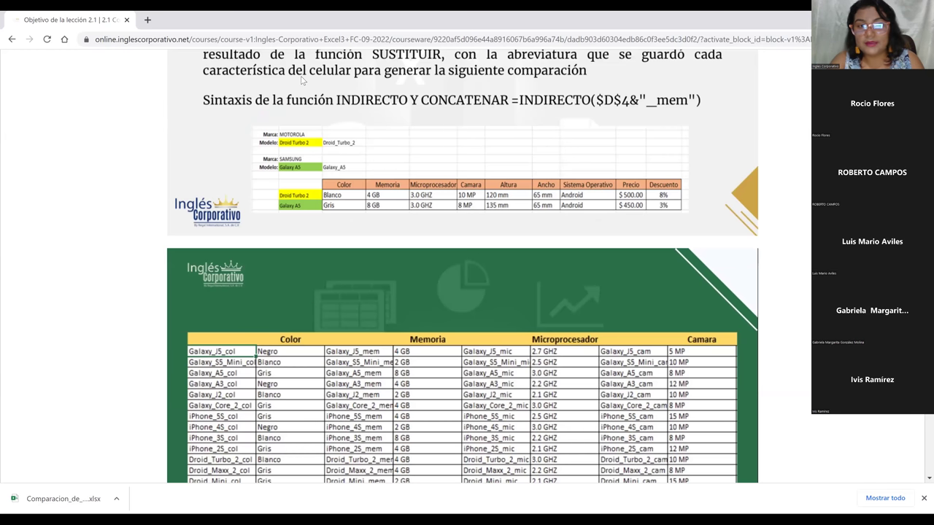
# Scroll past the syntax slide and load the lesson page on comparing data with INDIRECTO and CONCATENAR
pyautogui.scroll(-1, 304, 86)
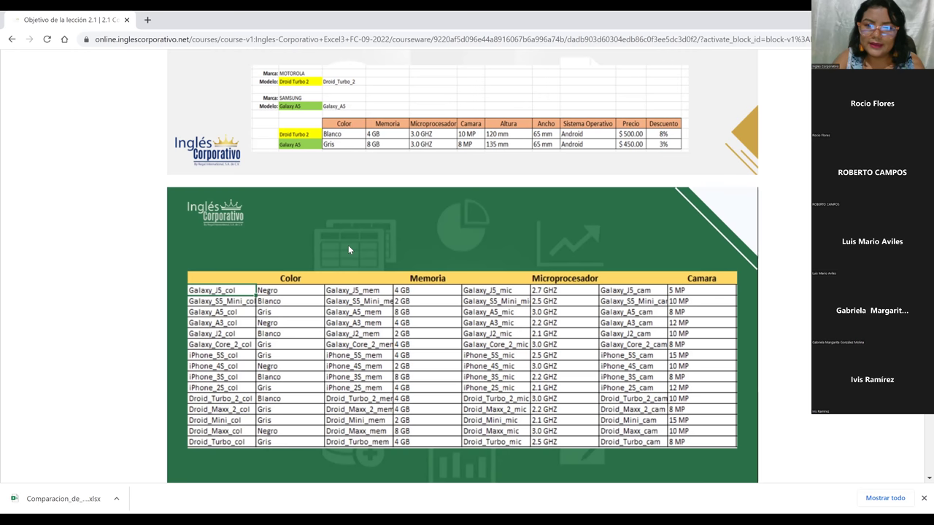
pyautogui.scroll(-1, 348, 249)
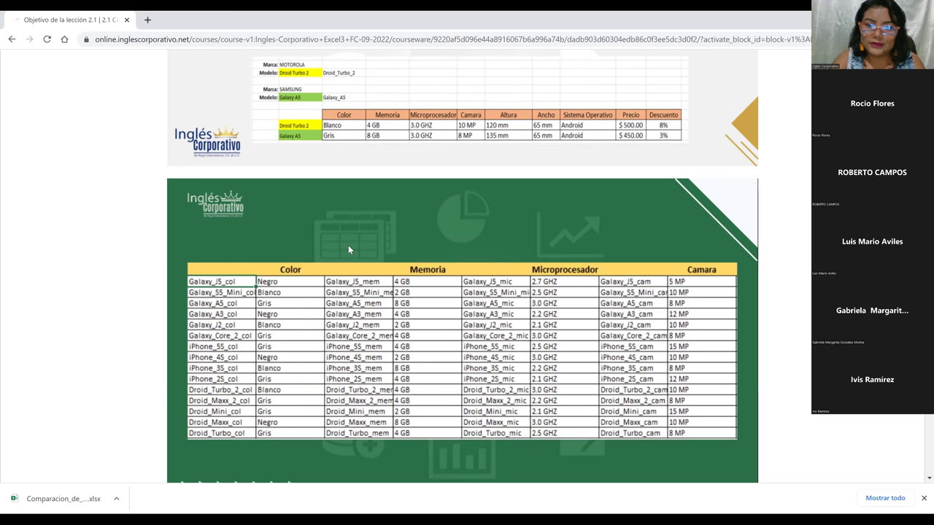
pyautogui.scroll(-1, 348, 250)
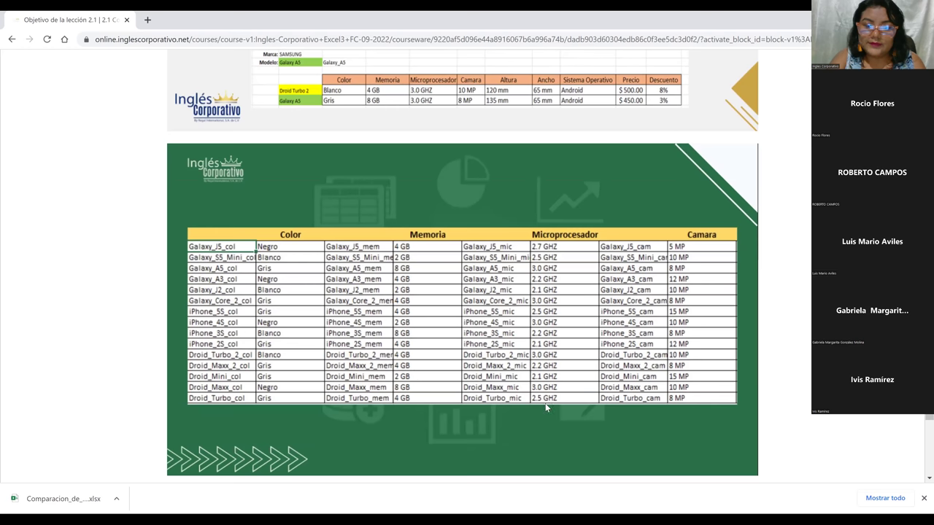
pyautogui.press('F5')
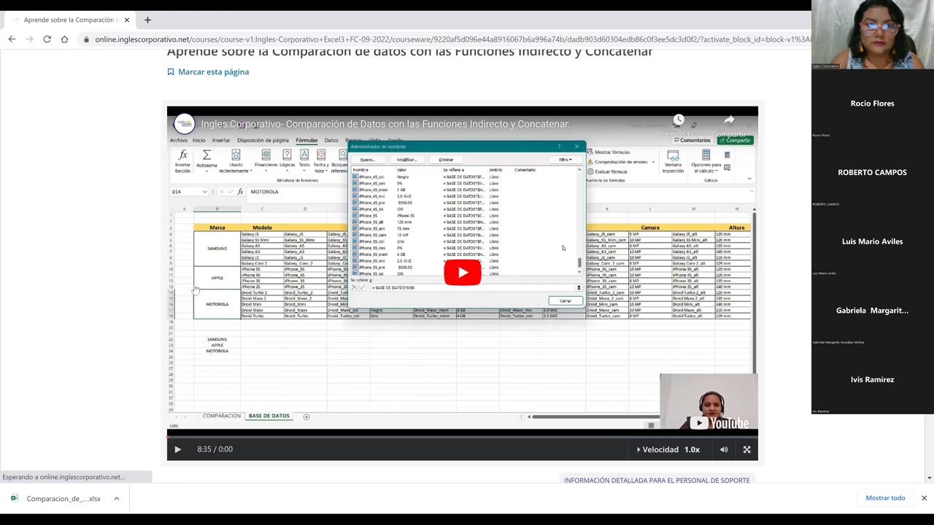
# Enlarge the embedded lesson video, start it, and rewind it to 0:00 of 9:52
pyautogui.doubleClick(195, 289)
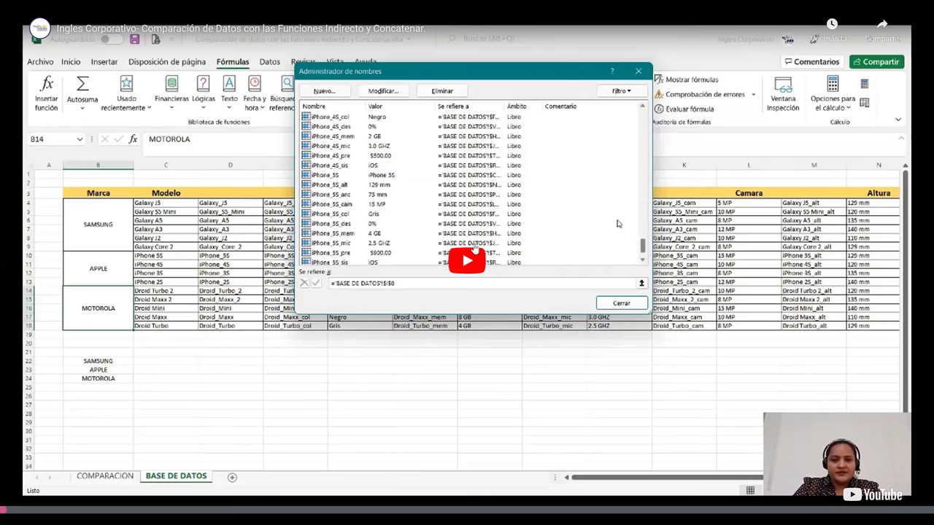
pyautogui.click(473, 249)
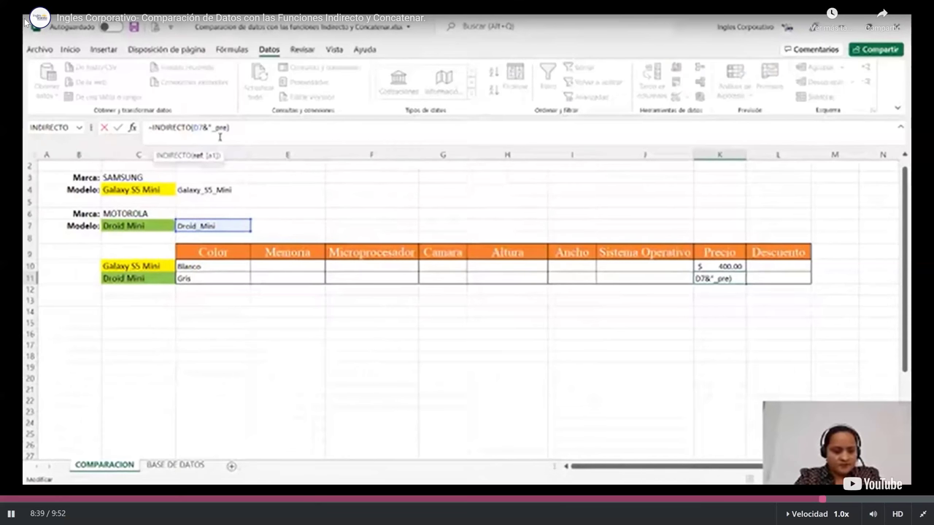
pyautogui.click(4, 500)
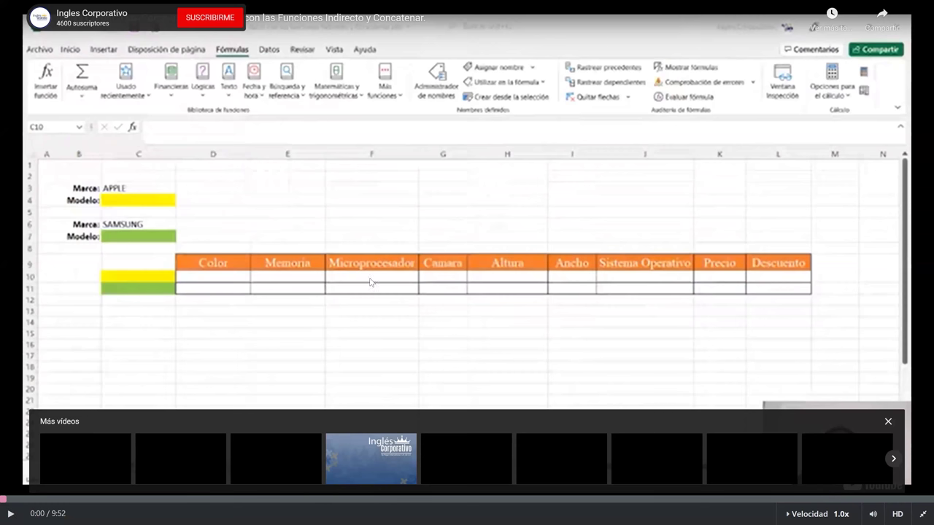
# Play the tutorial from the start, pause briefly, then resume playback
pyautogui.click(56, 43)
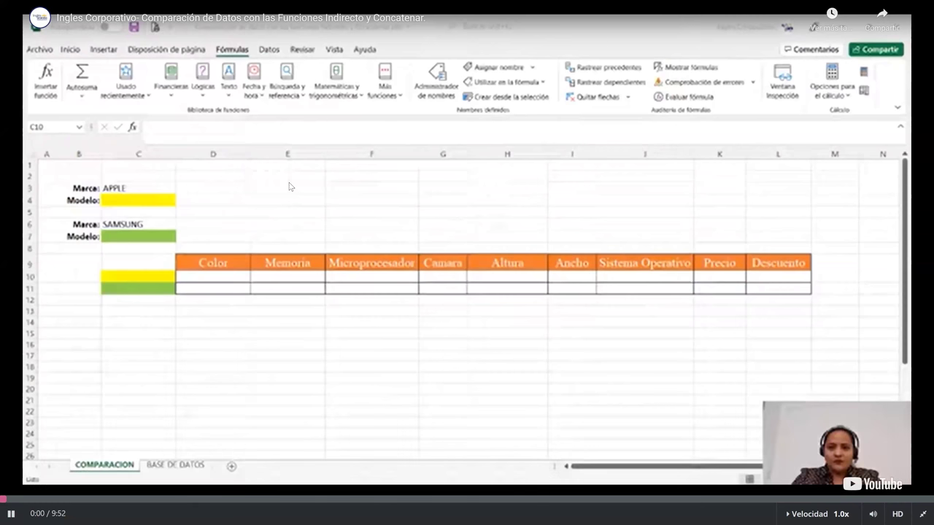
pyautogui.click(61, 61)
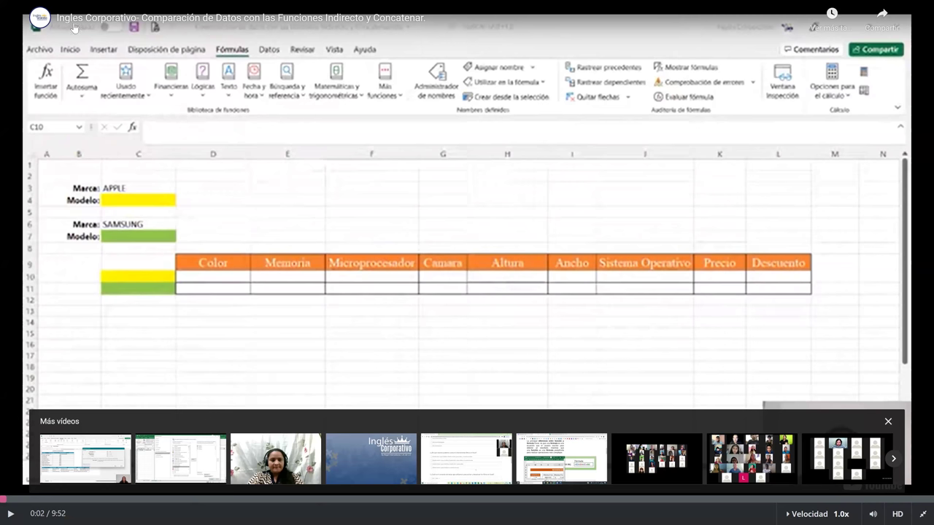
pyautogui.press('space')
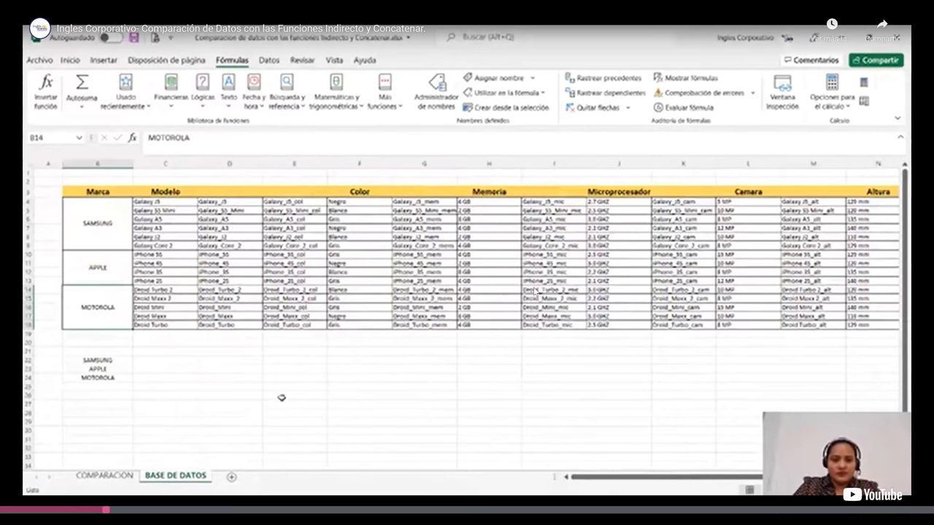
# Pause the tutorial at 1:09 on the BASE DE DATOS sheet and open it on youtube.com
pyautogui.click(921, 385)
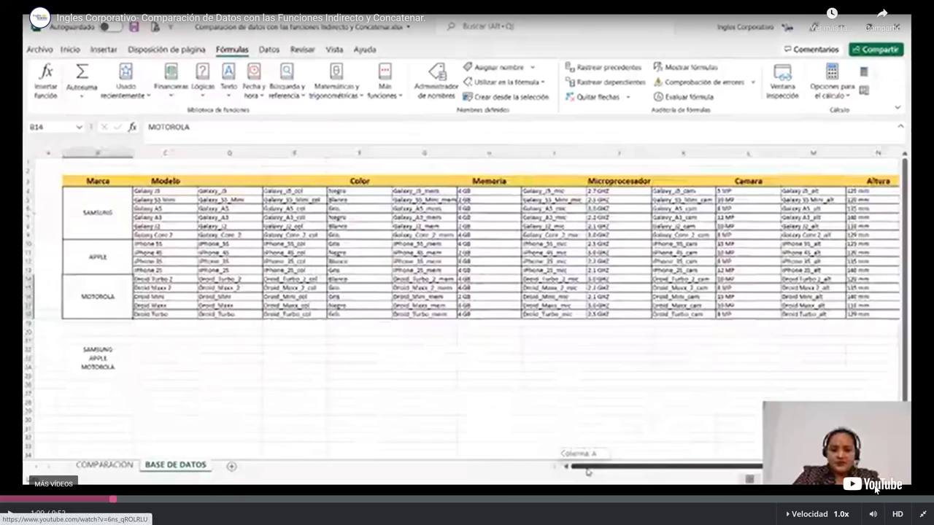
pyautogui.click(875, 489)
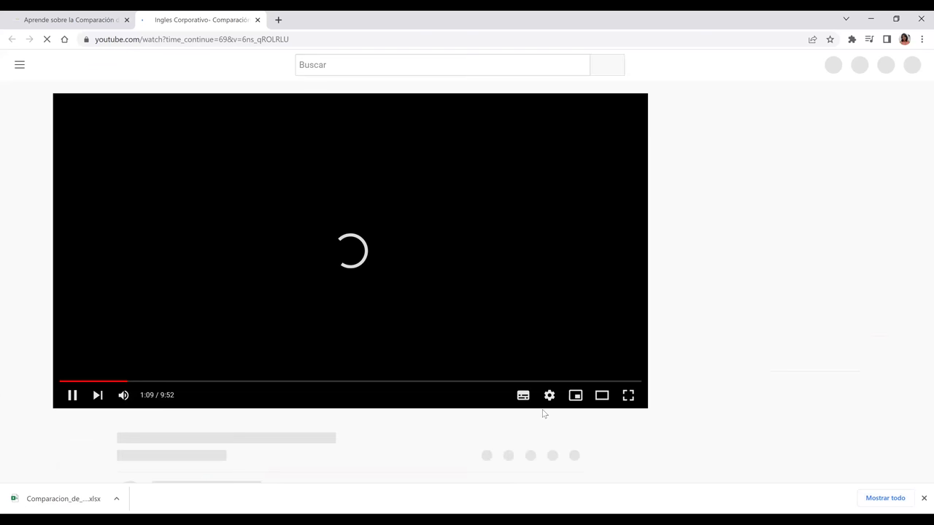
# Watch the tutorial full screen, skipping ahead to the BASE DE DATOS Marca, Modelo and Color columns
pyautogui.click(624, 395)
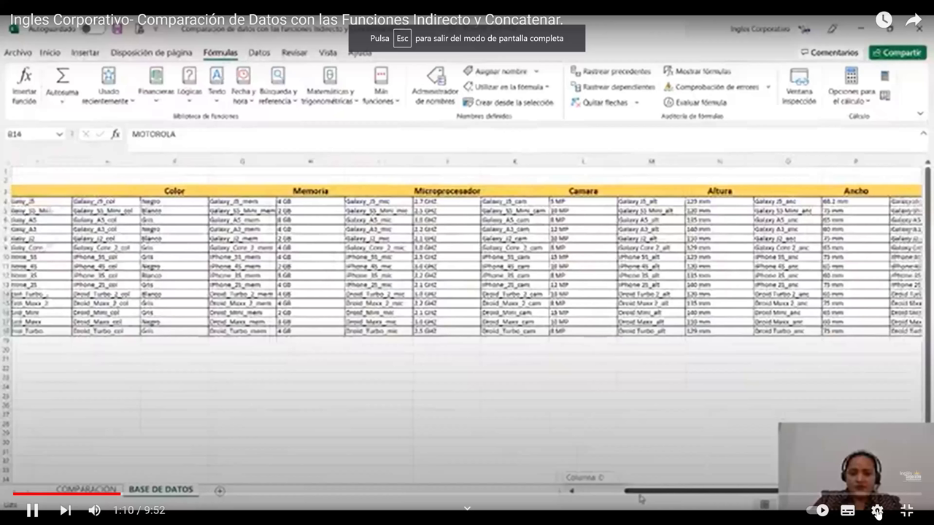
pyautogui.press('Right')
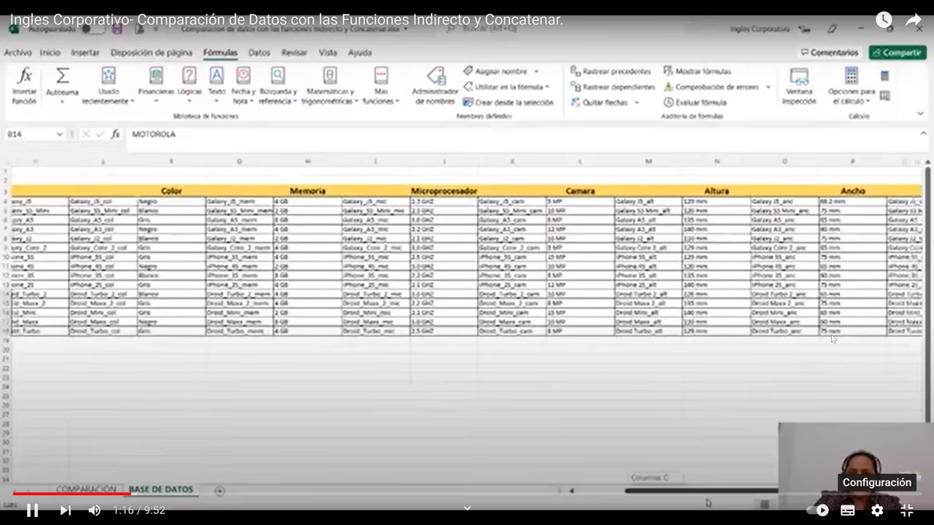
pyautogui.press('Right')
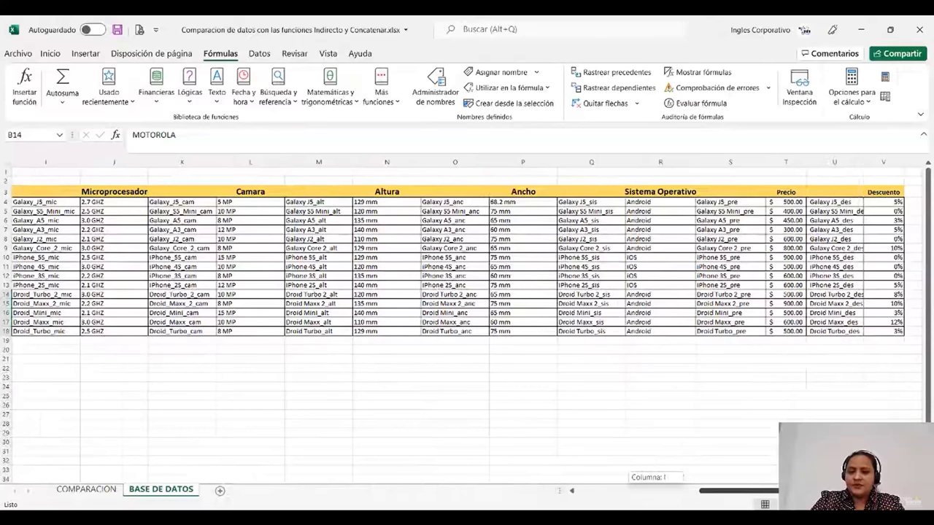
pyautogui.hscroll(-5, 370, 213)
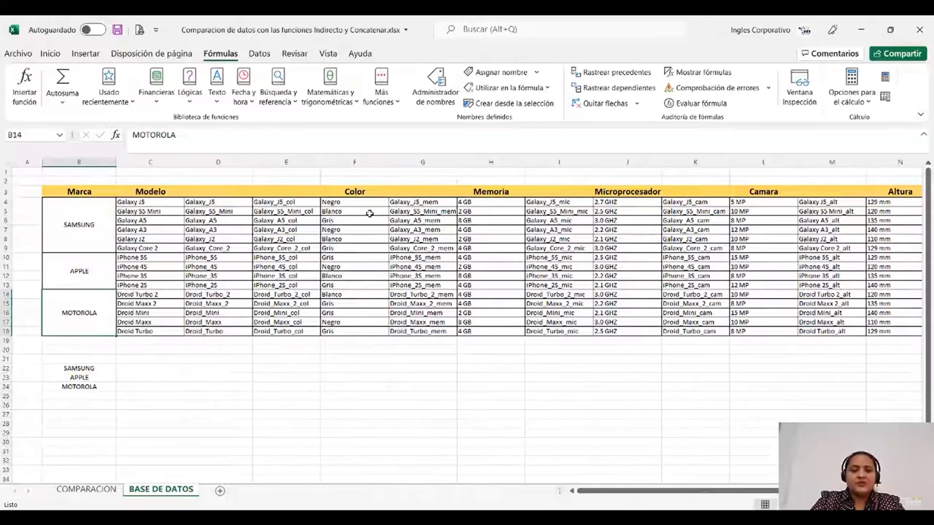
pyautogui.hotkey('ctrl', 'F3')
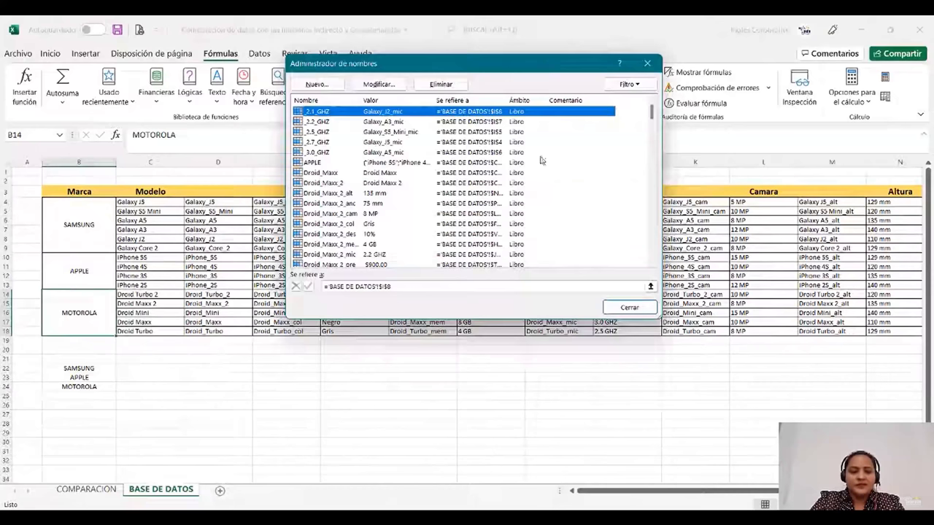
# Scroll down the tutorial page past the defined-names list
pyautogui.scroll(-2, 478, 162)
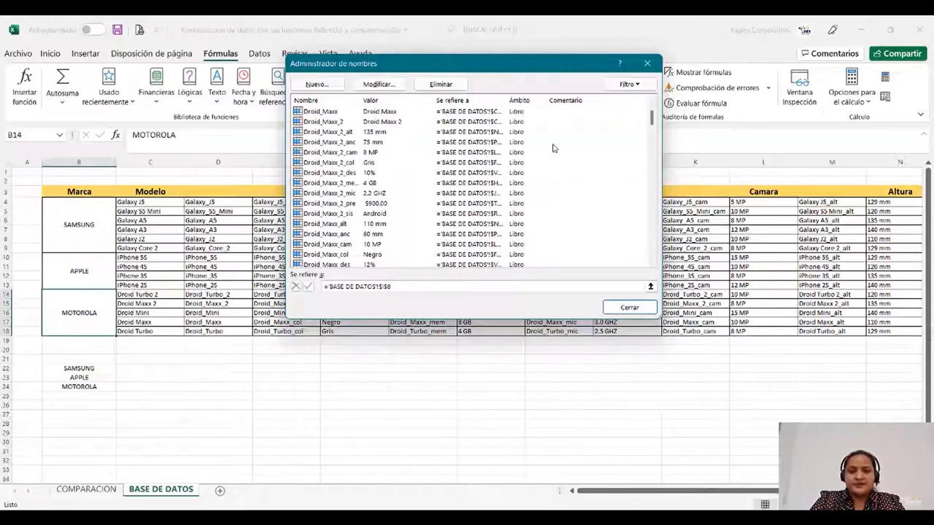
pyautogui.scroll(-1, 581, 145)
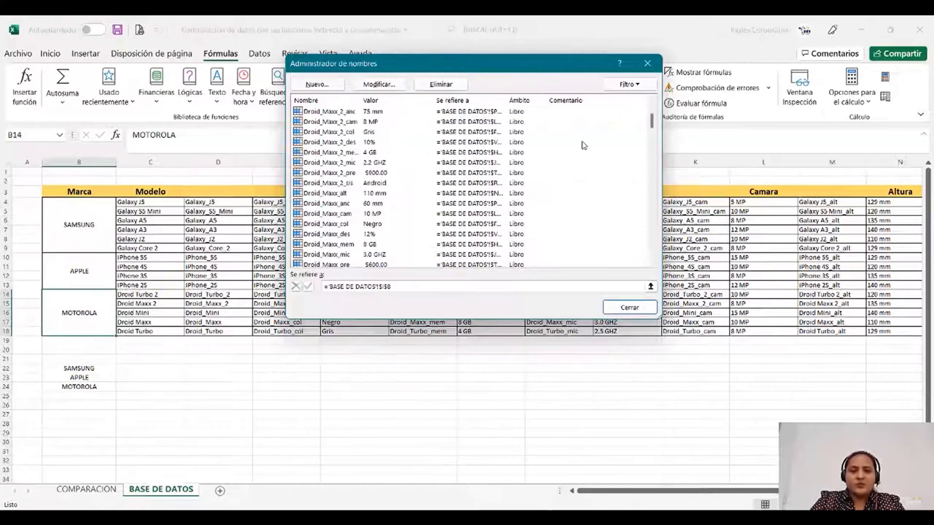
pyautogui.scroll(-1, 581, 145)
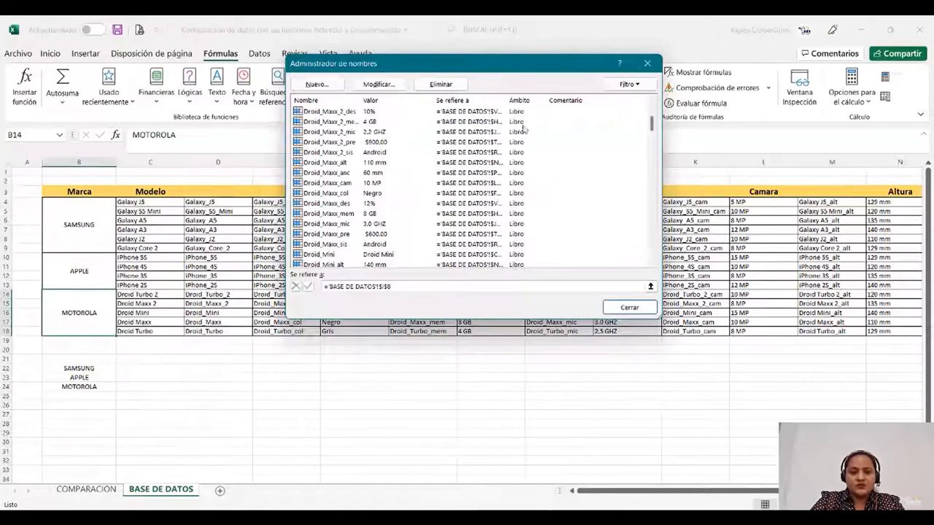
pyautogui.scroll(-1, 458, 155)
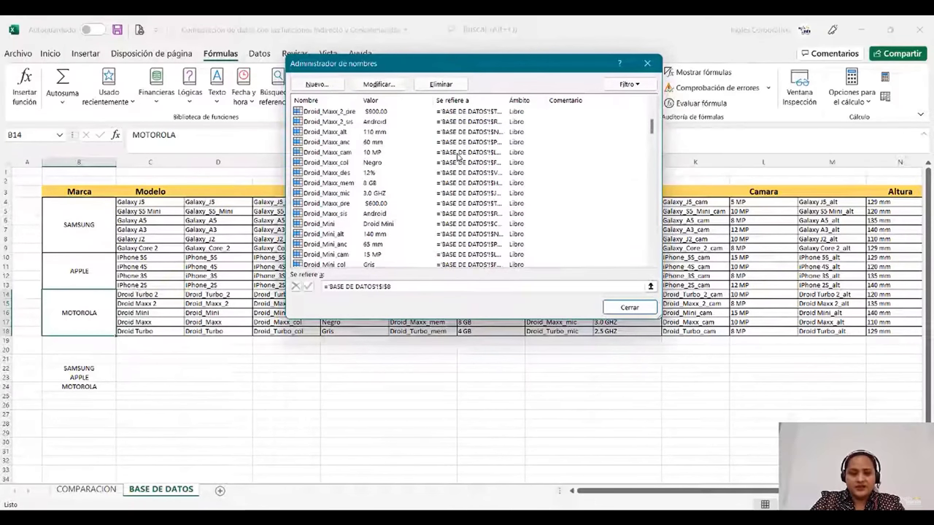
pyautogui.scroll(-2, 423, 191)
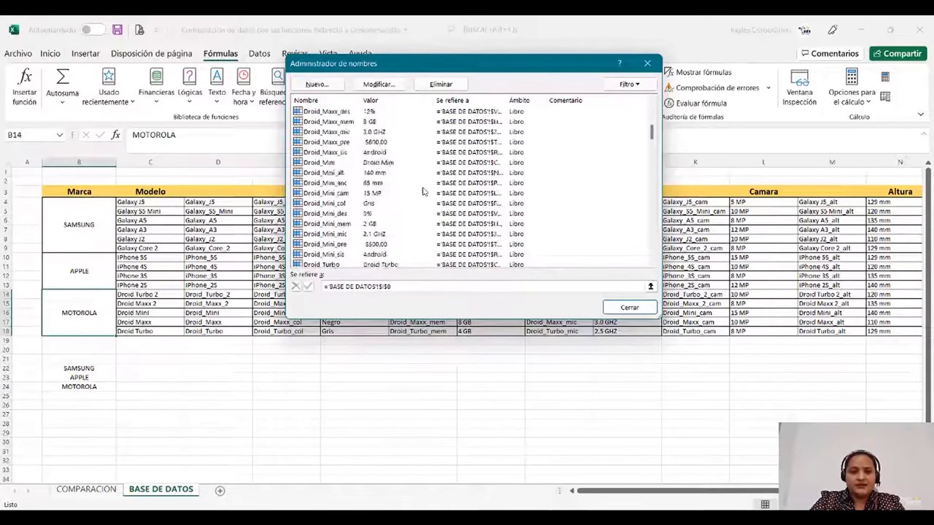
pyautogui.scroll(-5, 423, 191)
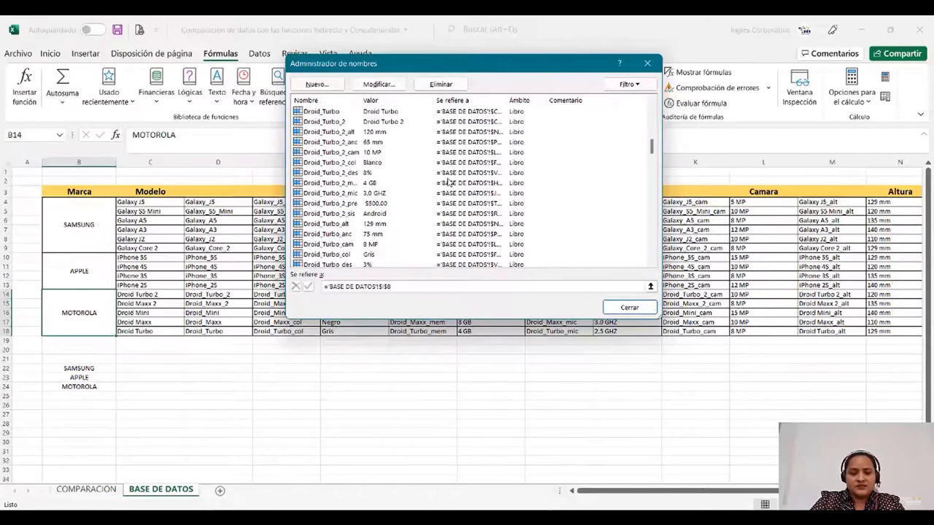
pyautogui.moveTo(652, 146); pyautogui.dragTo(642, 232)
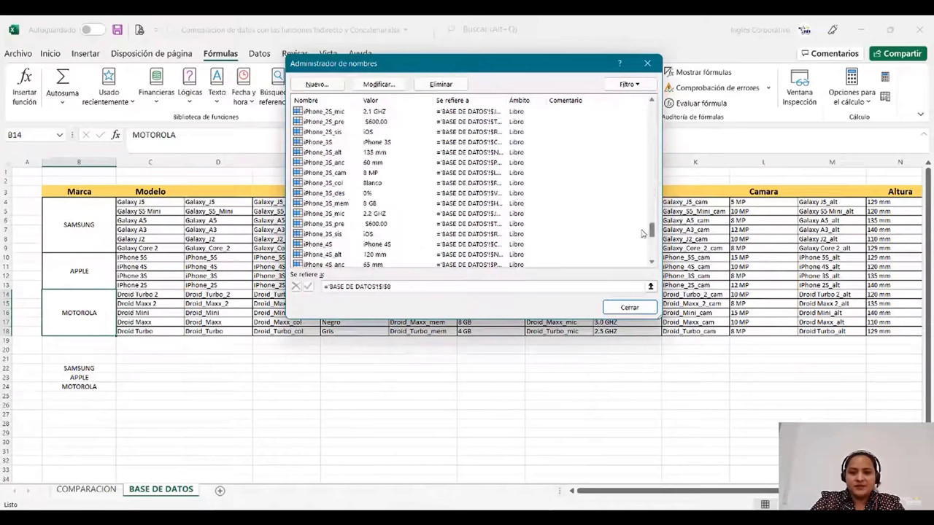
pyautogui.scroll(-5, 510, 202)
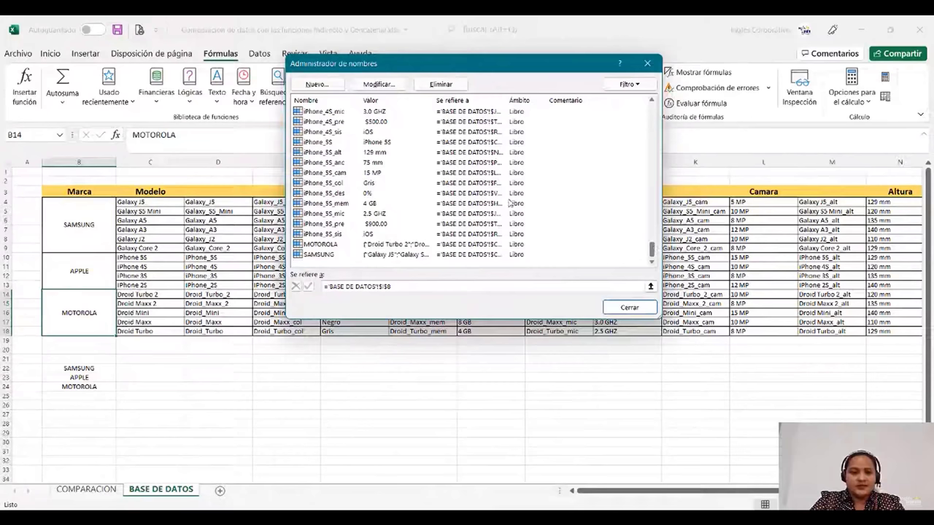
# Return from the BASE DE DATOS sheet to the COMPARACION sheet
pyautogui.click(340, 121)
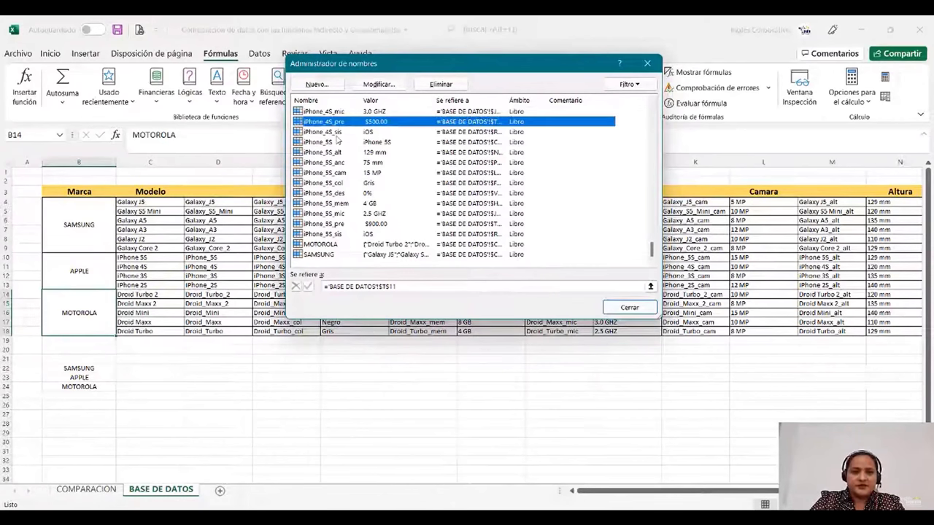
pyautogui.click(339, 152)
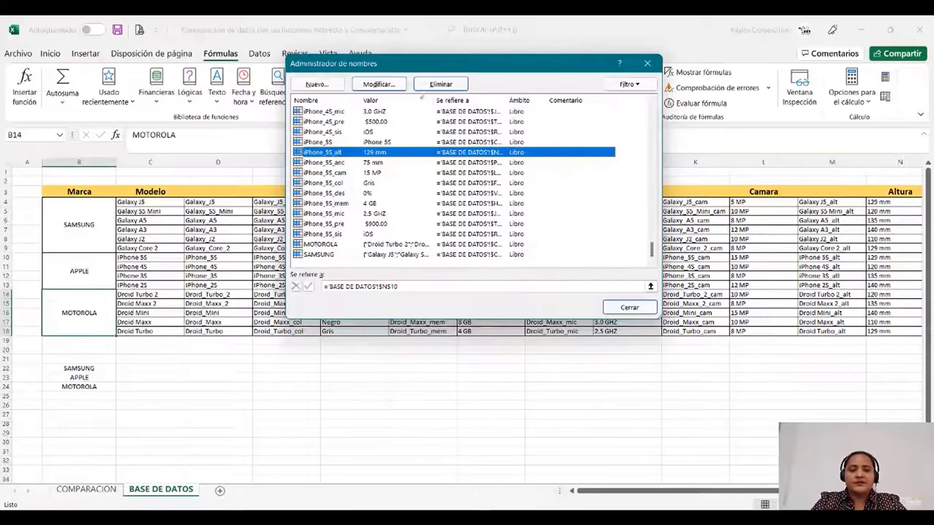
pyautogui.click(629, 307)
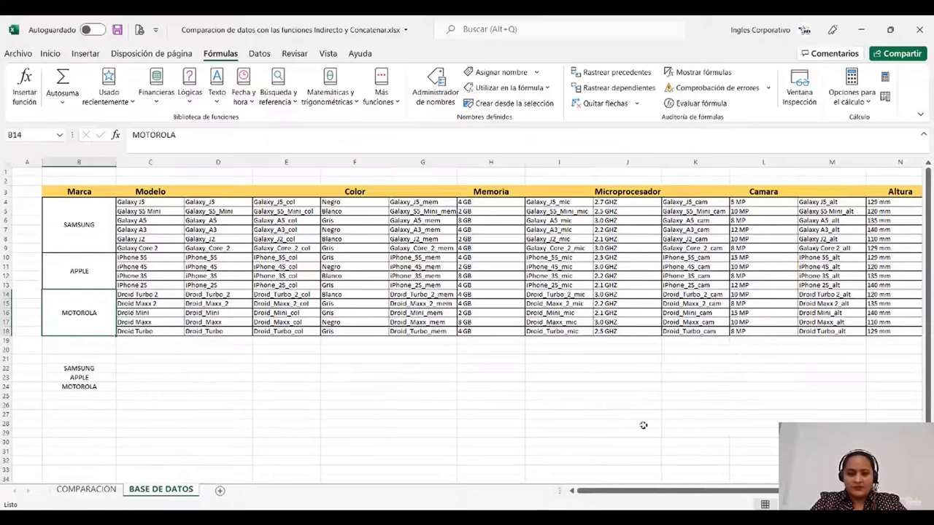
pyautogui.hotkey('ctrl', 'pageup')
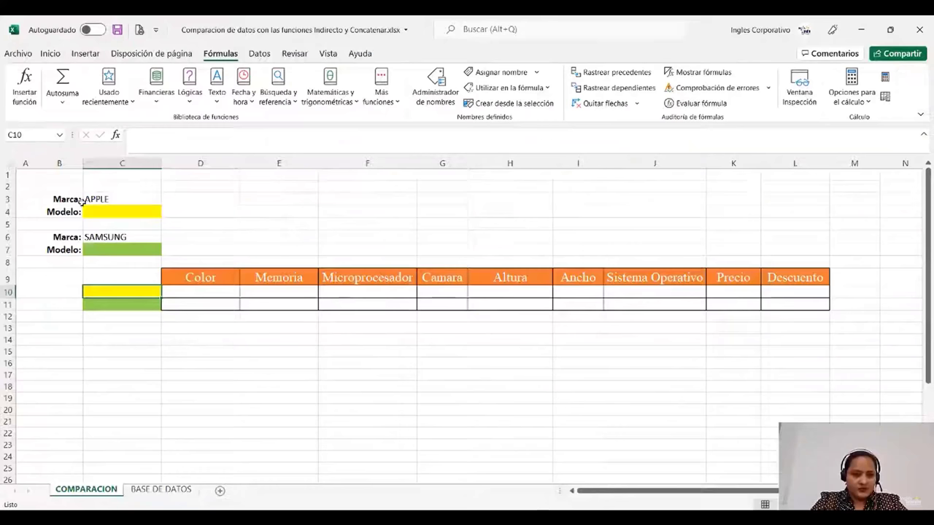
# Choose APPLE from the brand dropdown in C6
pyautogui.click(84, 201)
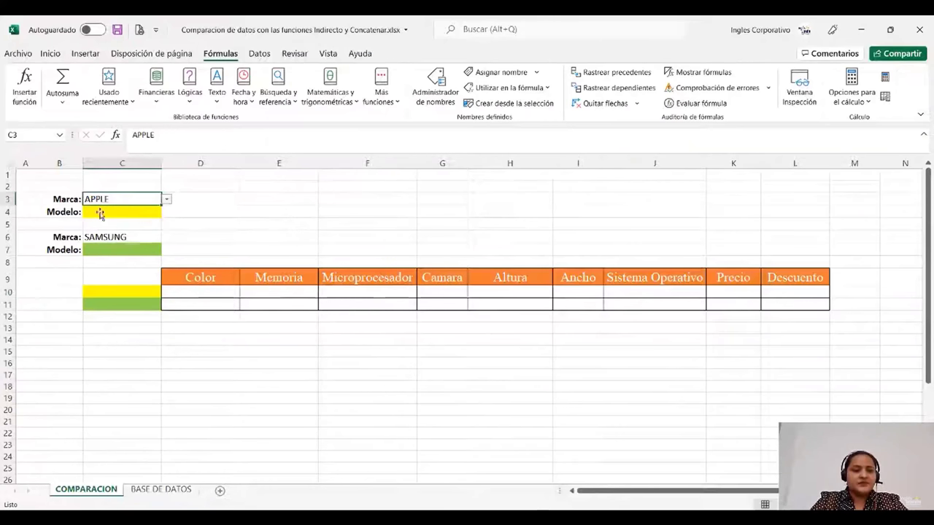
pyautogui.click(136, 236)
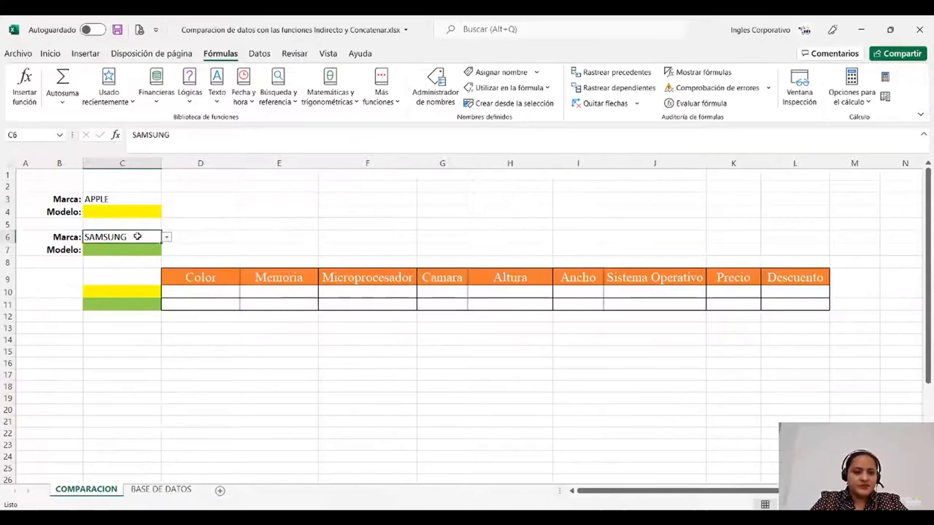
pyautogui.click(166, 238)
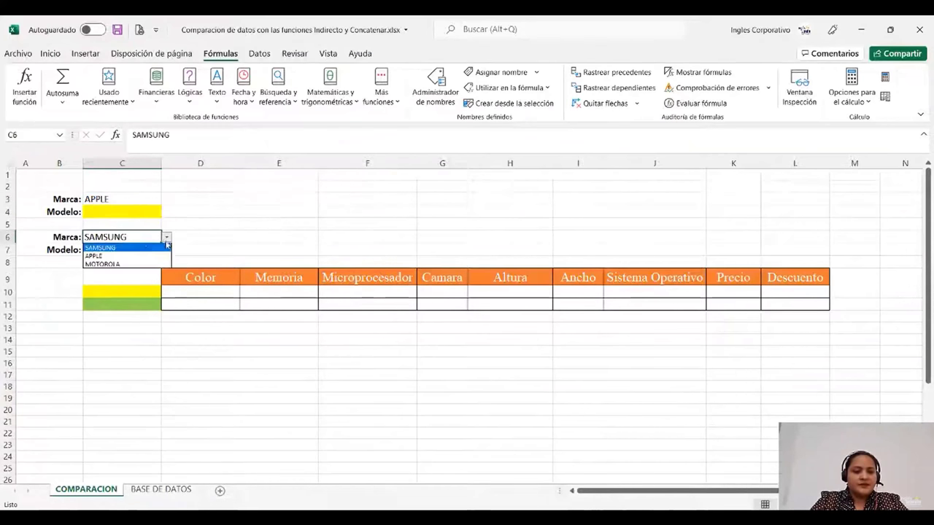
pyautogui.click(155, 247)
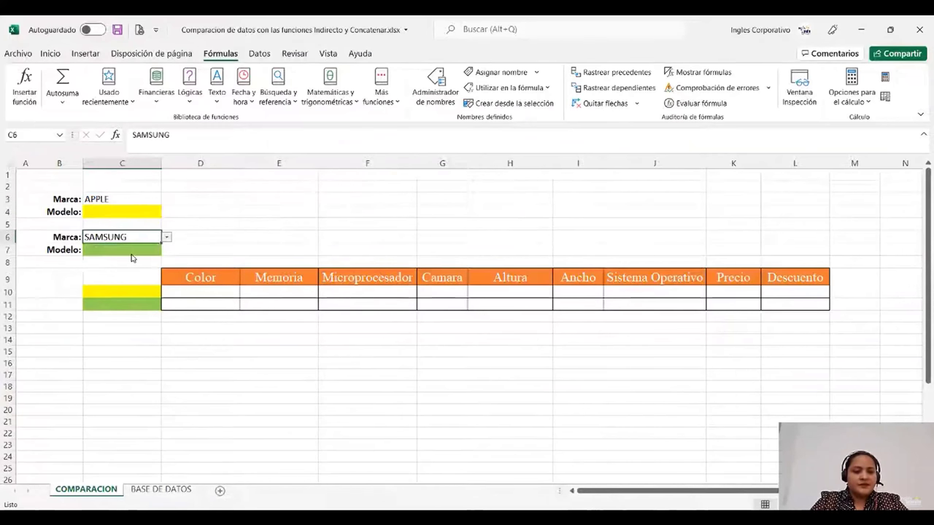
# Check the Modelo cells C4 and C7 and the brand cell C3
pyautogui.click(134, 210)
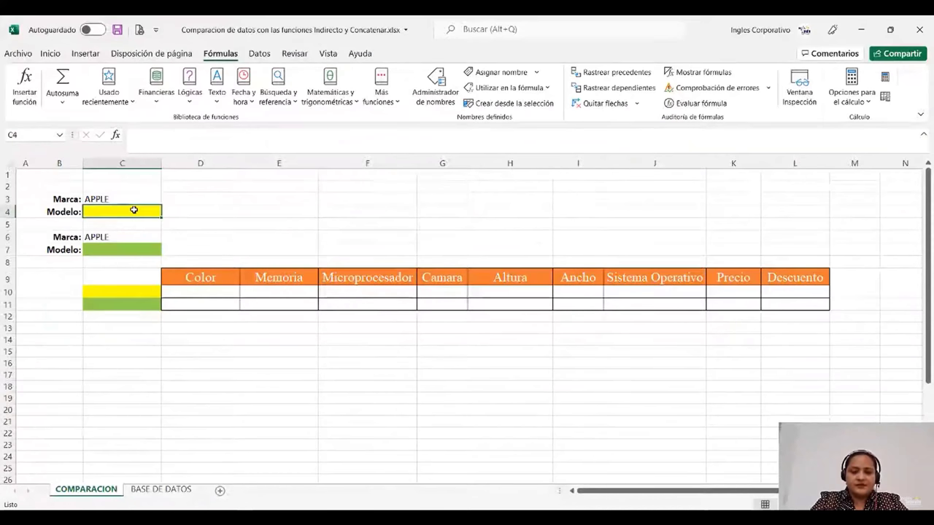
pyautogui.click(124, 251)
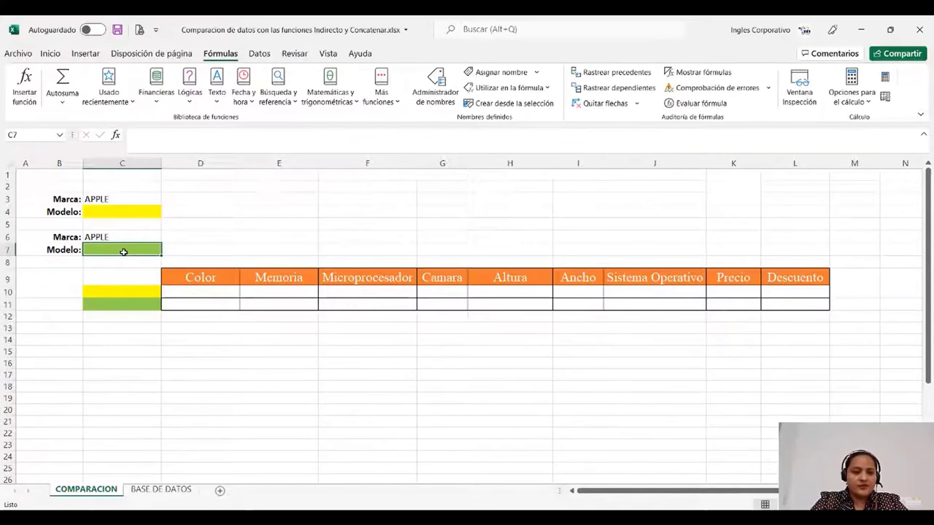
pyautogui.click(116, 201)
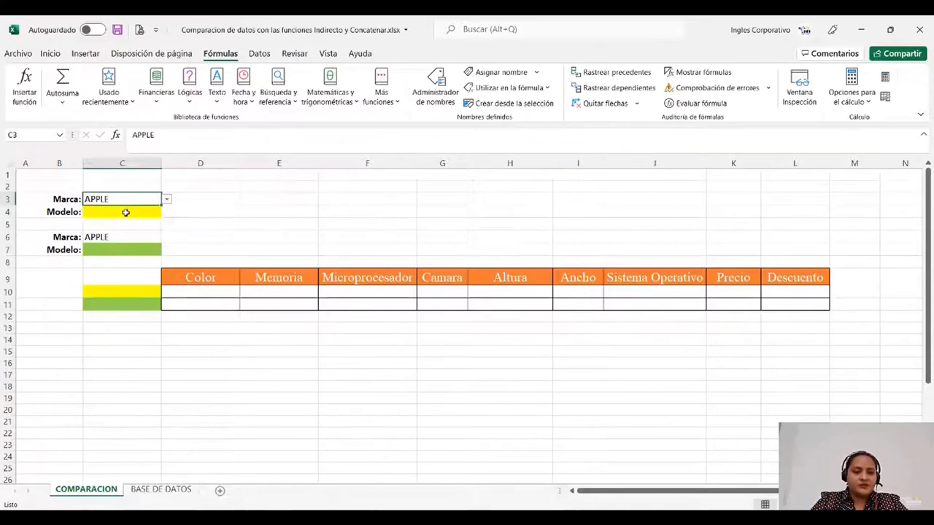
pyautogui.click(126, 212)
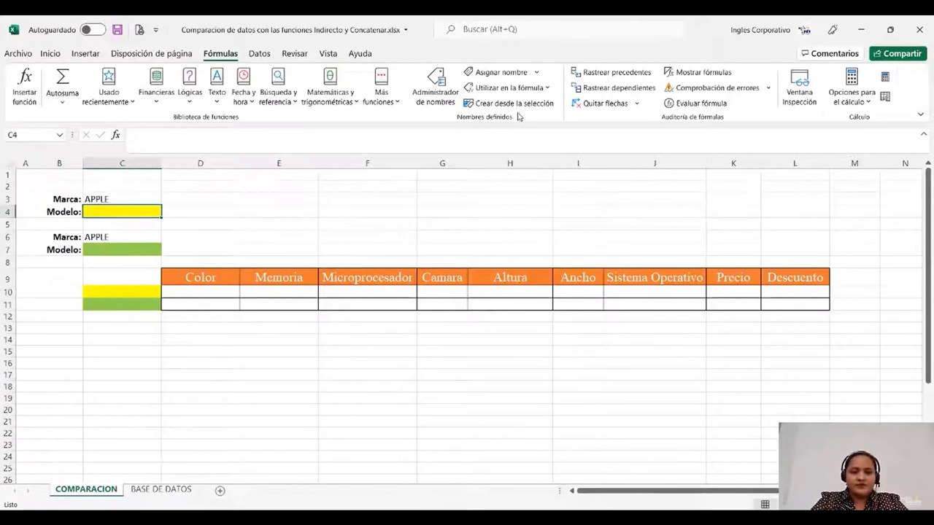
pyautogui.click(279, 248)
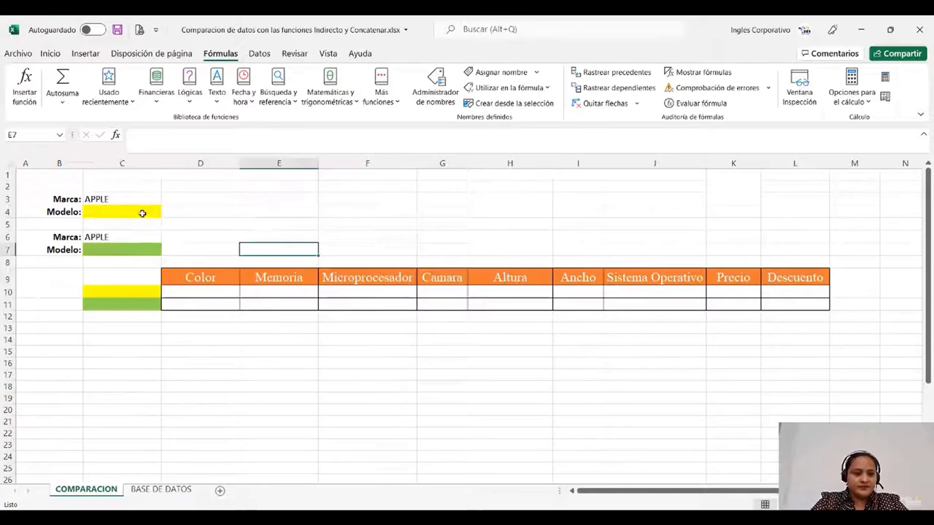
# Give C4 a List data validation with source =INDIRECTO($C$3)
pyautogui.click(142, 213)
pyautogui.click(257, 54)
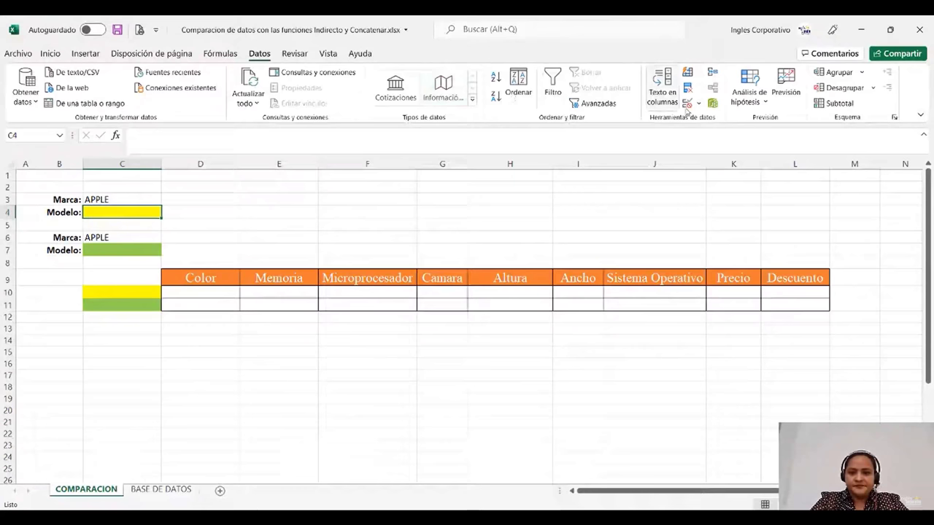
pyautogui.click(687, 106)
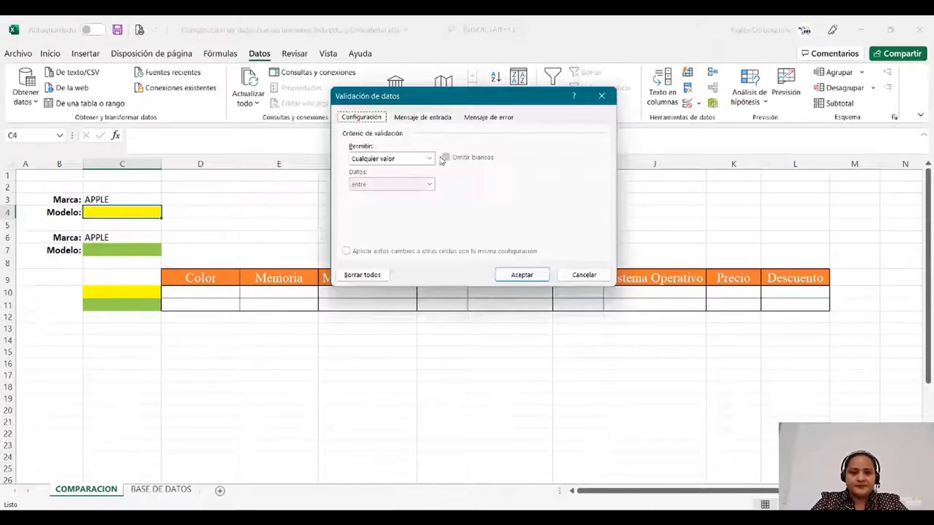
pyautogui.click(428, 158)
pyautogui.click(375, 194)
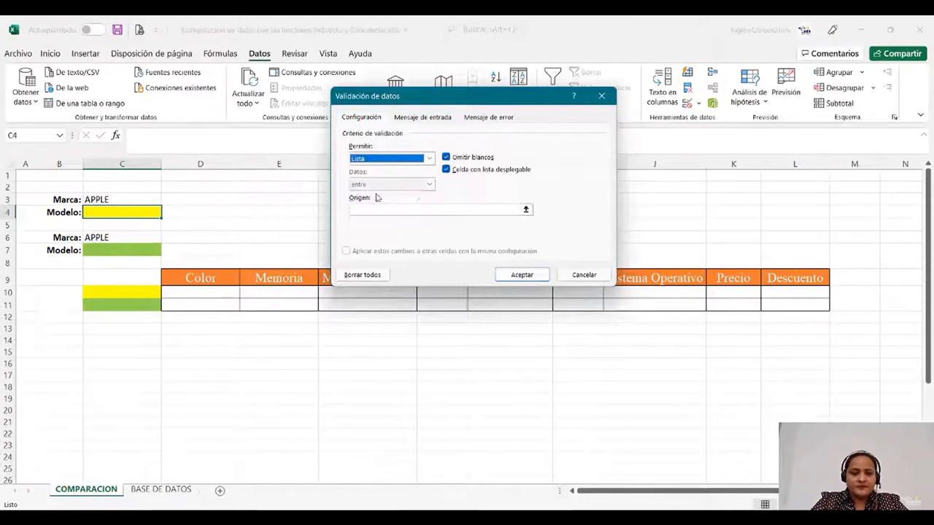
pyautogui.click(435, 210)
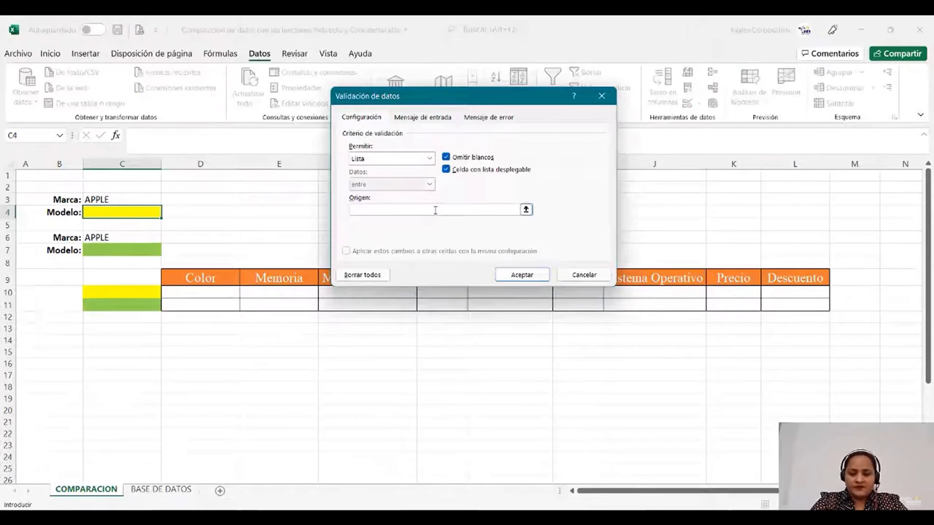
pyautogui.write('=')
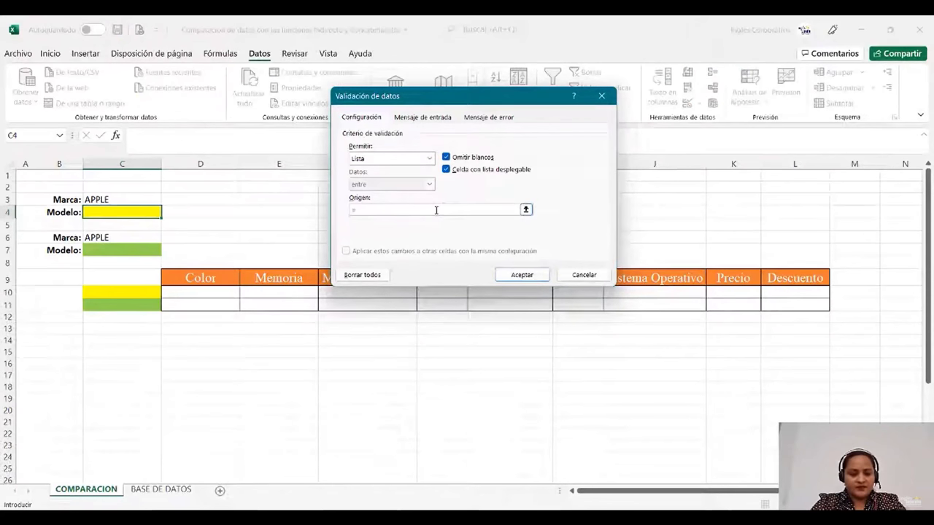
pyautogui.write('indi')
pyautogui.press('BackSpace')
pyautogui.press('BackSpace')
pyautogui.press('BackSpace')
pyautogui.press('BackSpace')
pyautogui.write('IN')
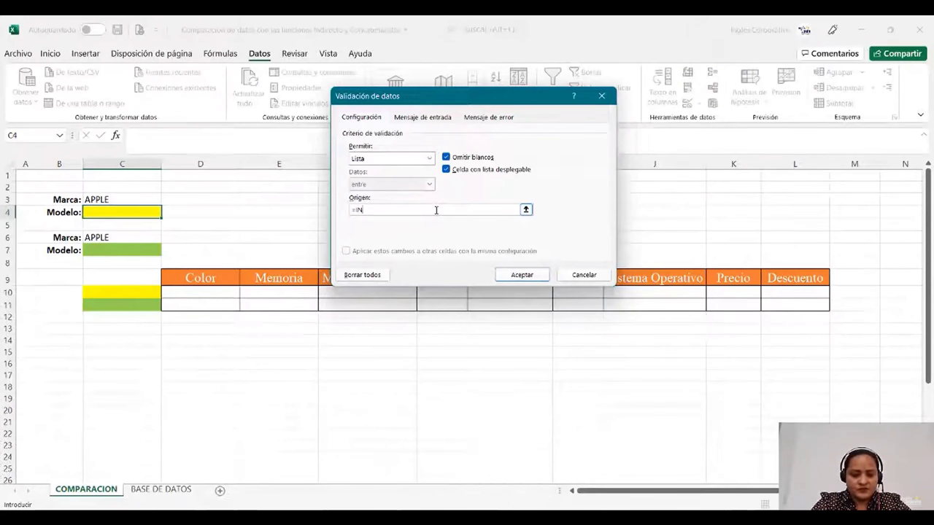
pyautogui.write('DIRECT(O')
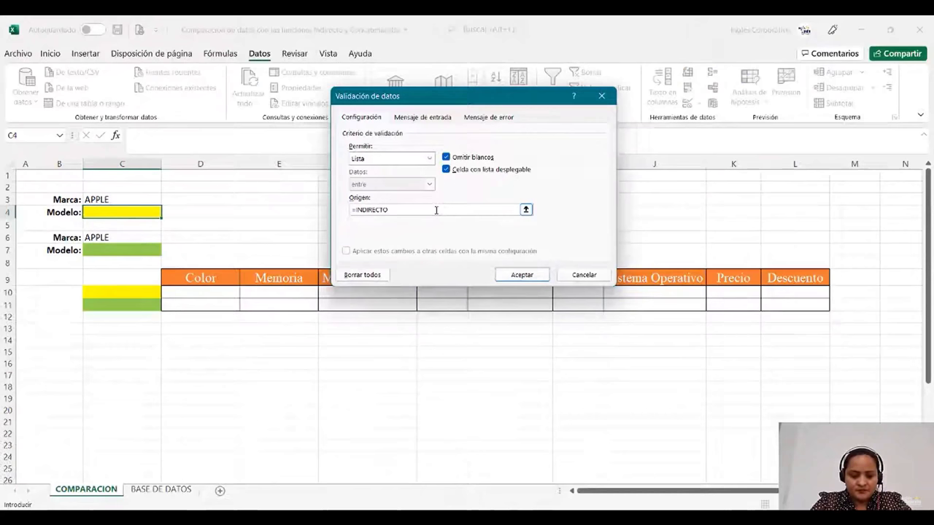
pyautogui.write('(')
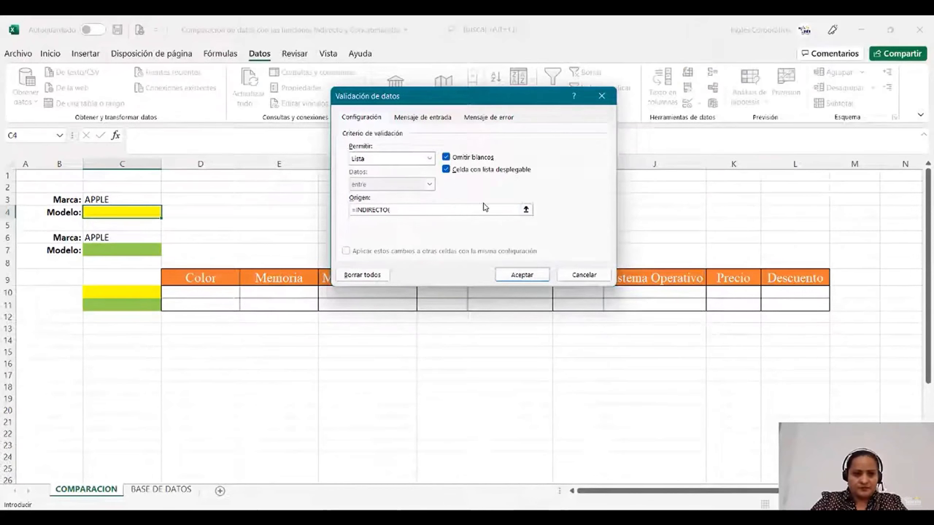
pyautogui.click(129, 198)
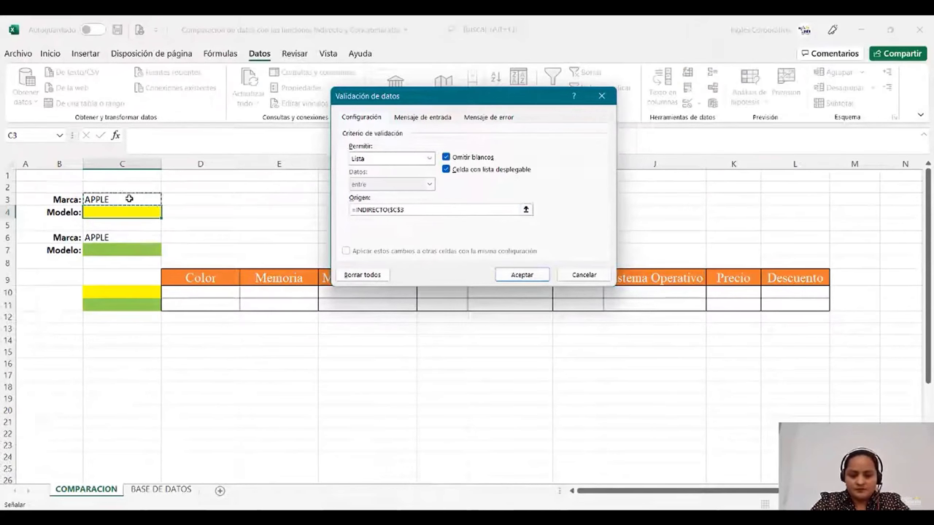
pyautogui.write(')')
pyautogui.click(545, 274)
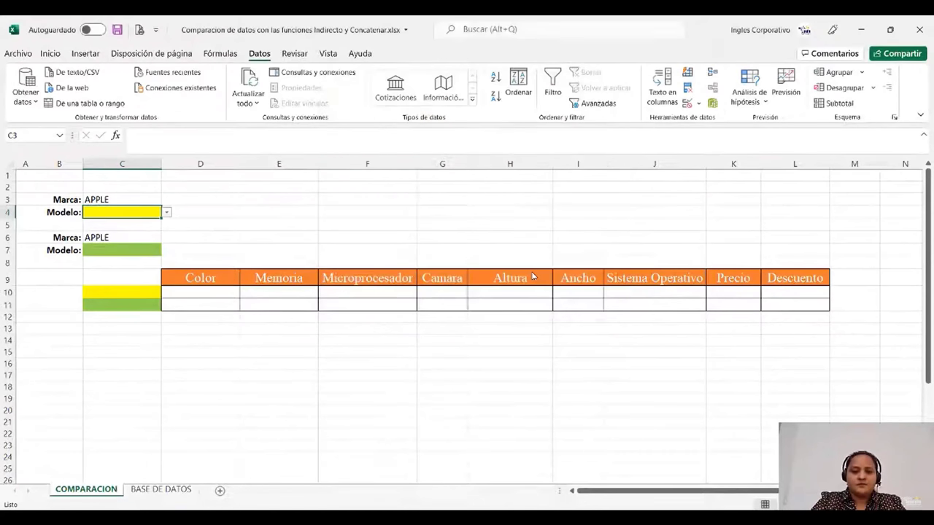
# Give C7 a List data validation with source =INDIRECTO($C$6)
pyautogui.click(145, 245)
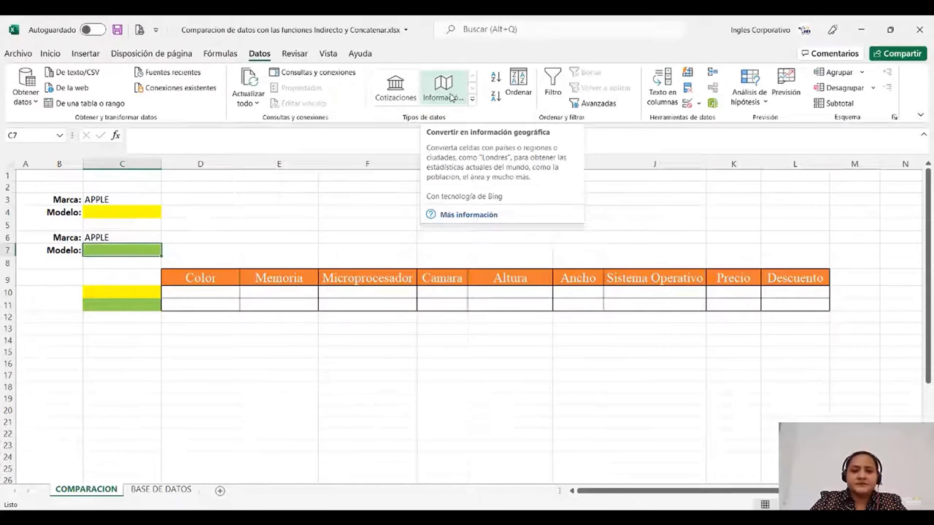
pyautogui.click(688, 103)
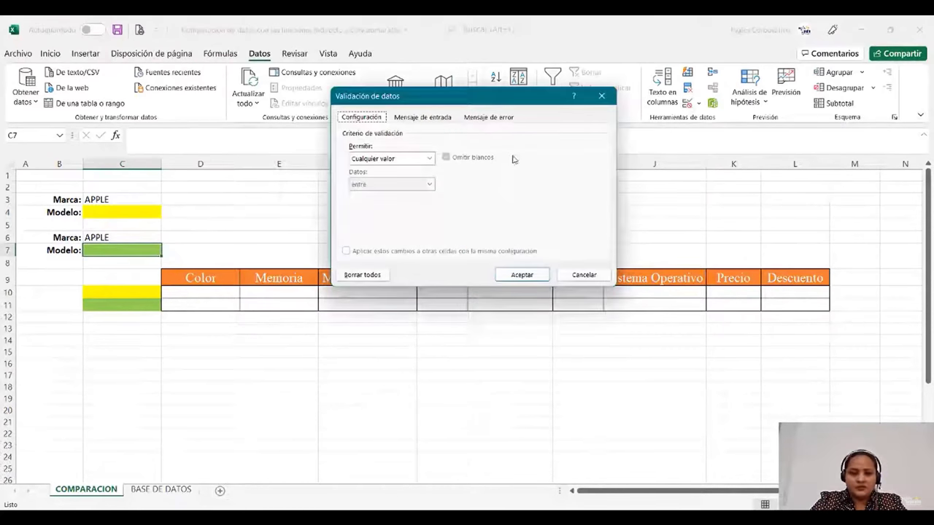
pyautogui.click(423, 158)
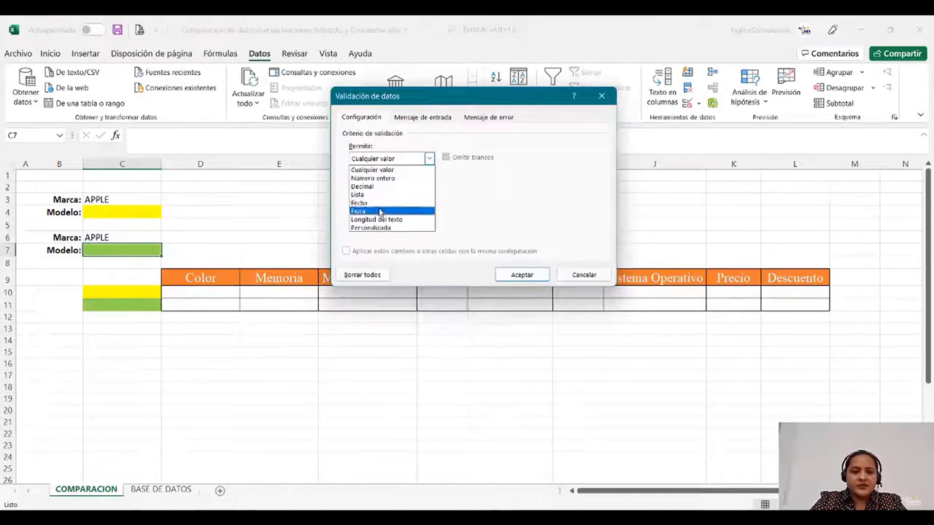
pyautogui.click(361, 194)
pyautogui.click(417, 210)
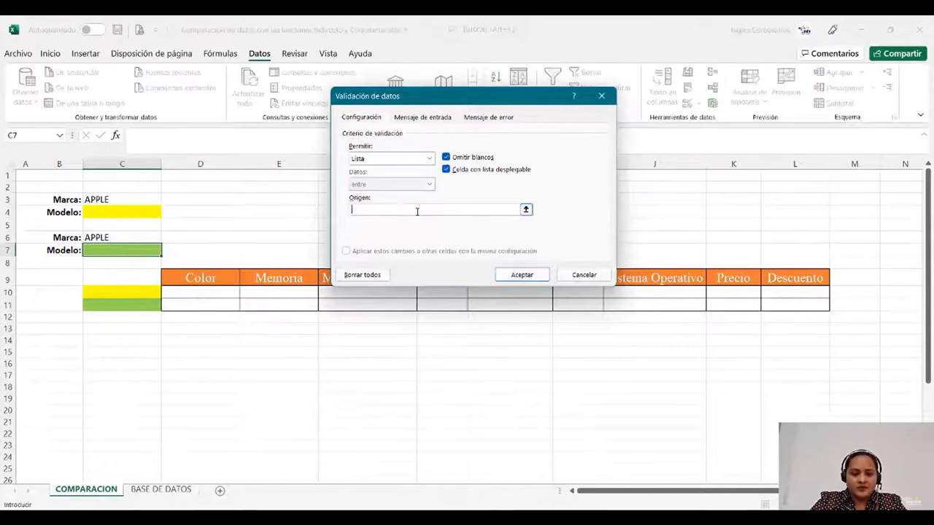
pyautogui.write('=')
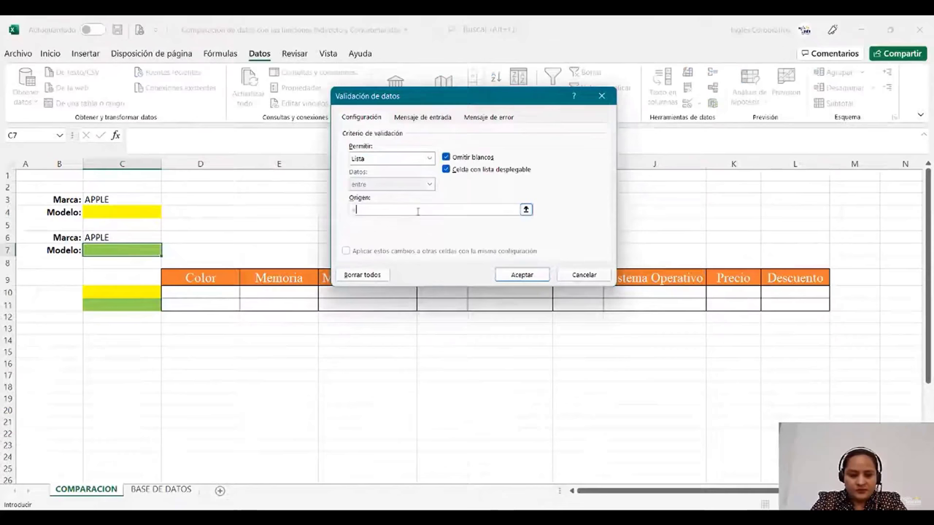
pyautogui.write('IND')
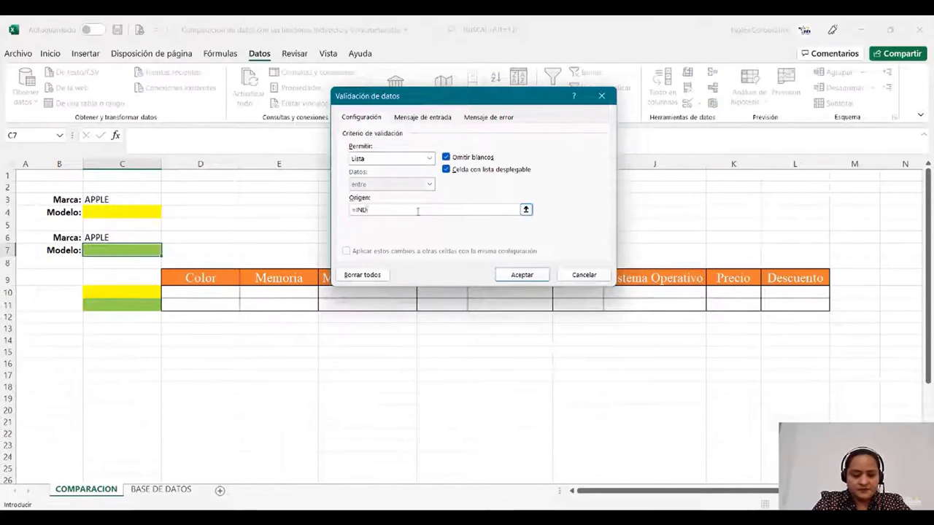
pyautogui.write('IREC')
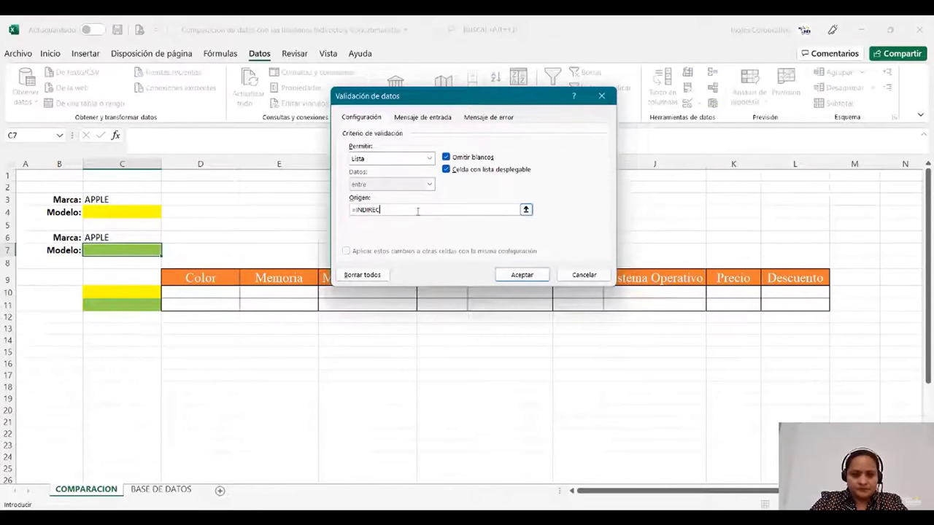
pyautogui.write('TO')
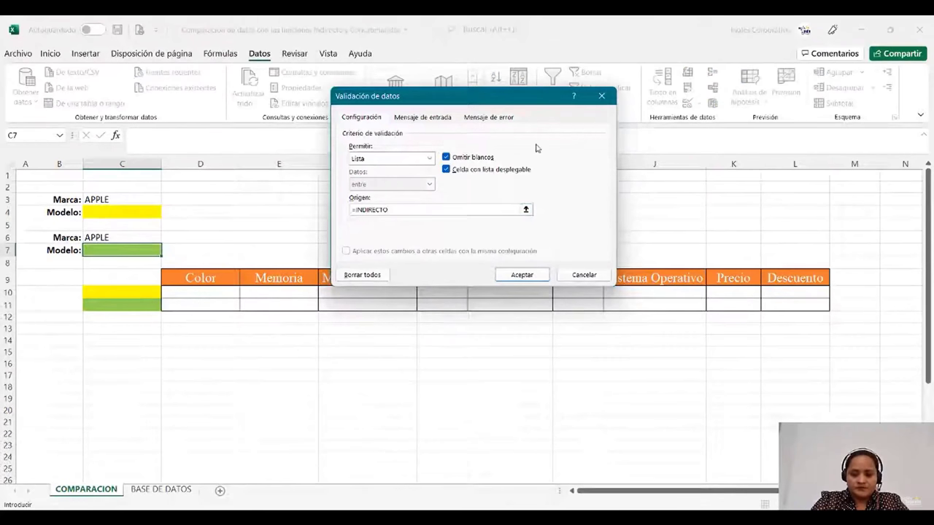
pyautogui.write('(')
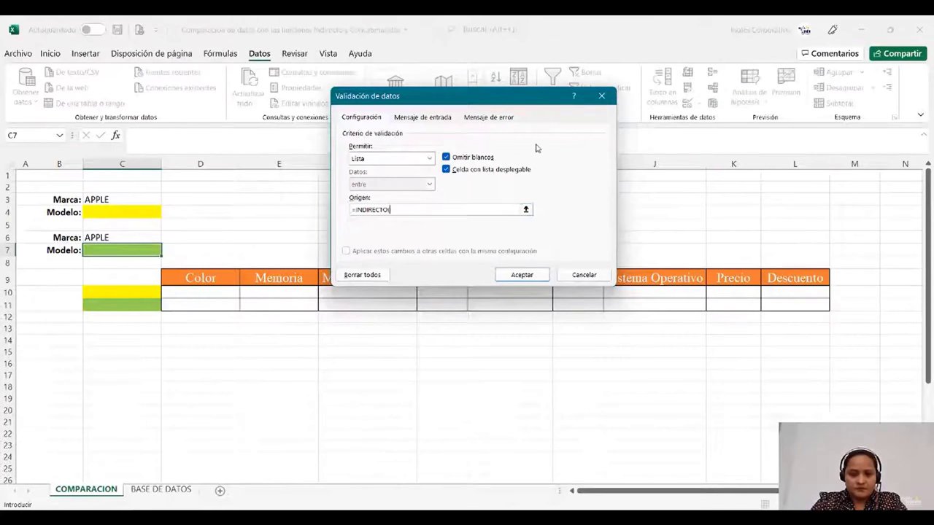
pyautogui.click(153, 240)
pyautogui.write(')')
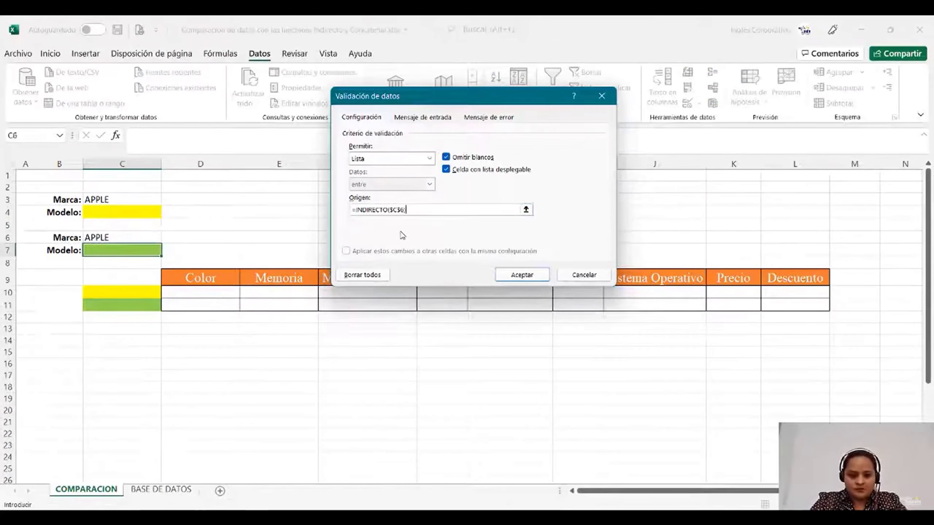
pyautogui.click(529, 275)
pyautogui.click(132, 205)
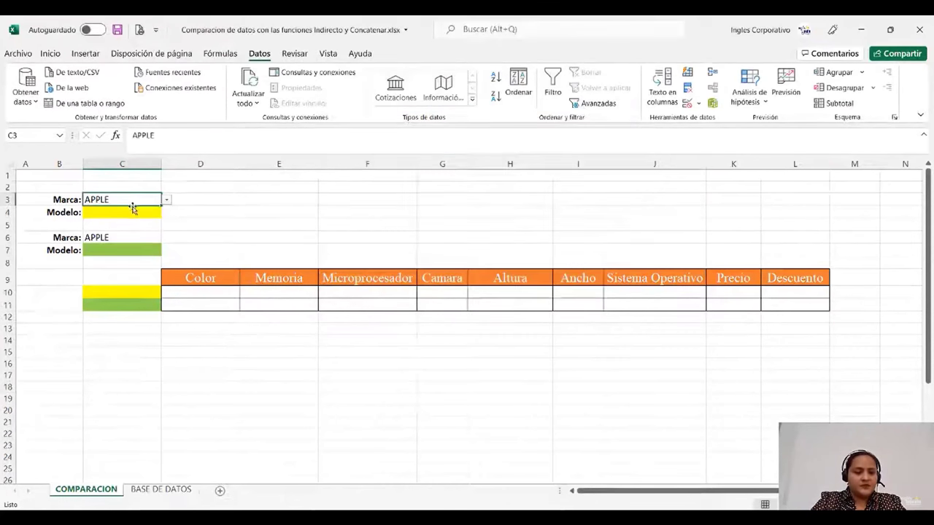
# Set the brands to SAMSUNG in C3 and MOTOROLA in C6
pyautogui.click(166, 200)
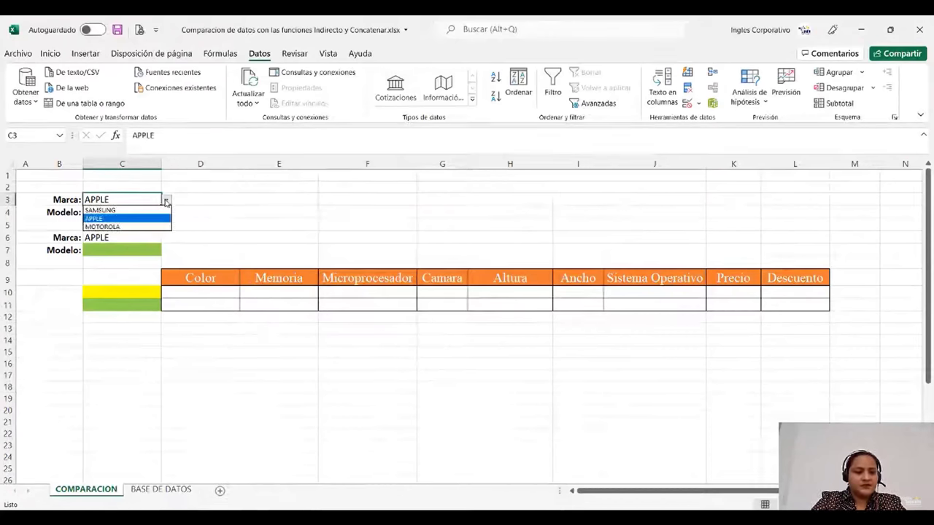
pyautogui.click(146, 210)
pyautogui.click(150, 235)
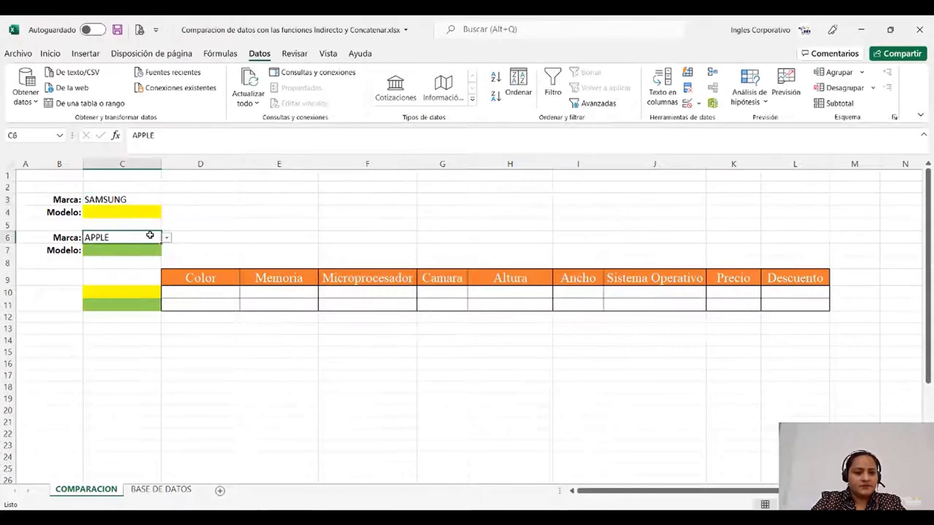
pyautogui.click(166, 238)
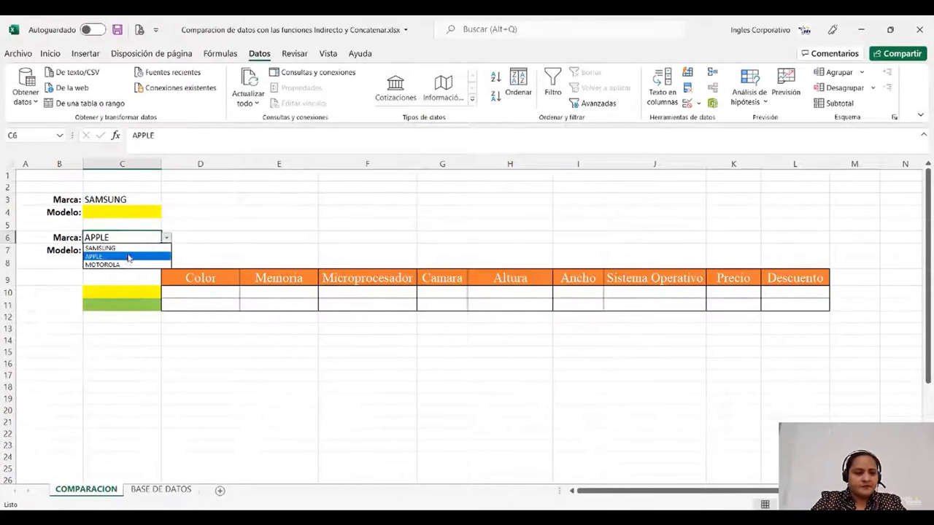
pyautogui.click(146, 212)
# Pick Galaxy S5 Mini in C4 and Droid Mini in C7 from the dependent model lists
pyautogui.click(167, 213)
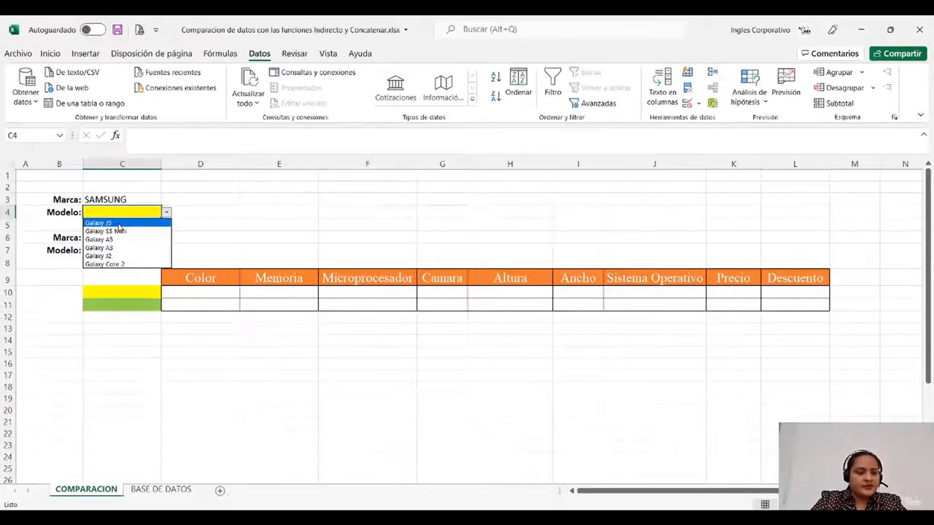
pyautogui.press('Escape')
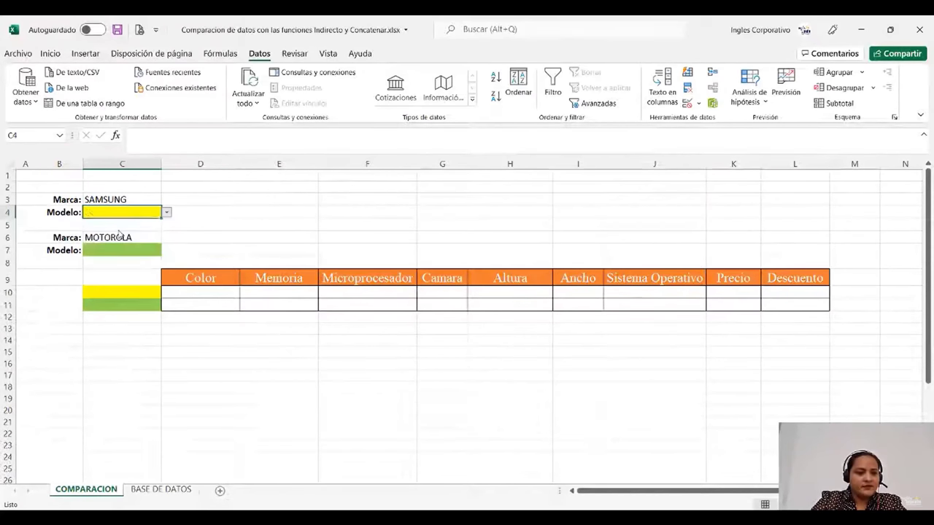
pyautogui.click(139, 250)
pyautogui.click(166, 251)
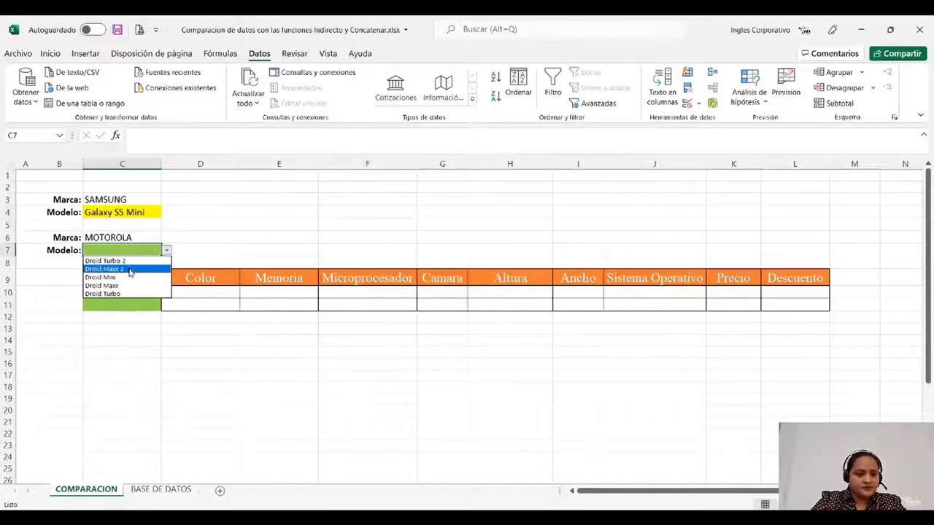
pyautogui.click(131, 277)
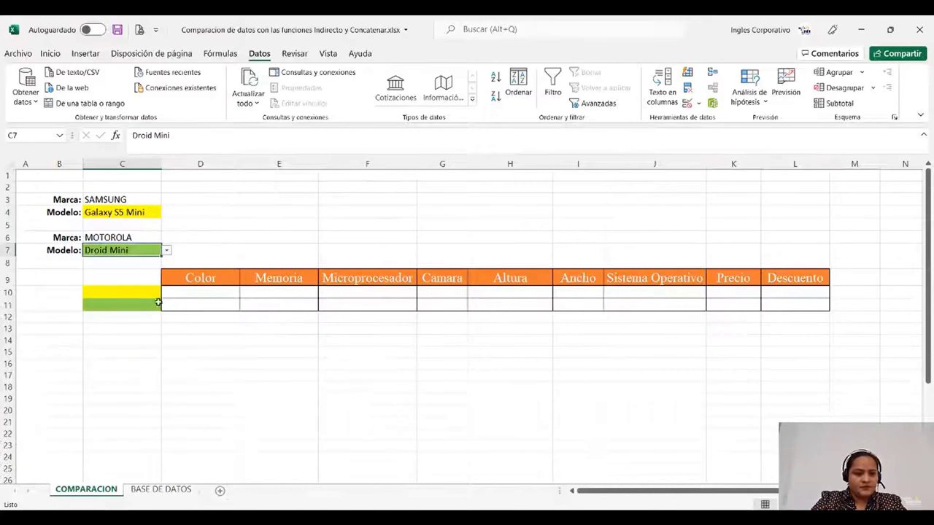
pyautogui.click(140, 291)
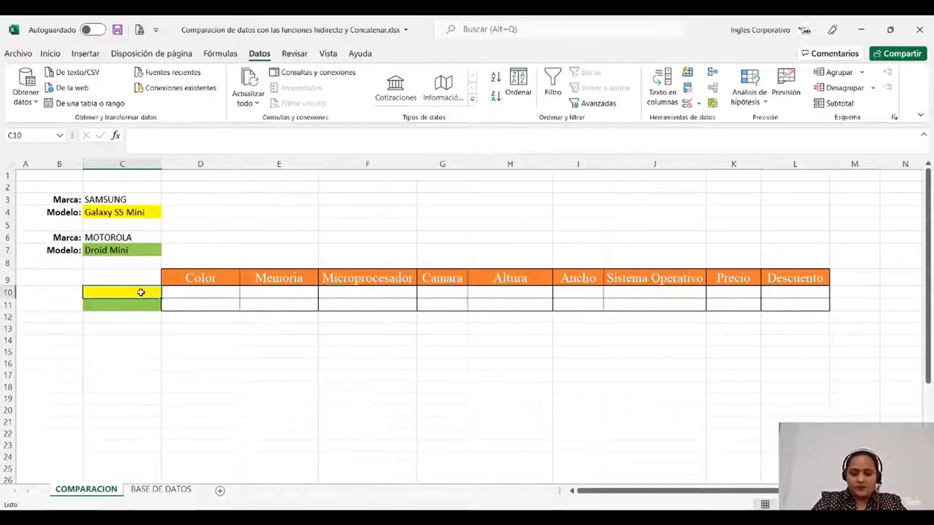
# Link C10 to C4 and C11 to C7 so they show Galaxy S5 Mini and Droid Mini
pyautogui.write('=')
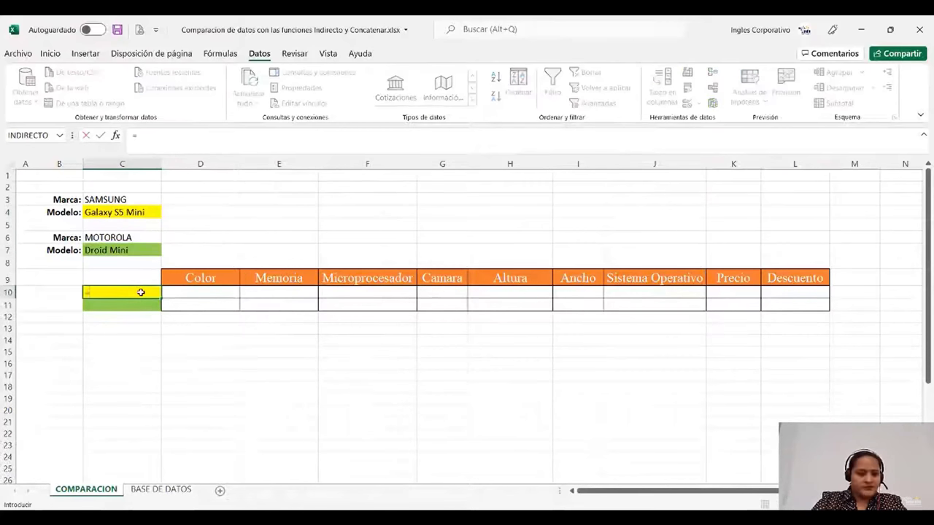
pyautogui.click(129, 211)
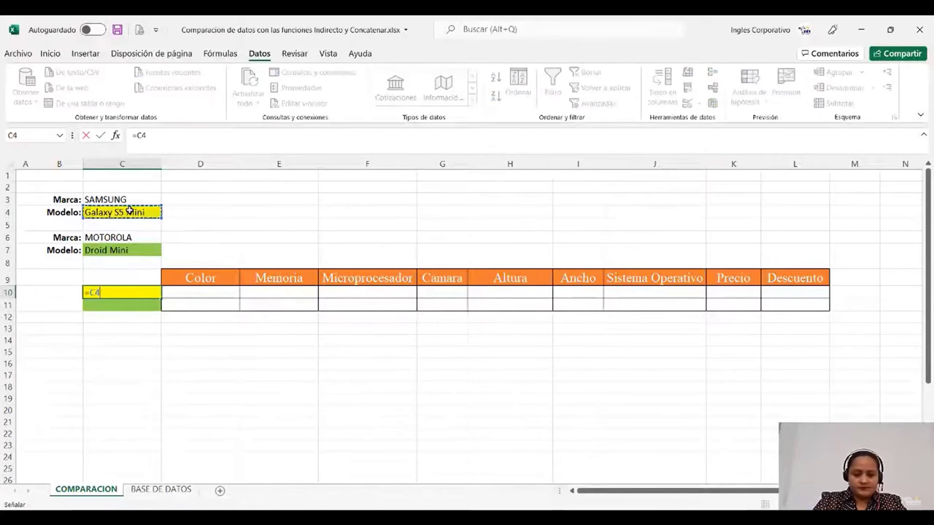
pyautogui.press('Return')
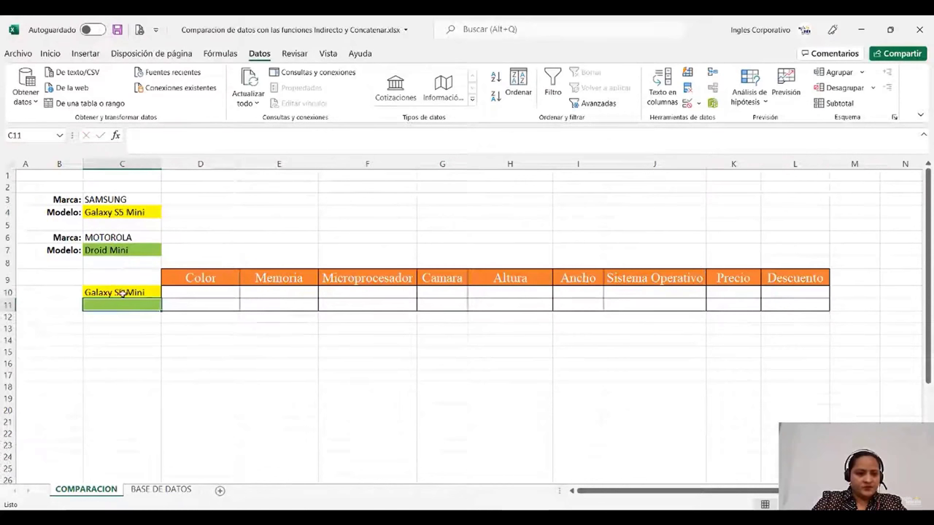
pyautogui.write('=')
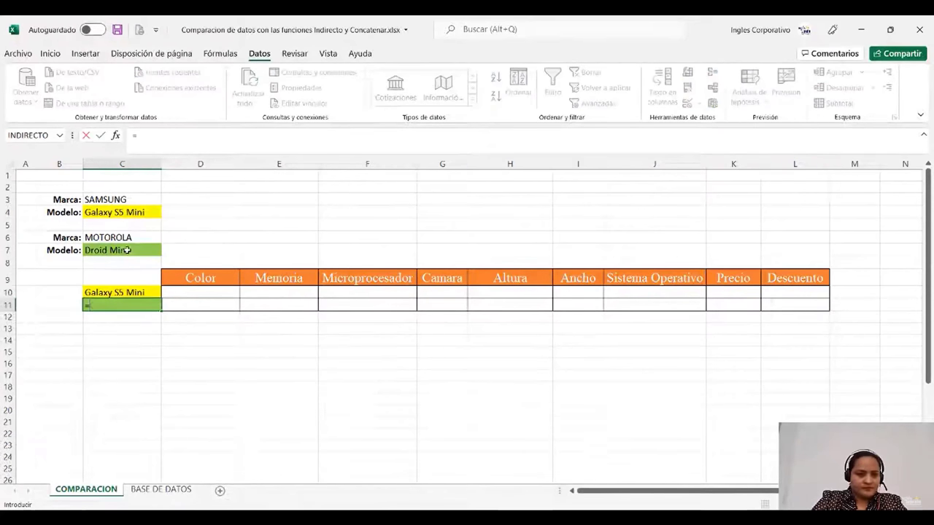
pyautogui.click(127, 251)
pyautogui.press('Return')
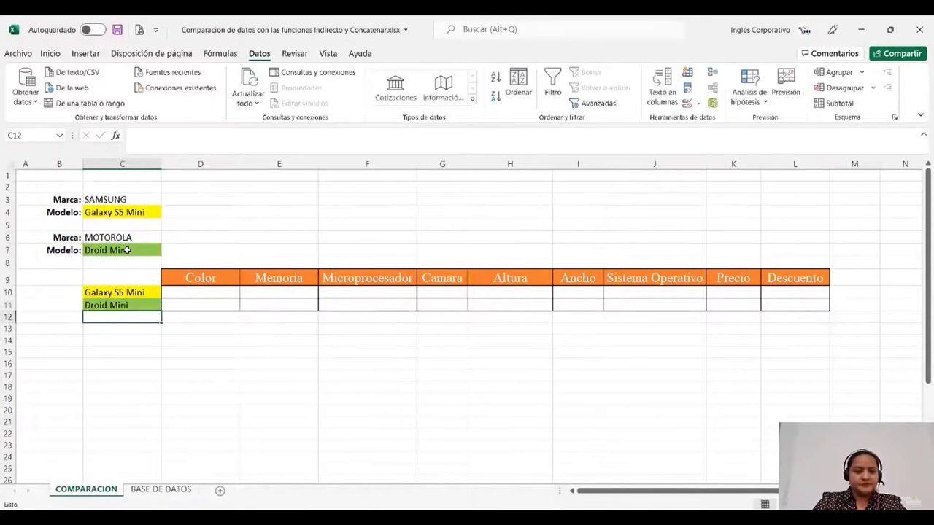
# Check C11's formula, then begin a SUSTITUIR helper formula in D4
pyautogui.click(132, 278)
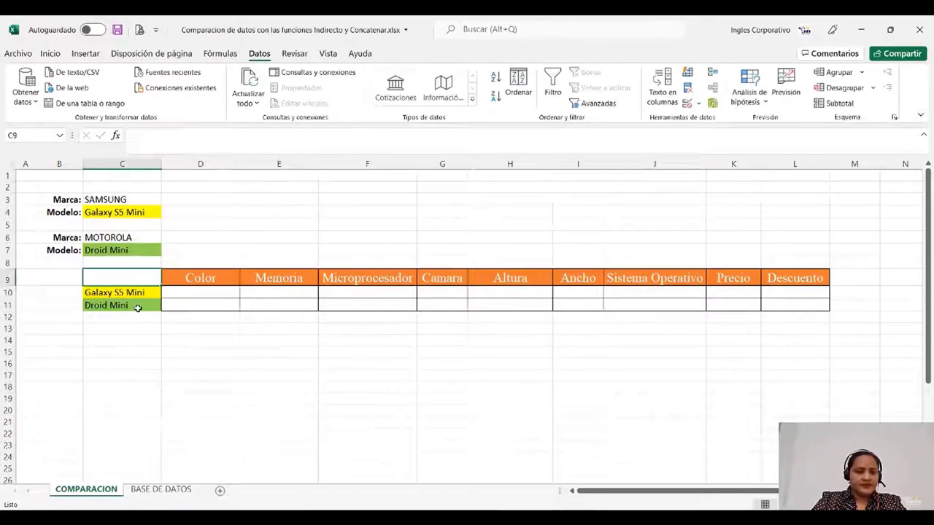
pyautogui.click(137, 308)
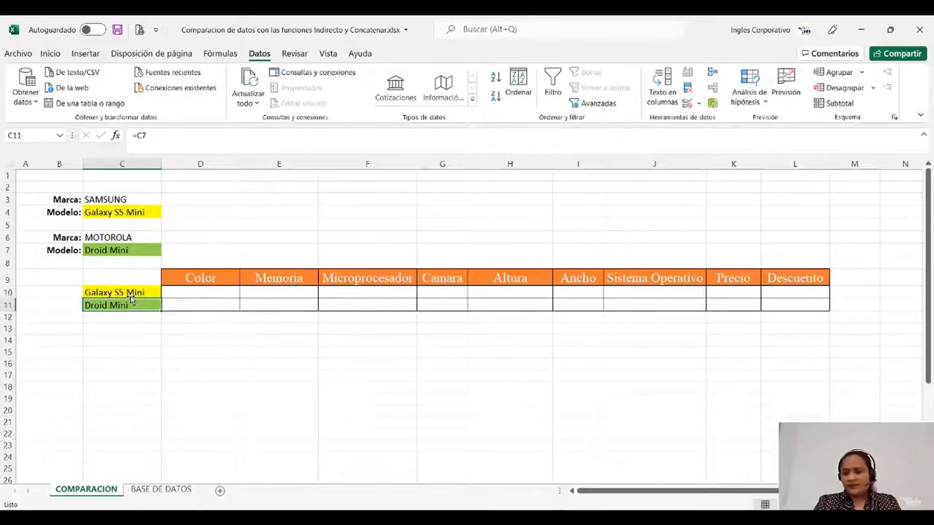
pyautogui.click(200, 211)
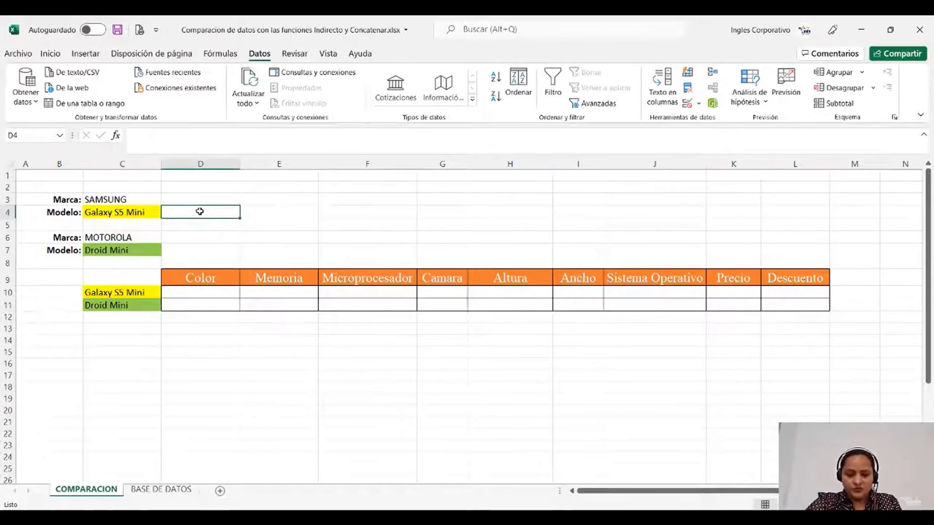
pyautogui.write('=')
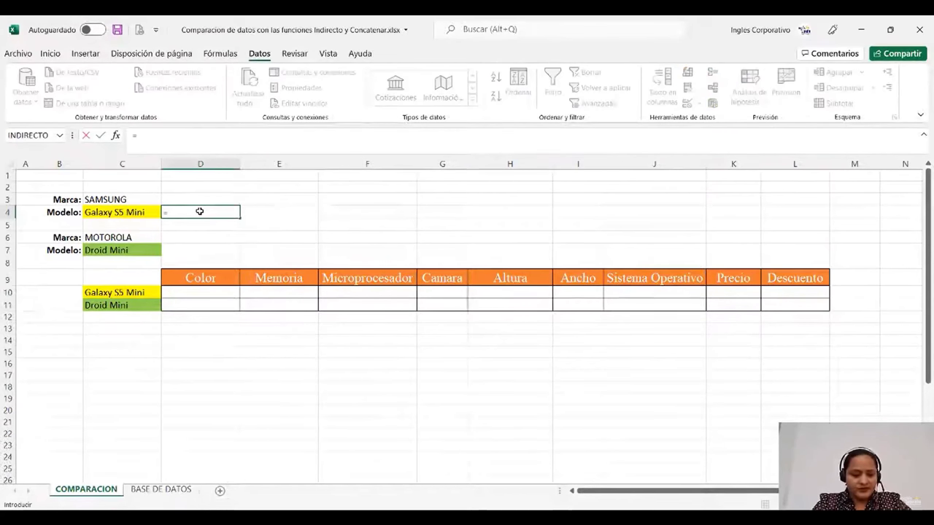
pyautogui.write('SU')
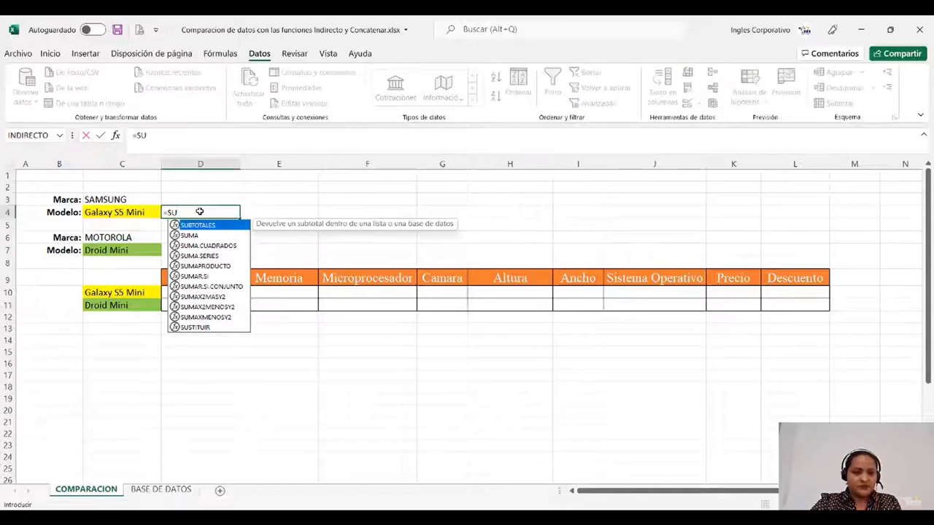
pyautogui.write('S')
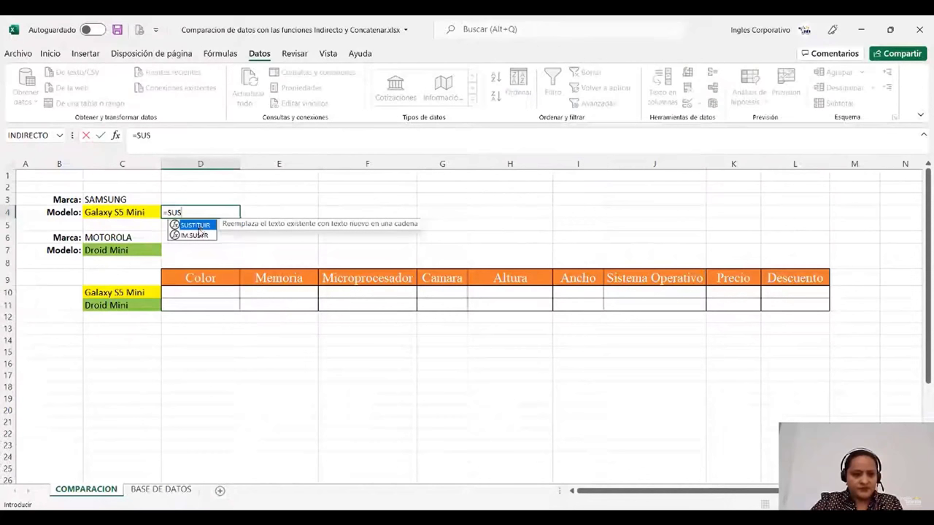
# Enter =SUSTITUIR(C4;" ";"_") in D4 so it displays Galaxy_S5_Mini
pyautogui.doubleClick(196, 225)
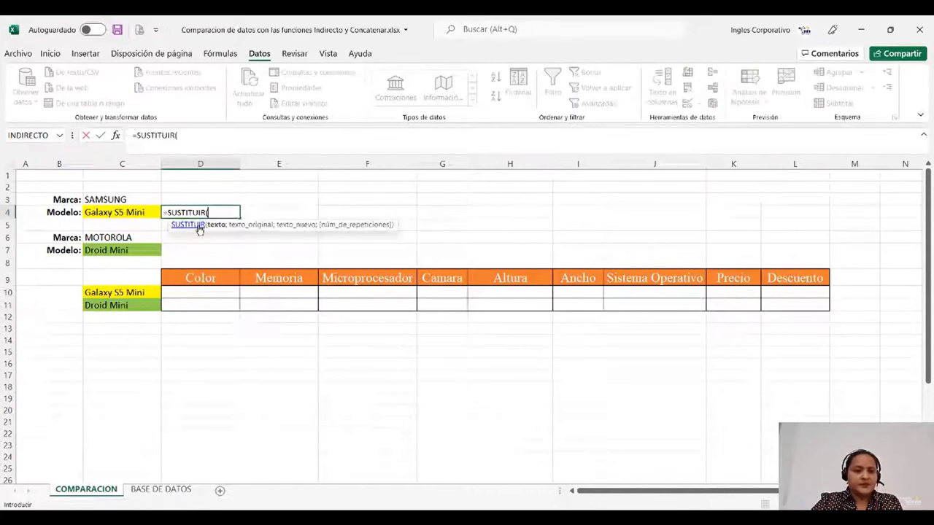
pyautogui.click(131, 211)
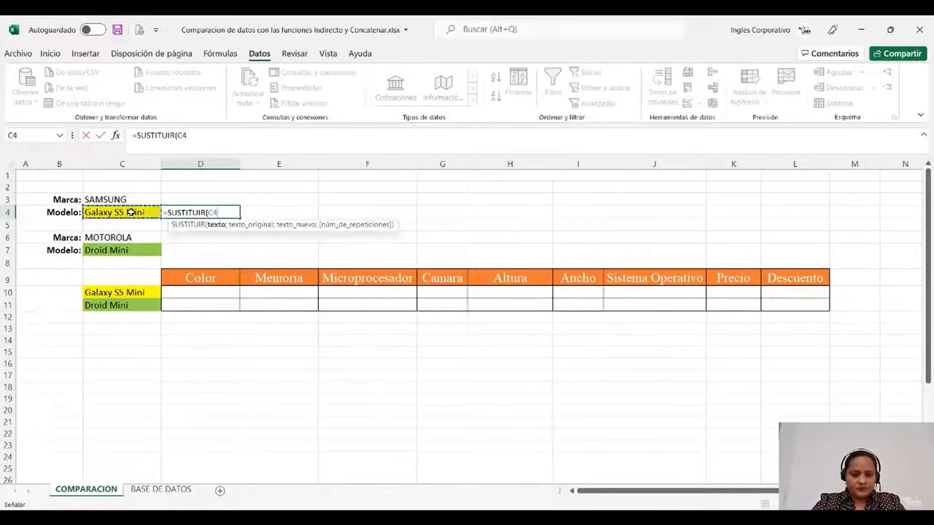
pyautogui.write(';')
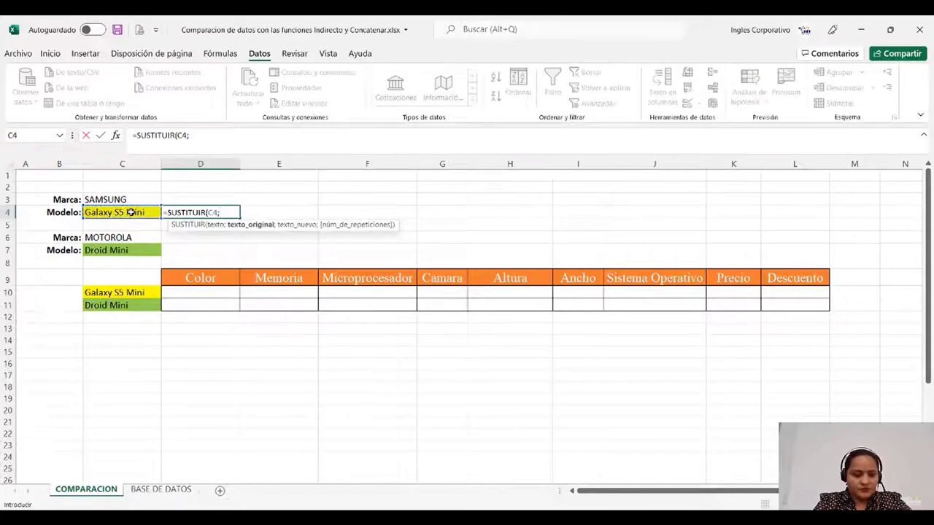
pyautogui.write('"')
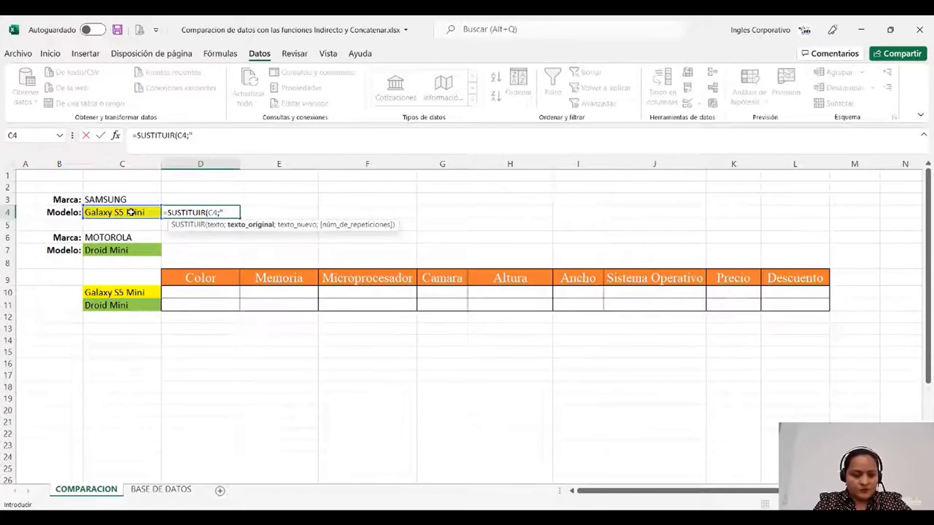
pyautogui.write(' ";')
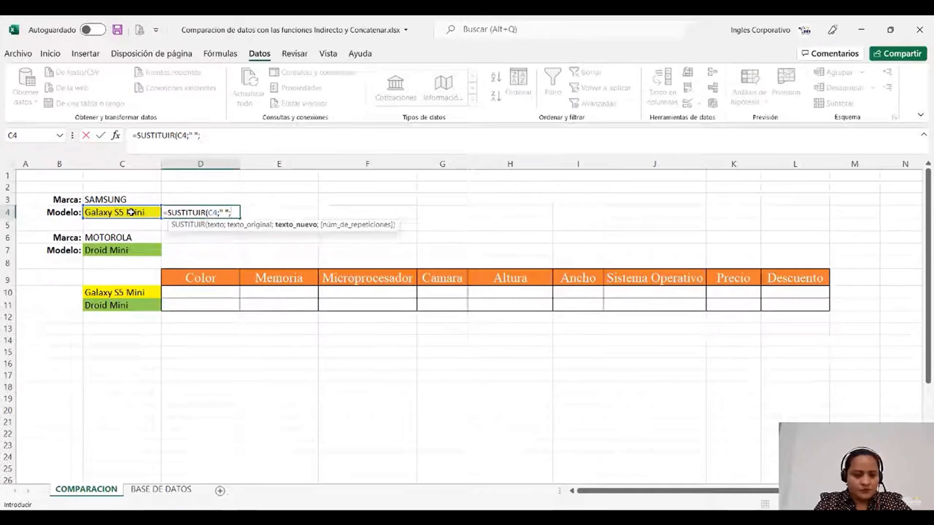
pyautogui.write('"')
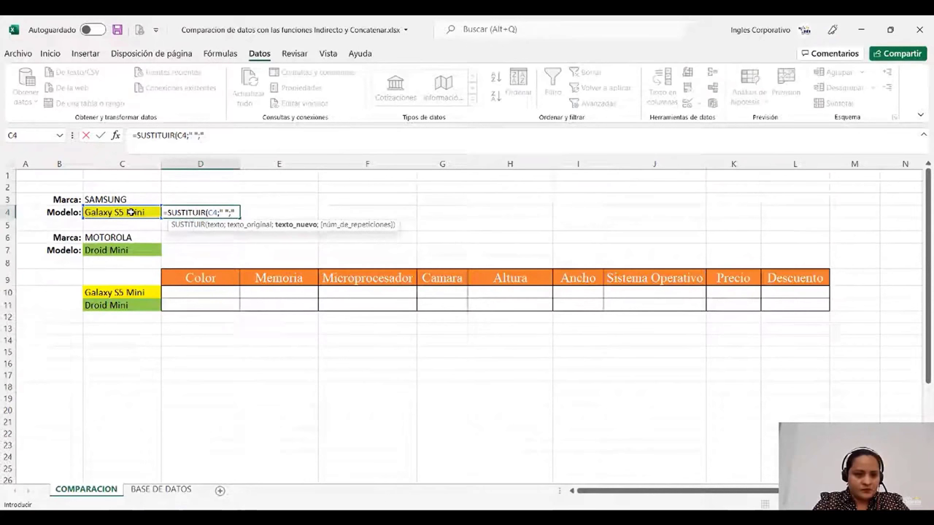
pyautogui.write('_"')
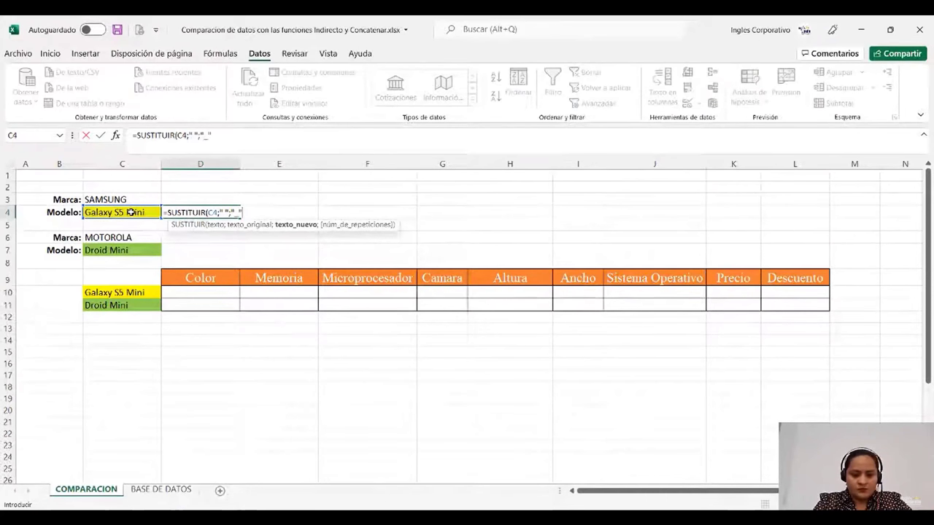
pyautogui.write(')')
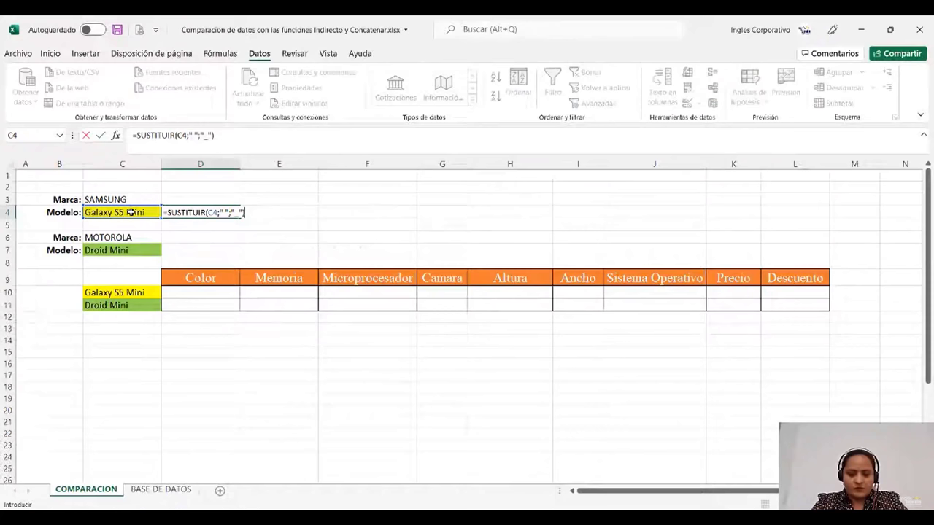
pyautogui.press('Return')
pyautogui.click(195, 250)
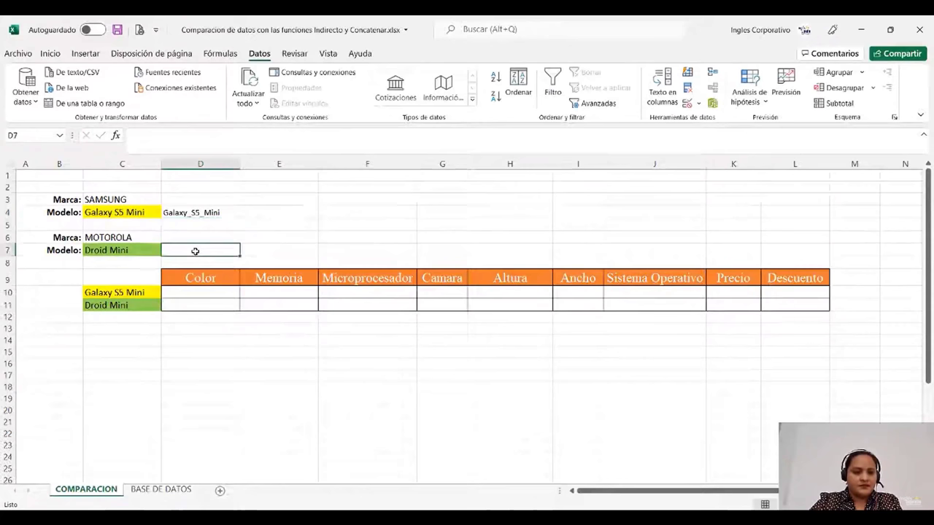
# Enter =SUSTITUIR(C7;" ";"_") in D7 so it displays Droid_Mini
pyautogui.write('=')
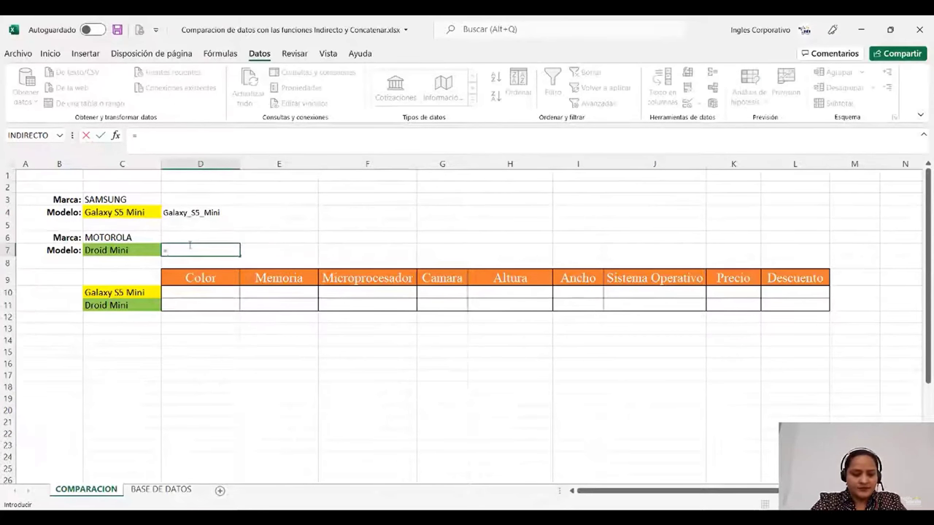
pyautogui.write('SU')
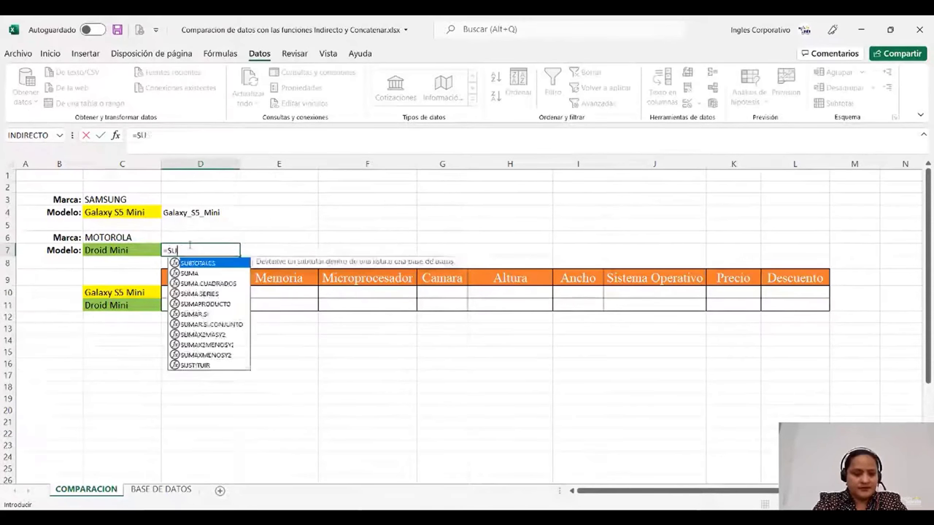
pyautogui.write('S')
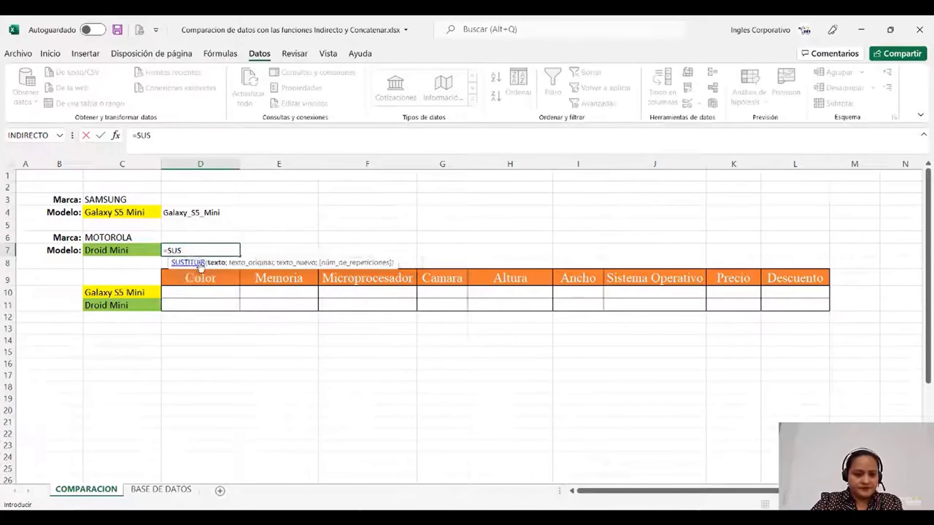
pyautogui.press('Tab')
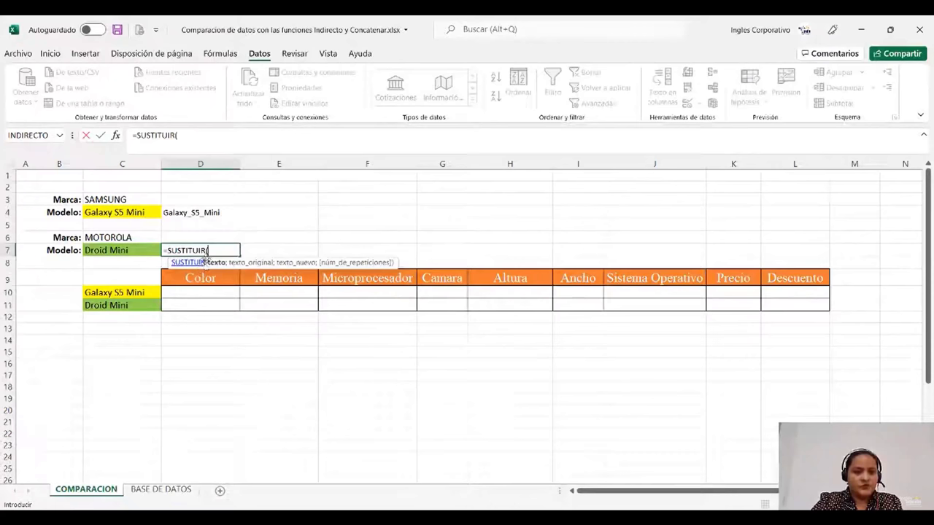
pyautogui.press('Left')
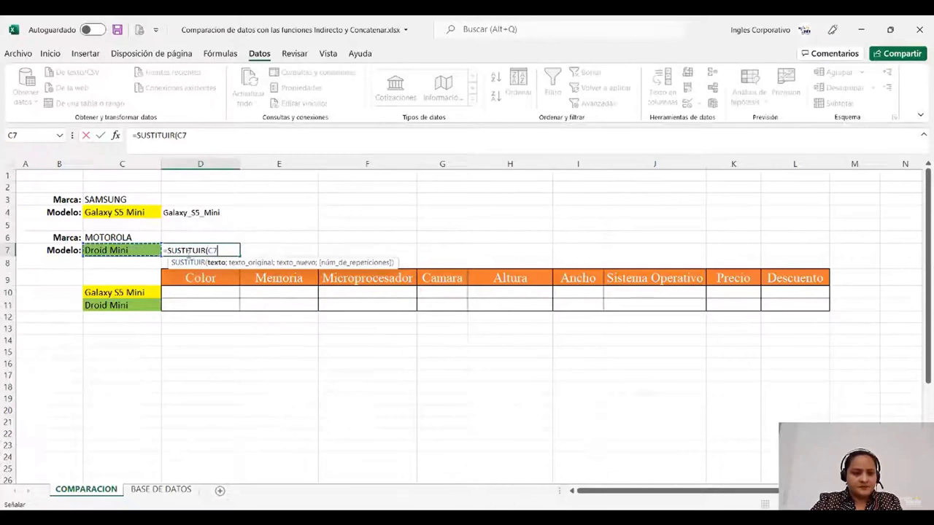
pyautogui.write(';')
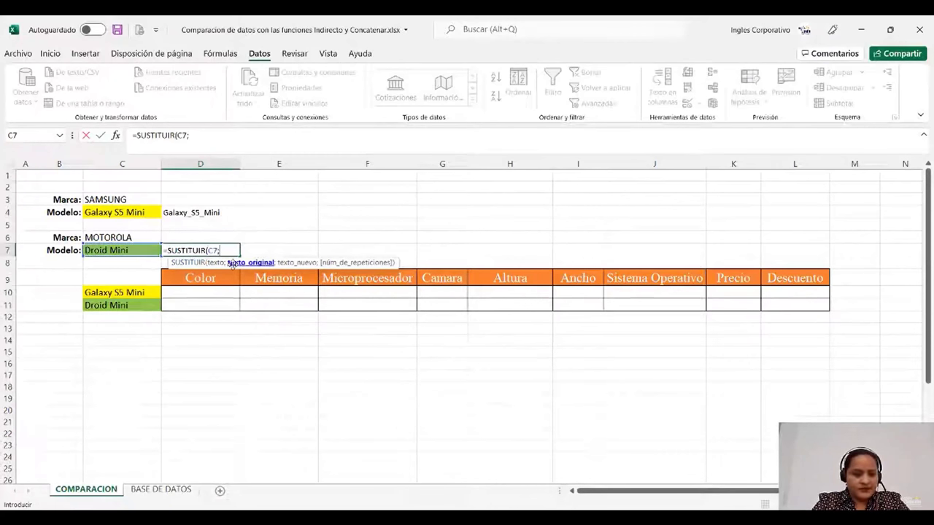
pyautogui.write('" "')
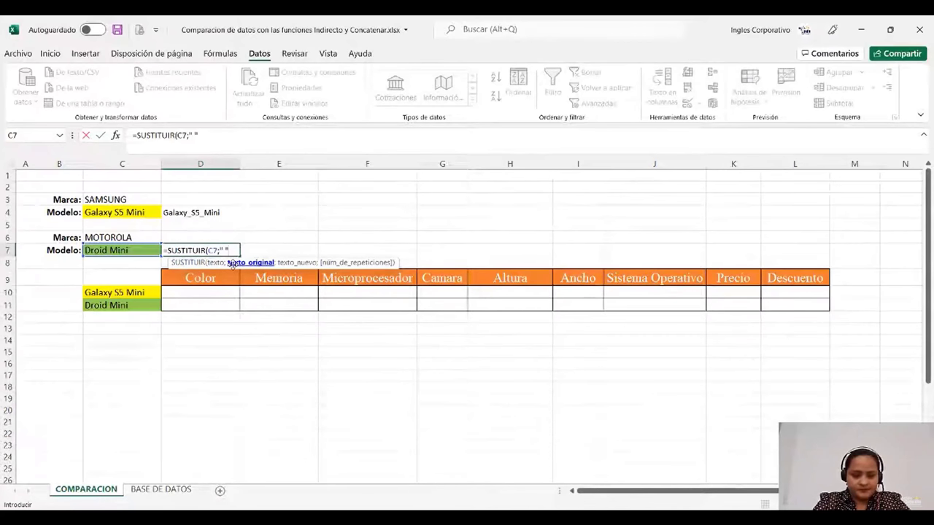
pyautogui.write(';')
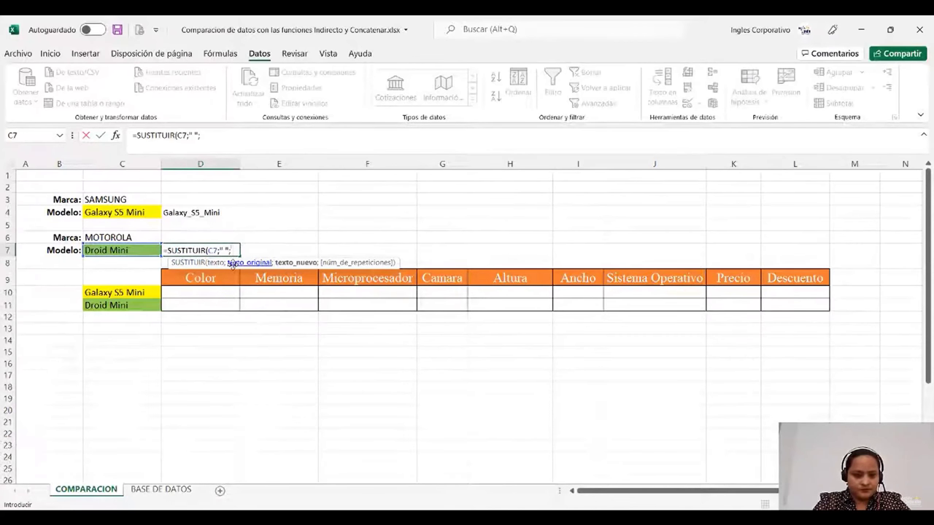
pyautogui.write('"-')
pyautogui.press('BackSpace')
pyautogui.write('_"')
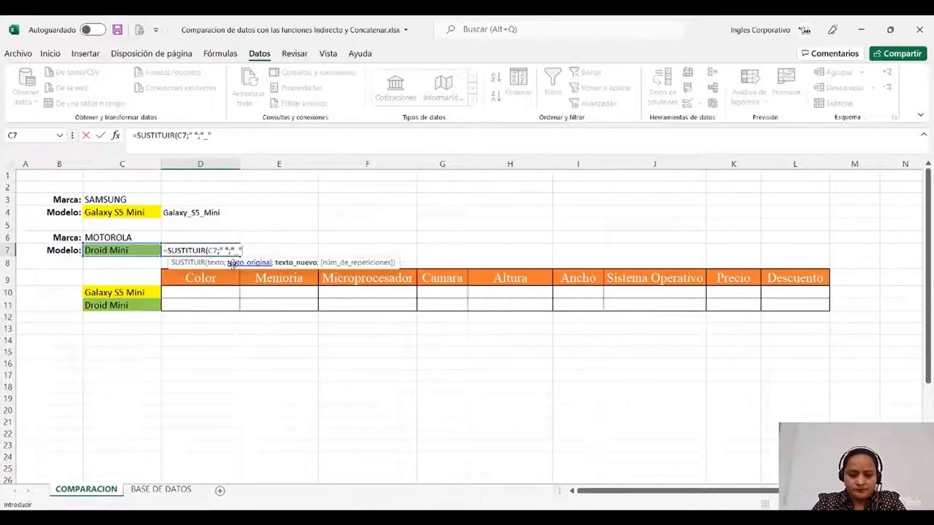
pyautogui.write(')')
pyautogui.press('Return')
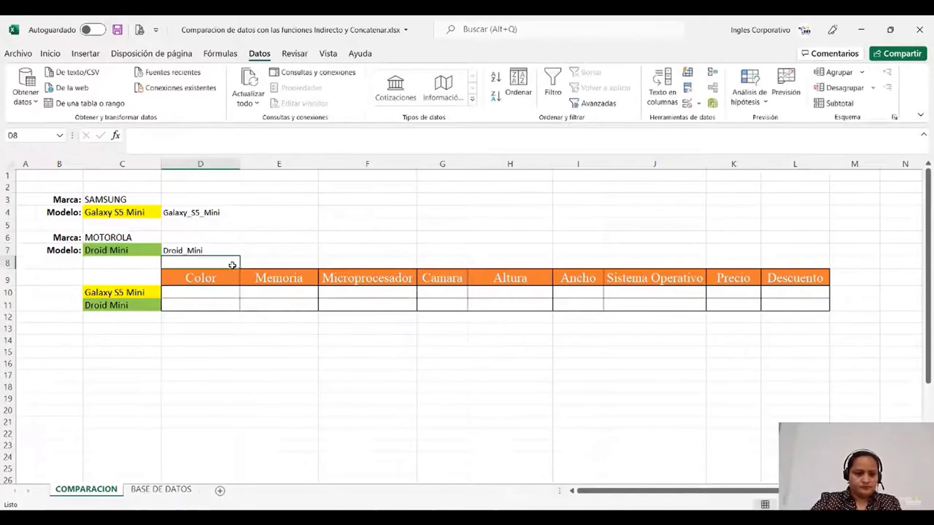
pyautogui.click(204, 252)
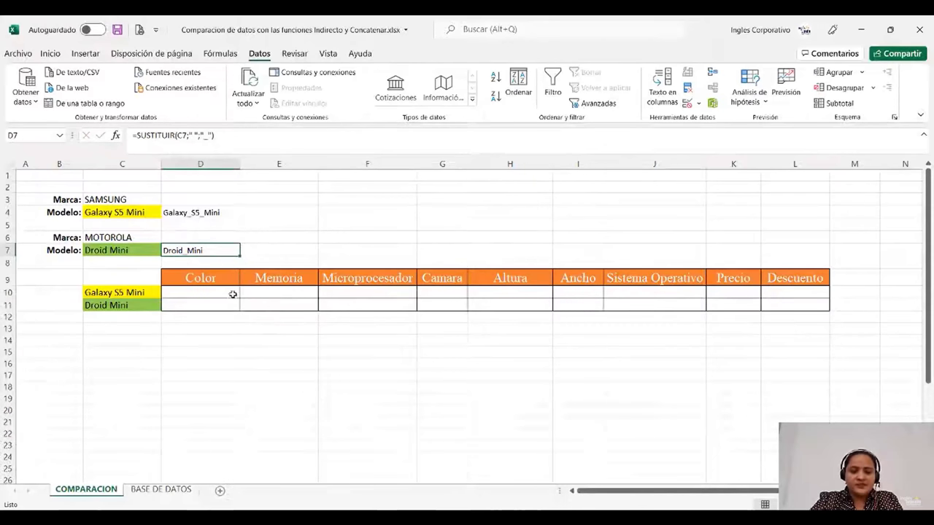
pyautogui.click(202, 290)
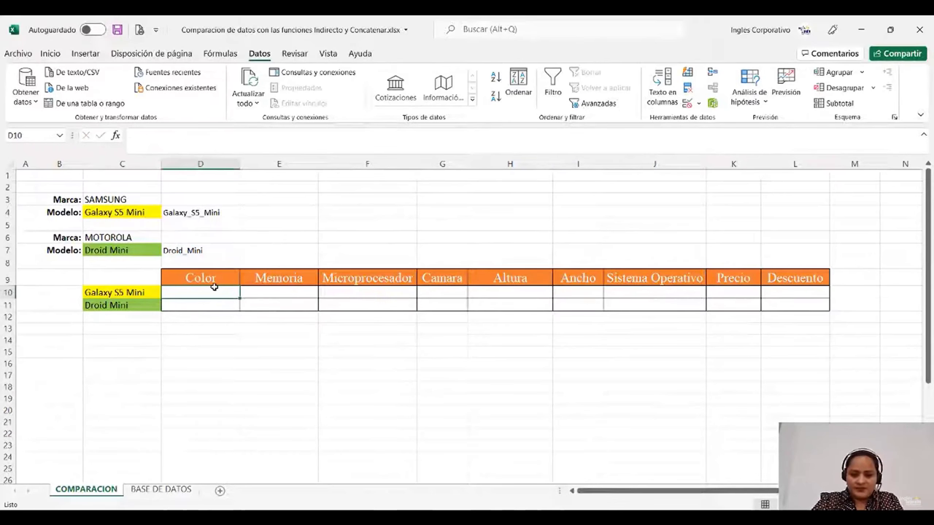
# Enter =INDIRECTO(D4&"_col") in D10 so Galaxy S5 Mini's colour shows Blanco
pyautogui.write('=')
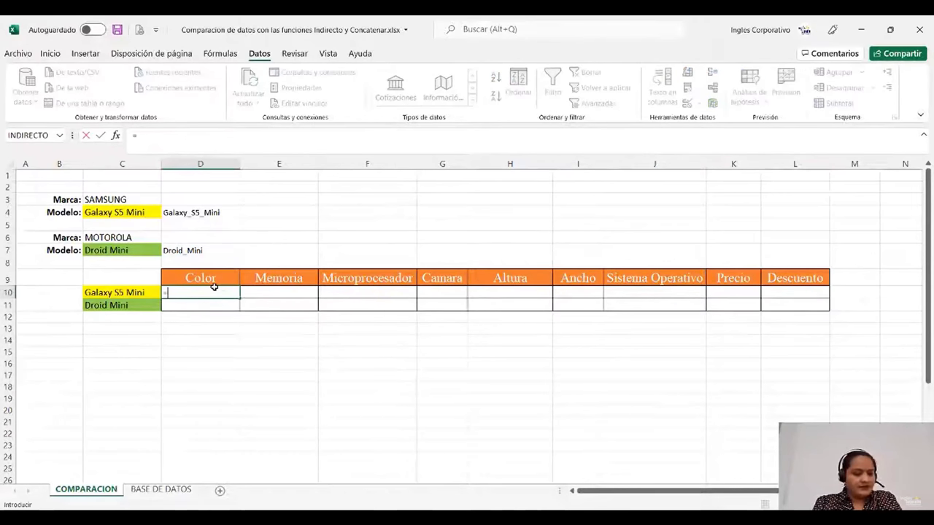
pyautogui.write('IN')
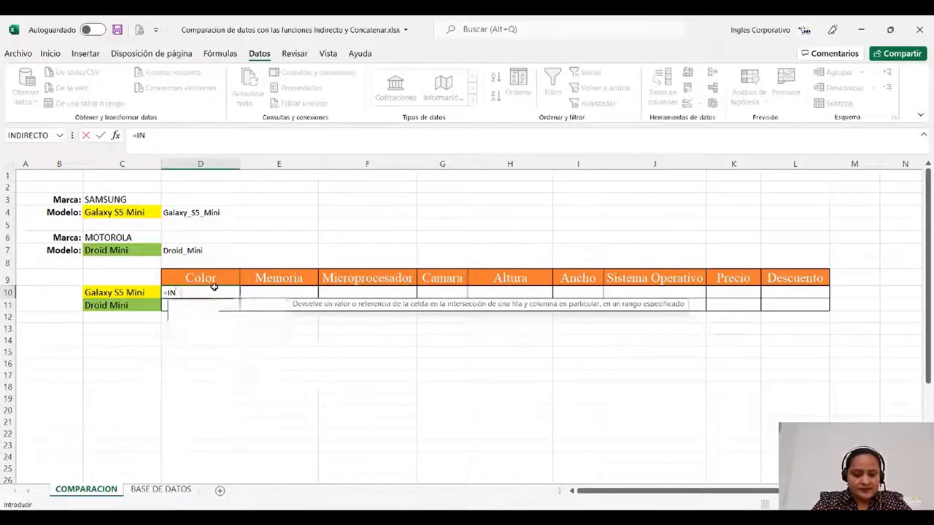
pyautogui.write('DIRE')
pyautogui.doubleClick(199, 305)
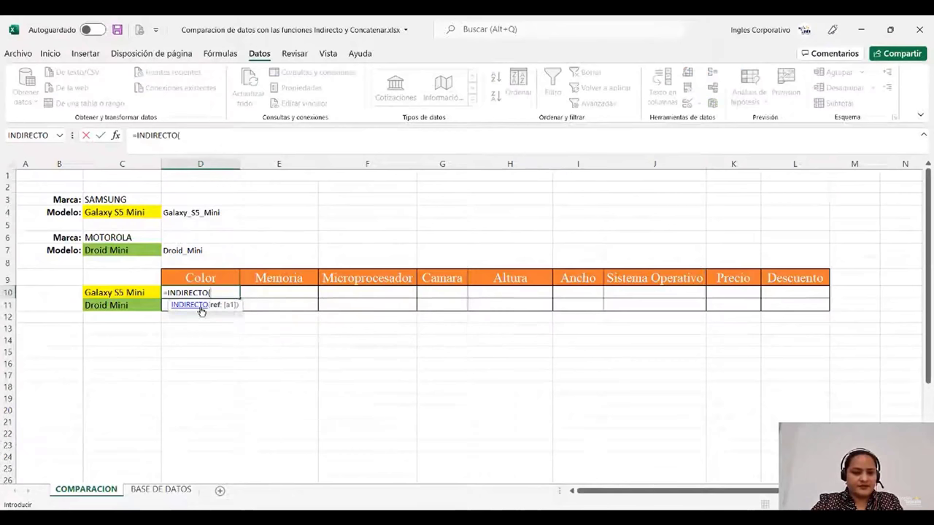
pyautogui.click(201, 212)
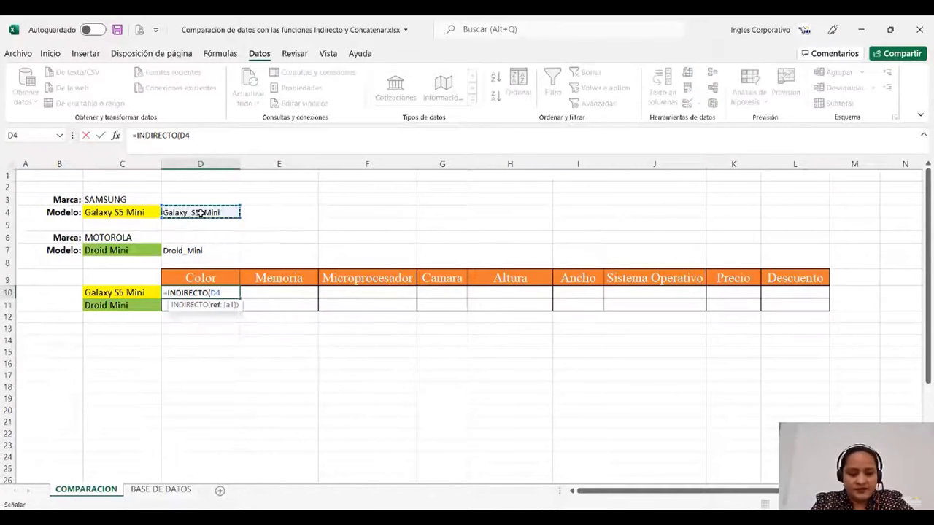
pyautogui.write('6')
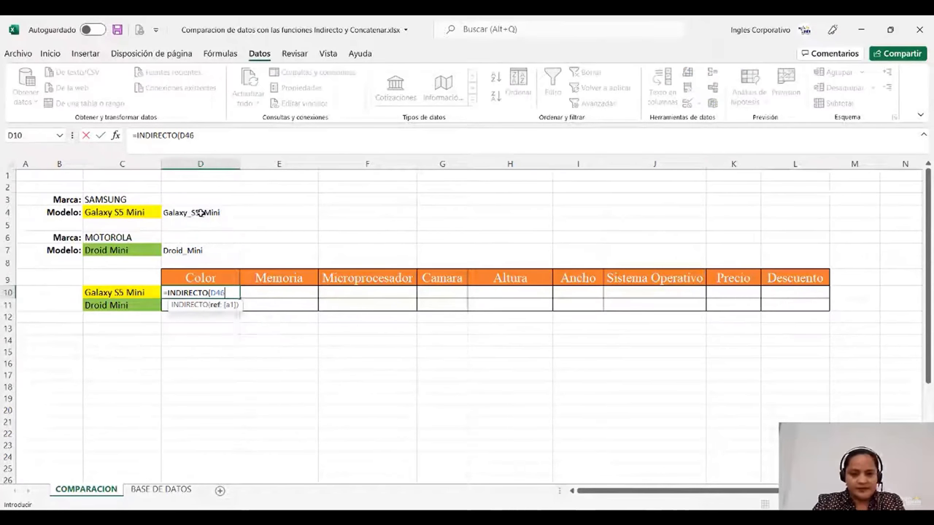
pyautogui.click(212, 139)
pyautogui.press('BackSpace')
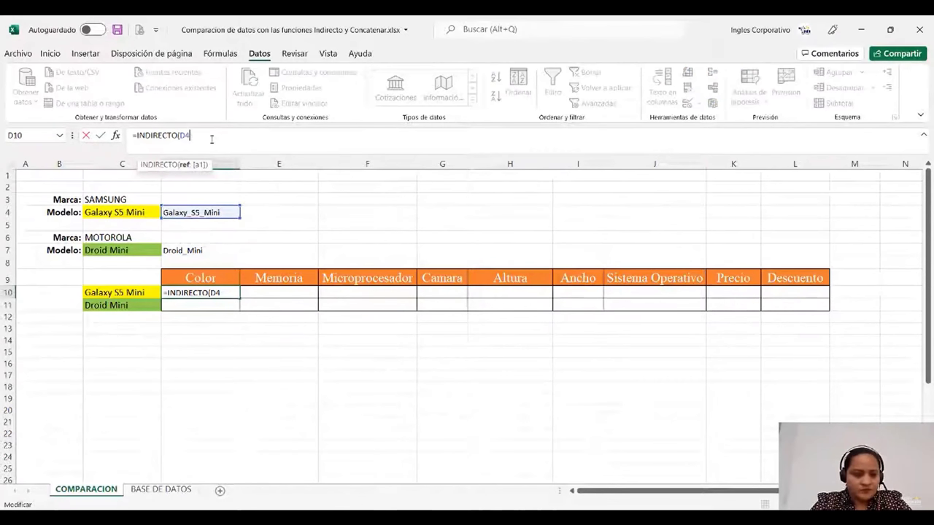
pyautogui.write('&')
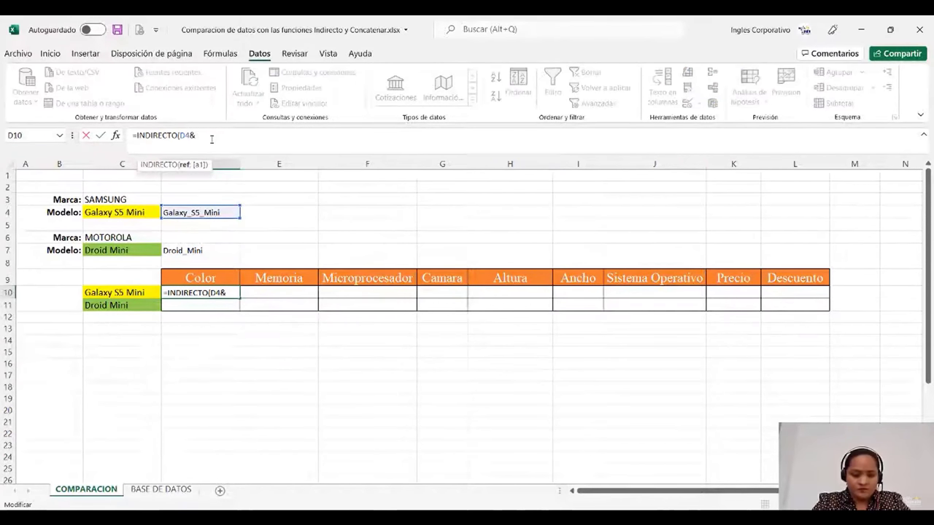
pyautogui.write('"')
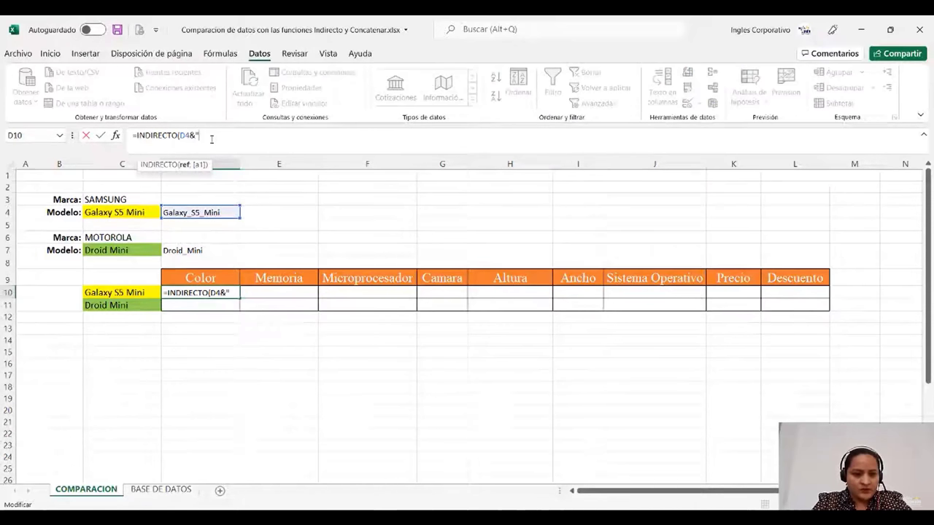
pyautogui.write('col"')
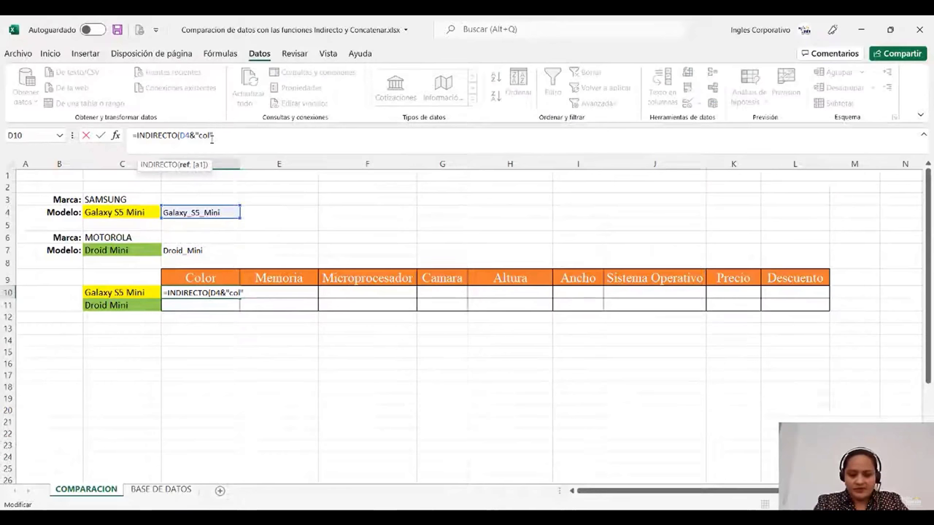
pyautogui.write(')')
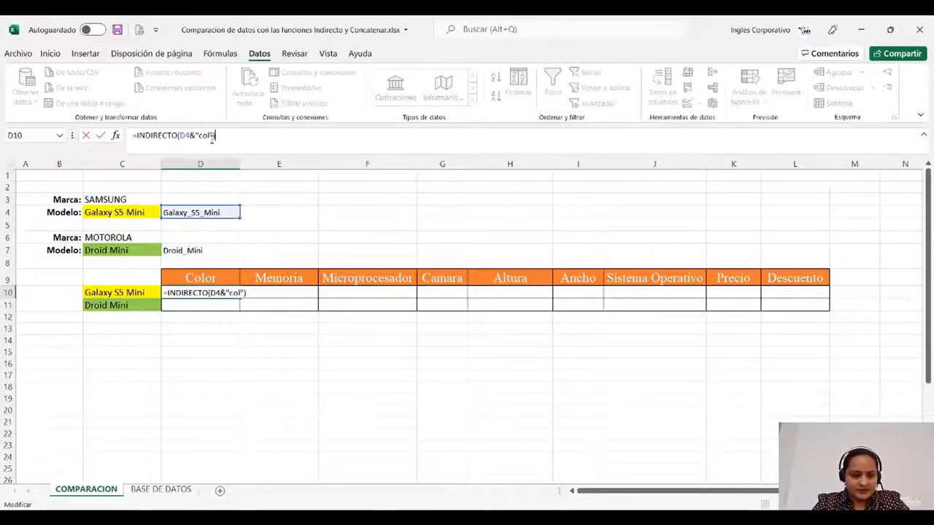
pyautogui.press('Return')
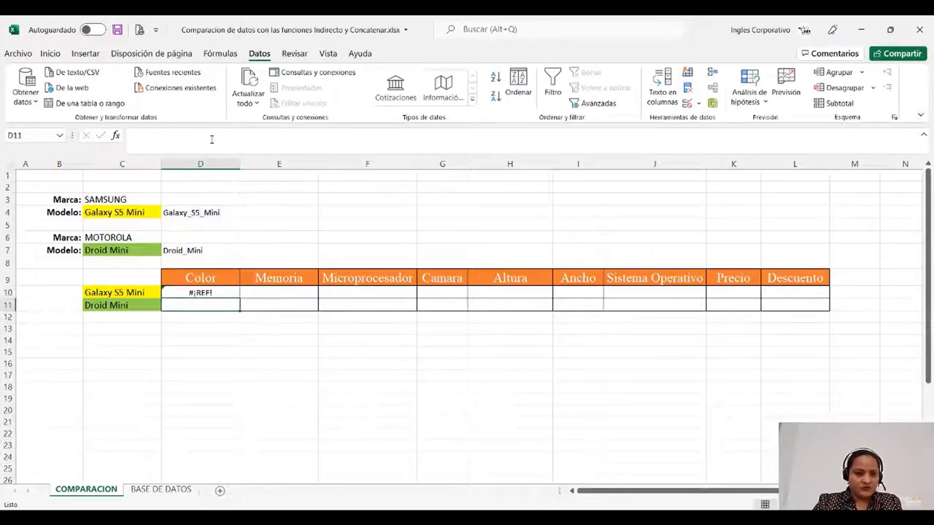
pyautogui.click(213, 293)
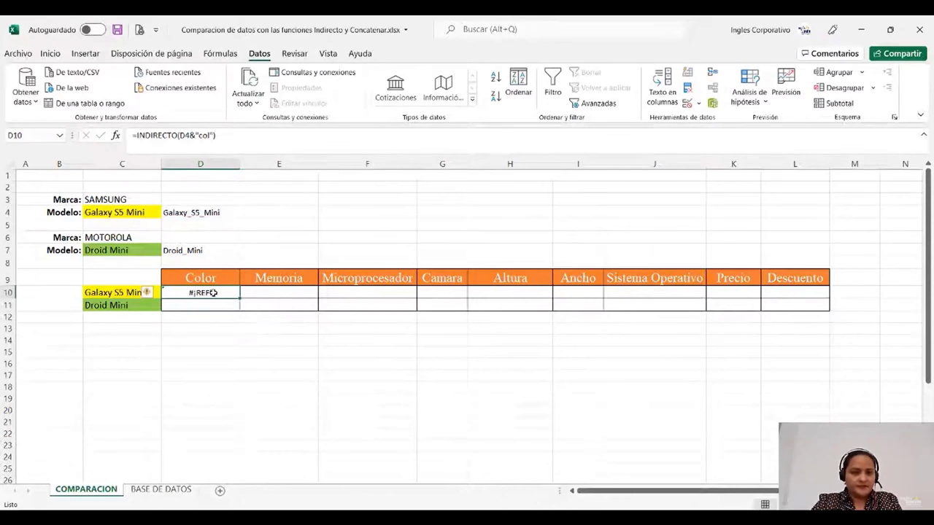
pyautogui.click(200, 136)
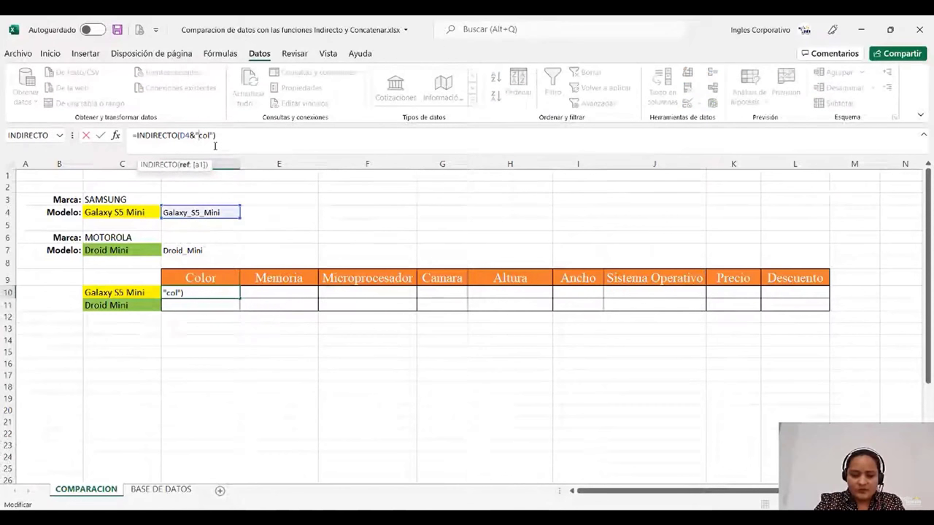
pyautogui.write('_')
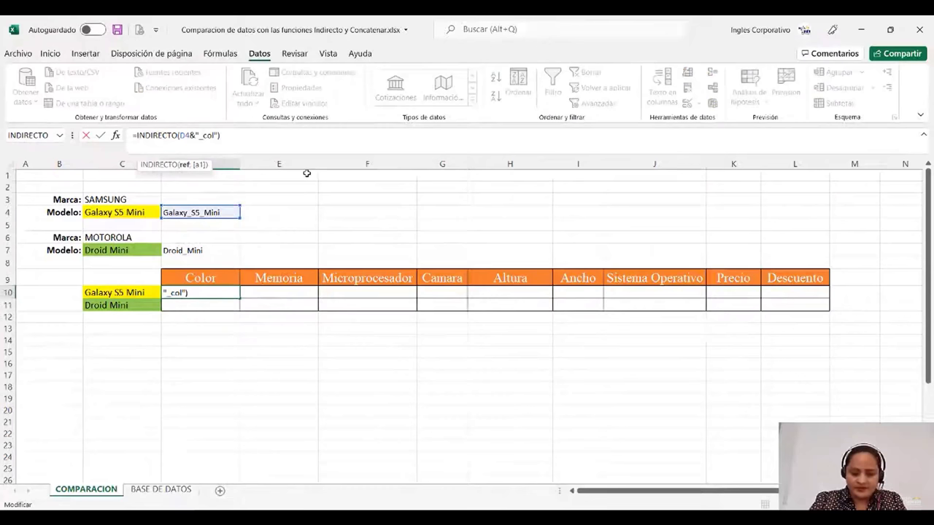
pyautogui.press('Return')
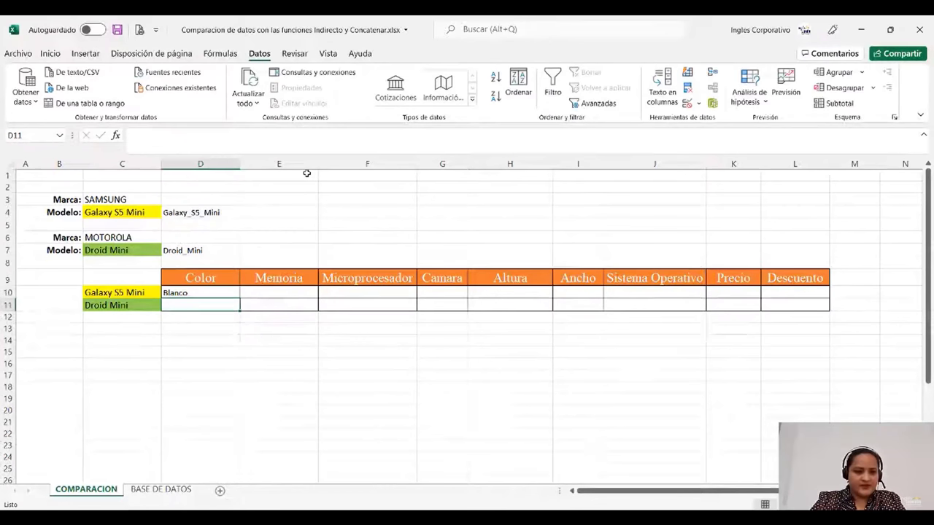
pyautogui.click(143, 295)
pyautogui.click(173, 296)
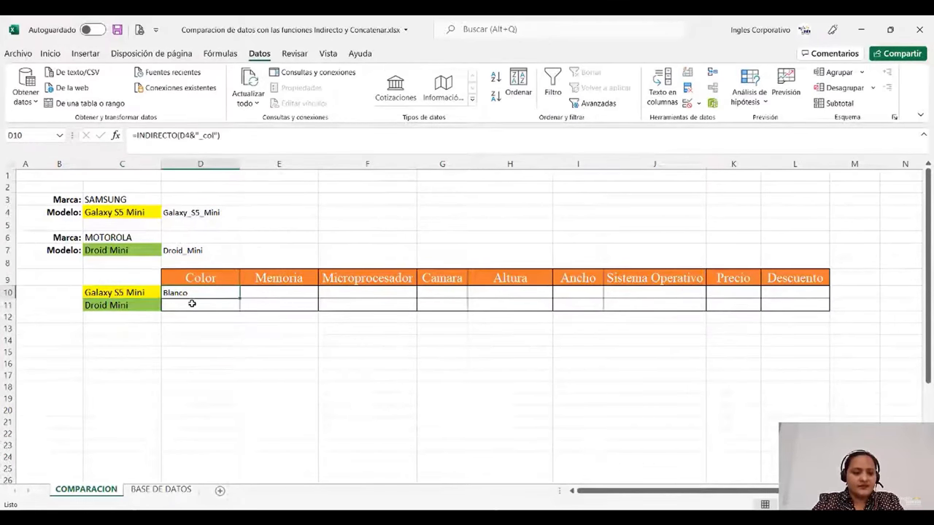
# Enter =INDIRECTO(D7&"_color") in D11 to show Droid Mini's colour, Gris
pyautogui.doubleClick(192, 304)
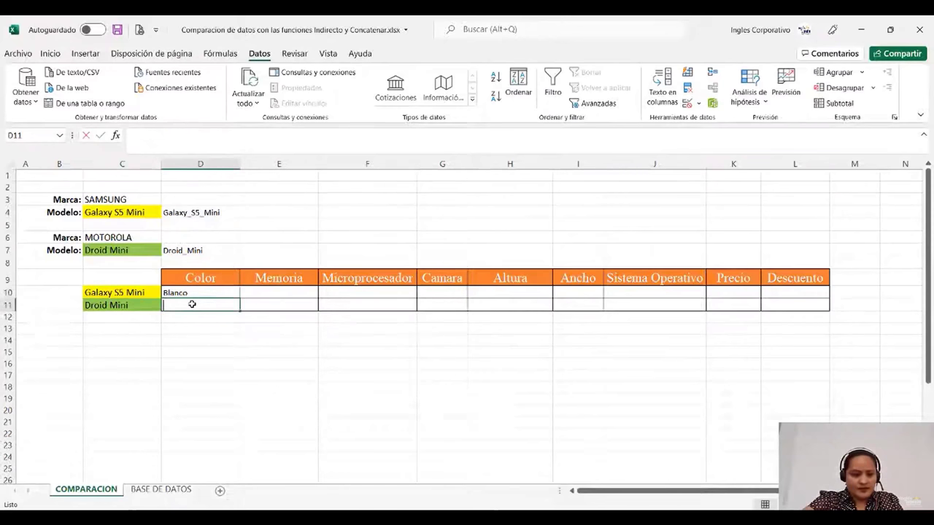
pyautogui.write('=indirec')
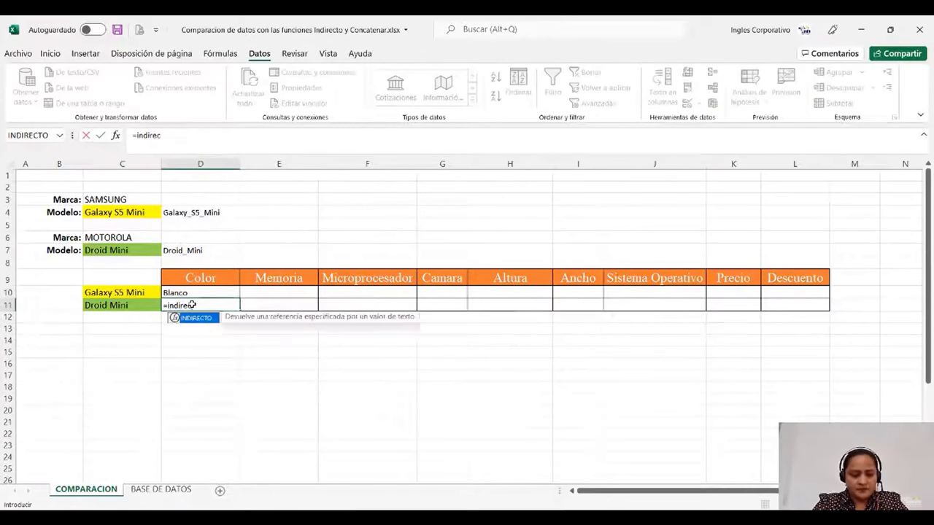
pyautogui.write('to')
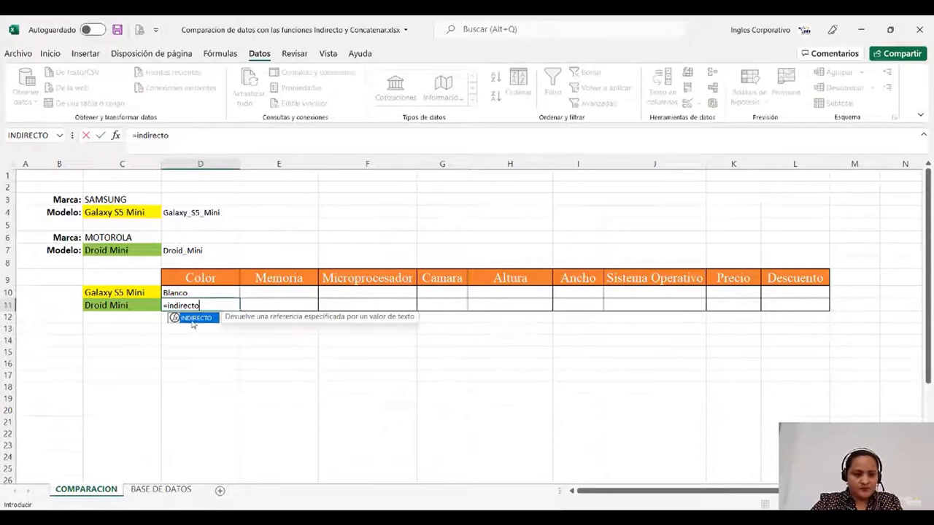
pyautogui.doubleClick(193, 318)
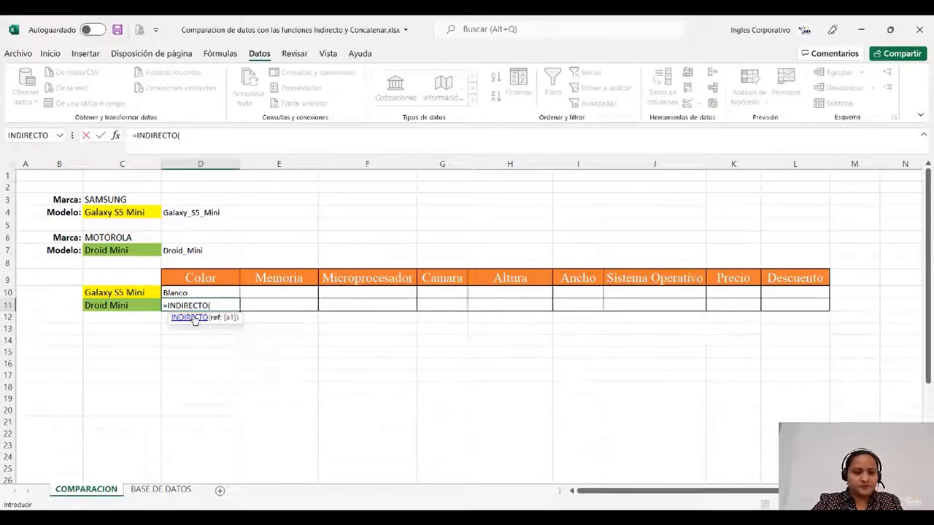
pyautogui.click(183, 249)
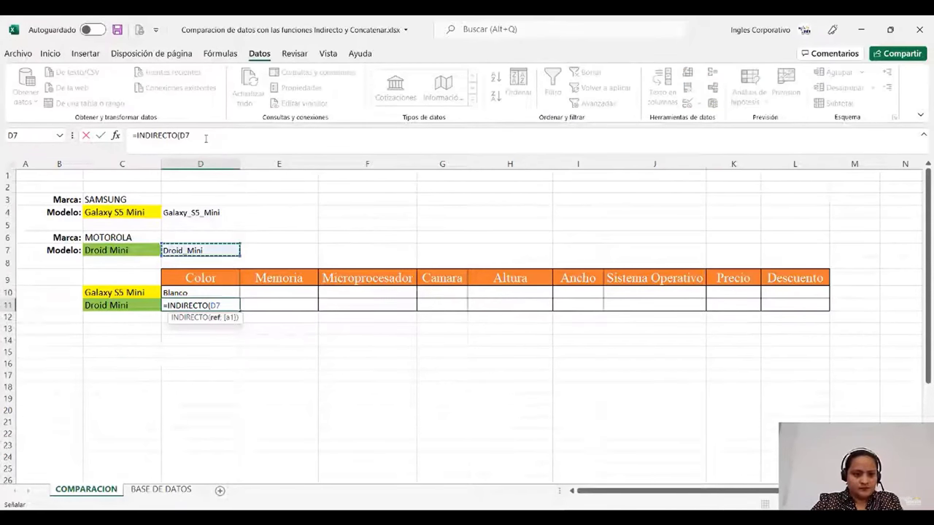
pyautogui.click(206, 138)
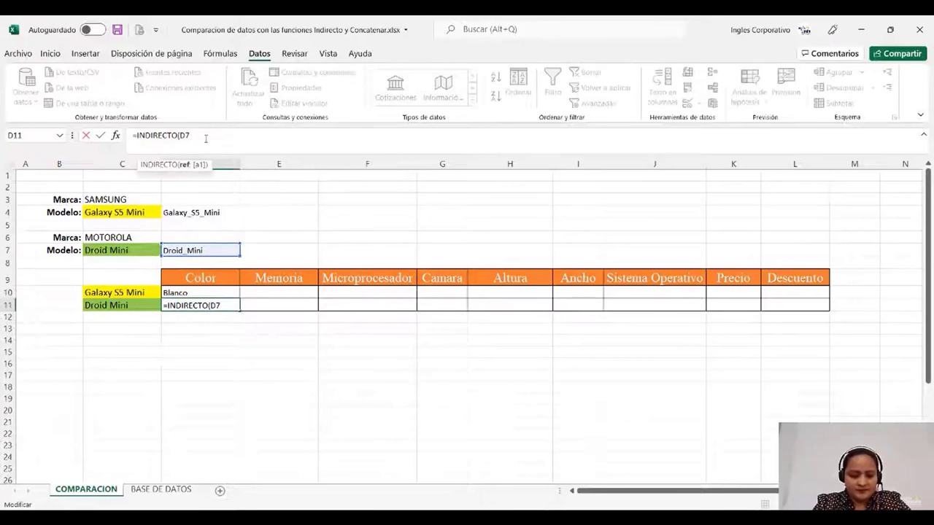
pyautogui.write('&"')
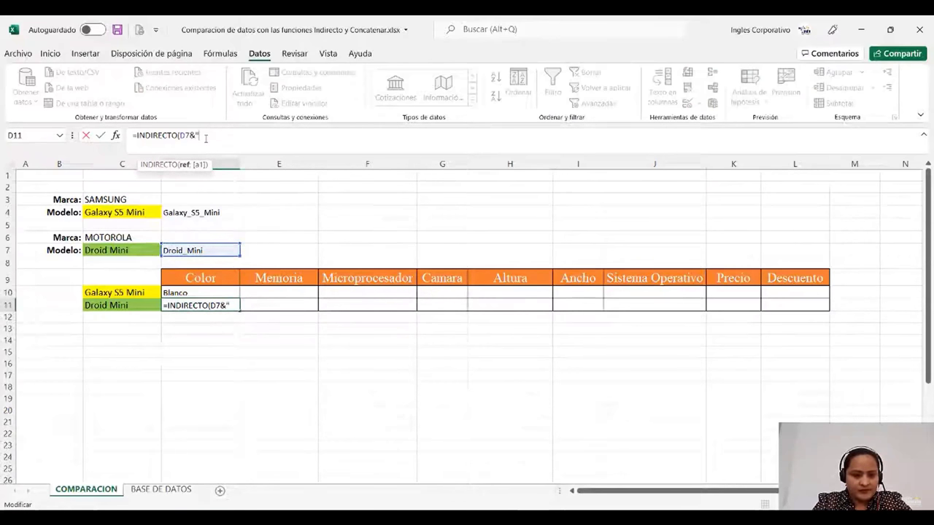
pyautogui.write('_')
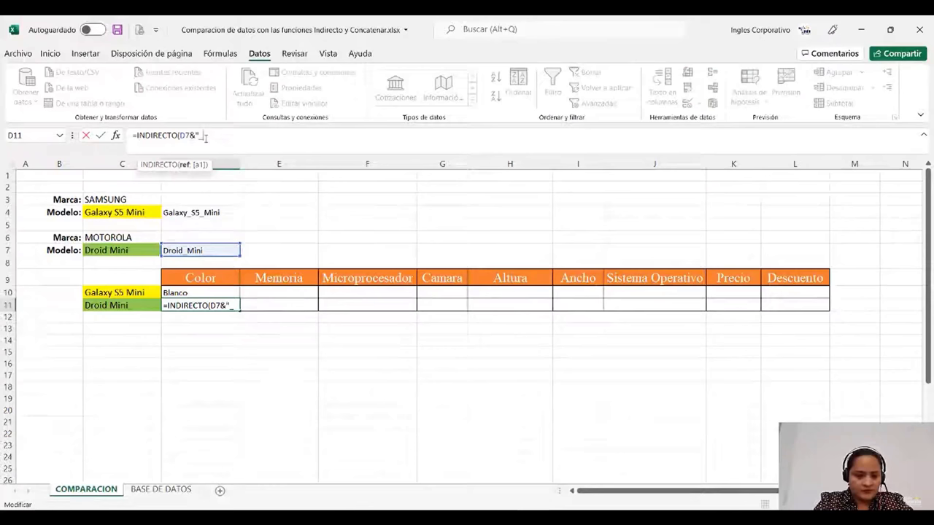
pyautogui.write('col')
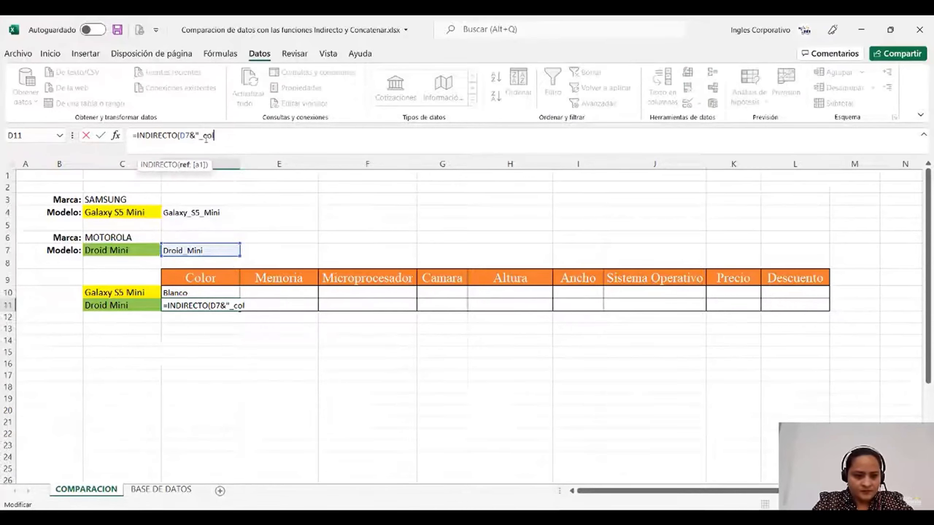
pyautogui.write('or")')
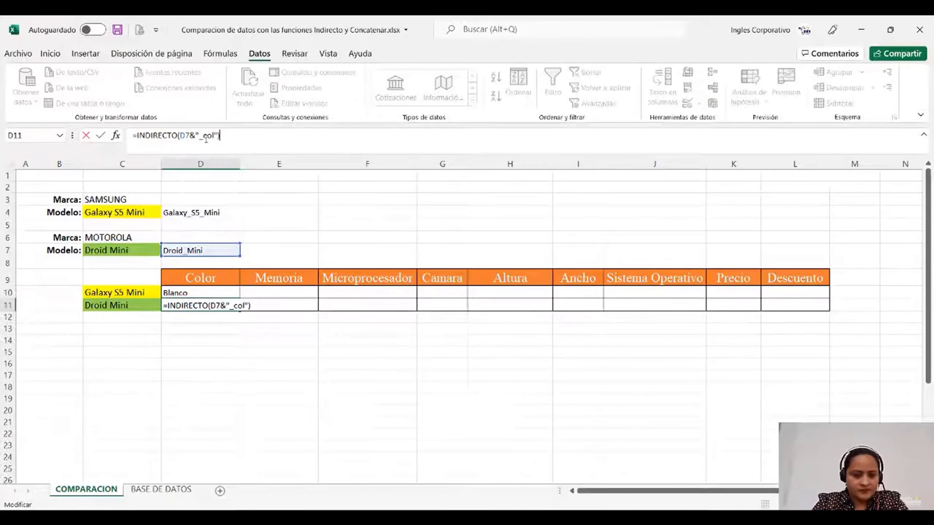
pyautogui.press('Return')
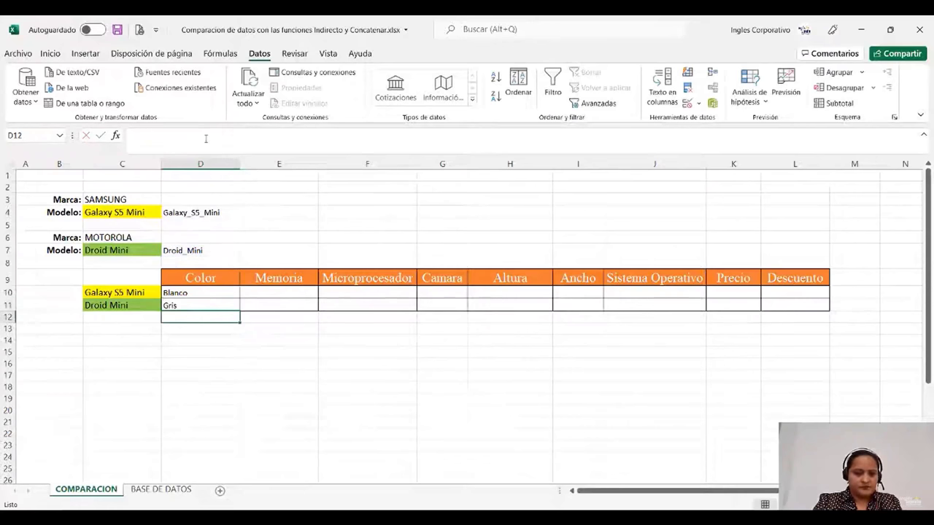
pyautogui.click(135, 305)
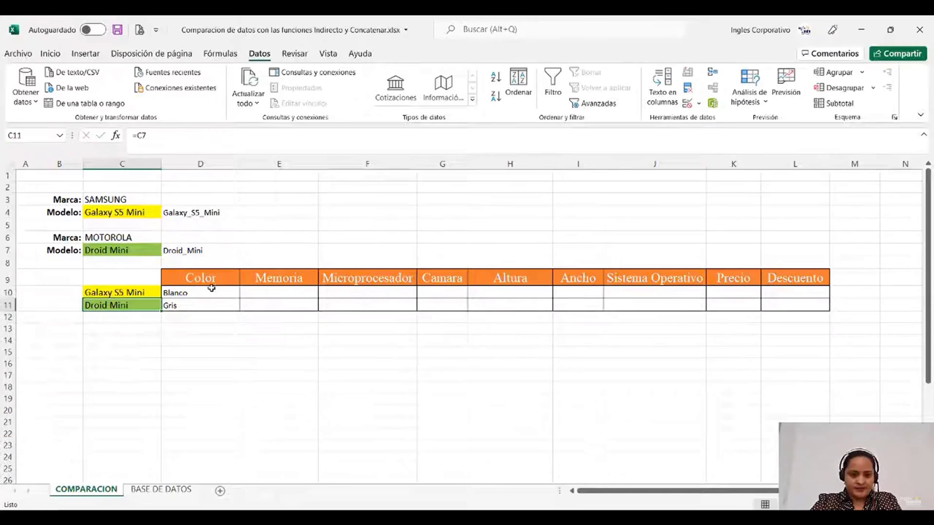
# Enter =INDIRECTO(D4&"_pre") in K10 to show Galaxy S5 Mini's price, $ 400.00
pyautogui.moveTo(279, 316); pyautogui.dragTo(279, 305)
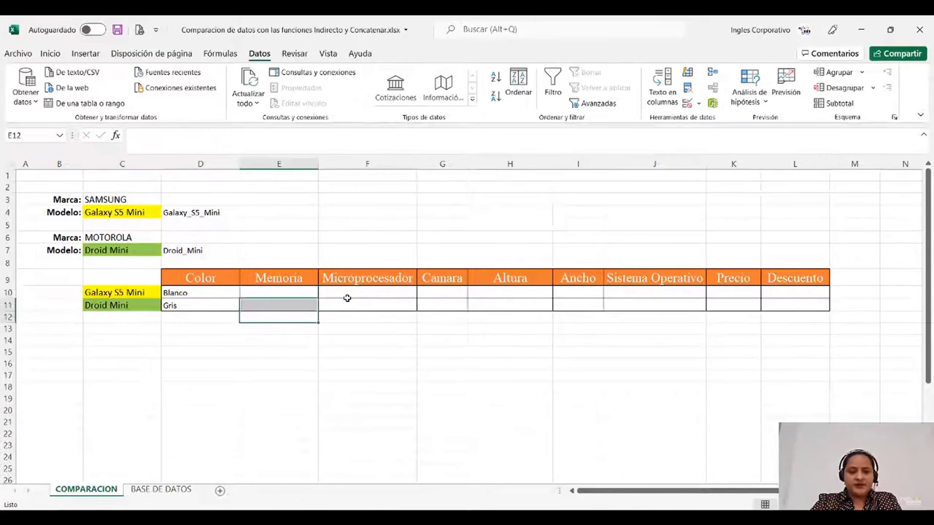
pyautogui.click(349, 302)
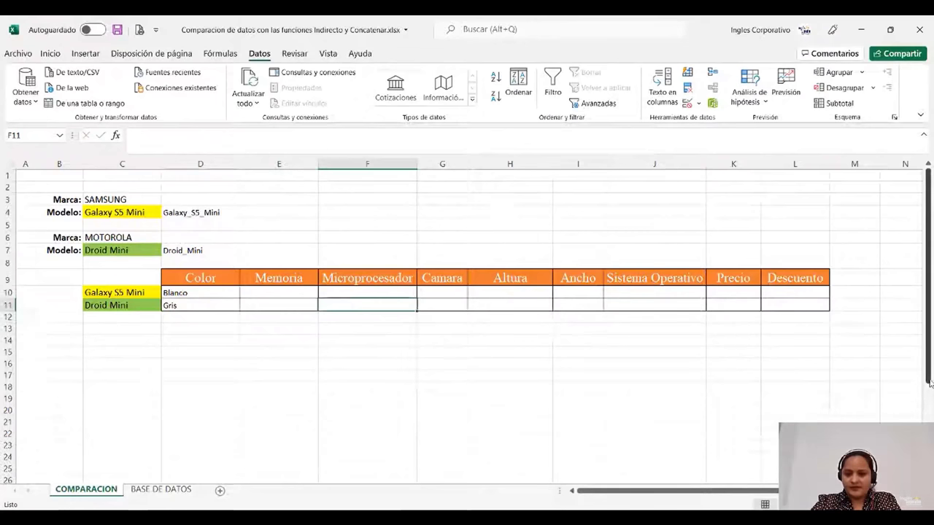
pyautogui.moveTo(931, 374); pyautogui.dragTo(929, 385)
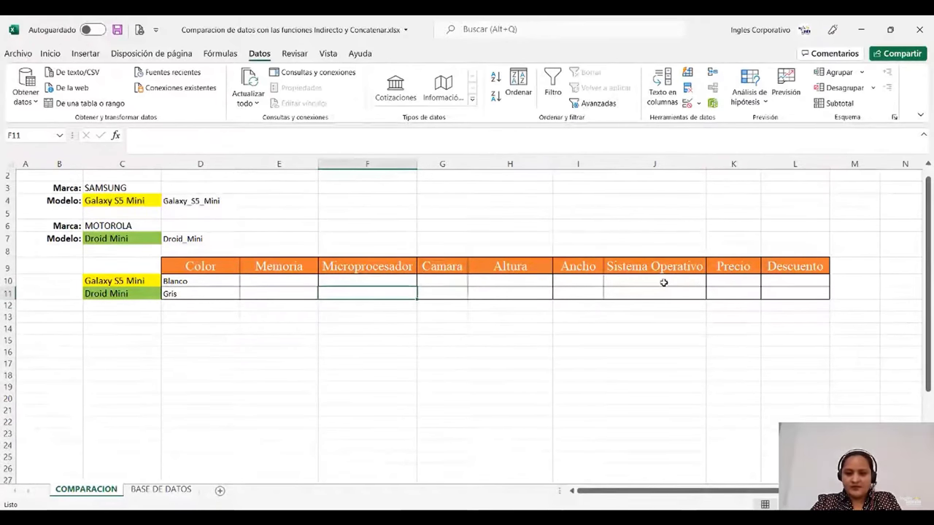
pyautogui.click(718, 277)
pyautogui.write('=indi')
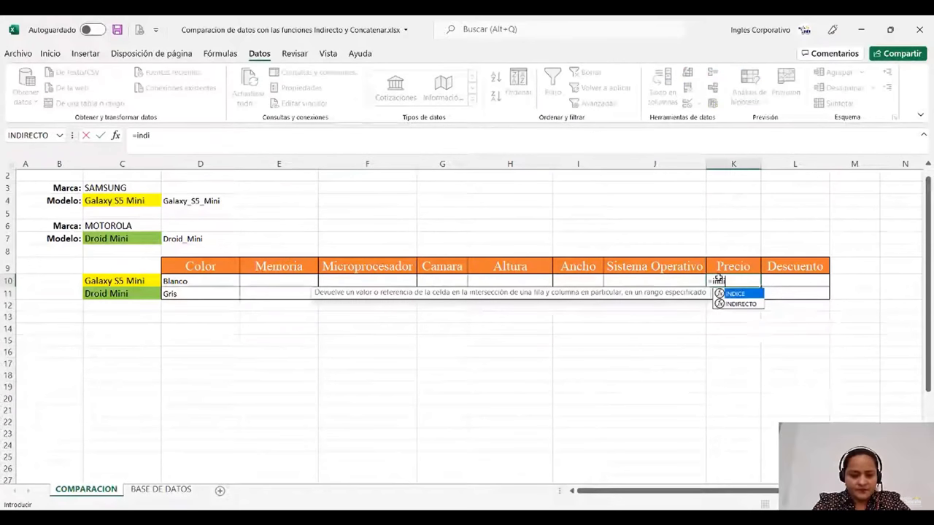
pyautogui.write('recto')
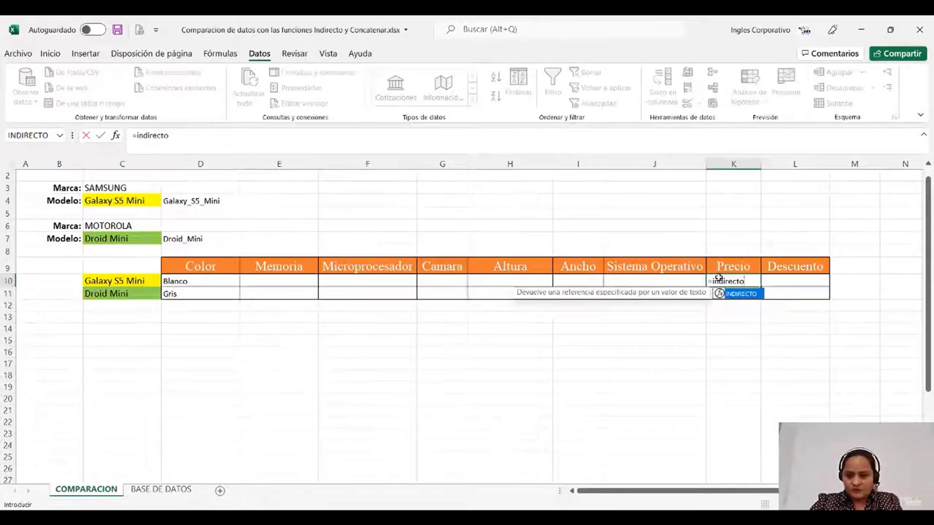
pyautogui.doubleClick(741, 294)
pyautogui.click(221, 202)
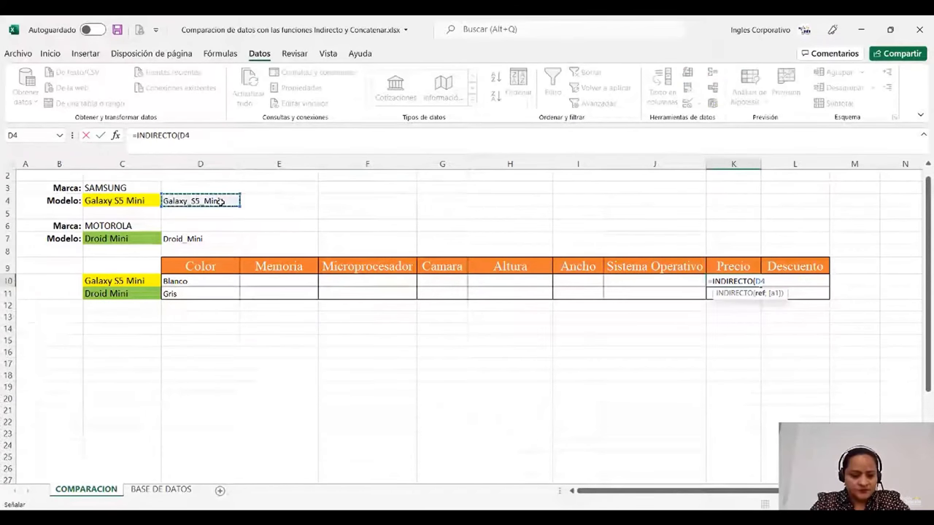
pyautogui.write('&')
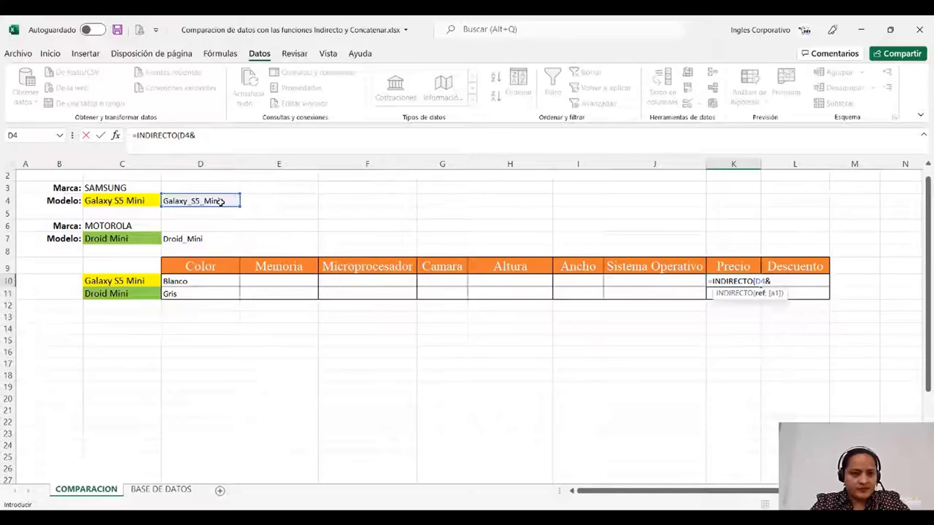
pyautogui.write('"')
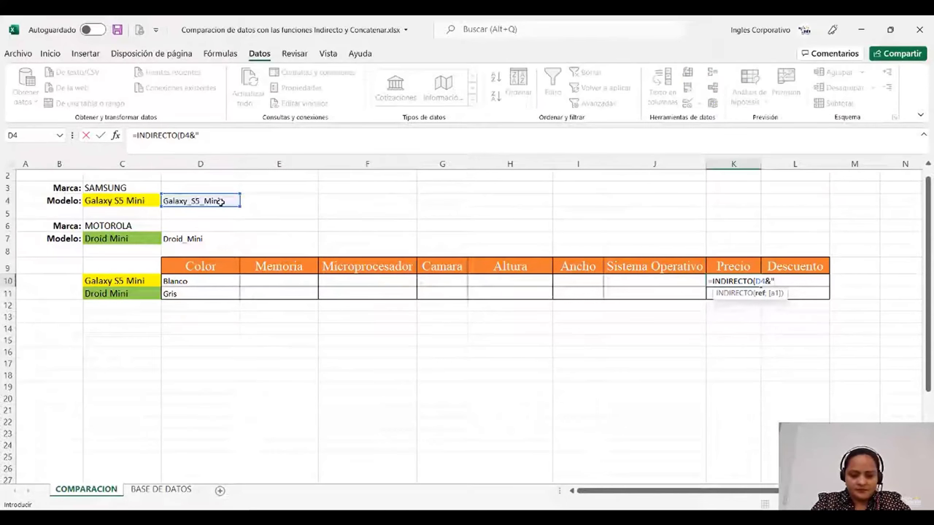
pyautogui.write('_pr')
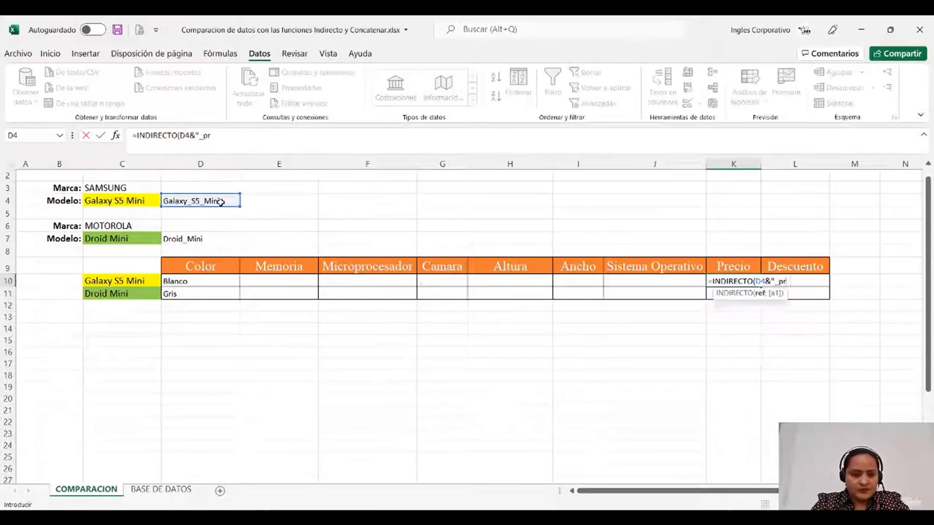
pyautogui.write('e"')
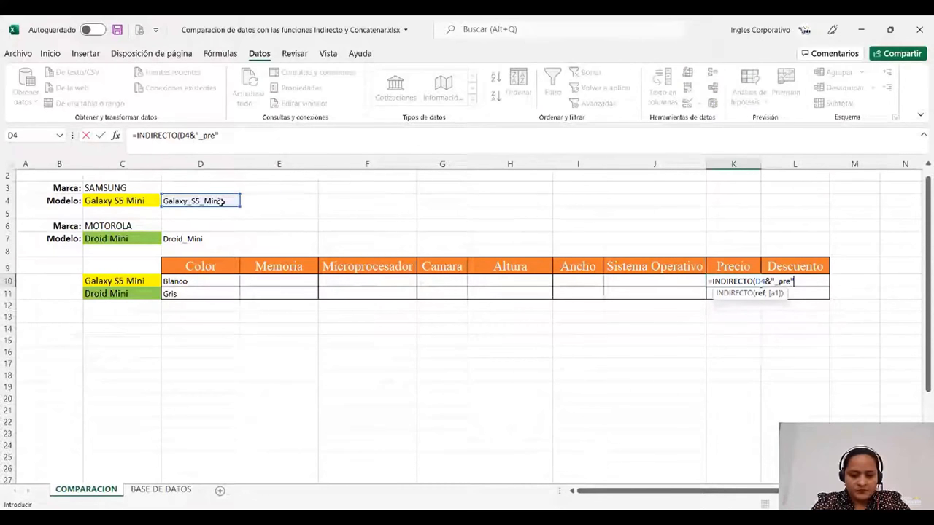
pyautogui.write(')')
pyautogui.press('Return')
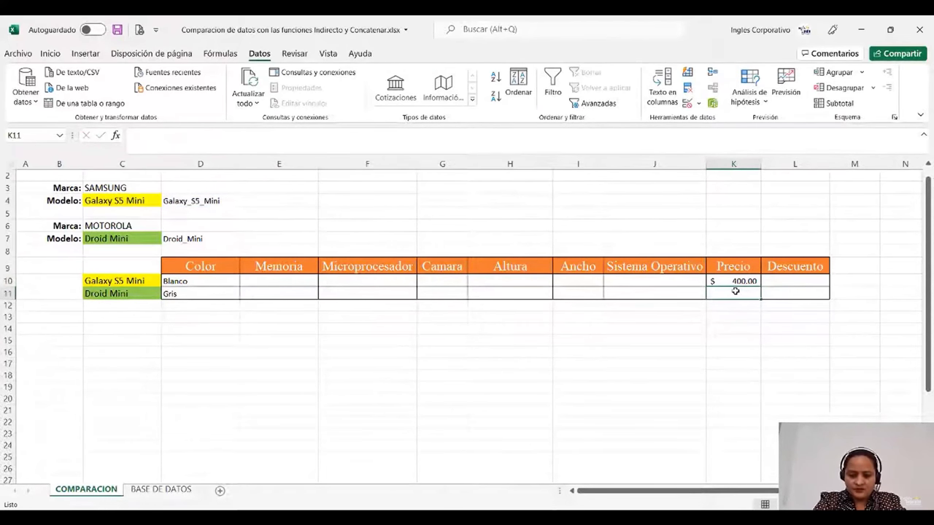
# Enter =INDIRECTO(D7&"_pre") in K11, correcting the suffix, so it shows $ 500.00
pyautogui.write('=i')
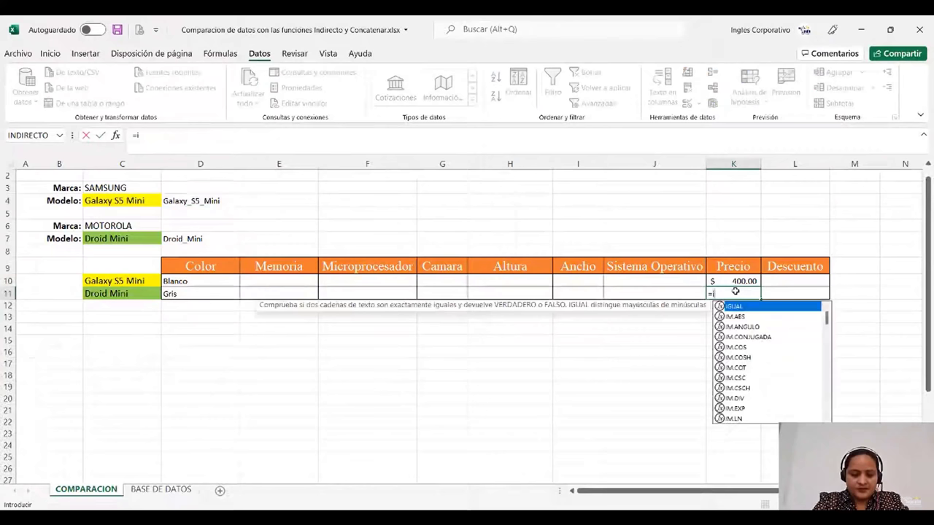
pyautogui.write('nd')
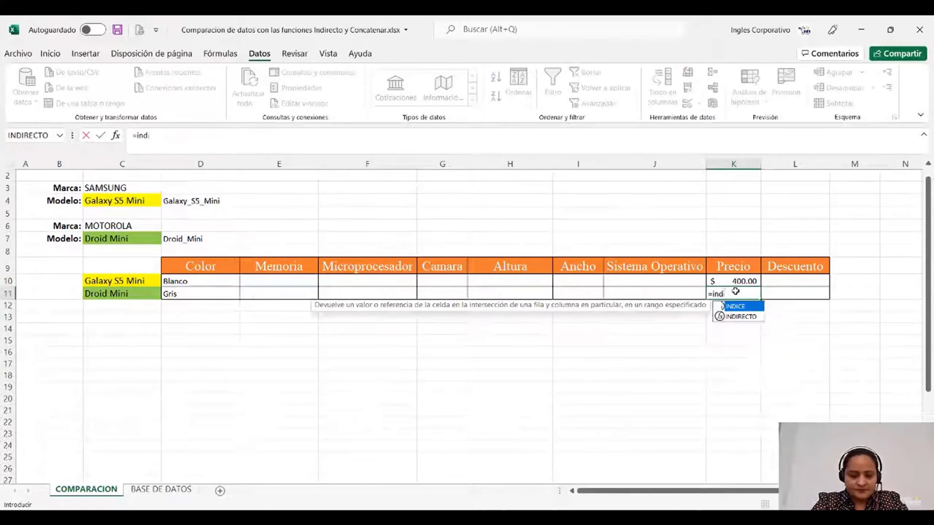
pyautogui.write('irec')
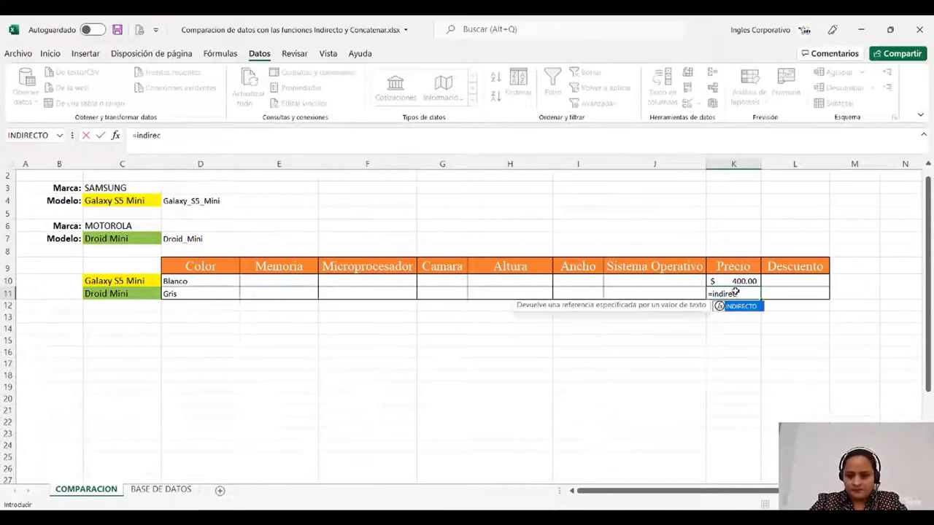
pyautogui.doubleClick(746, 307)
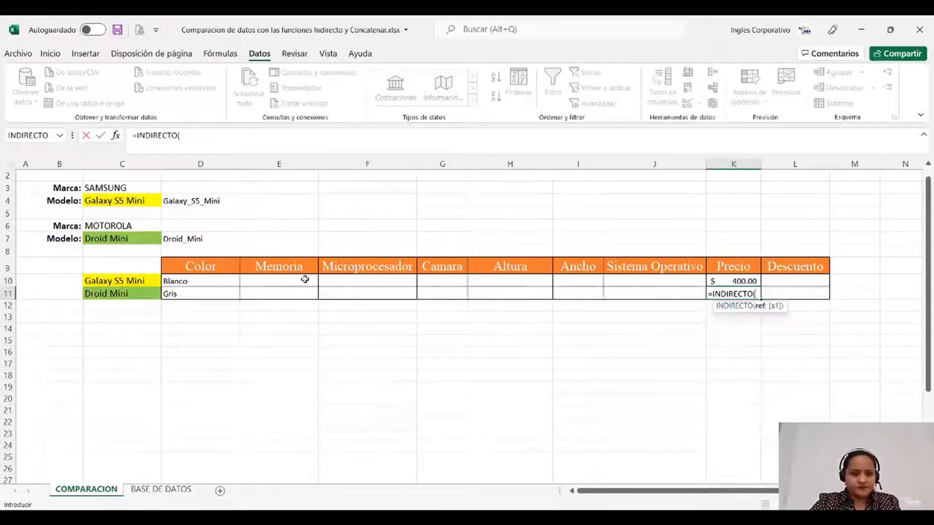
pyautogui.click(209, 235)
pyautogui.click(220, 136)
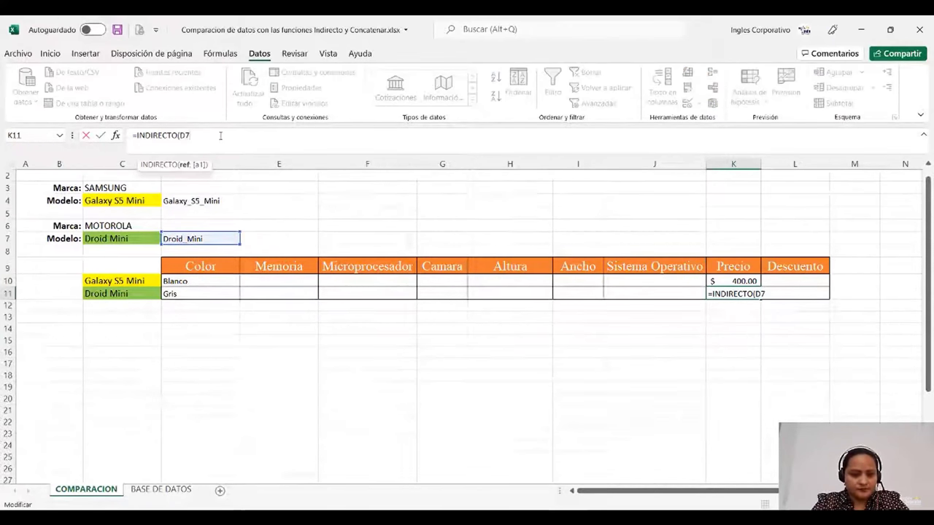
pyautogui.write('&"_')
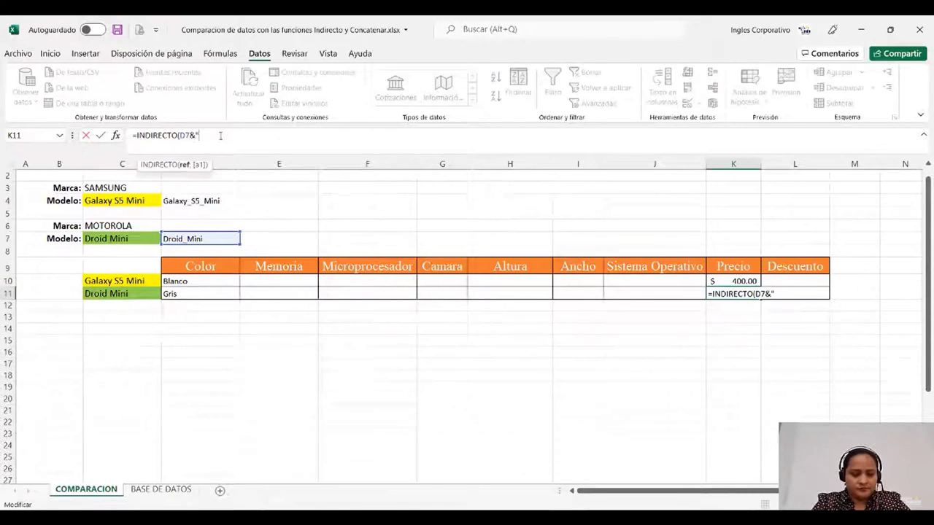
pyautogui.write('")')
pyautogui.hotkey('ctrl', 'Return')
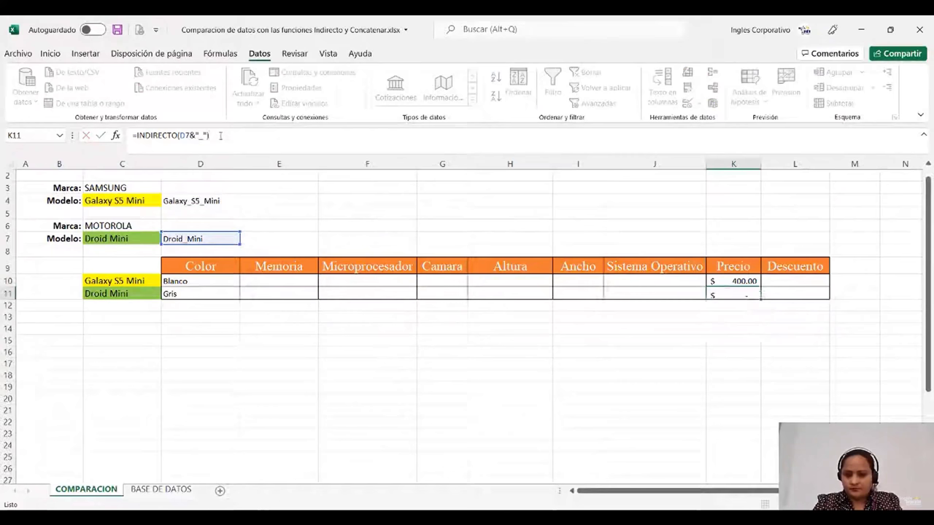
pyautogui.press('Return')
pyautogui.press('Up')
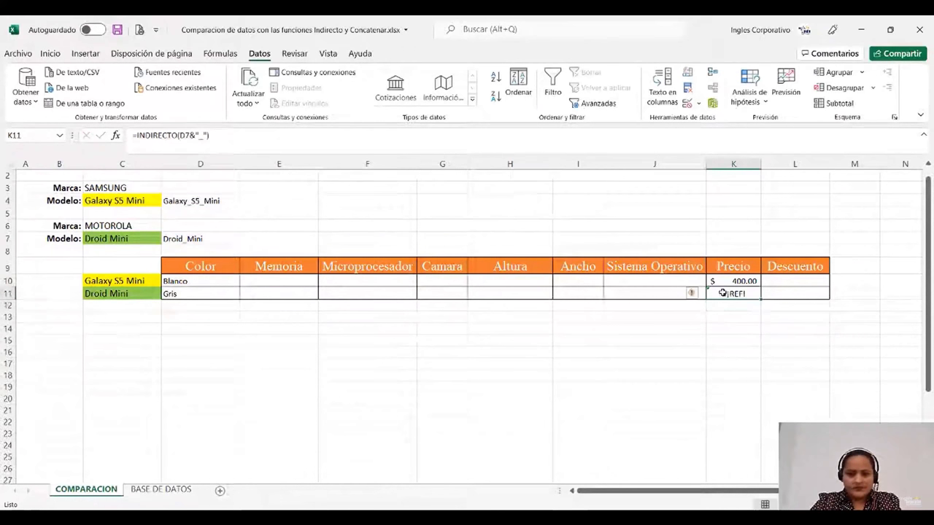
pyautogui.click(207, 134)
pyautogui.write('p')
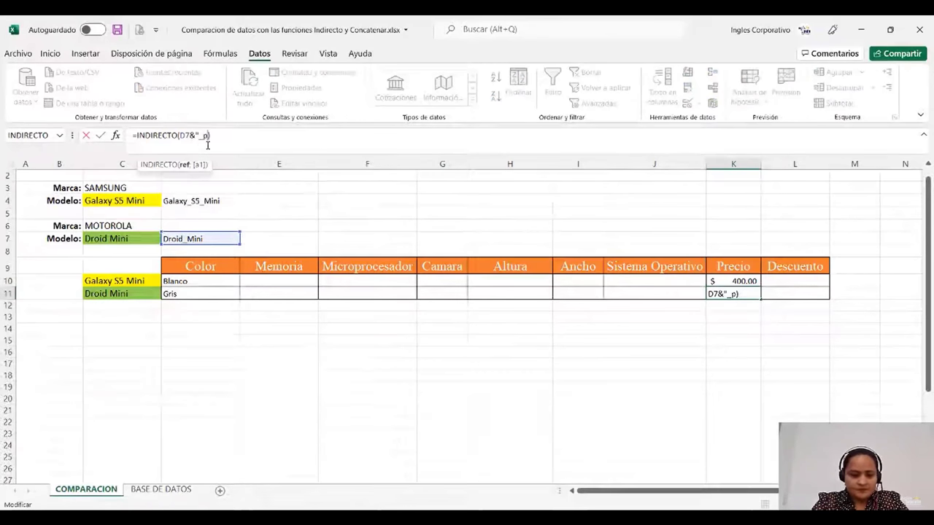
pyautogui.write('re')
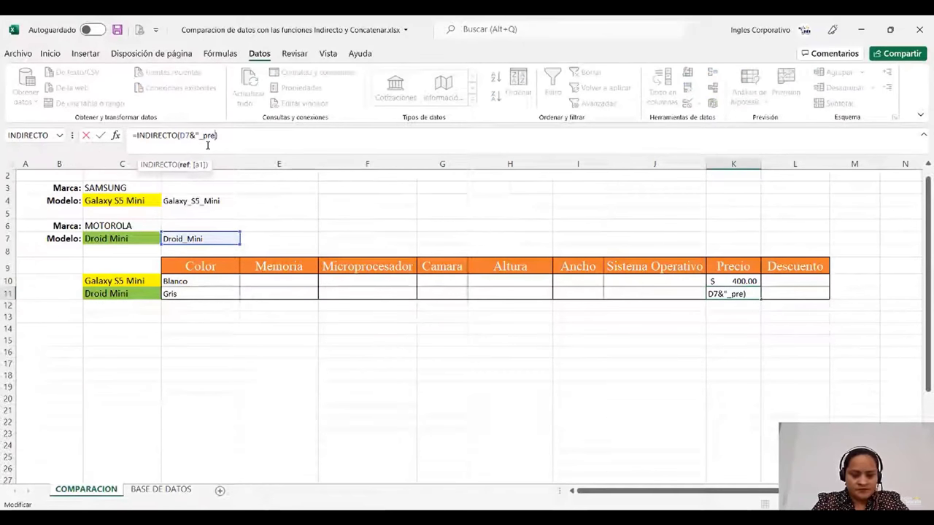
pyautogui.write('"')
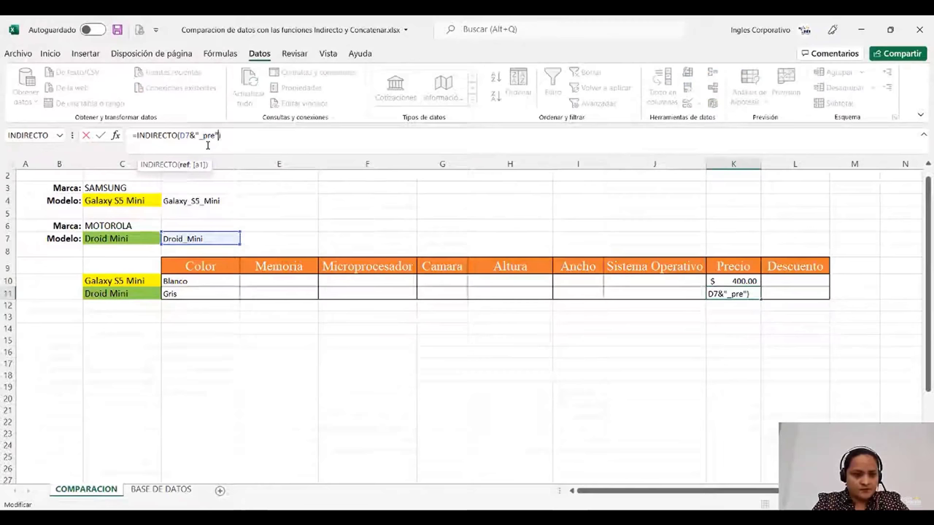
pyautogui.press('Return')
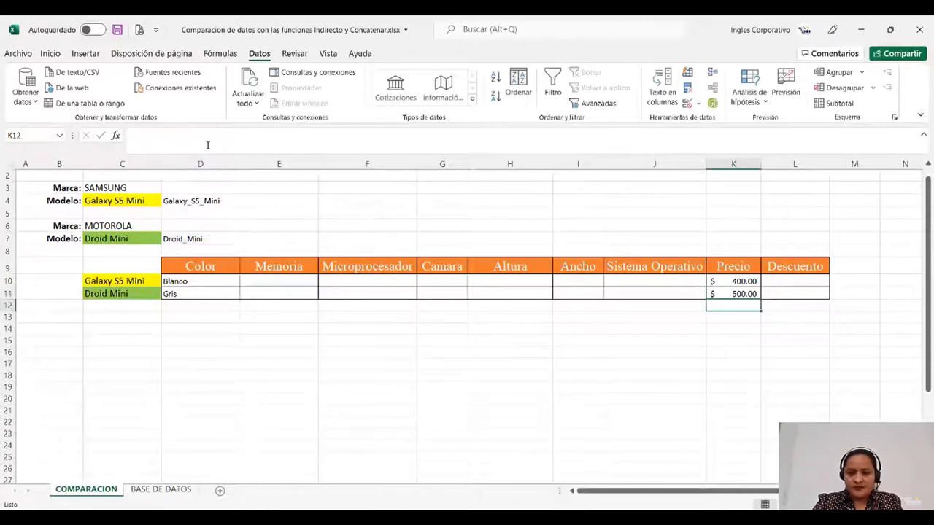
pyautogui.moveTo(716, 421); pyautogui.dragTo(713, 413)
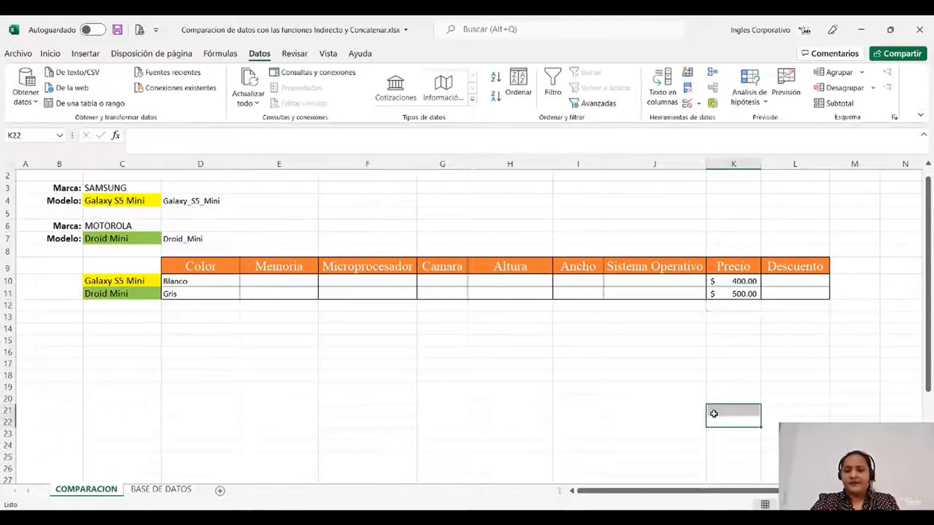
# Insert a Columnas agrupadas chart of the K10:K11 prices from Gráficos recomendados
pyautogui.click(736, 280)
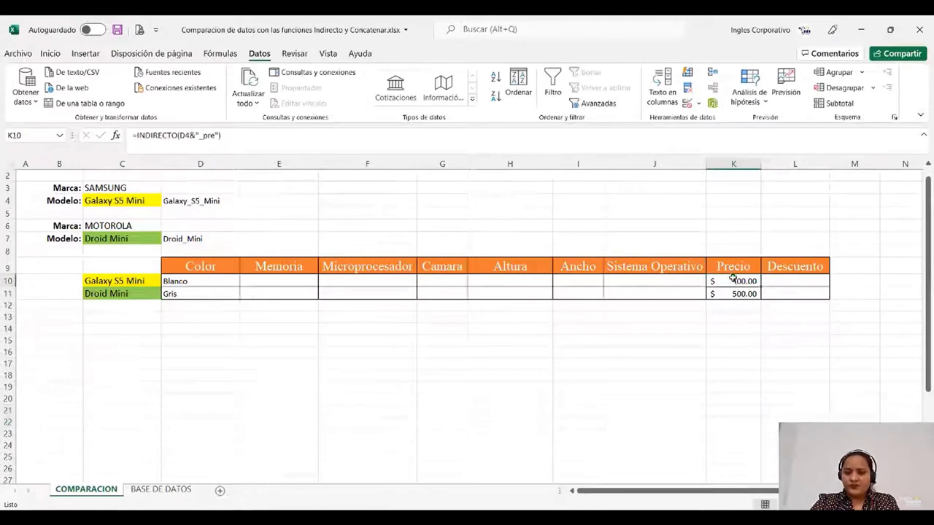
pyautogui.moveTo(734, 280); pyautogui.dragTo(733, 293)
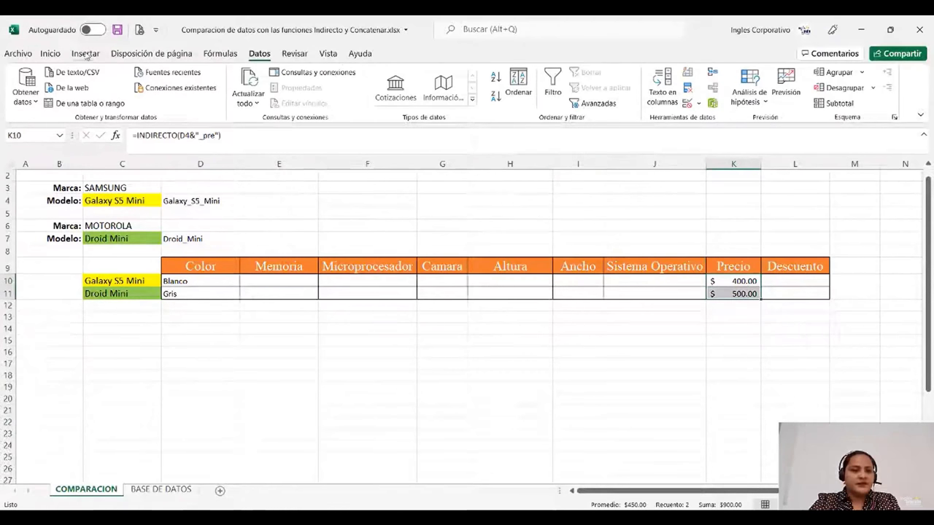
pyautogui.scroll(4, 88, 56)
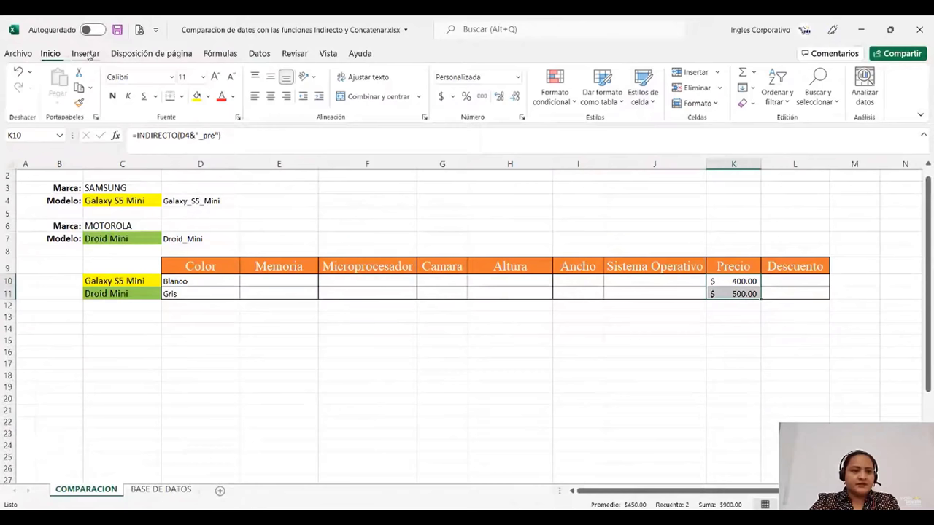
pyautogui.click(87, 56)
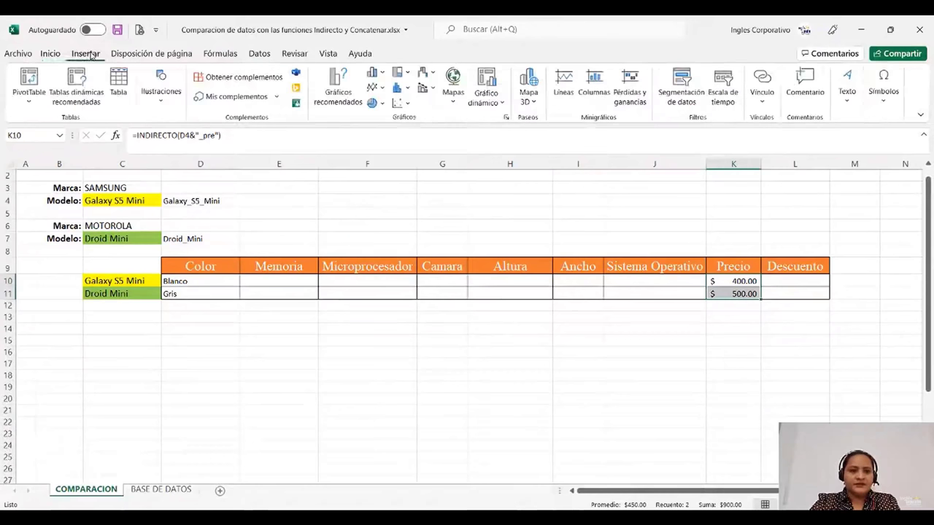
pyautogui.click(346, 84)
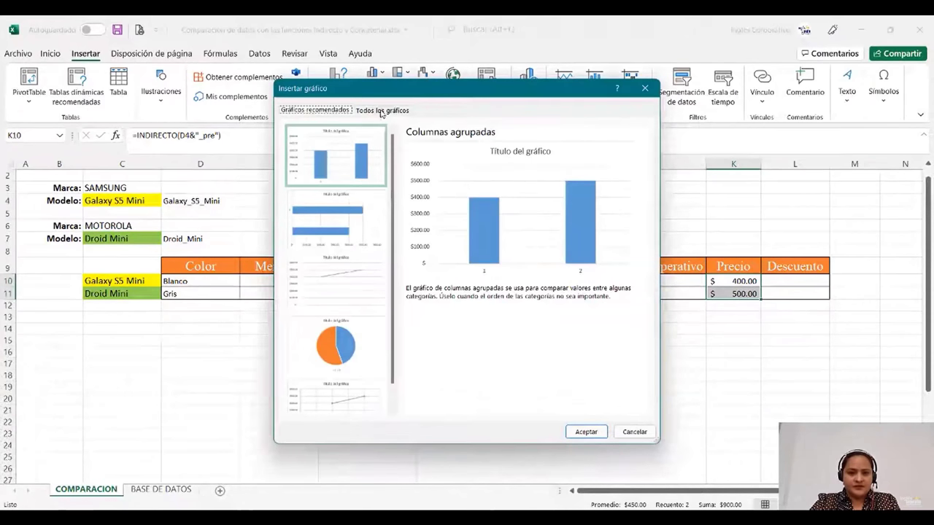
pyautogui.click(381, 111)
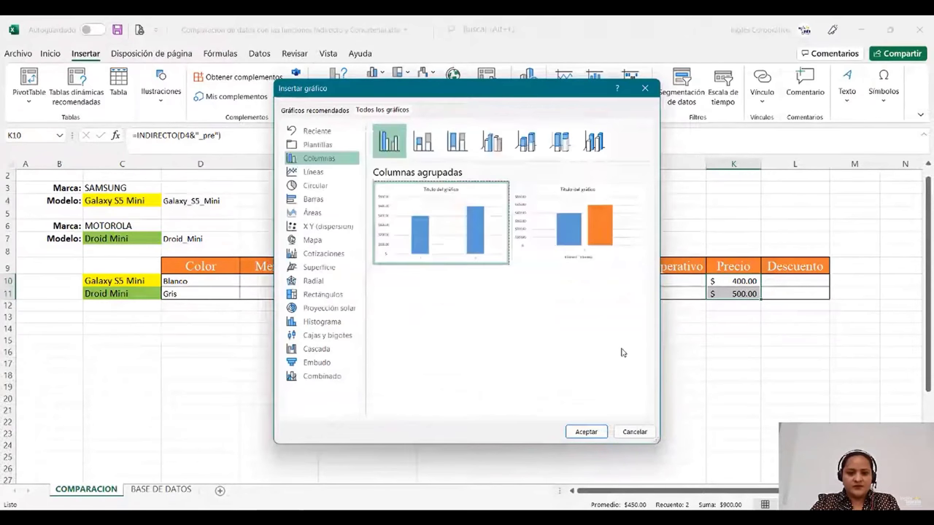
pyautogui.click(586, 432)
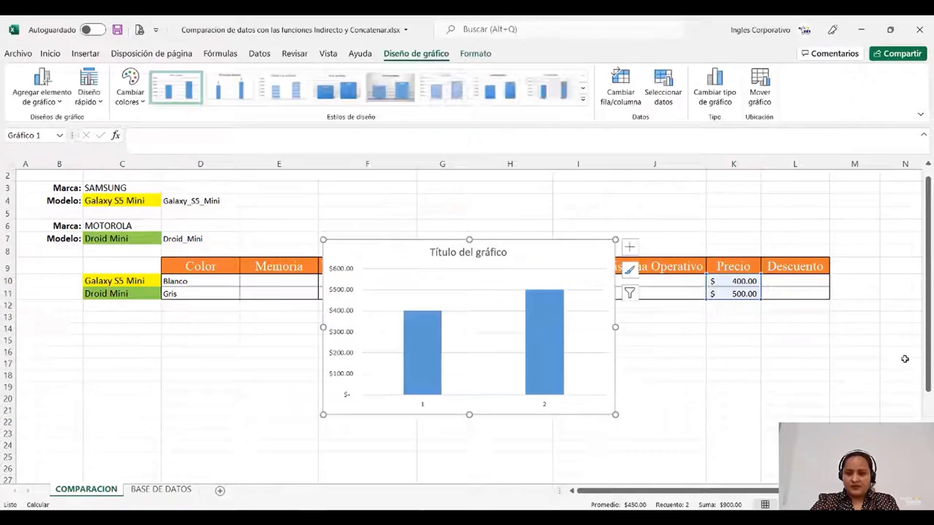
# Drag the price chart below the comparison table, around rows 14–29
pyautogui.moveTo(526, 246); pyautogui.dragTo(415, 315)
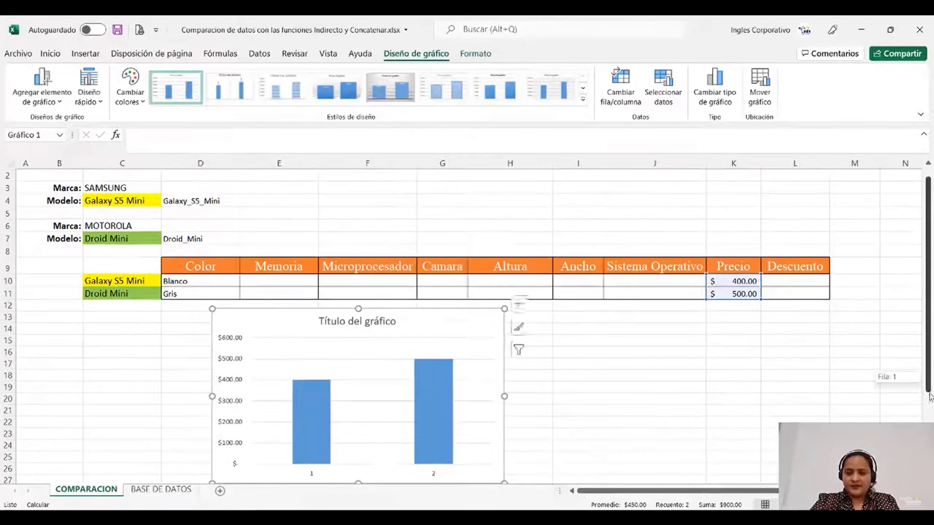
pyautogui.moveTo(930, 397); pyautogui.dragTo(930, 438)
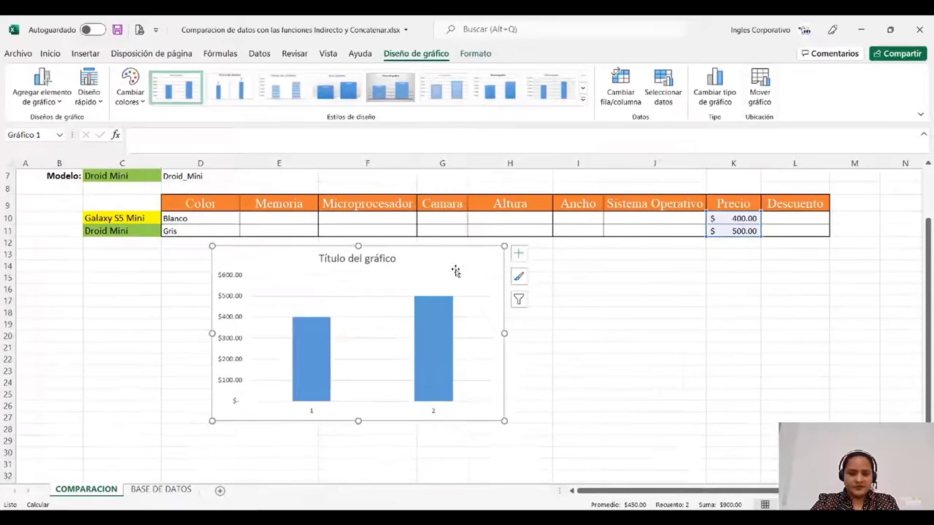
pyautogui.moveTo(455, 271); pyautogui.dragTo(468, 296)
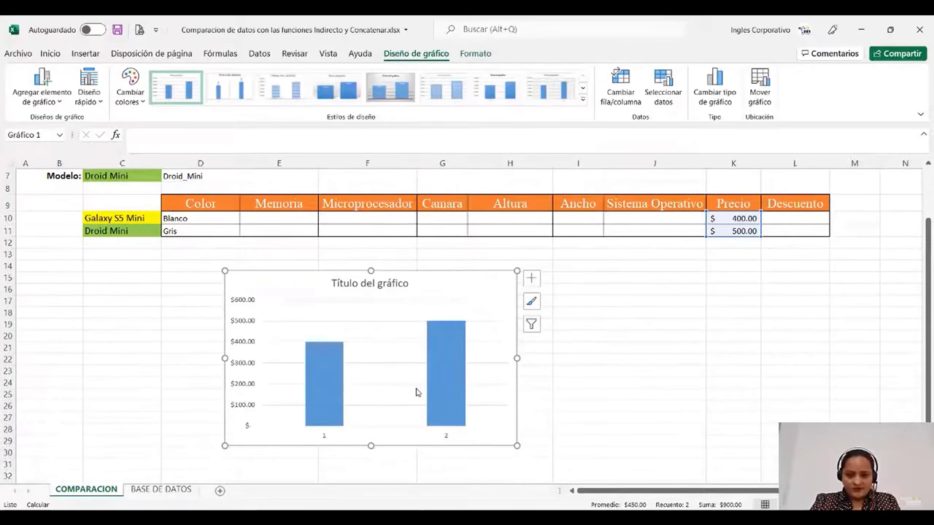
pyautogui.click(536, 382)
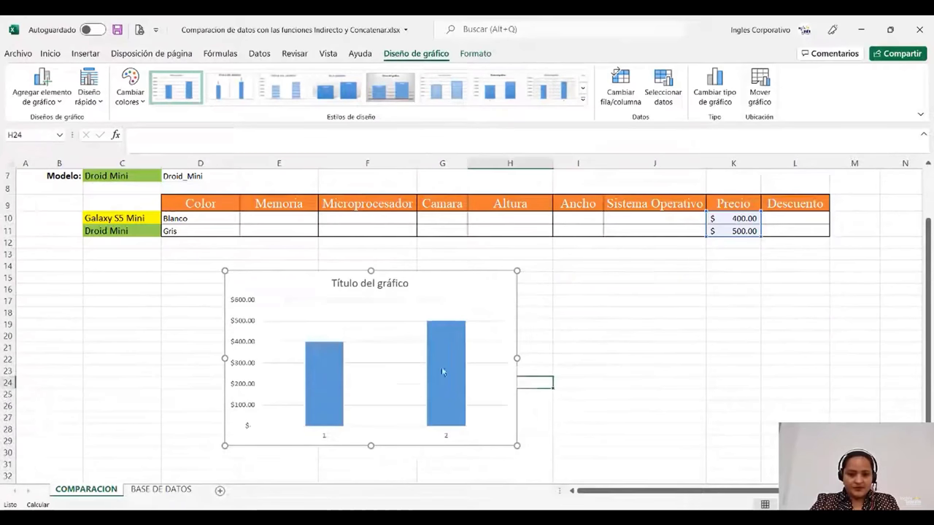
pyautogui.click(441, 372)
pyautogui.scroll(1, 267, 245)
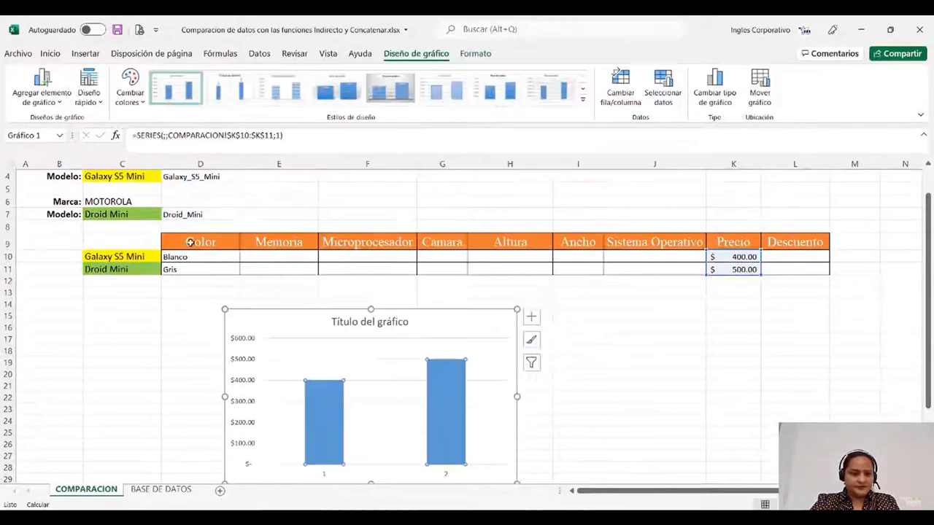
# Pick Galaxy J2 in the C4 dropdown and Droid Turbo 2 in the C7 dropdown
pyautogui.scroll(1, 189, 242)
pyautogui.click(131, 212)
pyautogui.click(166, 212)
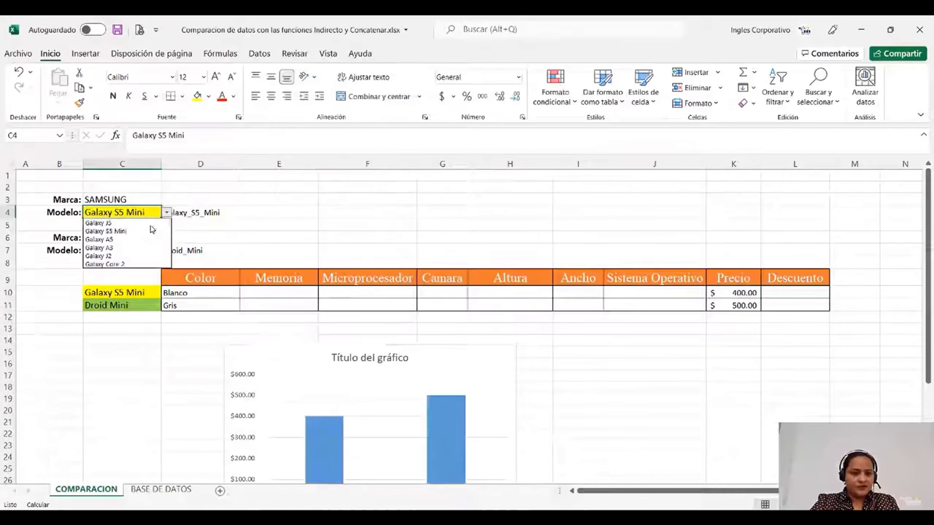
pyautogui.click(117, 256)
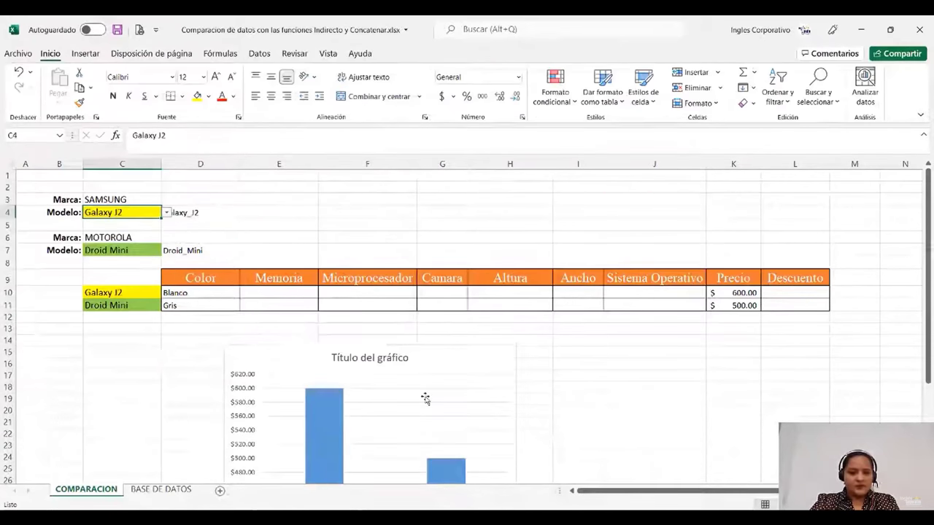
pyautogui.click(155, 251)
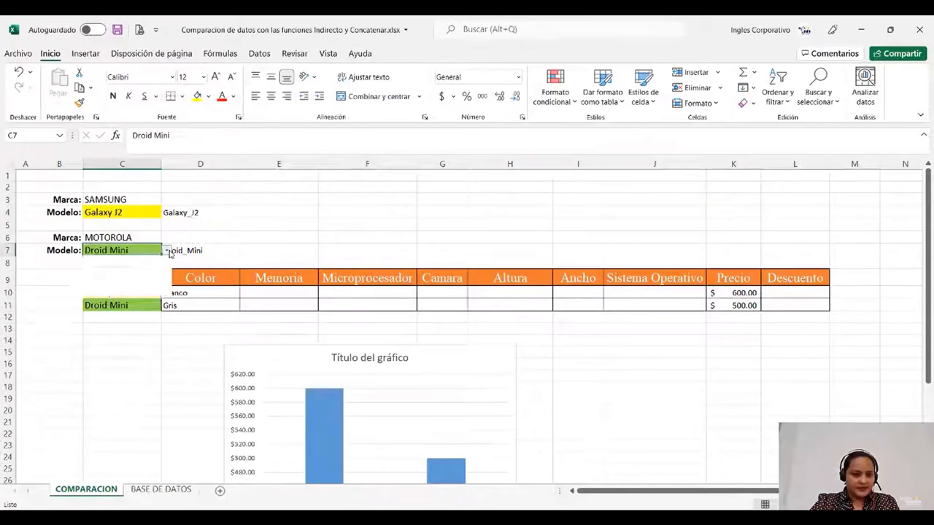
pyautogui.click(167, 250)
pyautogui.click(180, 279)
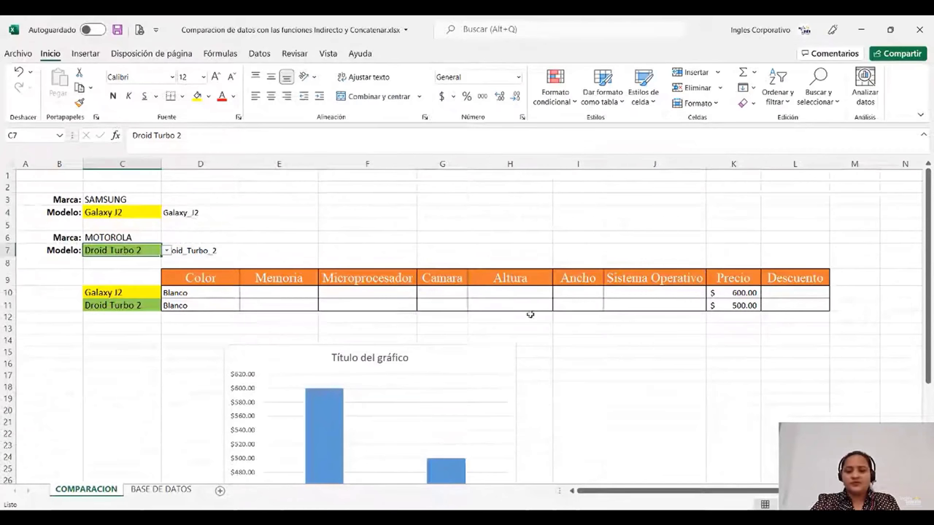
pyautogui.click(784, 292)
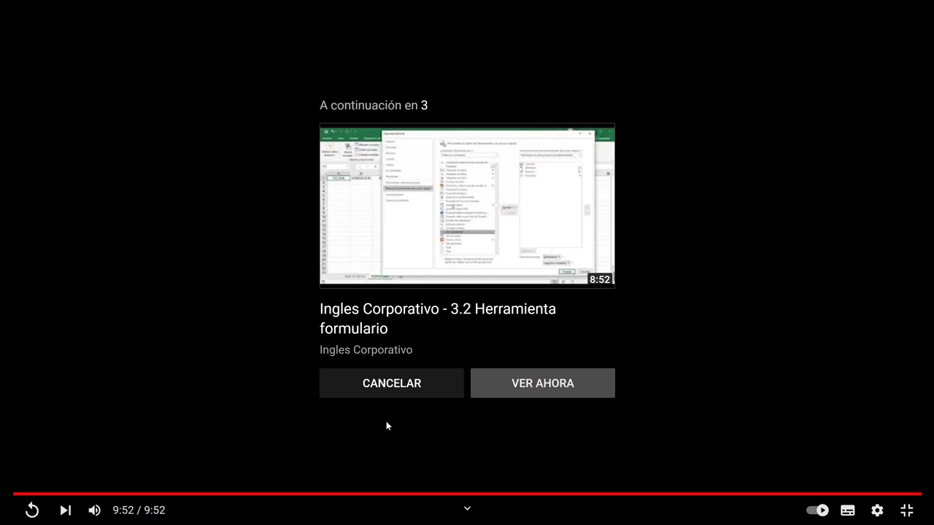
# Exit fullscreen video playback to return to the COMPARACION sheet
pyautogui.press('Escape')
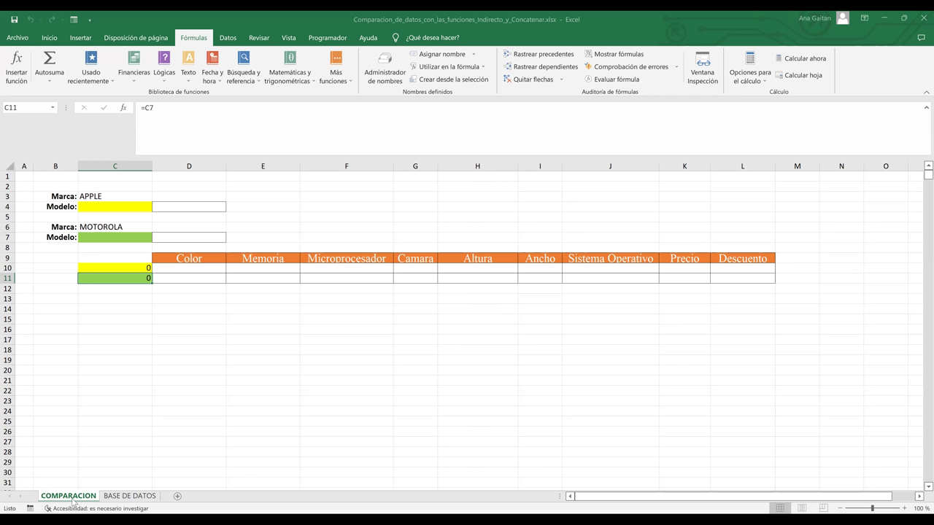
pyautogui.click(122, 495)
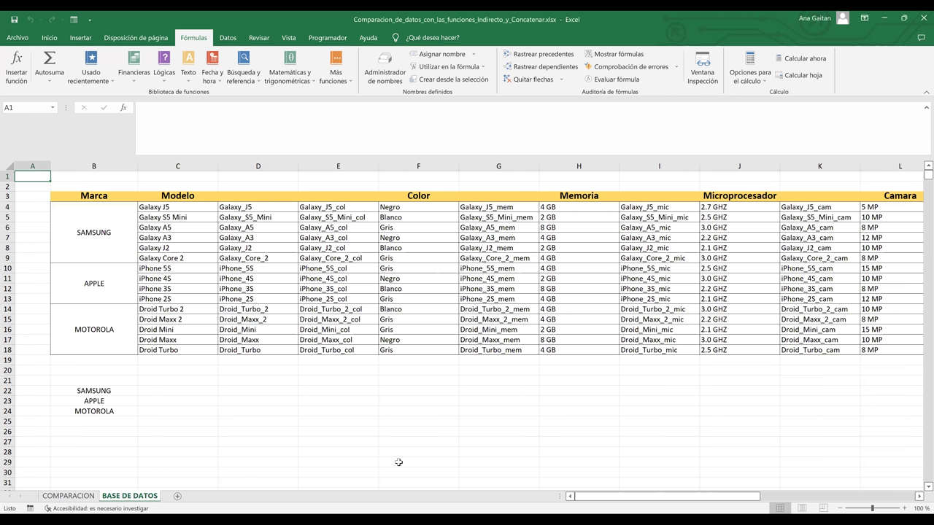
pyautogui.click(202, 247)
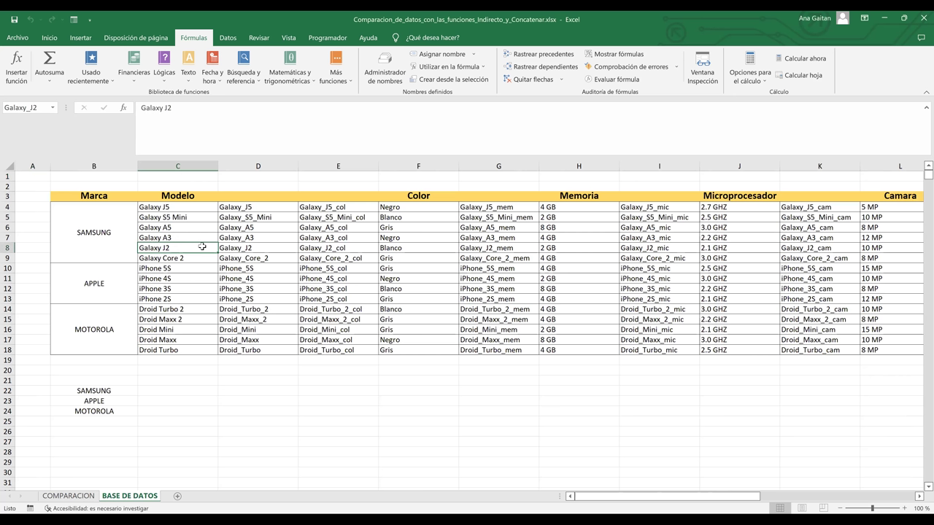
pyautogui.press('Right')
pyautogui.press('Right')
pyautogui.press('Right')
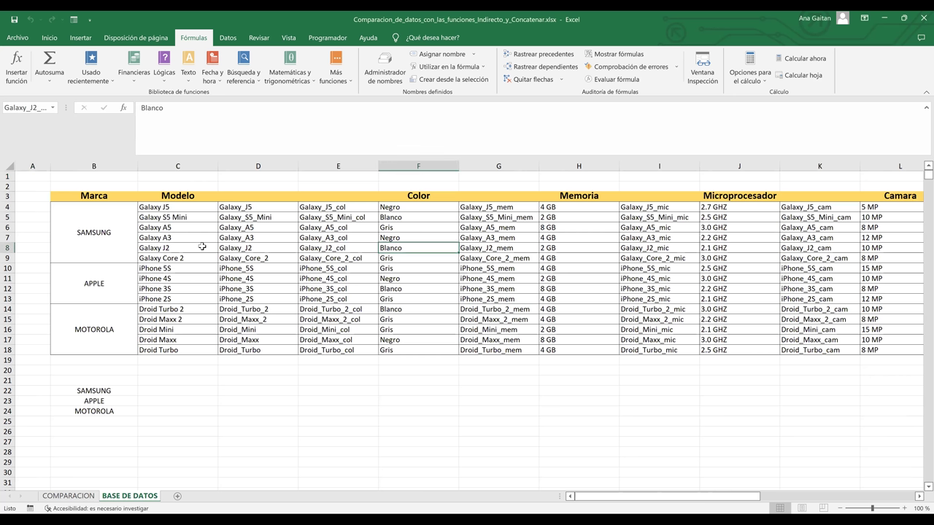
pyautogui.press('Right')
pyautogui.press('Right')
pyautogui.press('Right')
pyautogui.press('Right')
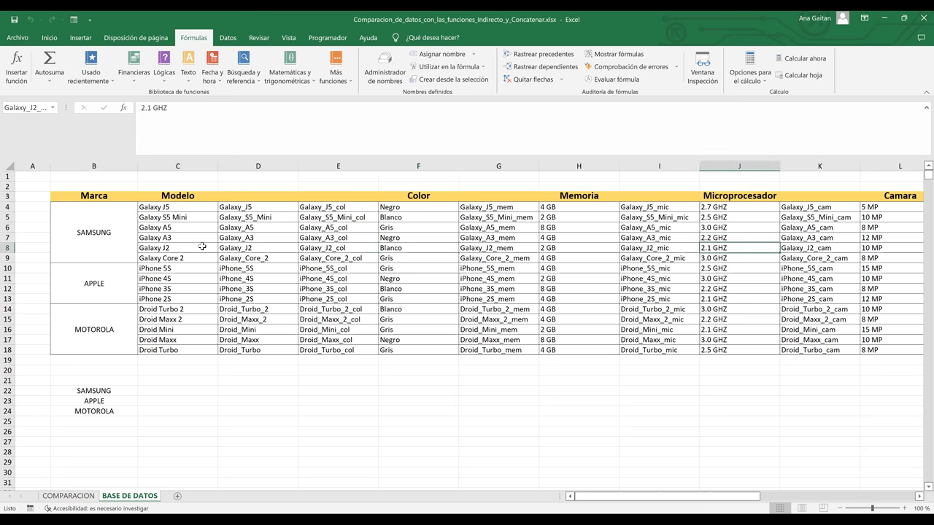
pyautogui.press('Right')
pyautogui.press('Right')
pyautogui.press('Right')
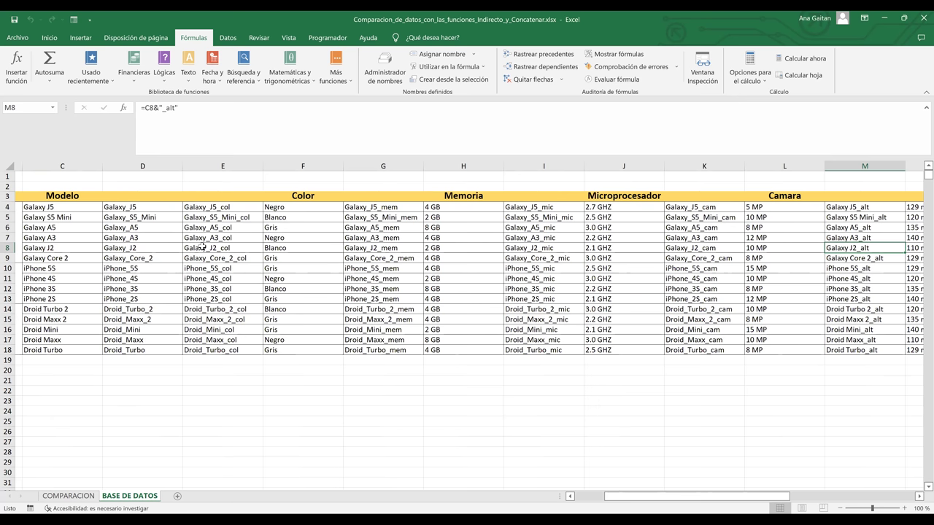
pyautogui.press('Right')
pyautogui.press('Right')
pyautogui.press('Right')
pyautogui.press('Right')
pyautogui.press('Right')
pyautogui.press('Right')
pyautogui.press('Right')
pyautogui.press('Right')
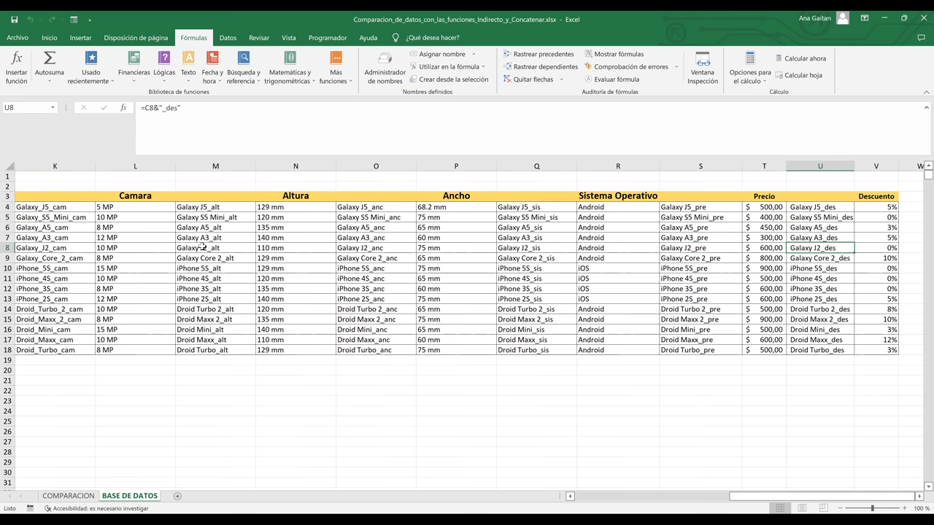
pyautogui.press('Left')
pyautogui.press('Left')
pyautogui.press('Left')
pyautogui.press('Left')
pyautogui.press('Left')
pyautogui.press('Left')
pyautogui.press('Left')
pyautogui.press('Left')
pyautogui.press('Left')
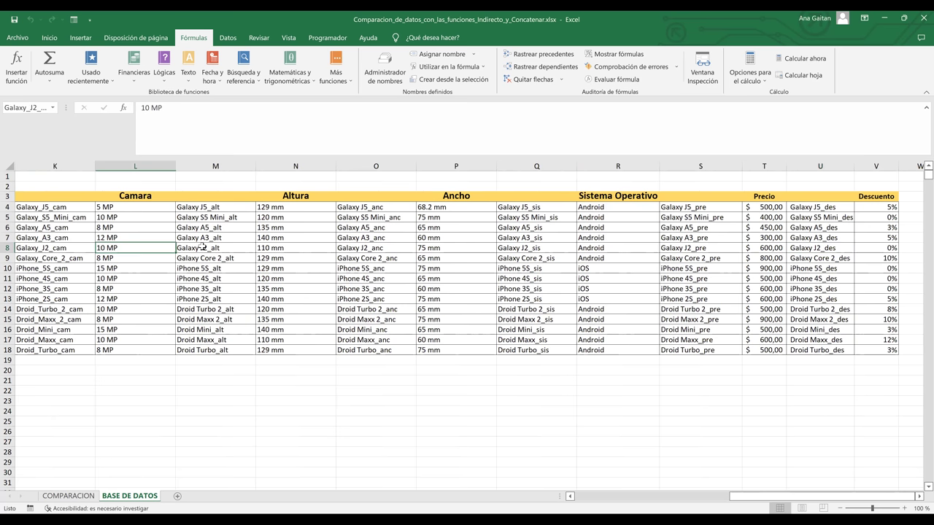
pyautogui.press('Left')
pyautogui.press('Left')
pyautogui.press('Left')
pyautogui.press('Left')
pyautogui.press('Left')
pyautogui.press('Left')
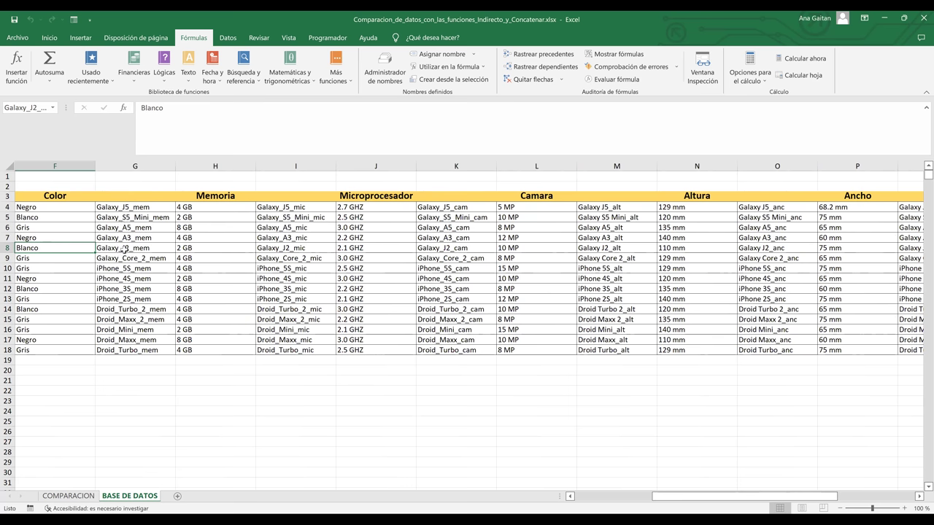
pyautogui.moveTo(122, 280); pyautogui.dragTo(118, 339)
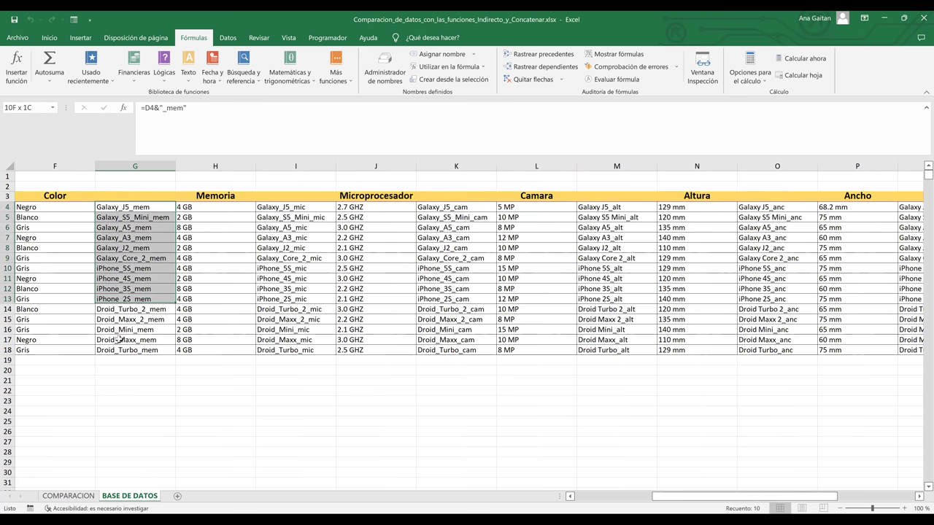
pyautogui.press('Home')
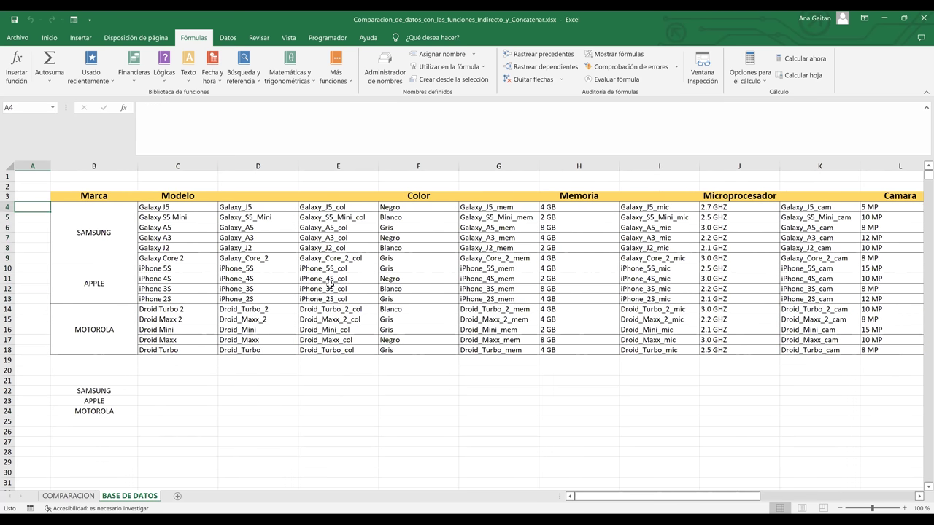
pyautogui.press('Right')
pyautogui.press('Right')
pyautogui.press('Right')
pyautogui.press('Down')
pyautogui.press('Down')
pyautogui.press('Down')
pyautogui.press('Down')
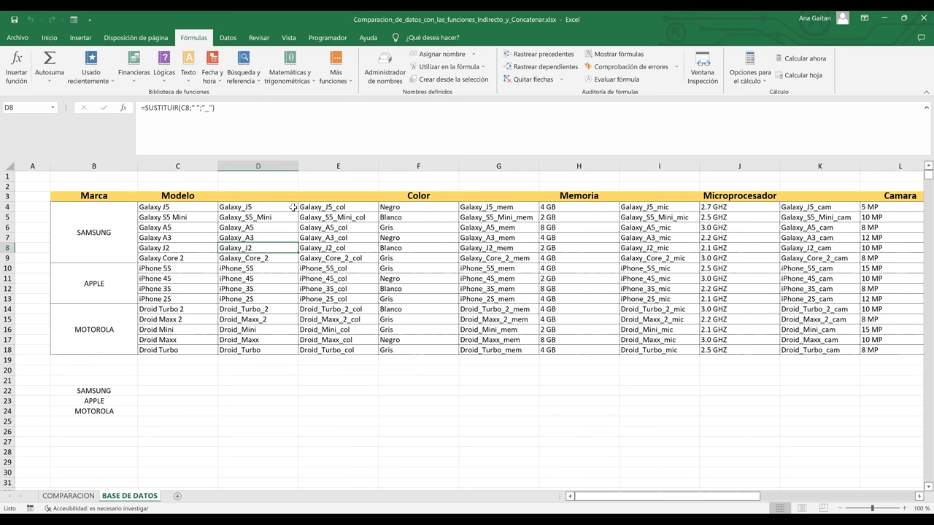
pyautogui.click(333, 217)
pyautogui.click(228, 221)
pyautogui.press('Left')
pyautogui.click(242, 218)
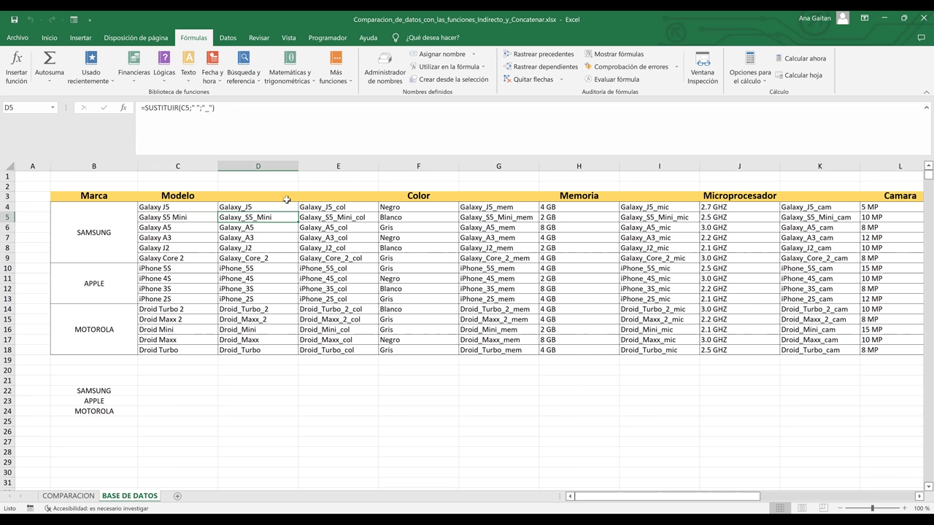
pyautogui.press('Right')
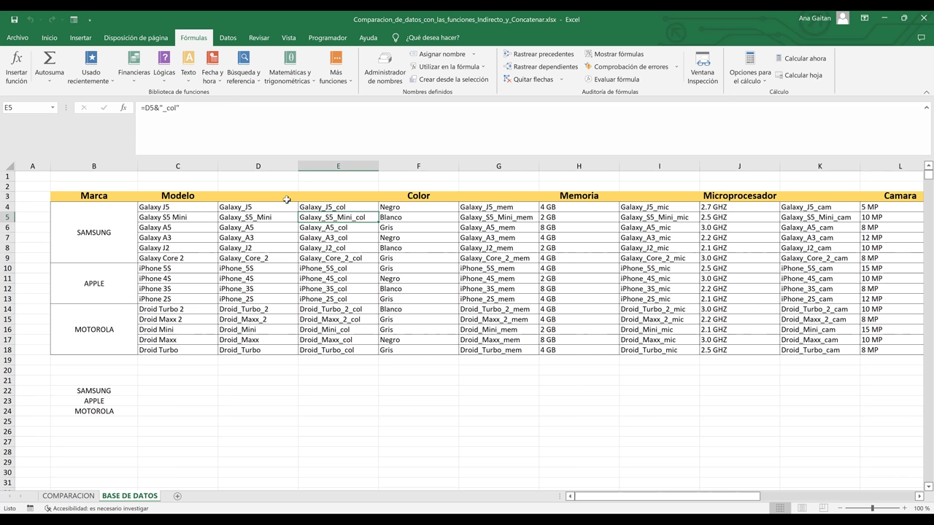
pyautogui.click(318, 259)
pyautogui.click(327, 300)
pyautogui.click(327, 334)
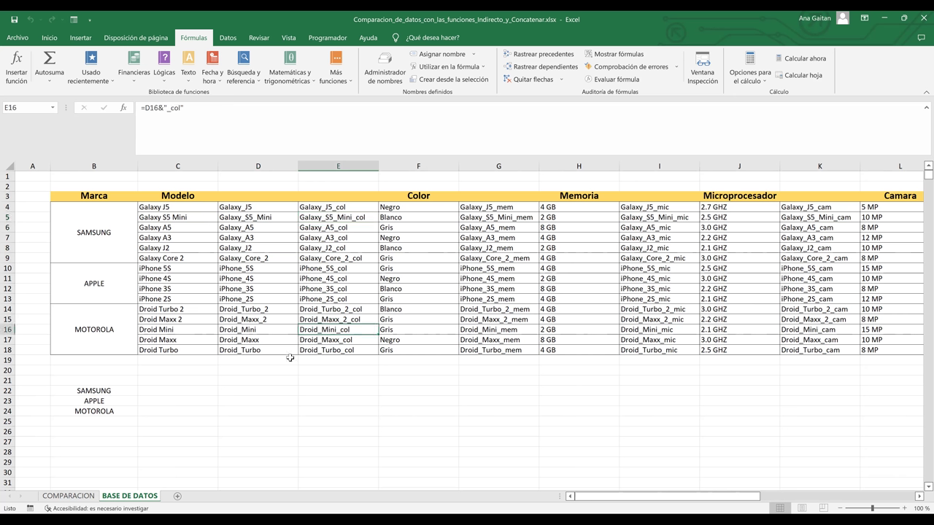
pyautogui.click(426, 298)
pyautogui.click(362, 228)
pyautogui.click(418, 217)
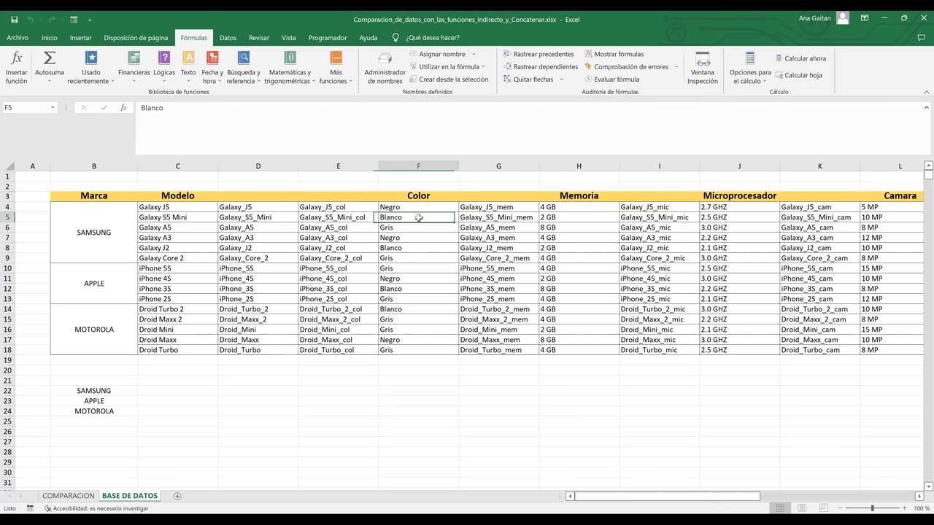
pyautogui.click(355, 220)
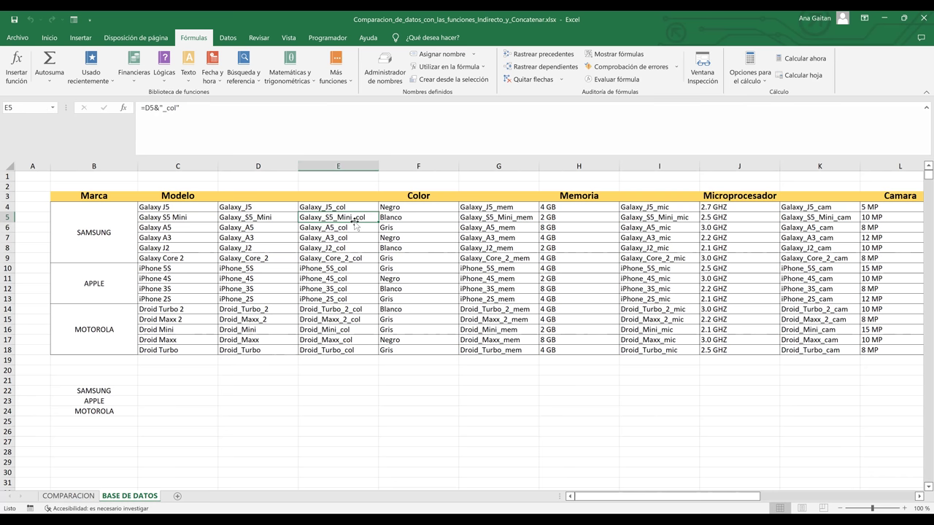
pyautogui.doubleClick(348, 208)
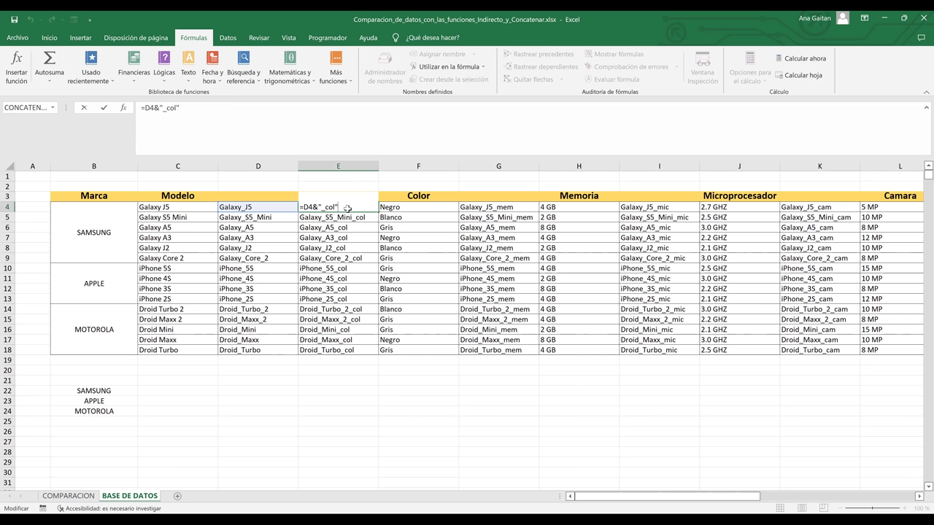
pyautogui.press('Return')
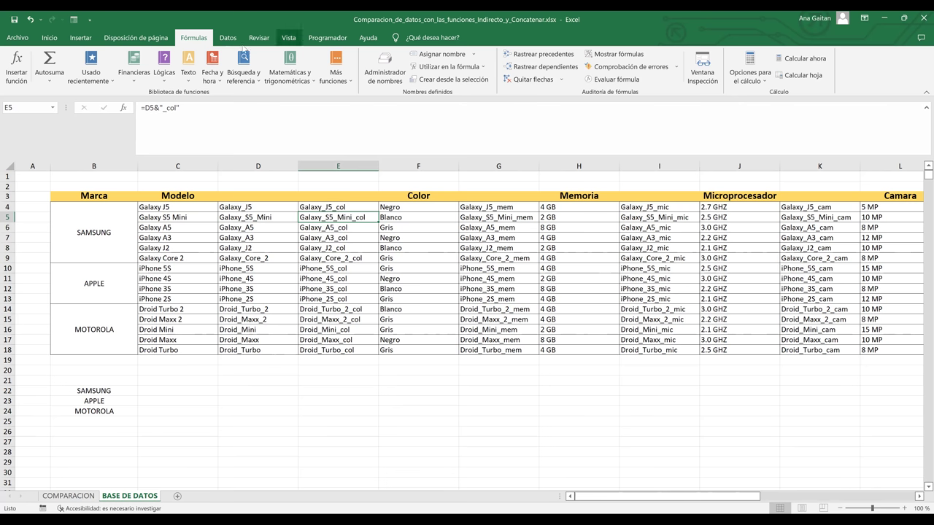
pyautogui.click(387, 71)
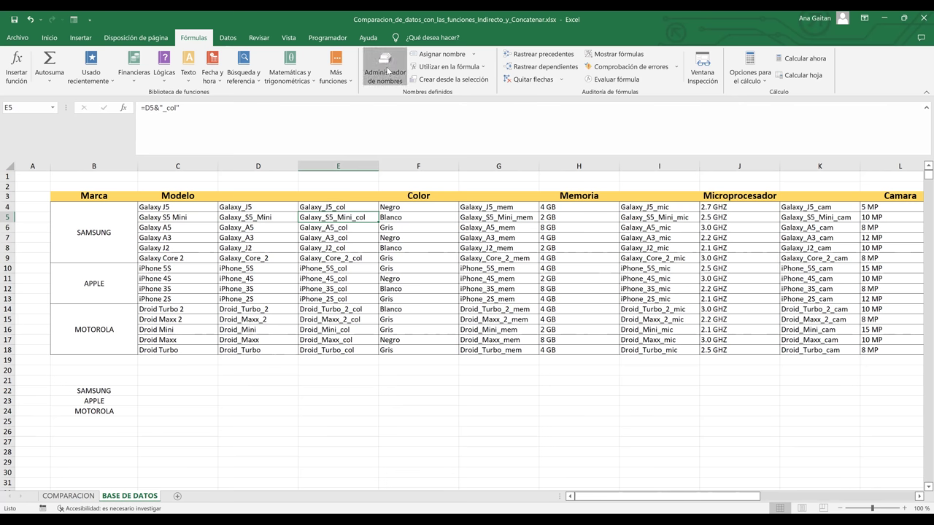
pyautogui.moveTo(807, 164); pyautogui.dragTo(821, 243)
pyautogui.scroll(15, 807, 172)
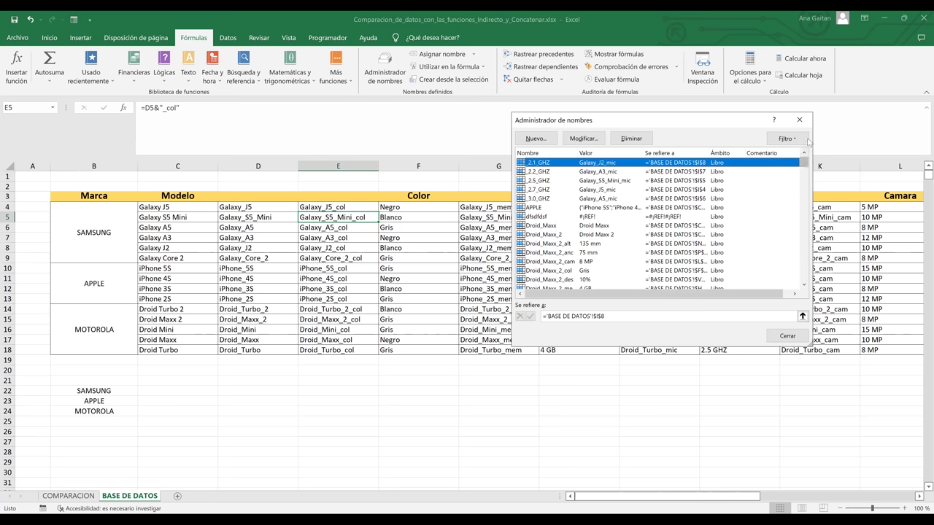
pyautogui.click(801, 122)
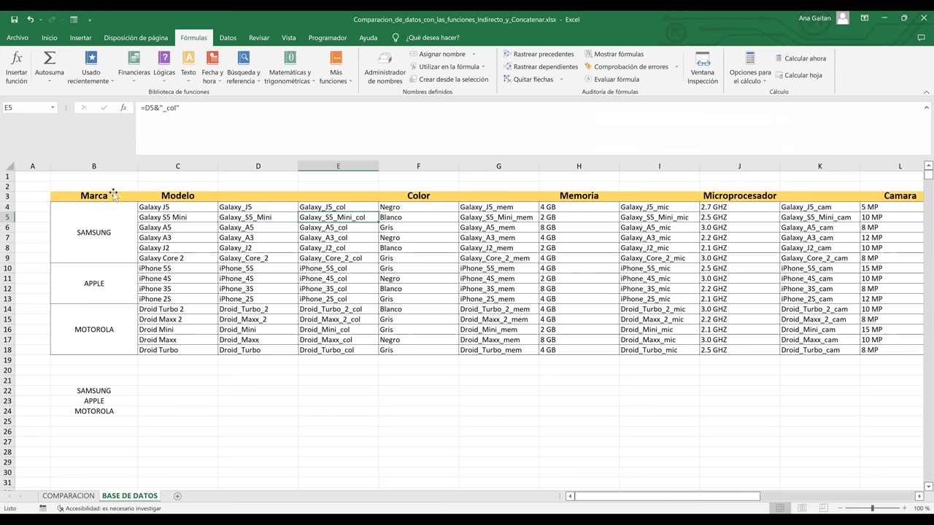
# On COMPARACION, select Marca cells C3 and C6 and open their Data Validation settings
pyautogui.hotkey('ctrl', 'pageup')
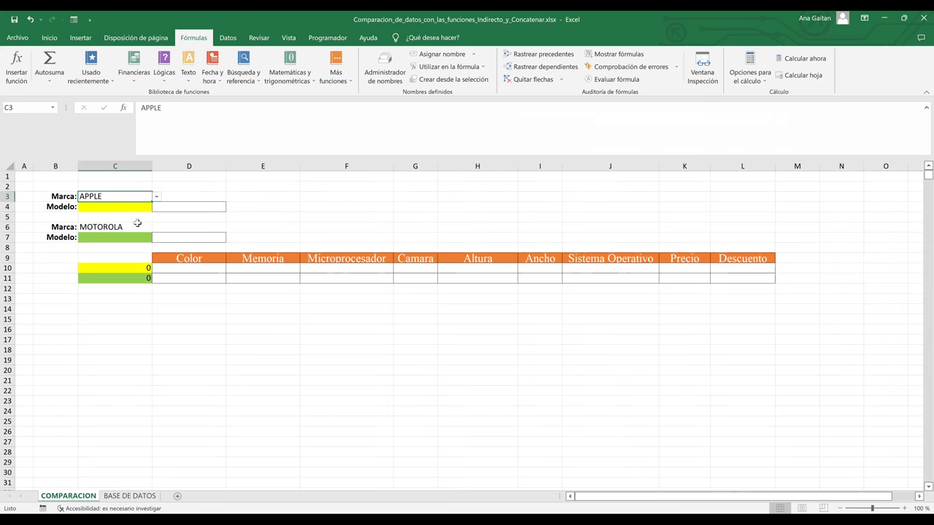
pyautogui.keyDown('ctrl'); pyautogui.click(122, 228); pyautogui.keyUp('ctrl')
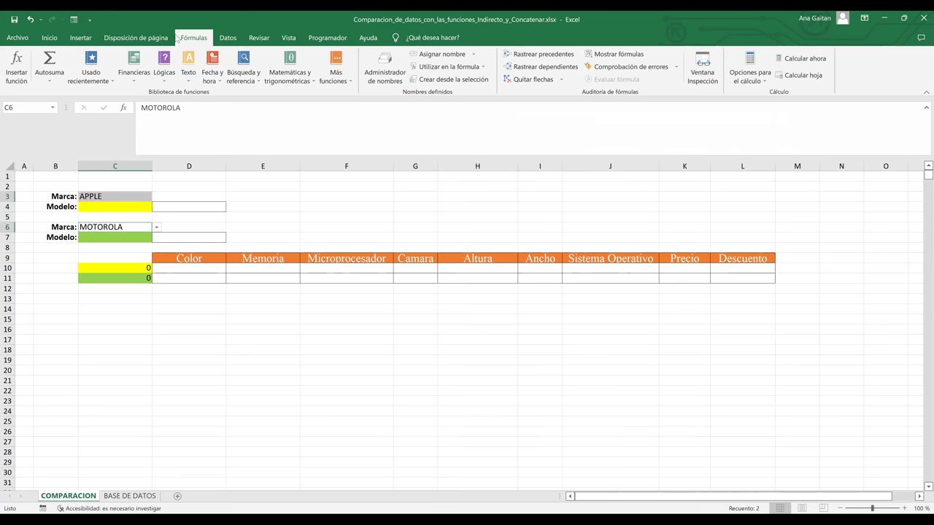
pyautogui.click(251, 36)
pyautogui.click(228, 37)
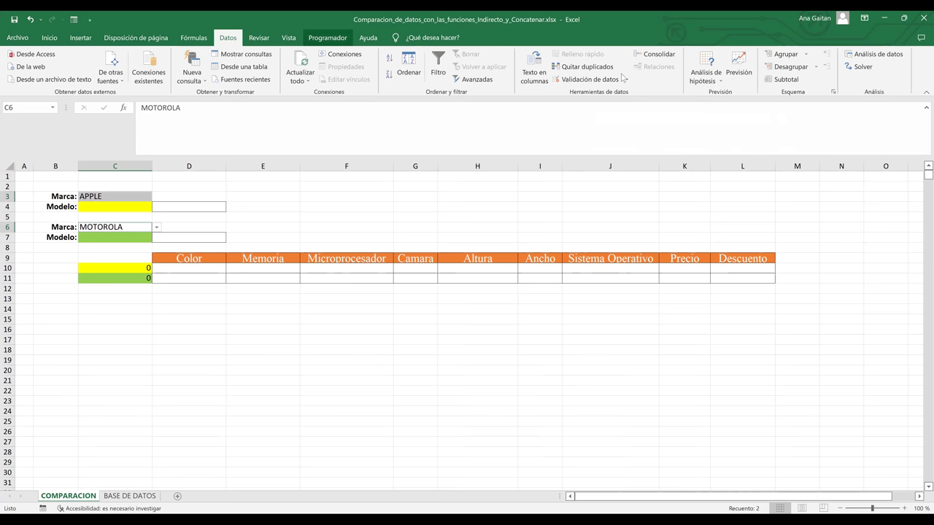
pyautogui.click(572, 79)
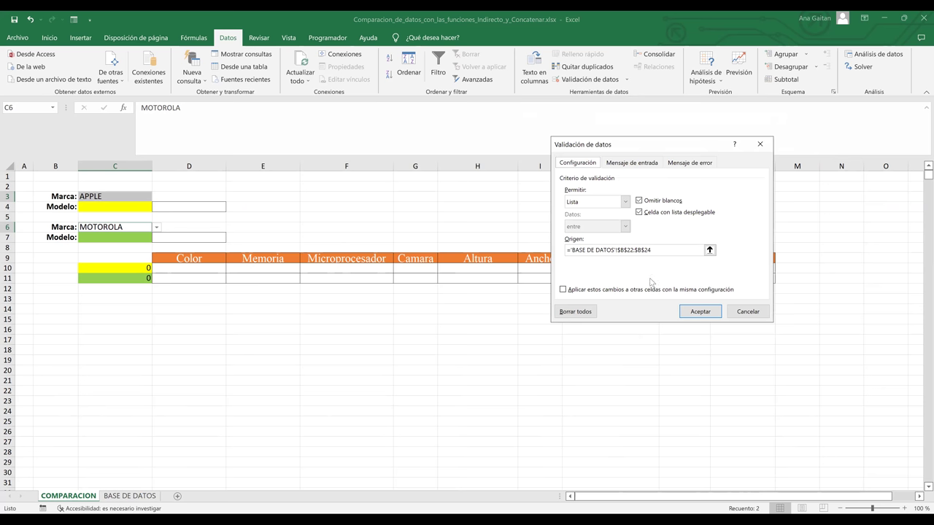
# Dismiss the validation dialog and choose MOTOROLA from C3's brand dropdown
pyautogui.click(594, 313)
pyautogui.moveTo(738, 314); pyautogui.dragTo(143, 210)
pyautogui.press('Escape')
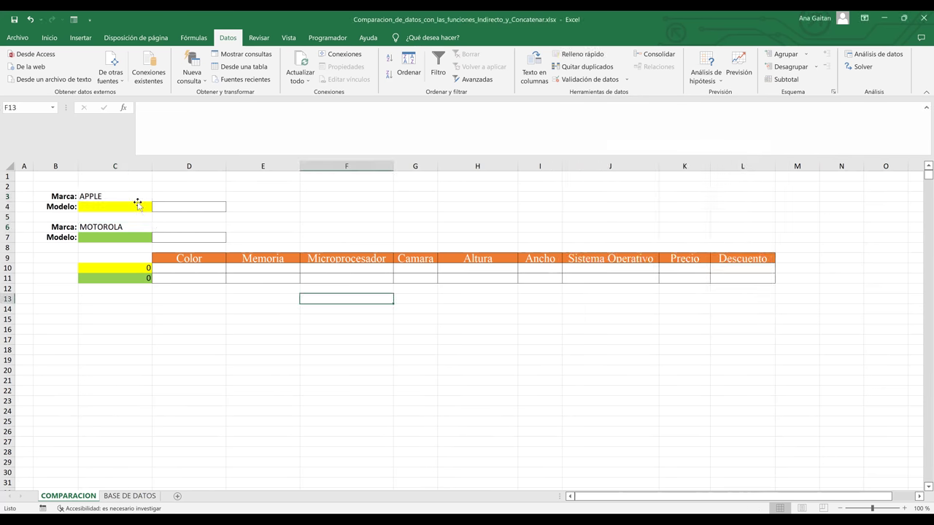
pyautogui.click(136, 195)
pyautogui.click(156, 197)
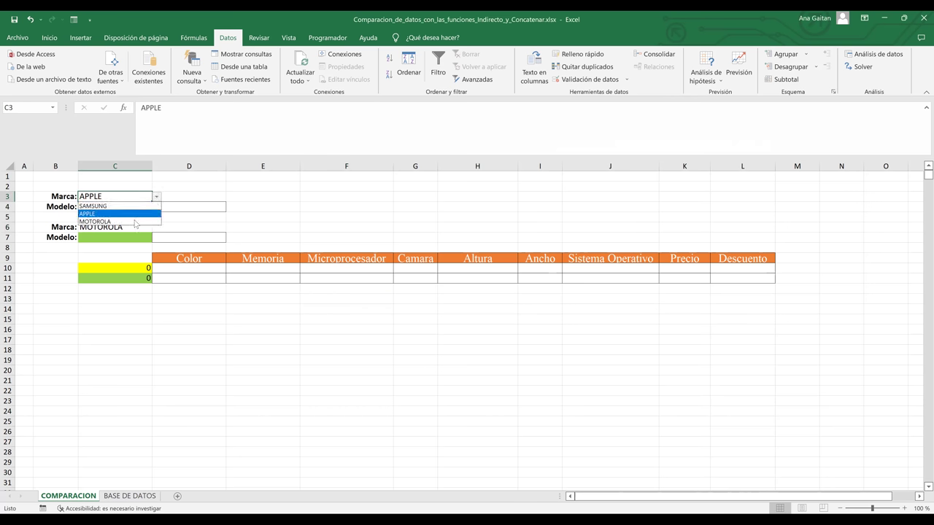
pyautogui.click(133, 224)
pyautogui.click(127, 235)
# Choose SAMSUNG from C6's brand dropdown
pyautogui.click(132, 226)
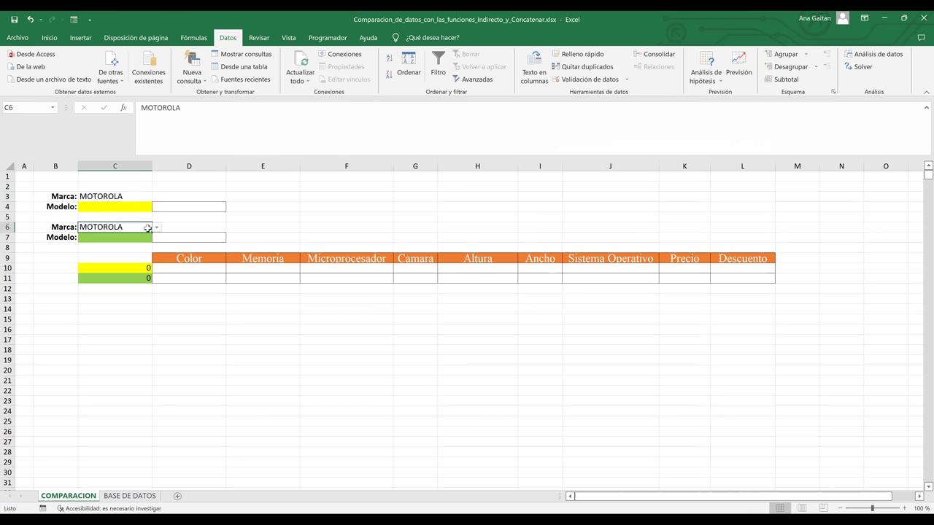
pyautogui.click(157, 228)
pyautogui.click(145, 252)
pyautogui.click(157, 228)
pyautogui.click(145, 245)
# Reopen Data Validation for C3 without changing its value
pyautogui.click(129, 196)
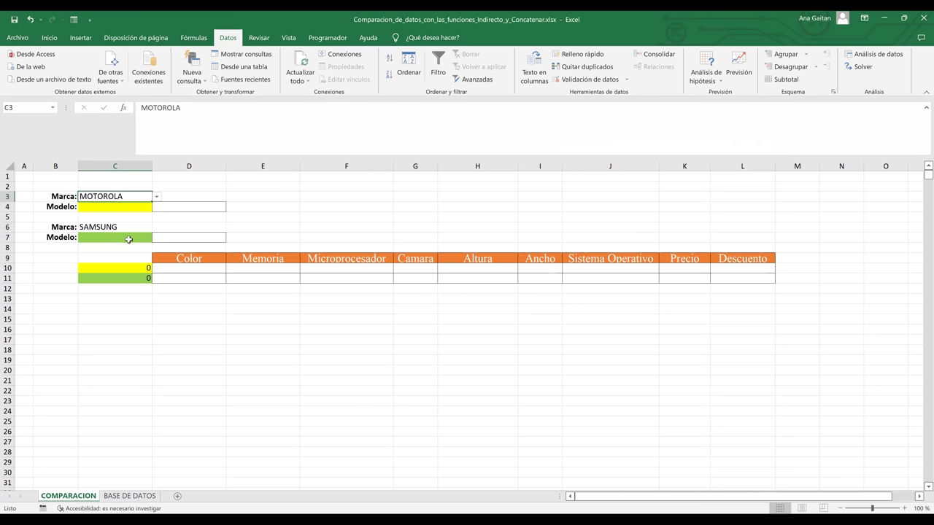
pyautogui.doubleClick(124, 196)
pyautogui.press('Escape')
pyautogui.click(599, 80)
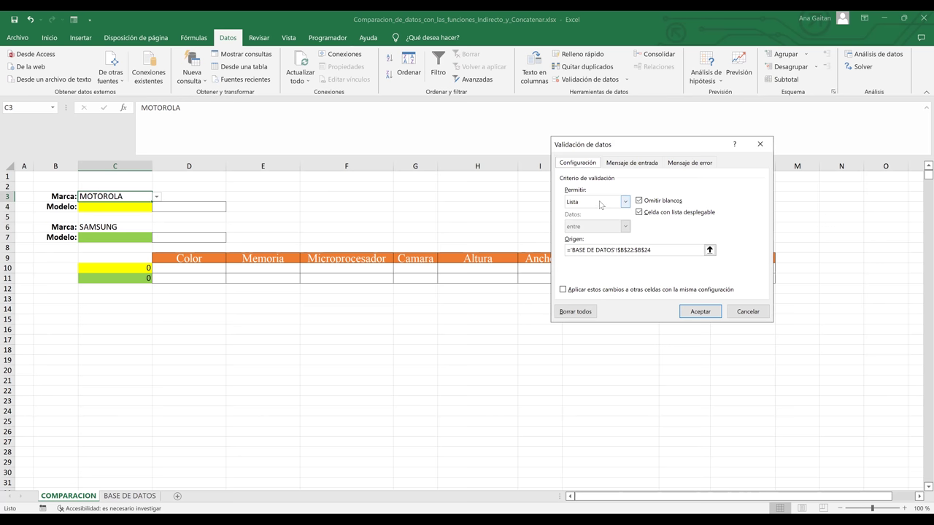
# Review C3's list source 'BASE DE DATOS'!$B$22:$B$24, cancel unchanged, and go to BASE DE DATOS
pyautogui.click(600, 204)
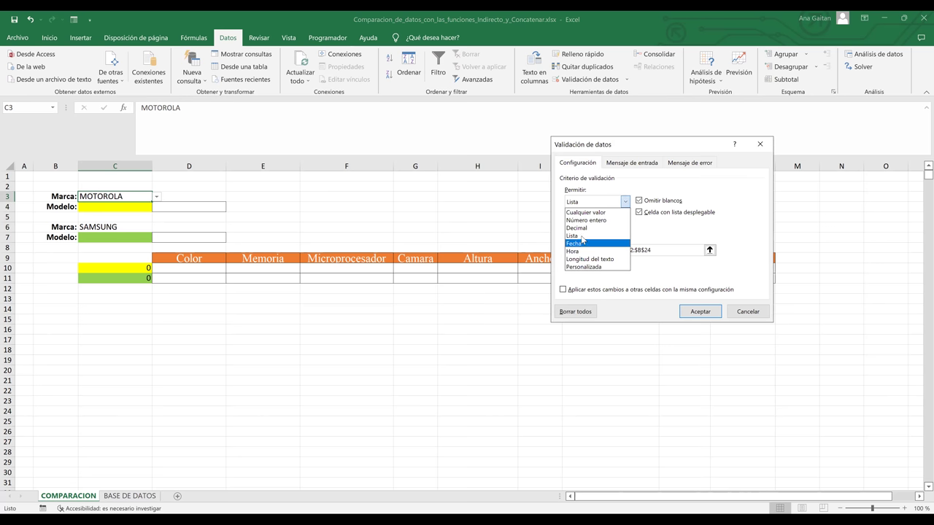
pyautogui.click(639, 261)
pyautogui.click(659, 251)
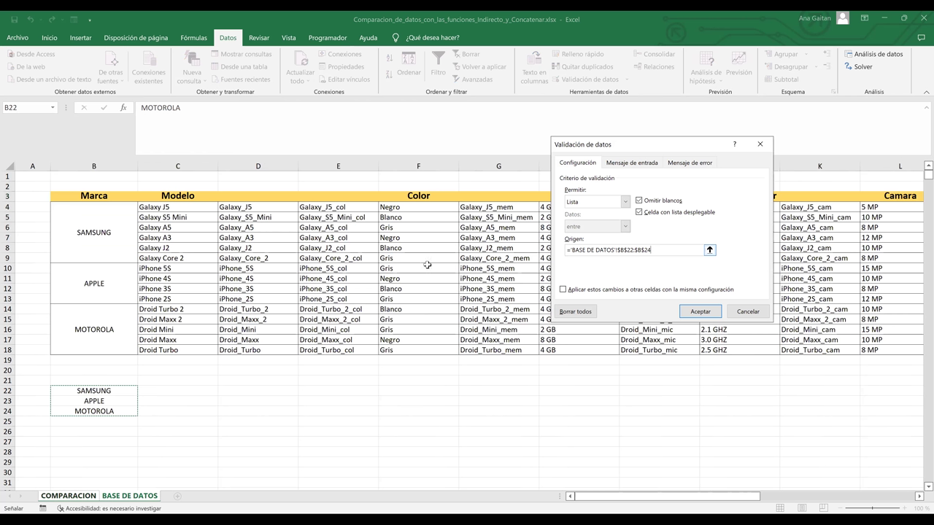
pyautogui.click(741, 313)
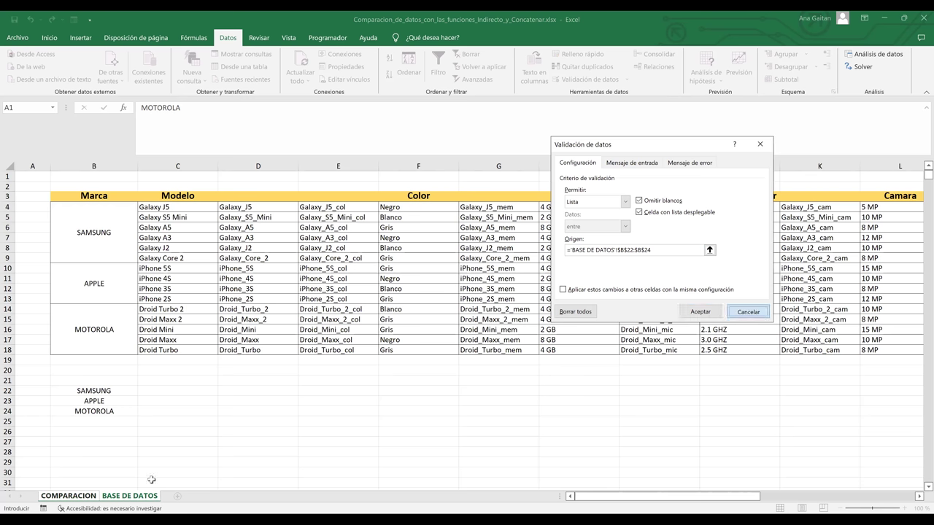
pyautogui.press('Return')
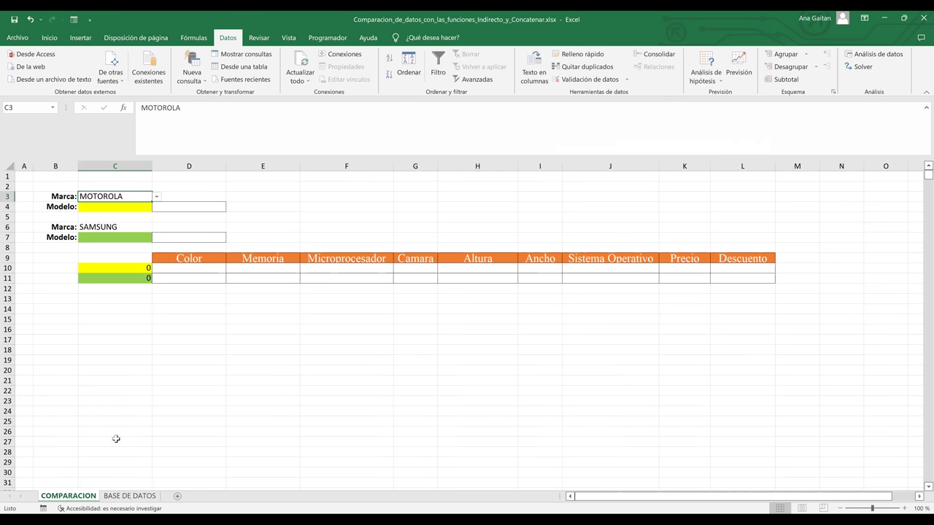
pyautogui.click(129, 496)
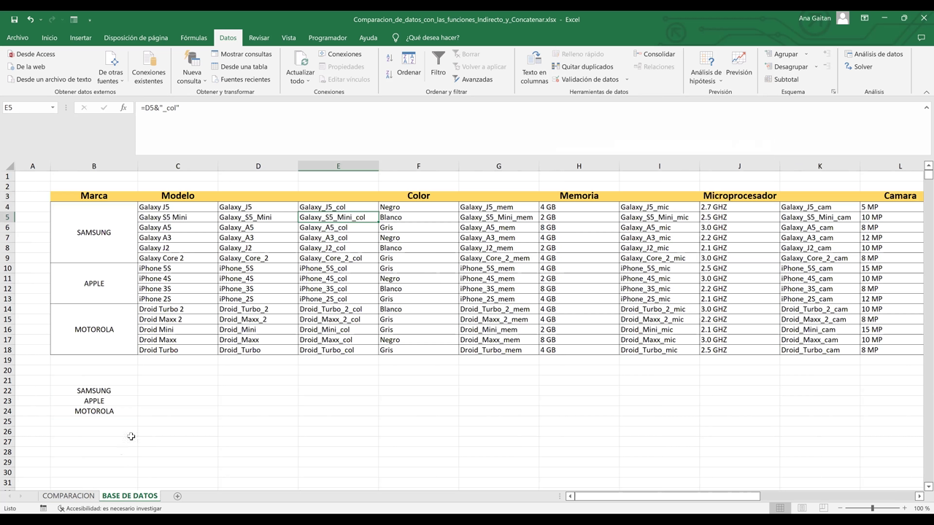
# Select brand list B22:B24, then confirm C3's Origen matches it on COMPARACION and cancel
pyautogui.click(97, 413)
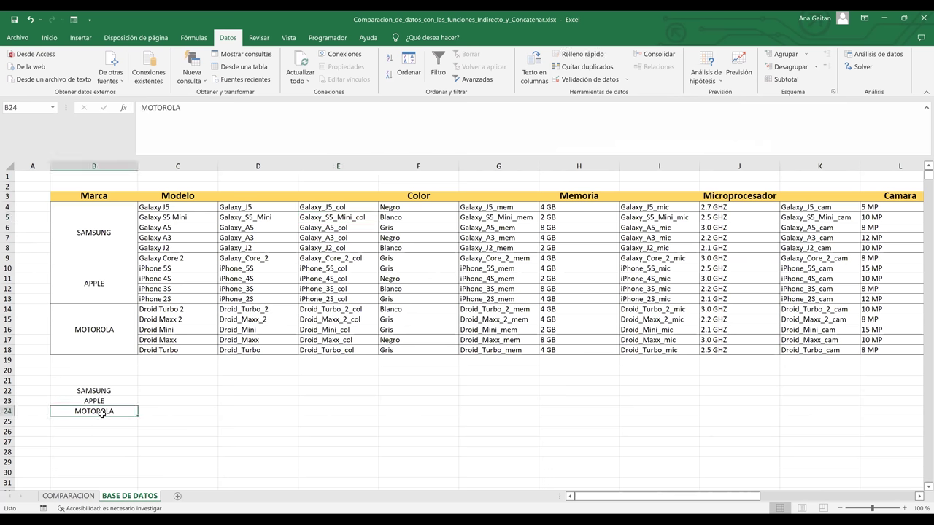
pyautogui.moveTo(100, 391); pyautogui.dragTo(101, 412)
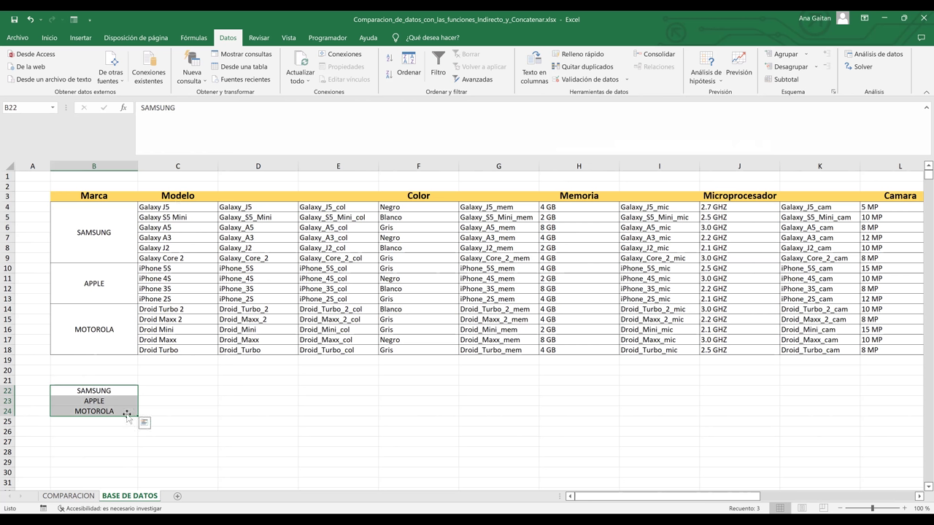
pyautogui.click(68, 497)
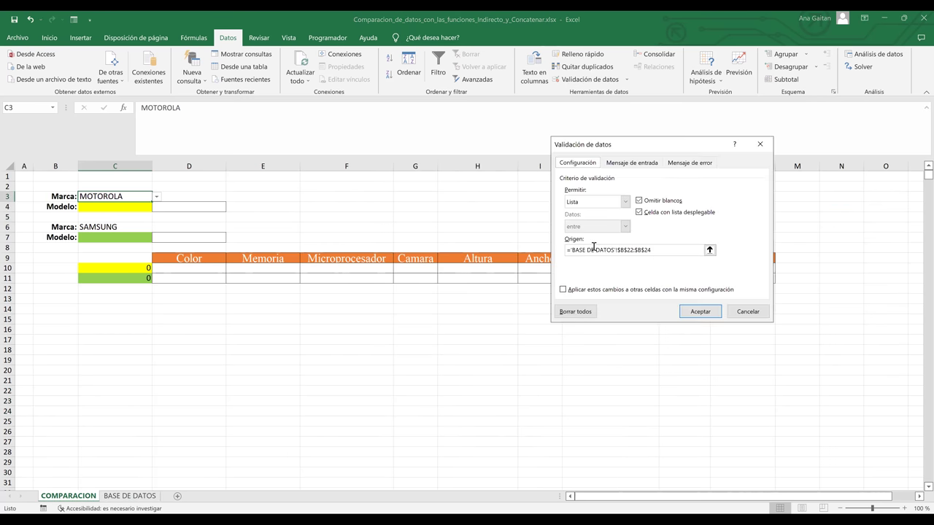
pyautogui.click(657, 249)
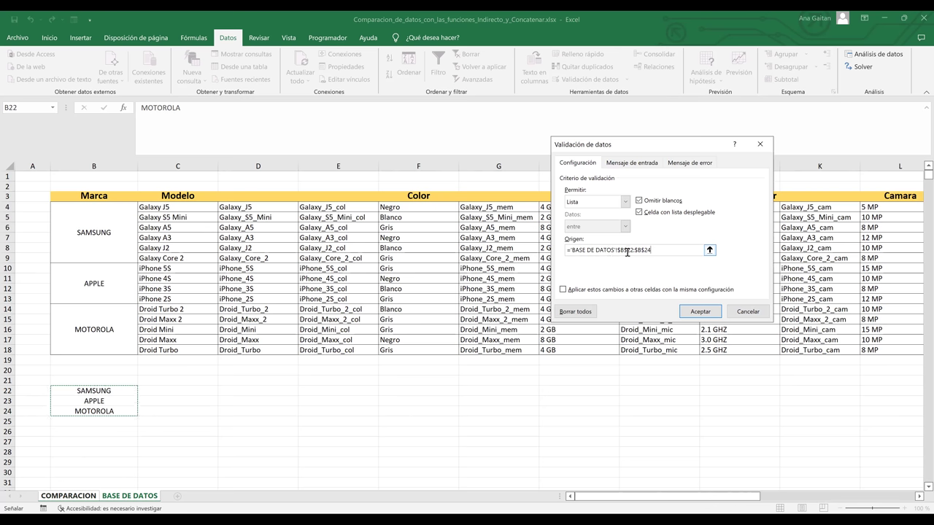
pyautogui.click(747, 312)
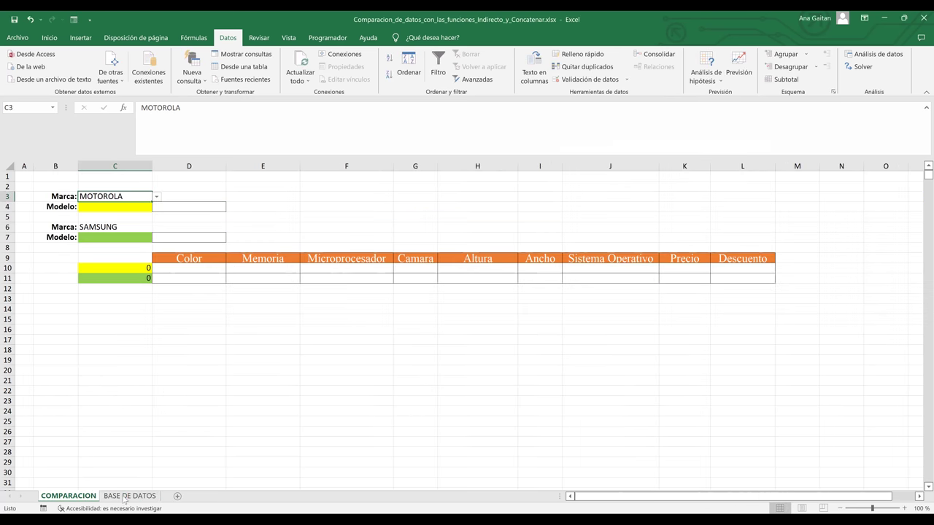
# On BASE DE DATOS, examine the merged brand cells B4:B18 and the APPLE entry in B23
pyautogui.click(126, 498)
pyautogui.moveTo(87, 239); pyautogui.dragTo(94, 330)
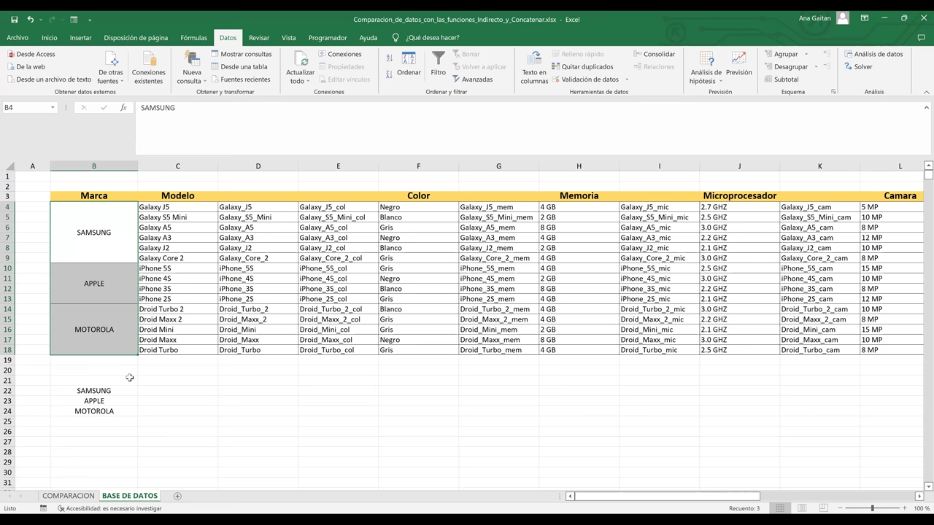
pyautogui.click(104, 403)
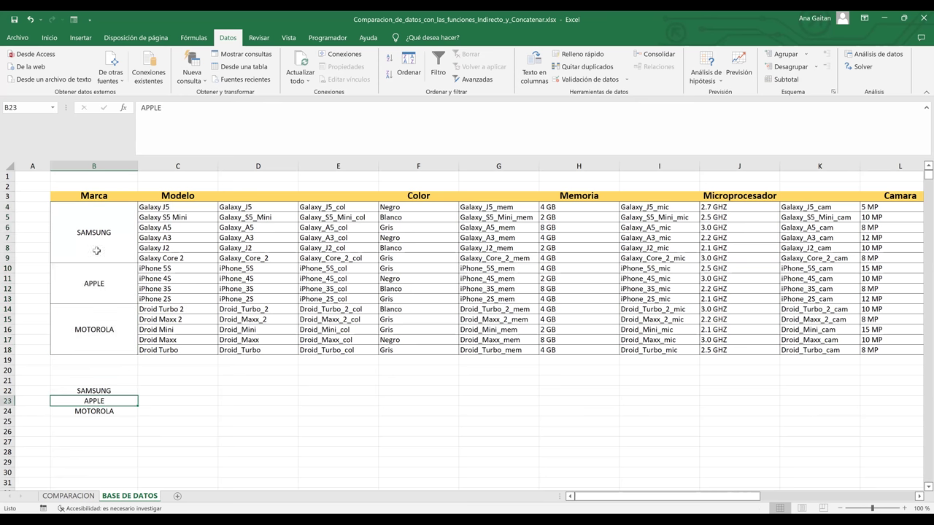
pyautogui.moveTo(104, 303); pyautogui.dragTo(108, 337)
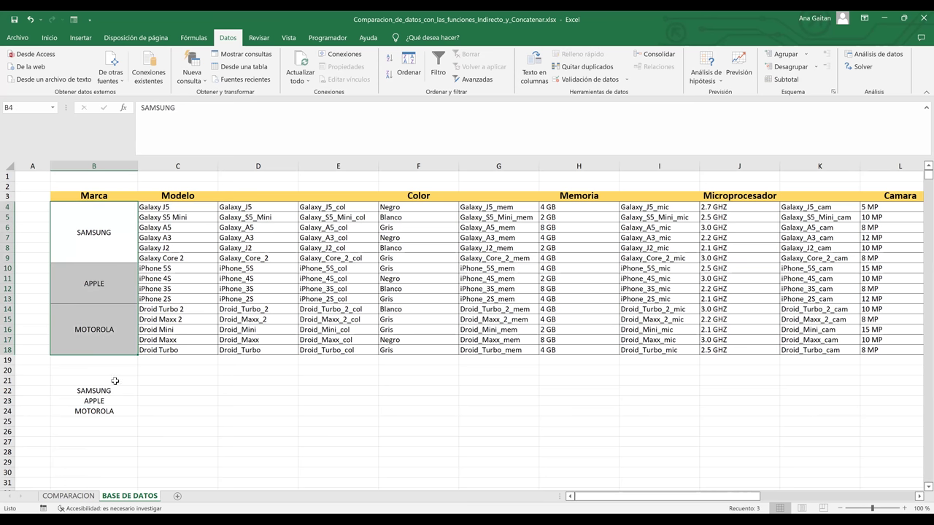
# Inspect model names Galaxy J5 and Galaxy S5 Mini and the SUSTITUIR formula producing Galaxy_J5
pyautogui.click(187, 209)
pyautogui.click(188, 219)
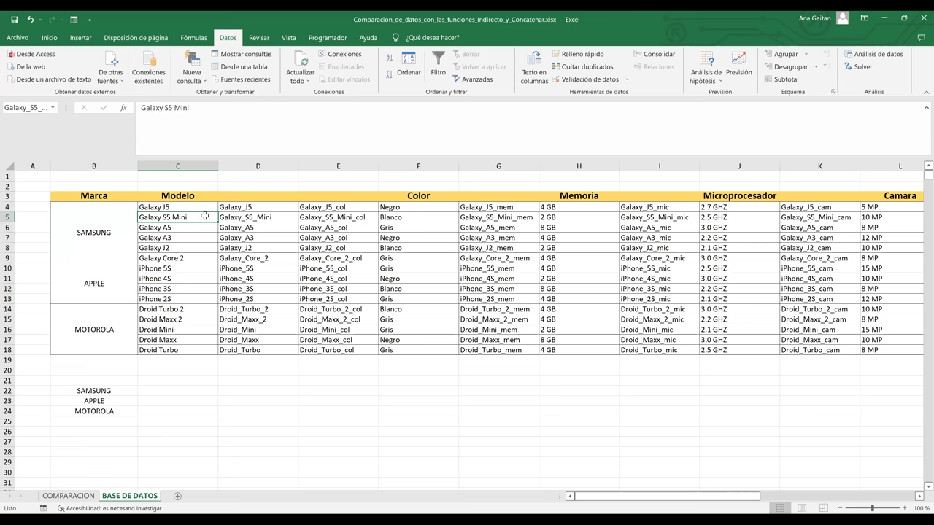
pyautogui.click(262, 208)
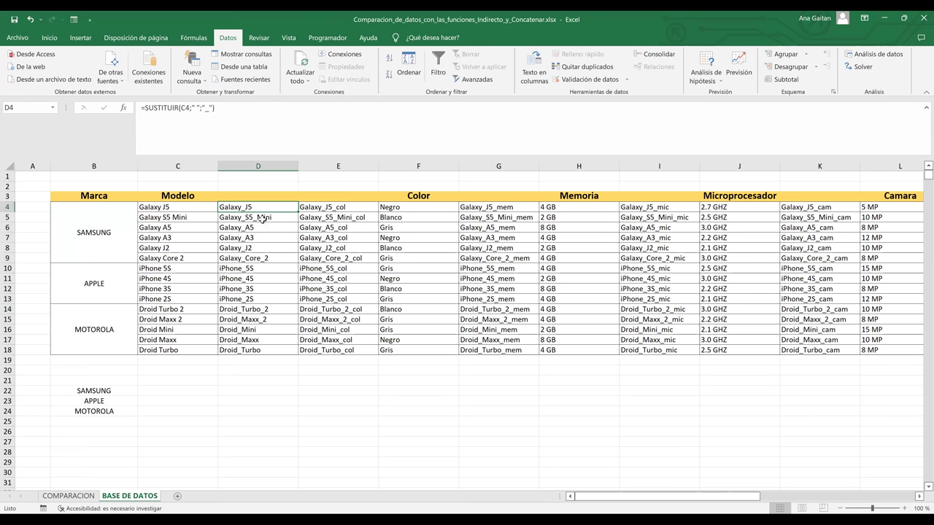
pyautogui.click(103, 430)
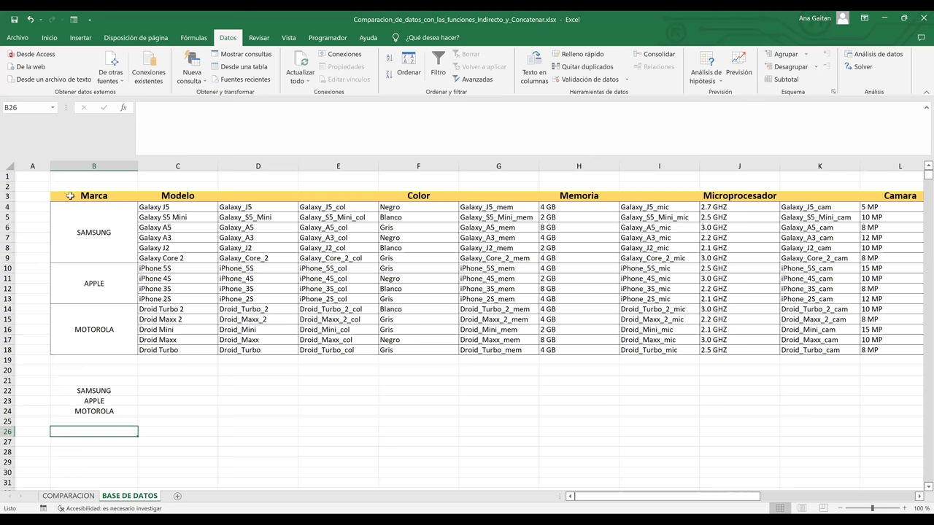
# Flip between COMPARACION and BASE DE DATOS, selecting B4:B18, and finish on COMPARACION
pyautogui.hotkey('ctrl', 'pageup')
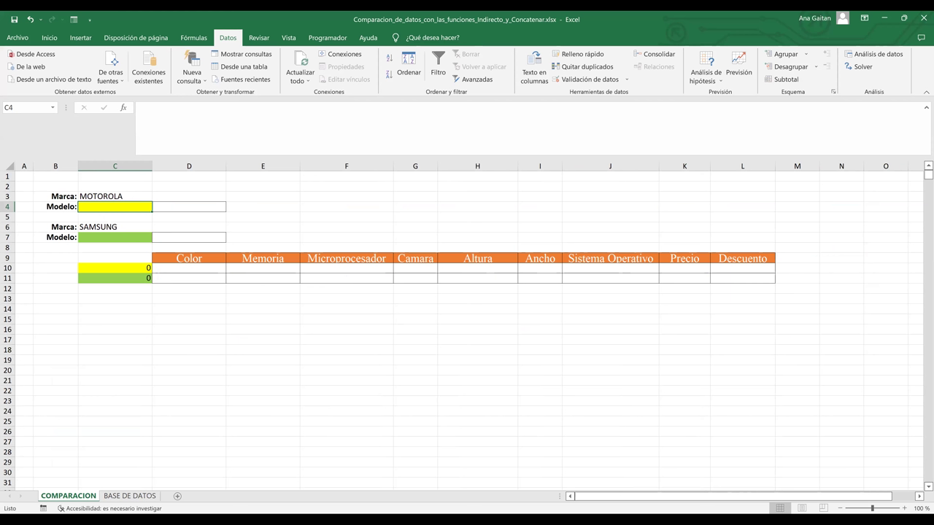
pyautogui.click(132, 496)
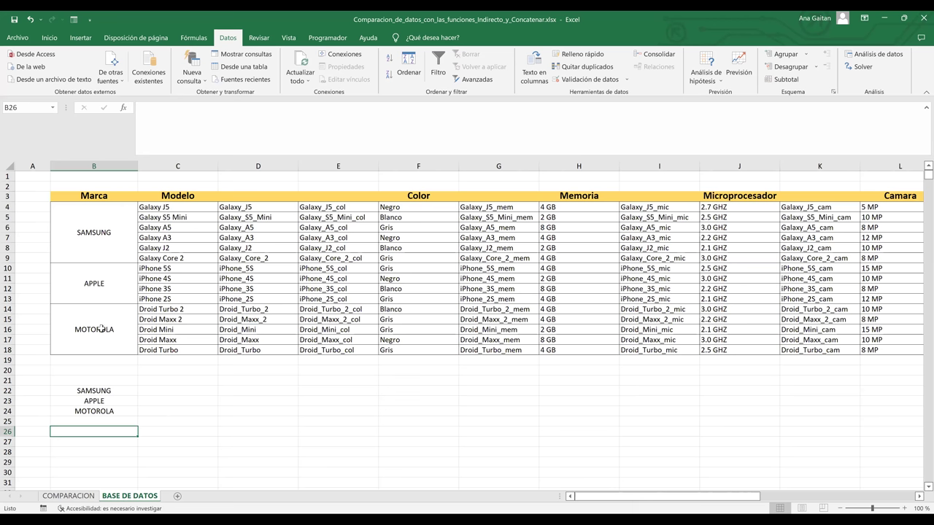
pyautogui.moveTo(94, 232); pyautogui.dragTo(102, 330)
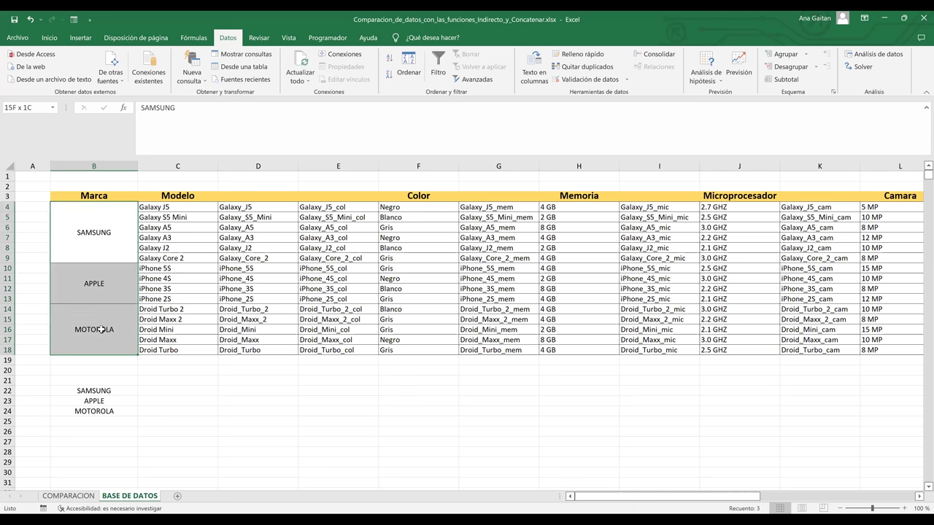
pyautogui.click(68, 496)
pyautogui.click(69, 496)
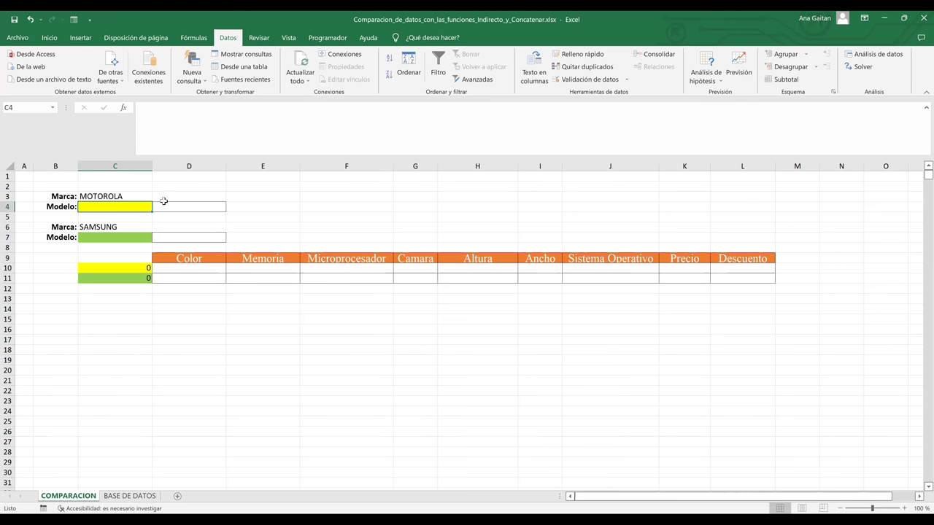
pyautogui.click(123, 496)
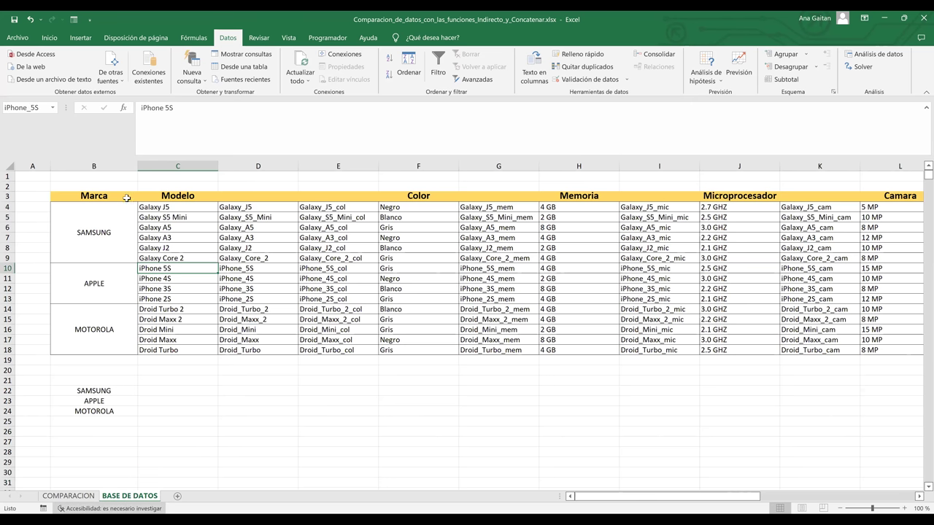
pyautogui.hotkey('ctrl', 'pageup')
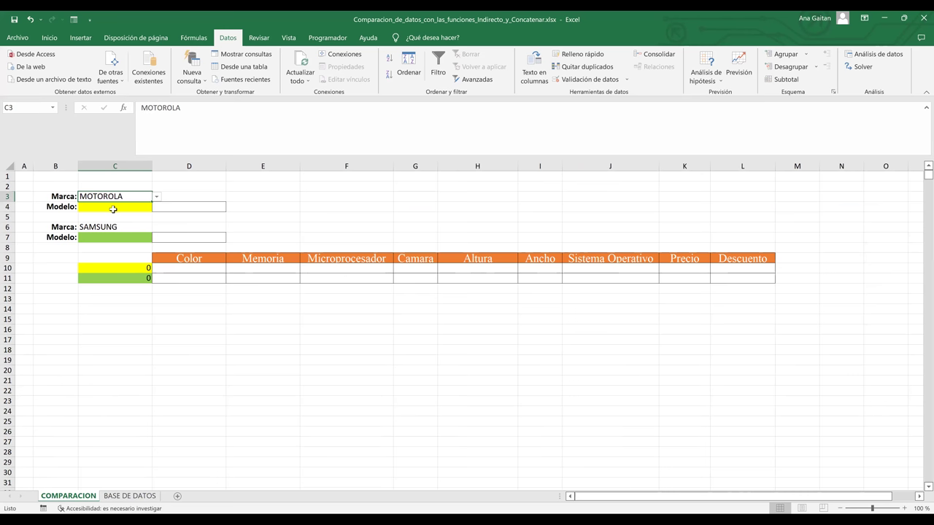
pyautogui.click(113, 210)
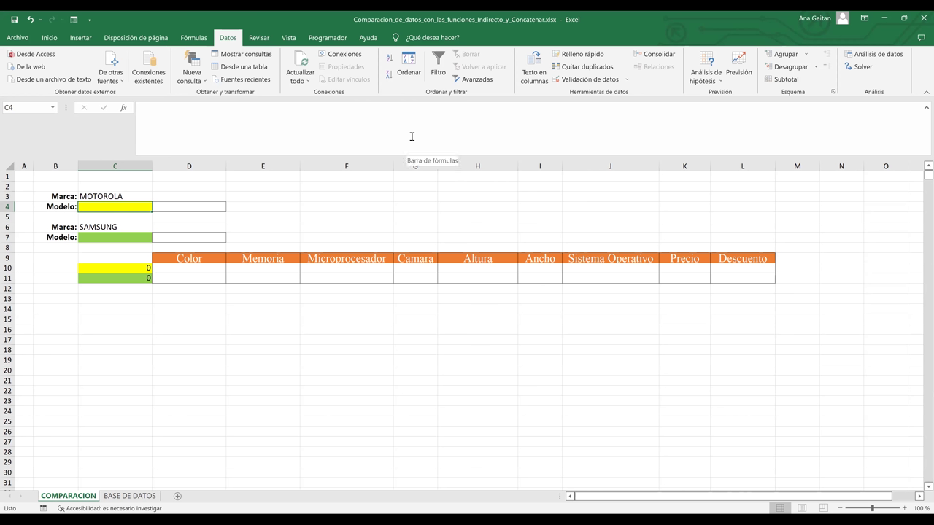
# Open Data Validation for Modelo cell C4 and set Permitir to Lista, source box ready
pyautogui.click(617, 85)
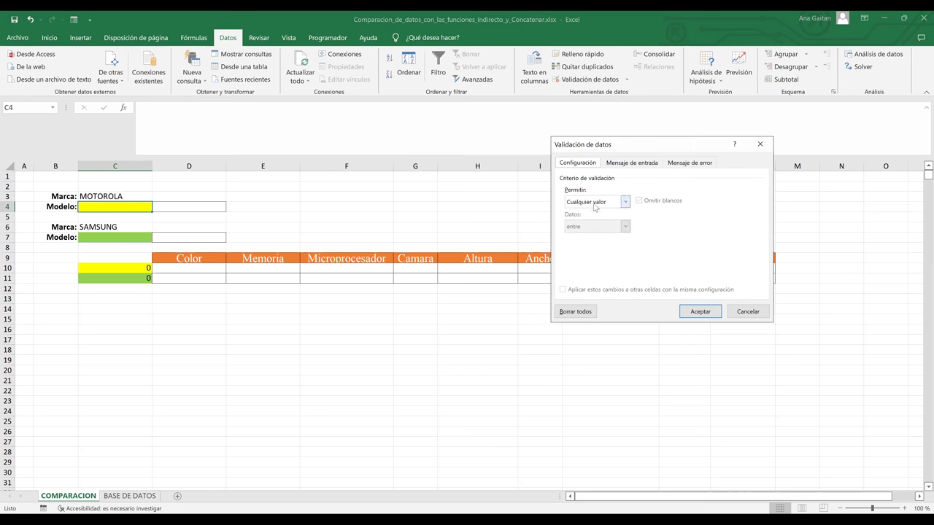
pyautogui.click(624, 203)
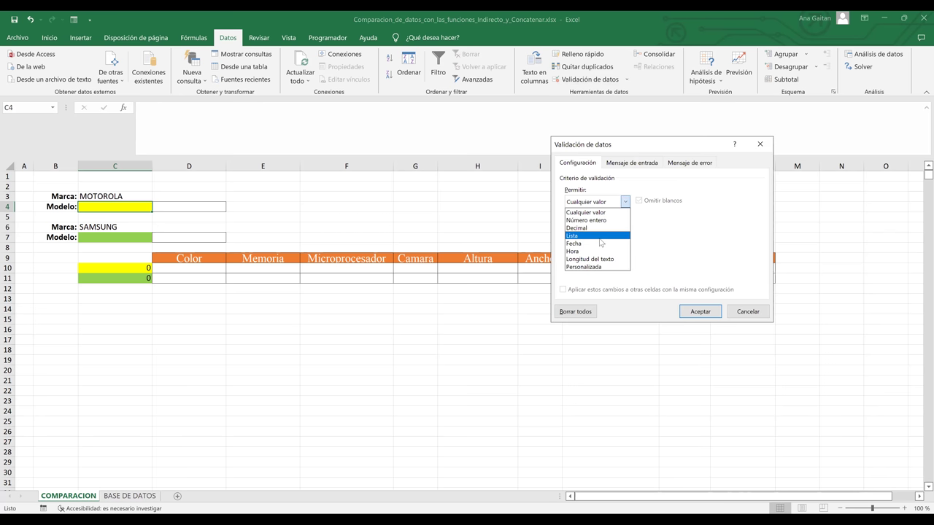
pyautogui.click(600, 237)
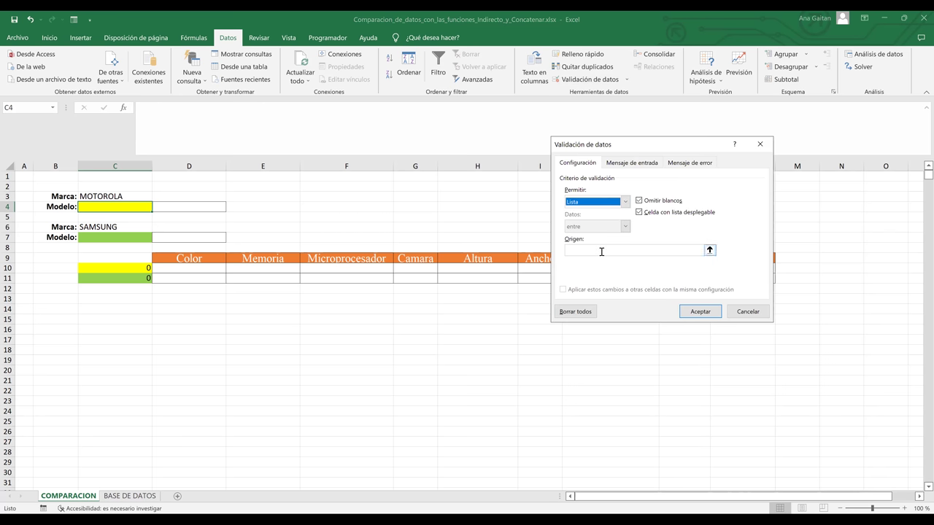
pyautogui.click(601, 252)
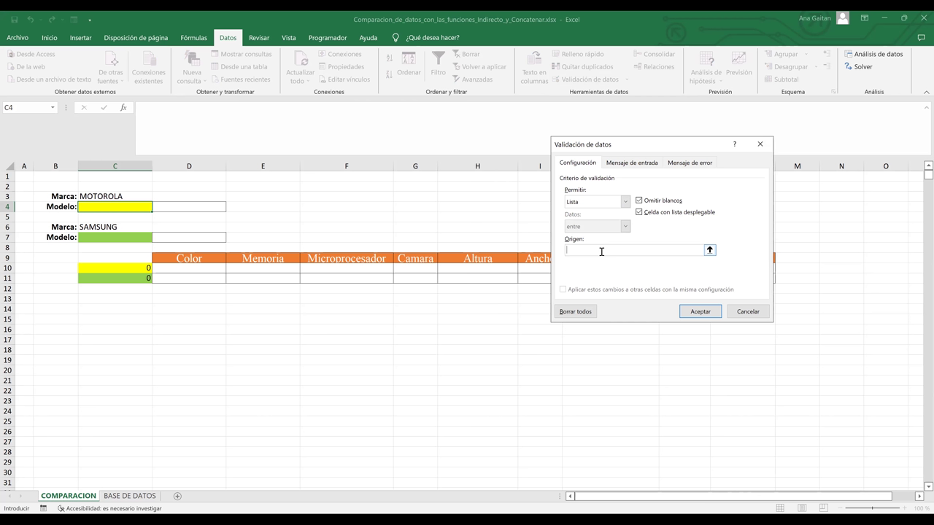
# Give C4 a list validation with source =indirecto($C$3), linking its models to the brand
pyautogui.write('=indirecto(')
pyautogui.click(114, 196)
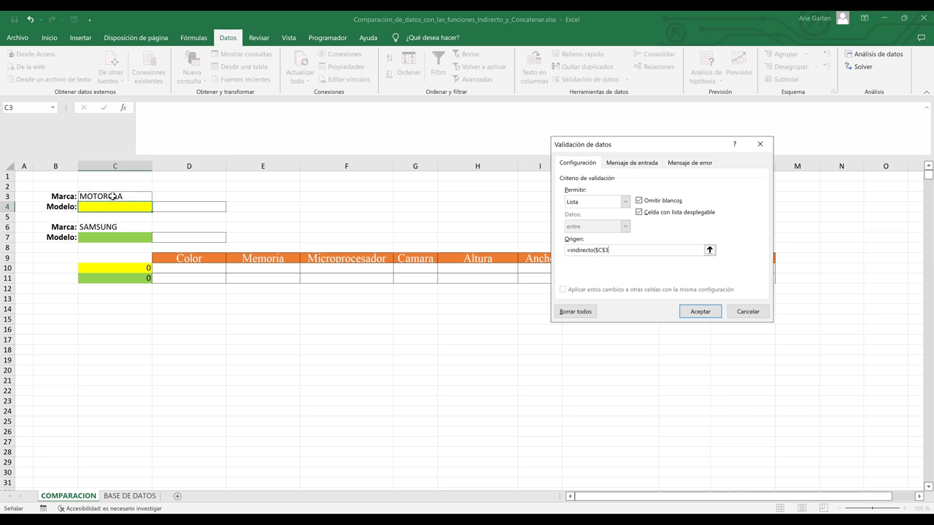
pyautogui.write(')')
pyautogui.click(706, 309)
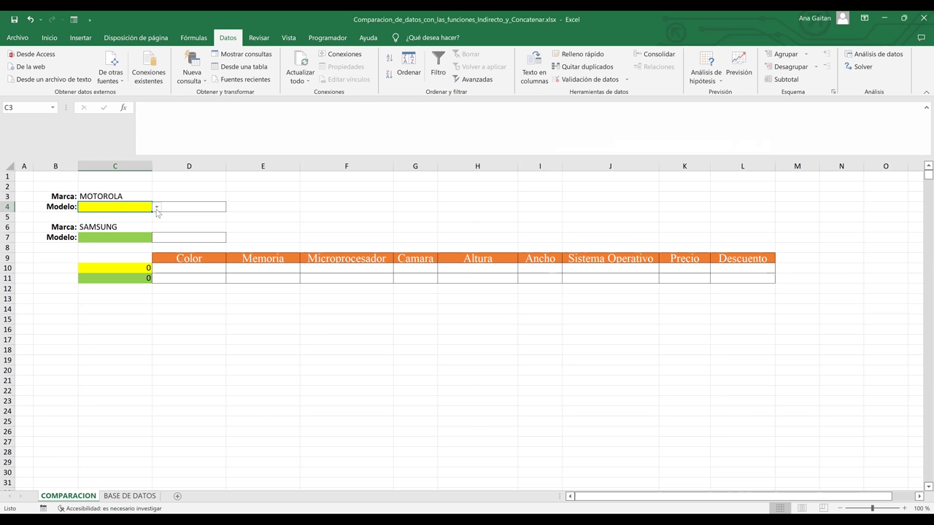
# Choose Droid Maxx 2 as the Motorola model in C4's dropdown
pyautogui.click(155, 209)
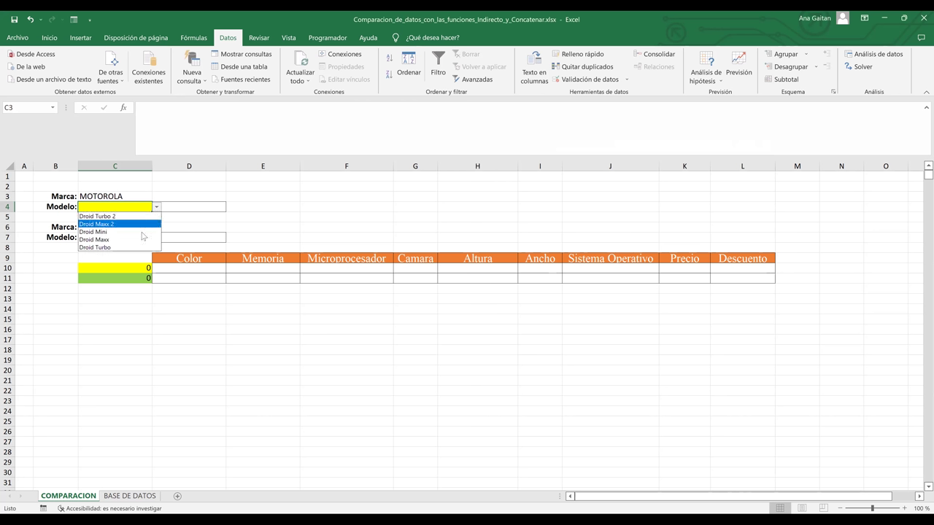
pyautogui.press('Return')
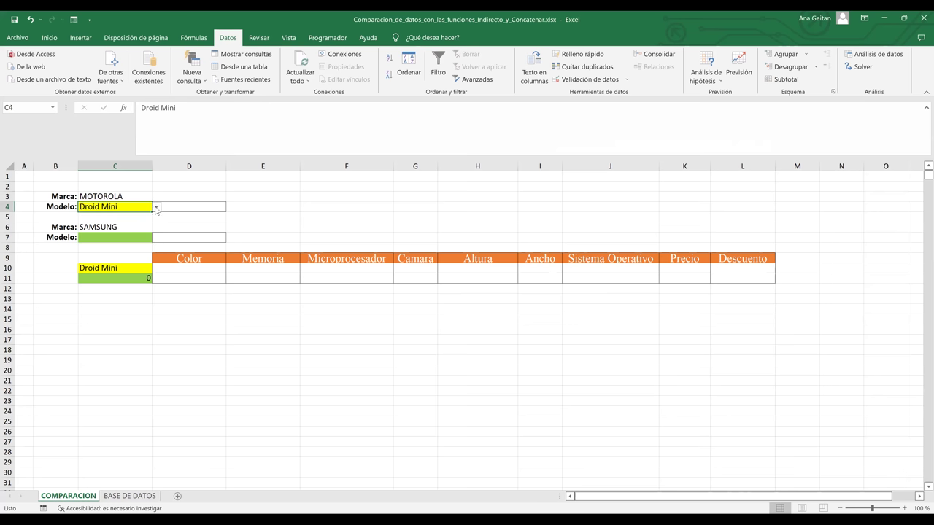
pyautogui.click(156, 209)
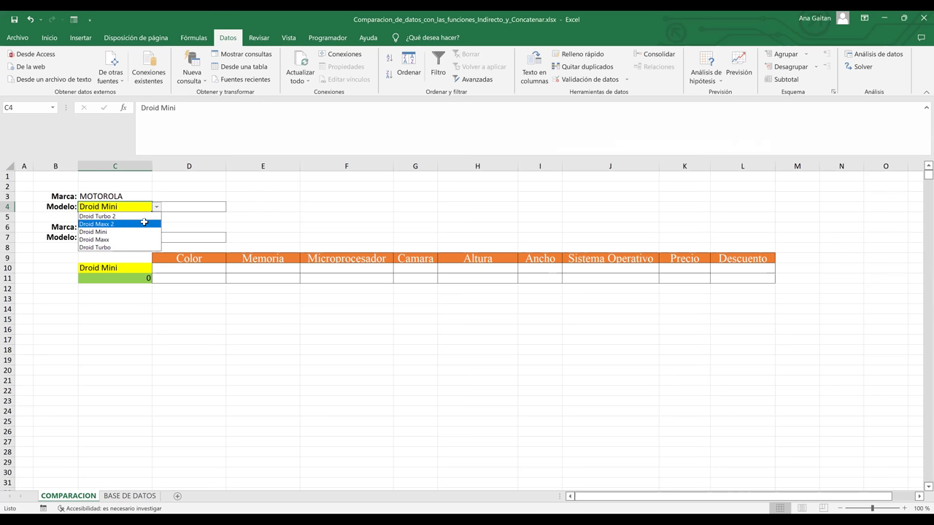
pyautogui.click(144, 223)
# Clear the formulas from cells C10 and C11
pyautogui.click(144, 291)
pyautogui.press('Up')
pyautogui.press('Up')
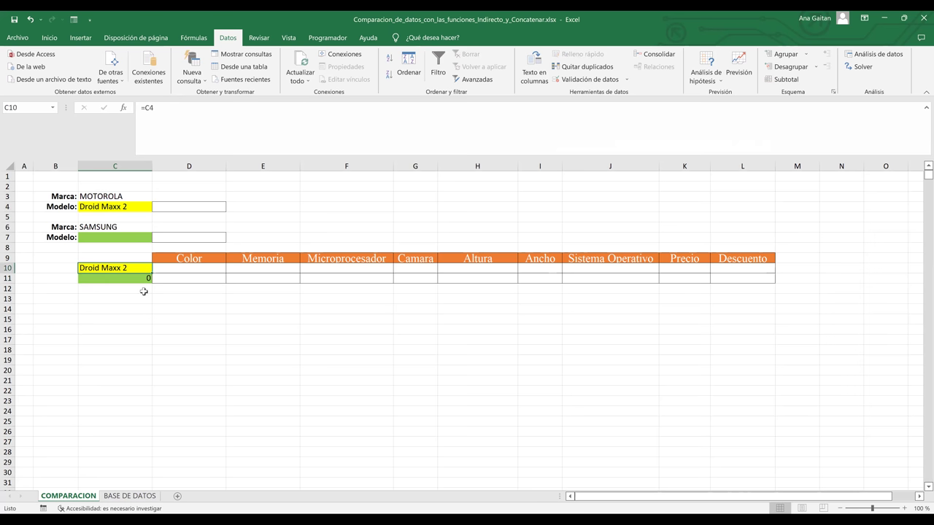
pyautogui.press('BackSpace')
pyautogui.press('Return')
pyautogui.press('Delete')
pyautogui.press('Up')
pyautogui.press('Up')
pyautogui.press('Up')
pyautogui.press('Up')
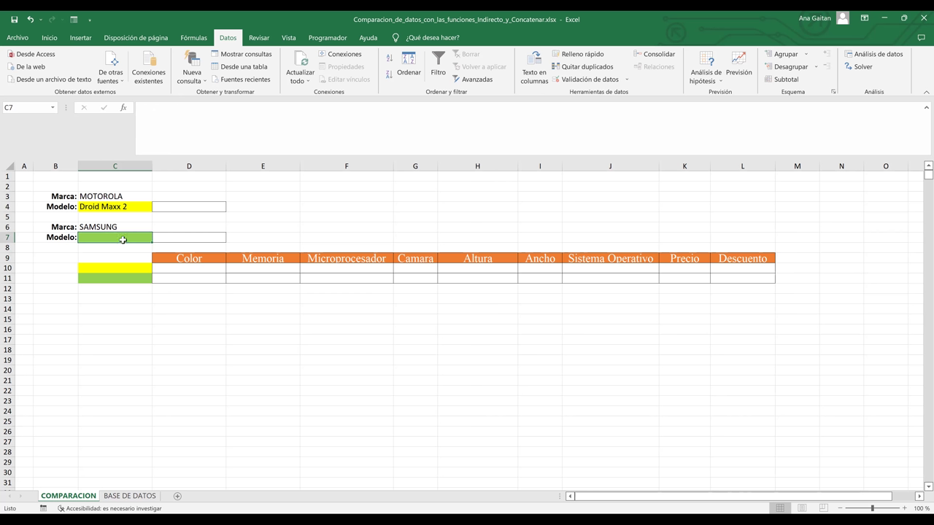
# Give C7 a list validation with source =indirecto($C$6), linked to the second brand
pyautogui.click(602, 79)
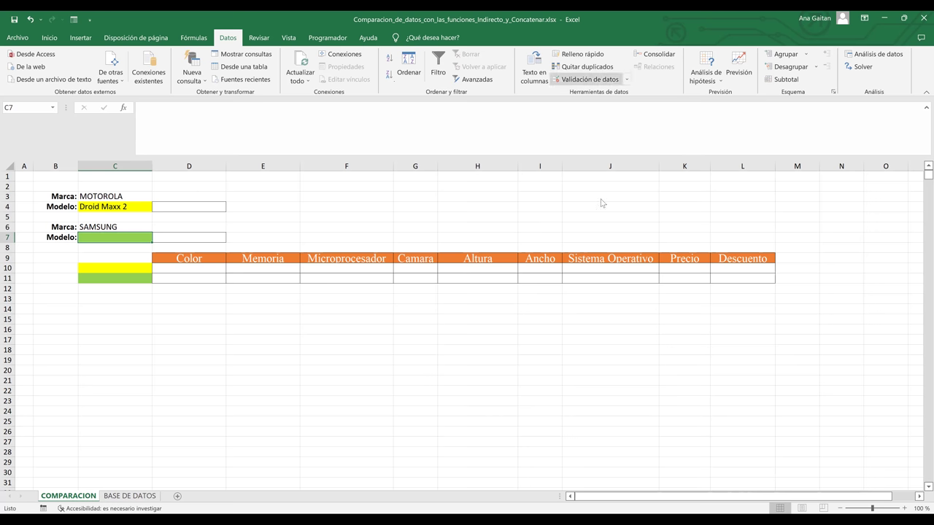
pyautogui.click(602, 202)
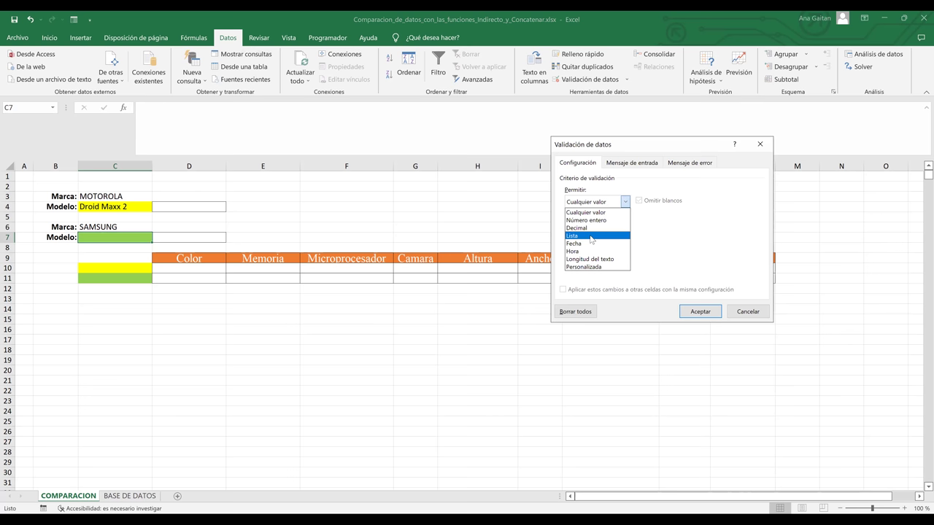
pyautogui.click(593, 235)
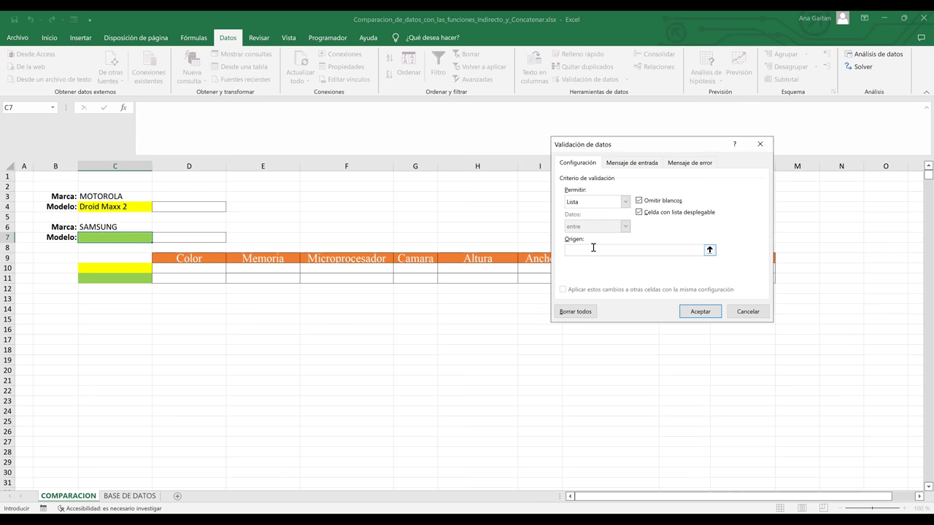
pyautogui.write('=indirecto(')
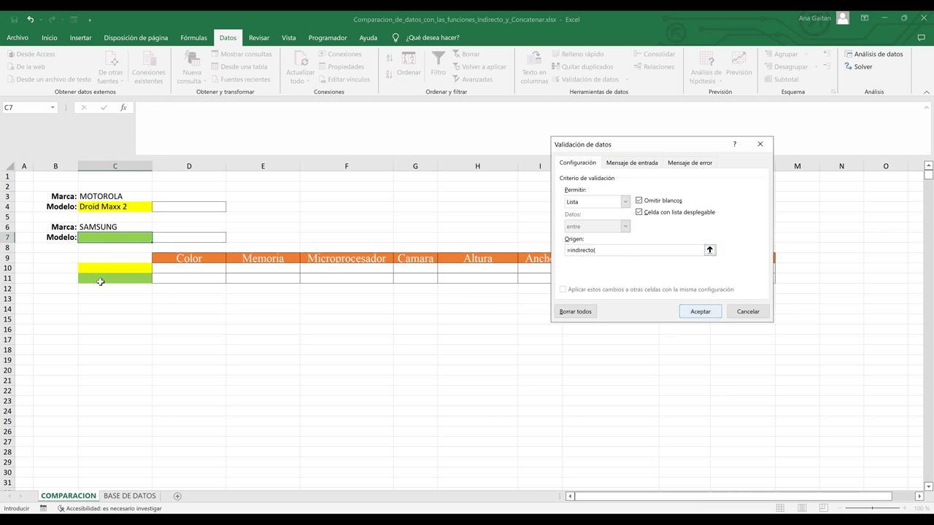
pyautogui.click(119, 229)
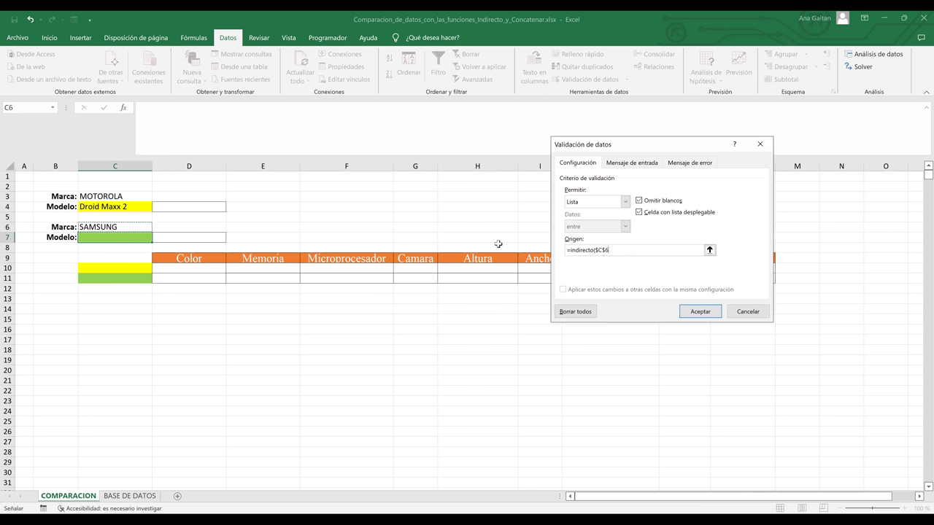
pyautogui.write(')')
pyautogui.click(693, 314)
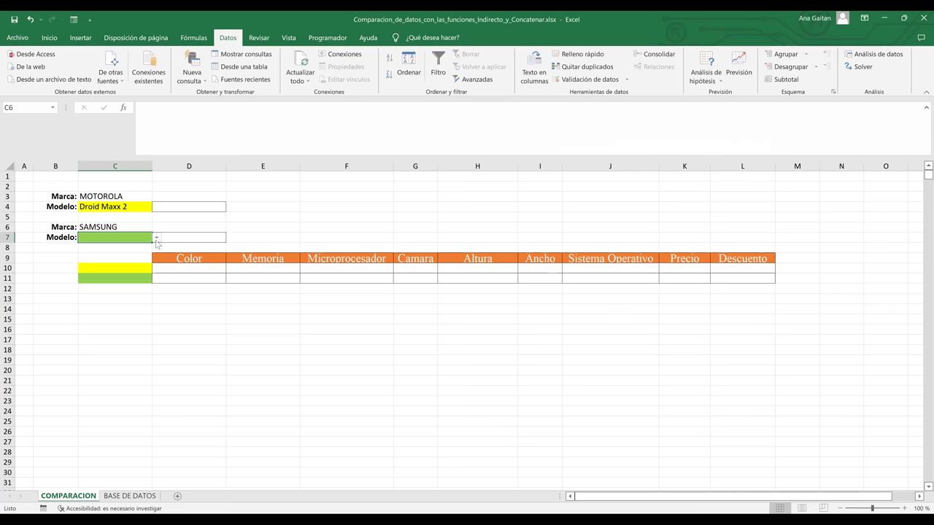
# Pick Galaxy A3 in C7, then change the second brand in C6 to APPLE
pyautogui.click(156, 238)
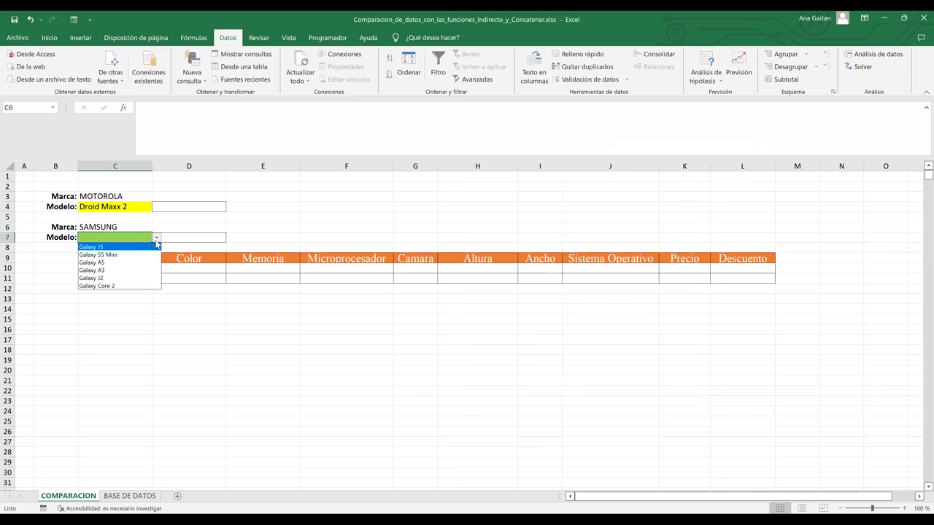
pyautogui.click(106, 272)
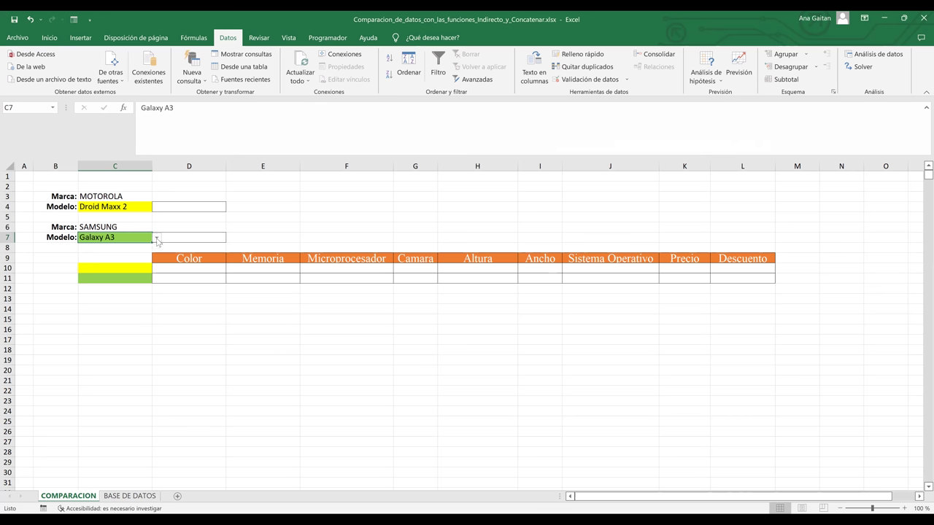
pyautogui.click(143, 229)
pyautogui.click(157, 229)
pyautogui.press('Down')
pyautogui.press('Return')
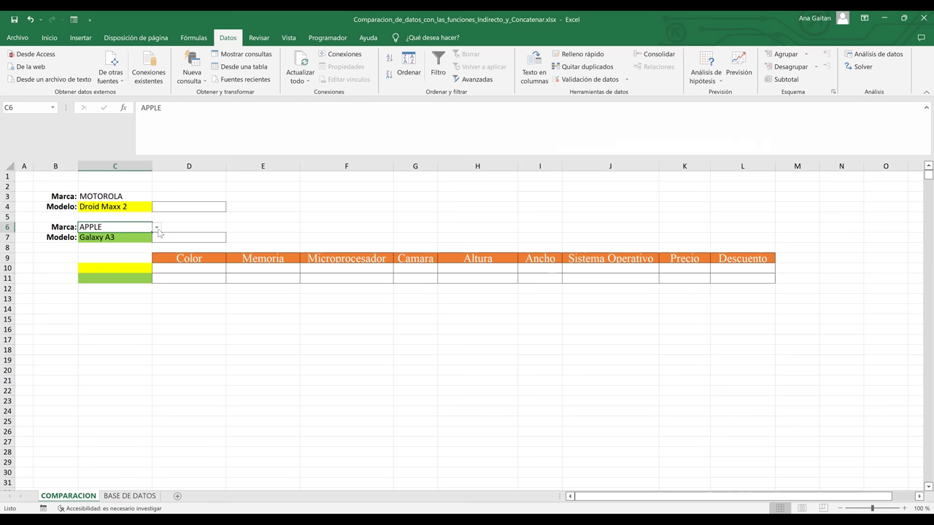
# Choose iPhone 3S as the second model in C7
pyautogui.click(148, 237)
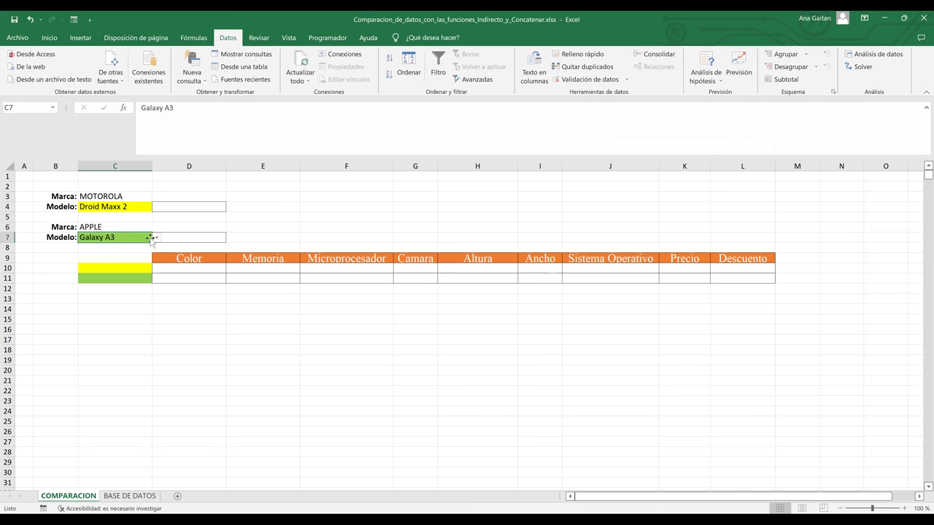
pyautogui.click(156, 239)
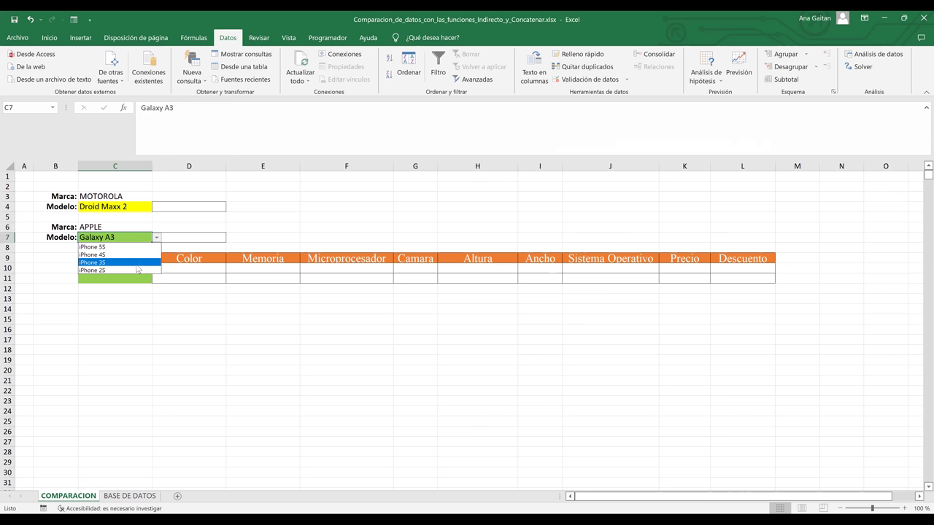
pyautogui.click(135, 263)
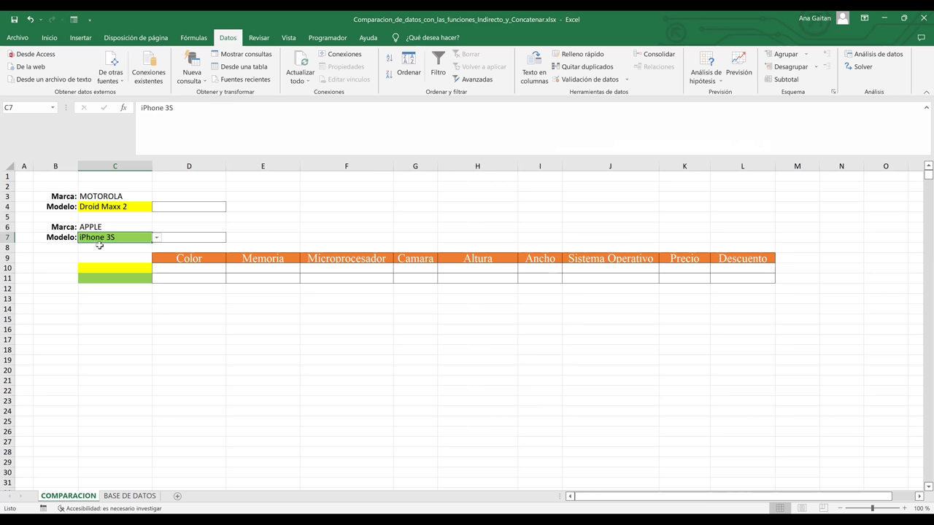
pyautogui.click(90, 227)
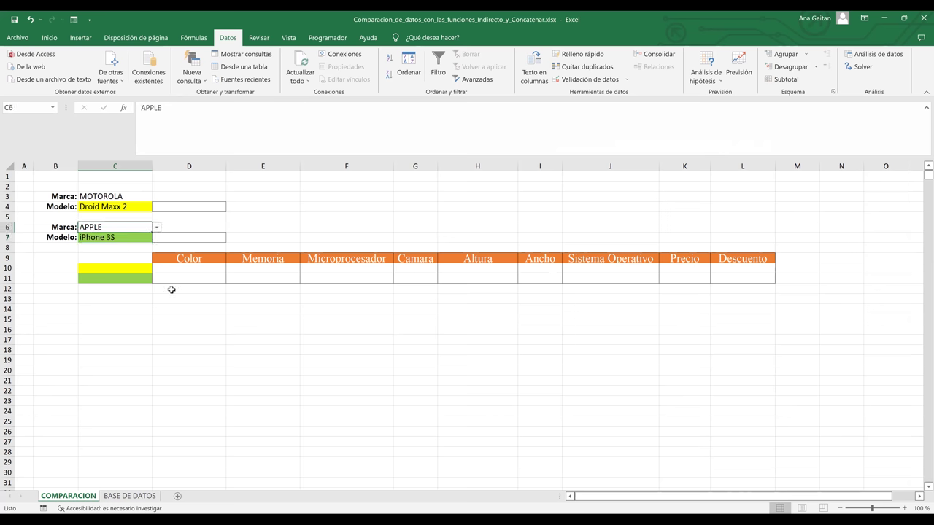
pyautogui.click(190, 217)
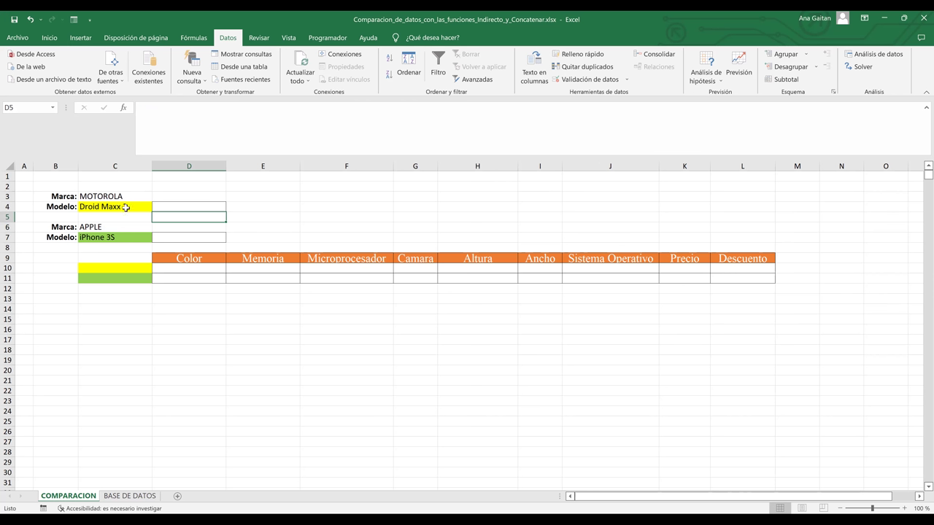
pyautogui.click(280, 239)
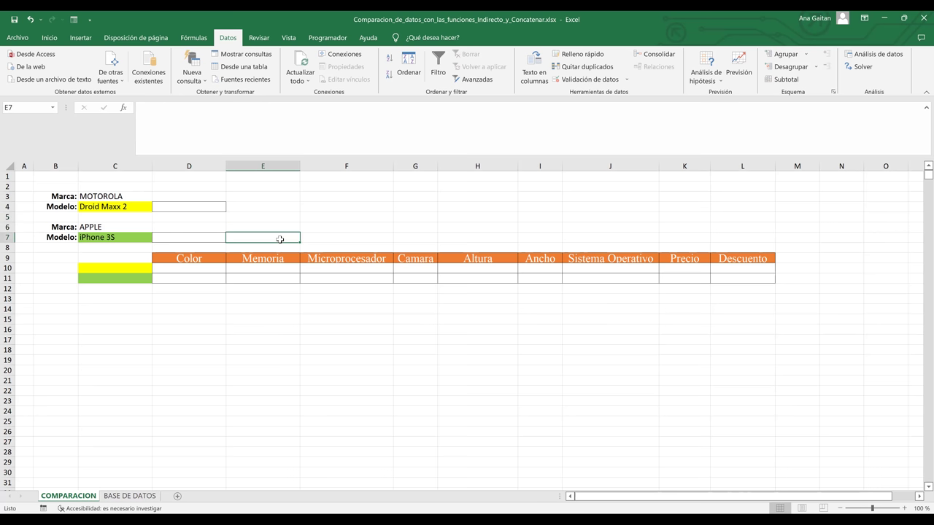
# Enter =SUSTITUIR(C4;" ";"_") in D4 so it shows Droid_Maxx_2
pyautogui.click(174, 208)
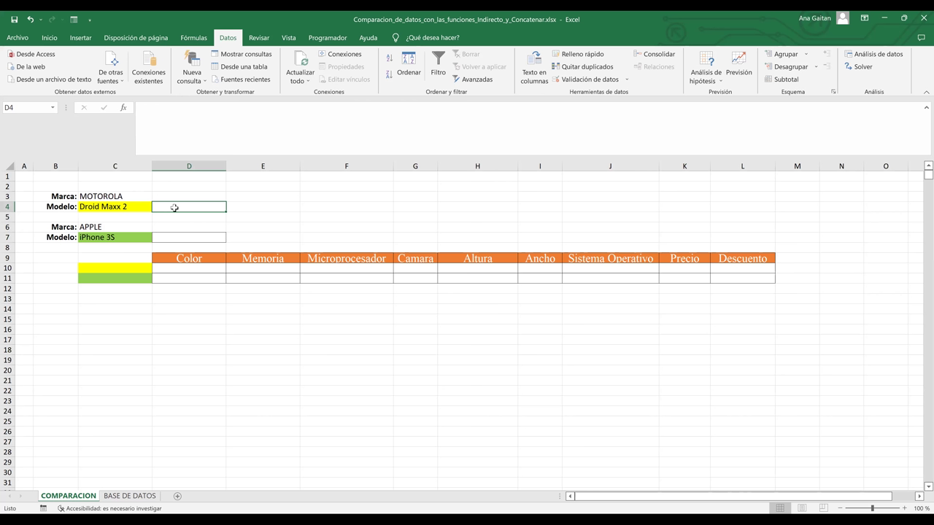
pyautogui.doubleClick(175, 208)
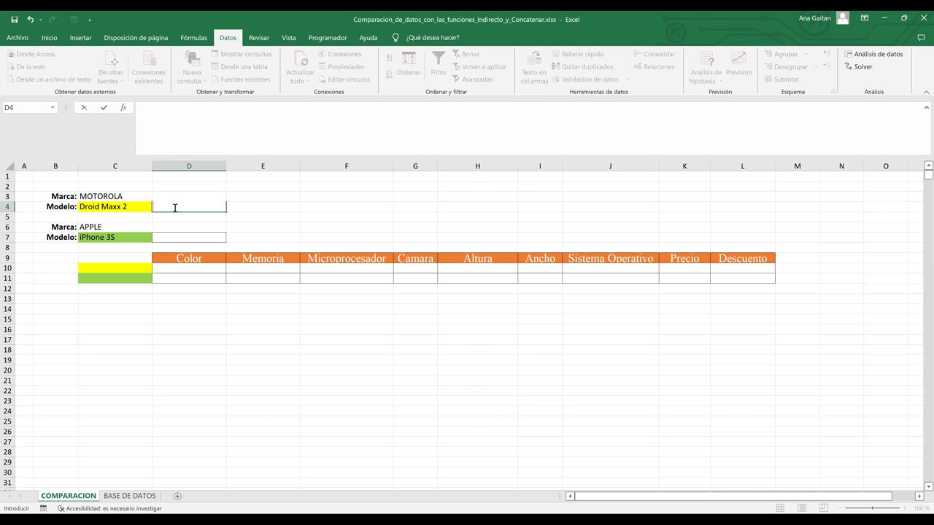
pyautogui.write('=SUSTITUIR(')
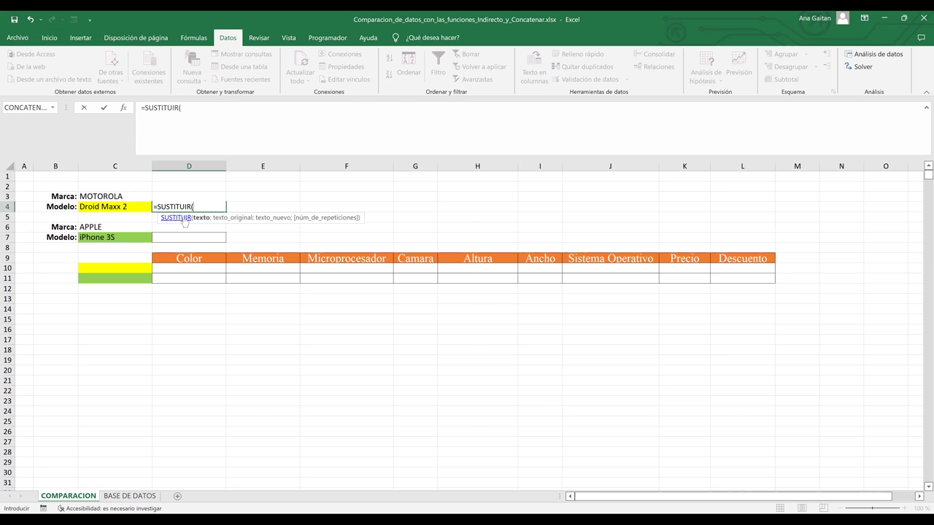
pyautogui.click(127, 205)
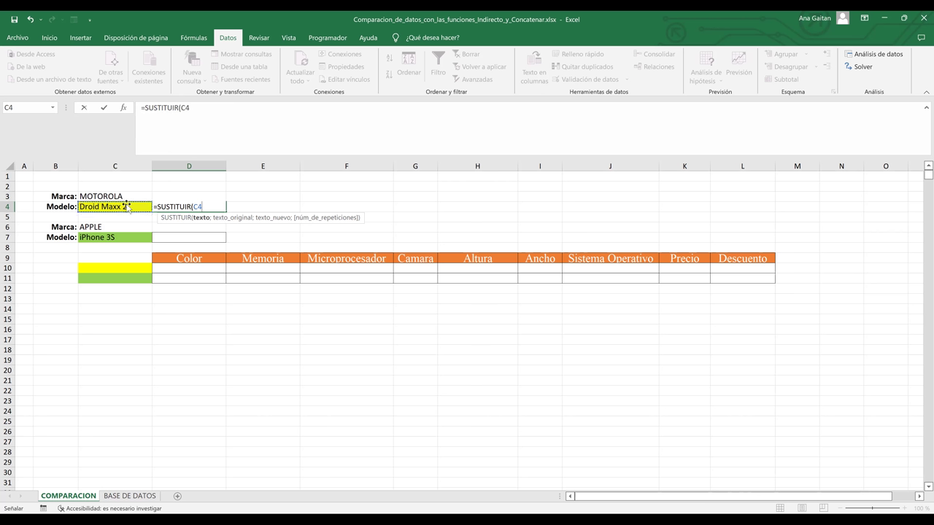
pyautogui.write(';')
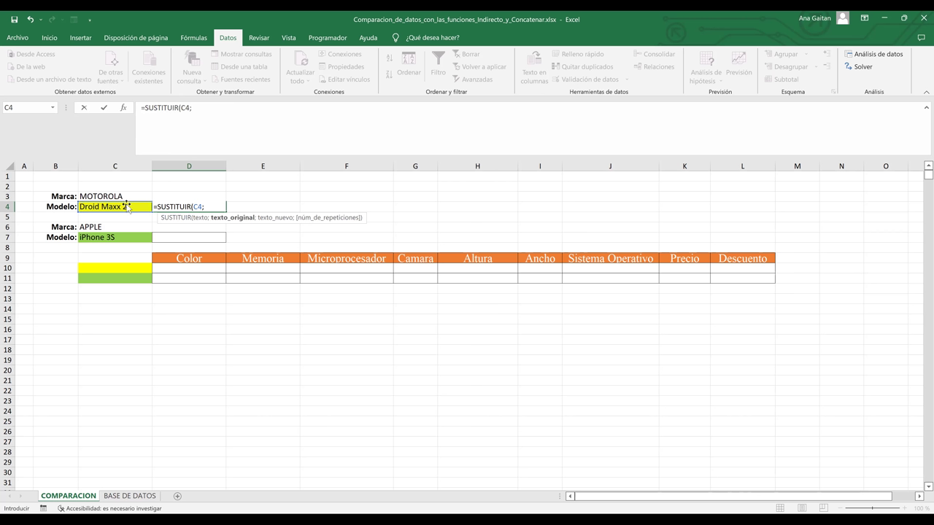
pyautogui.write('"')
pyautogui.write('";')
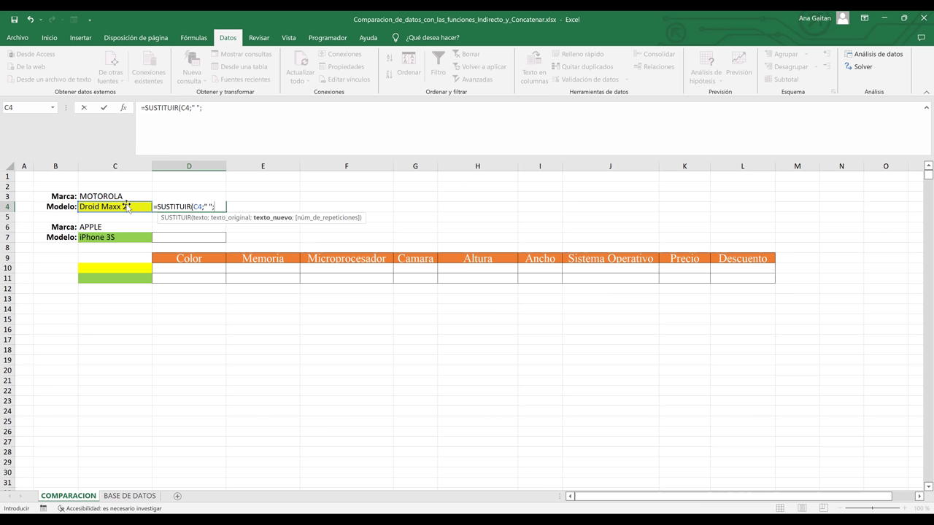
pyautogui.write('"_"')
pyautogui.write(')')
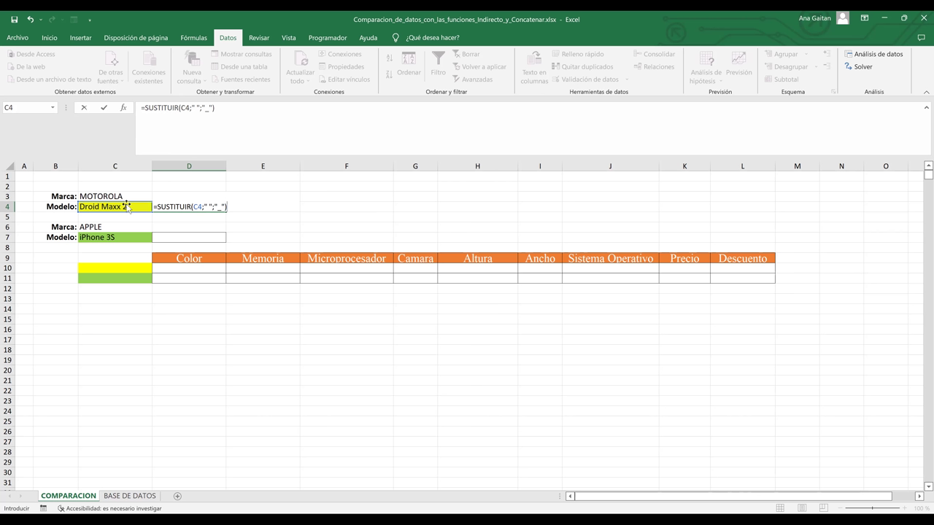
pyautogui.press('Return')
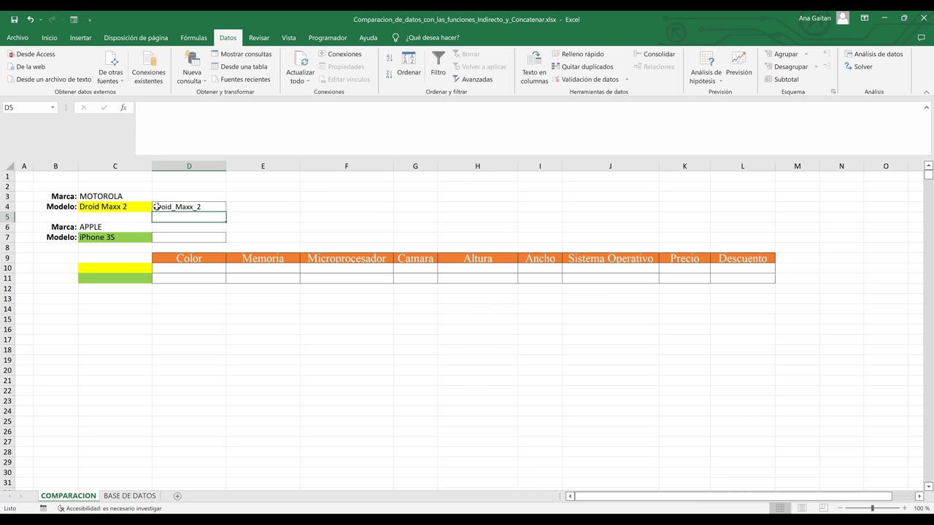
pyautogui.click(173, 207)
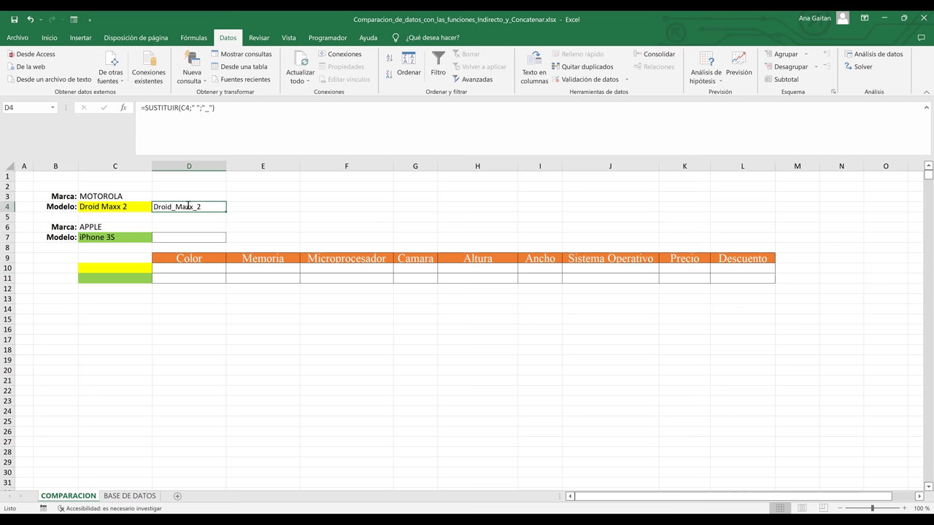
pyautogui.press('F2')
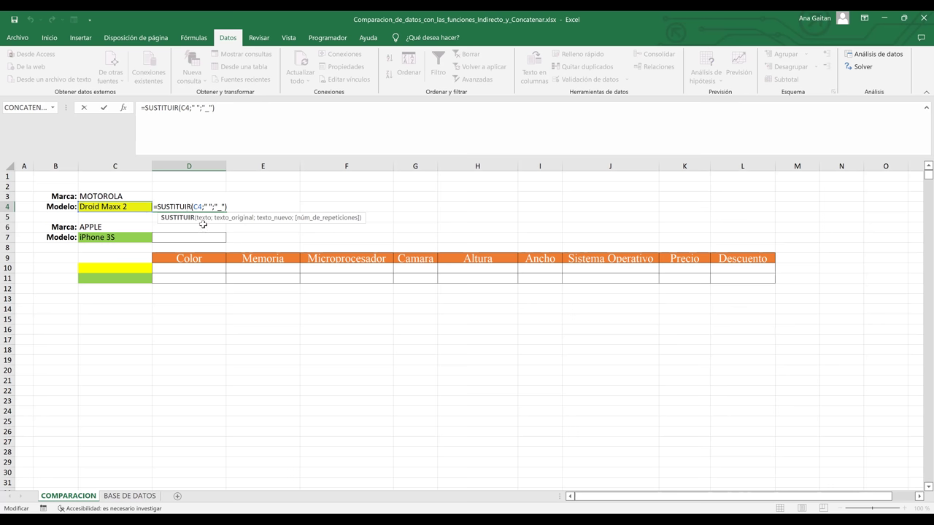
pyautogui.press('Return')
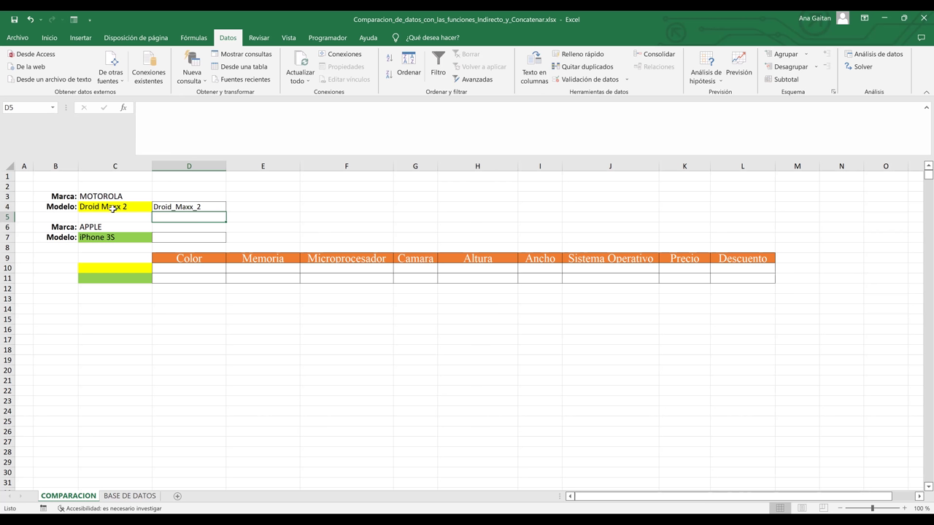
# Enter =SUSTITUIR(C7;" ";"_") in D7 so it shows iPhone_3S
pyautogui.click(193, 235)
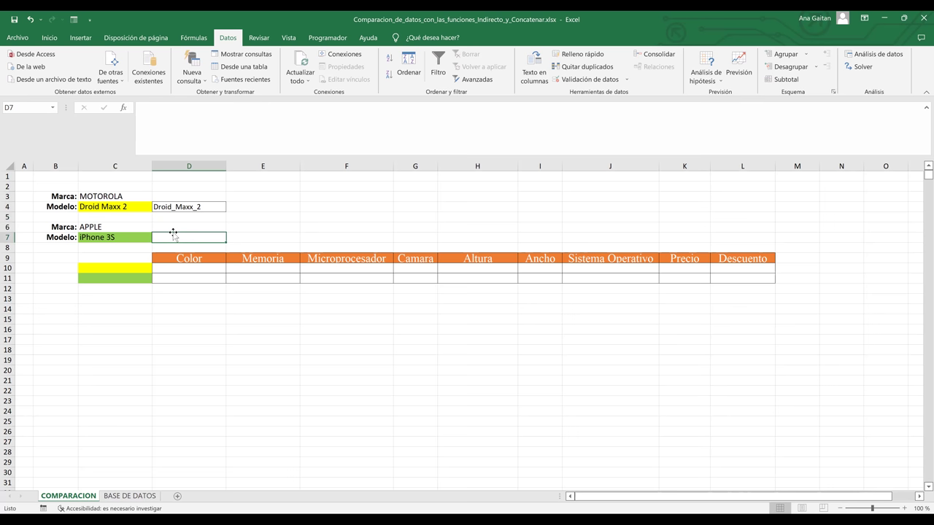
pyautogui.write('=')
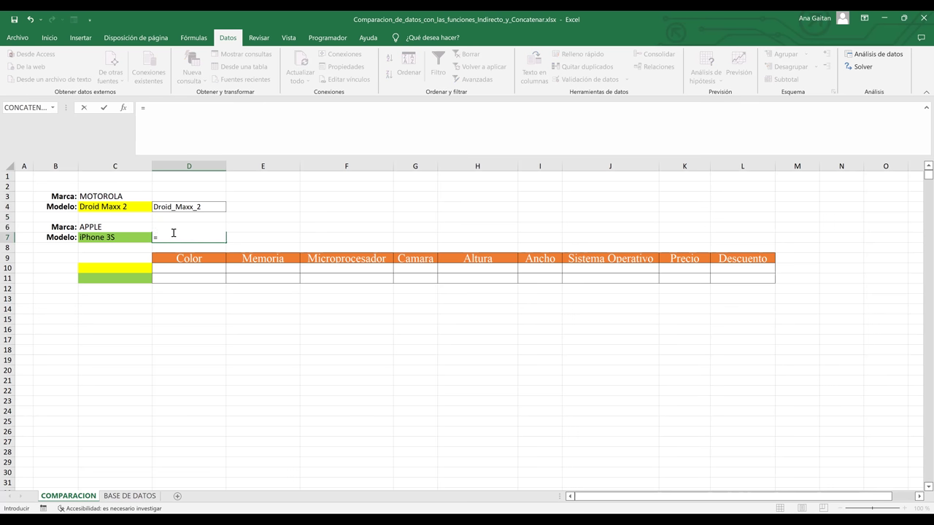
pyautogui.write('sus')
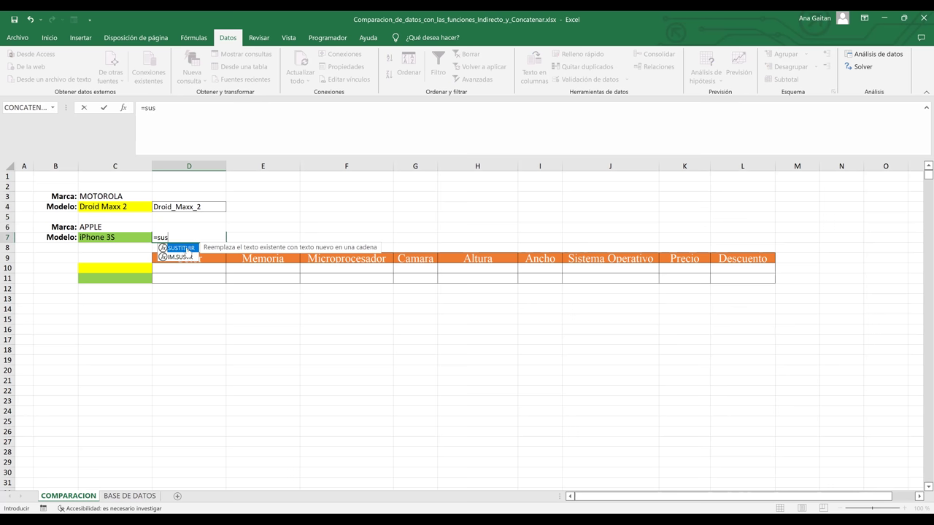
pyautogui.press('Tab')
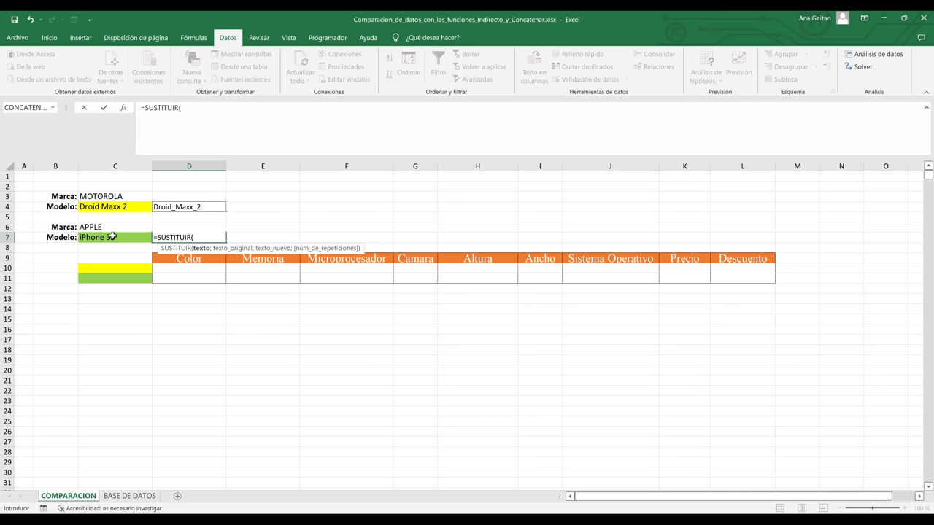
pyautogui.click(112, 237)
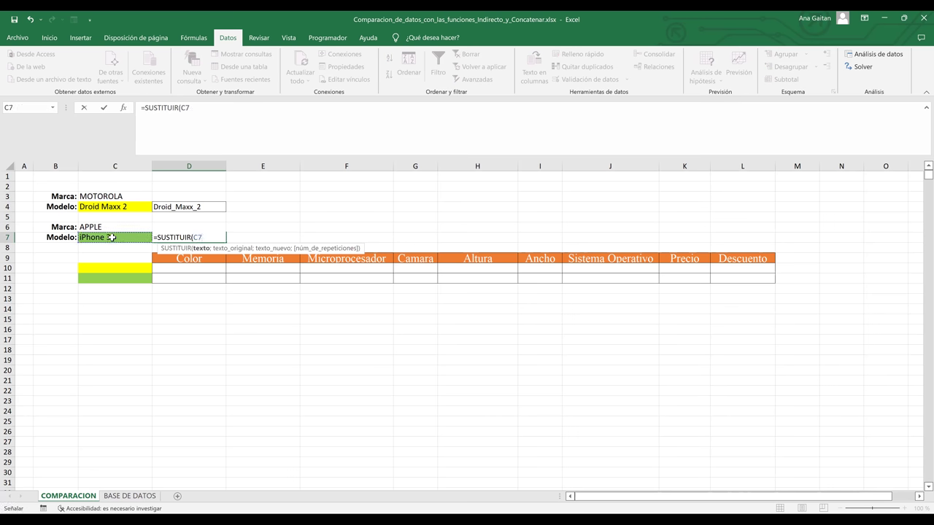
pyautogui.write(';"')
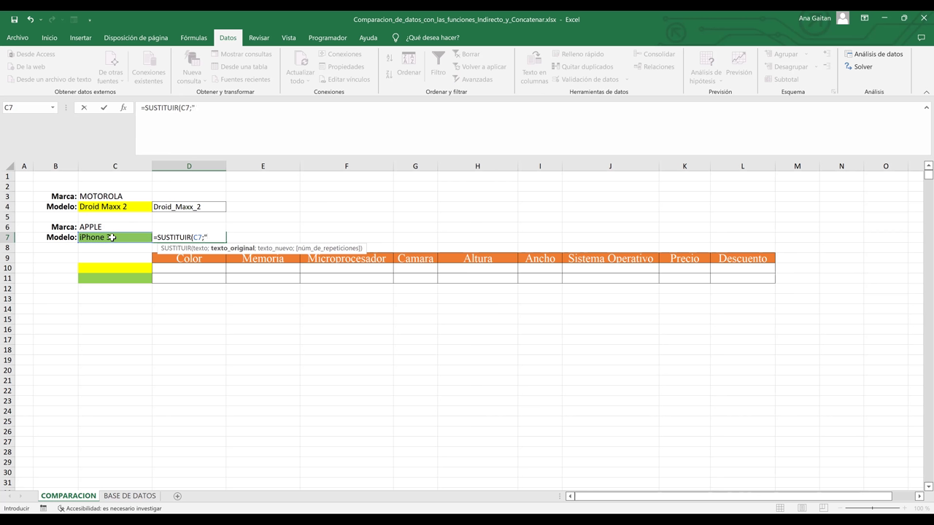
pyautogui.write(' ";')
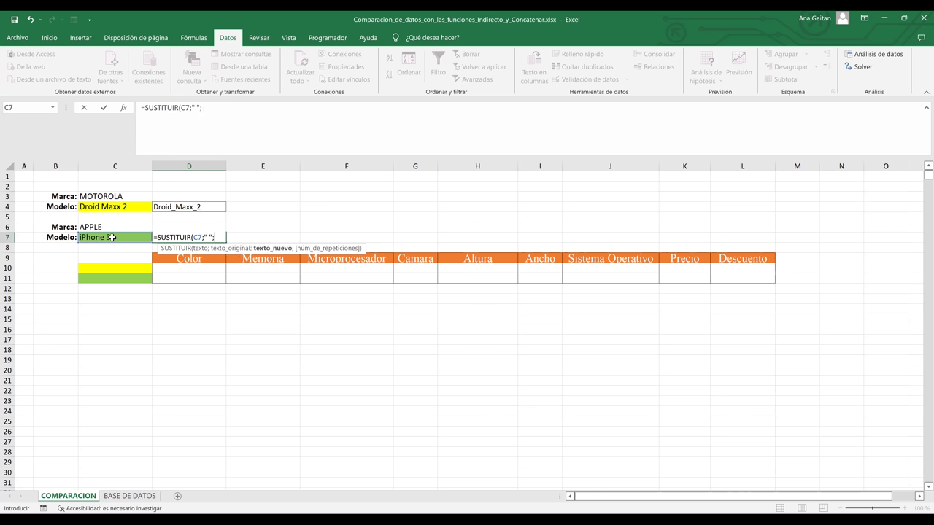
pyautogui.write('"_")')
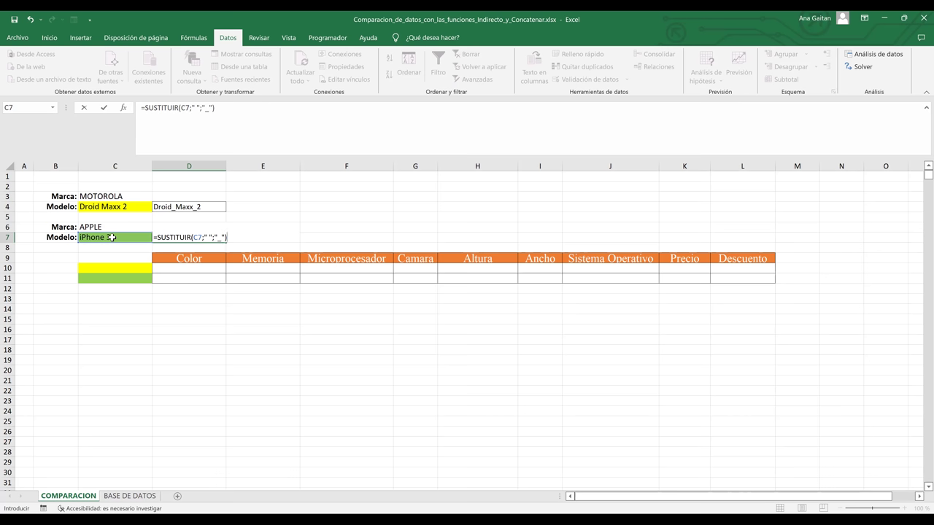
pyautogui.press('Return')
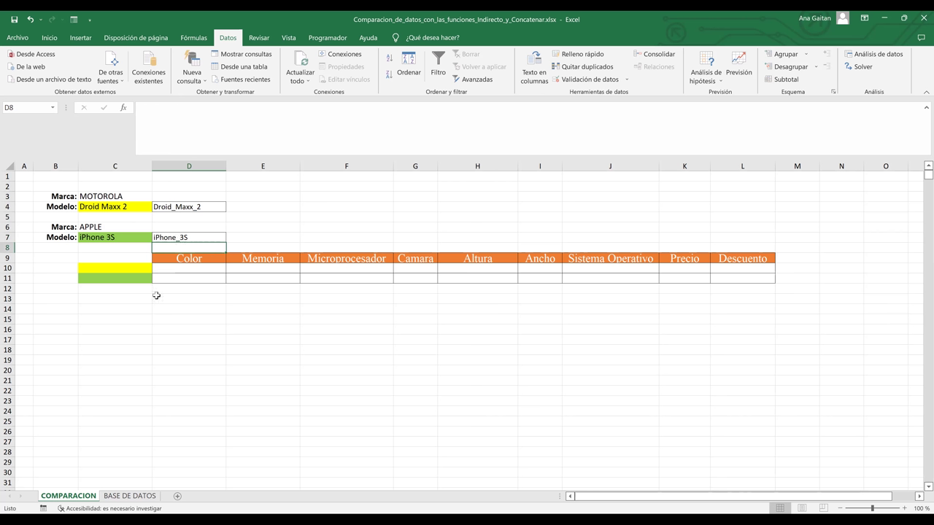
# Copy the Droid Maxx 2 model name from C4 into the yellow cell C10
pyautogui.click(213, 299)
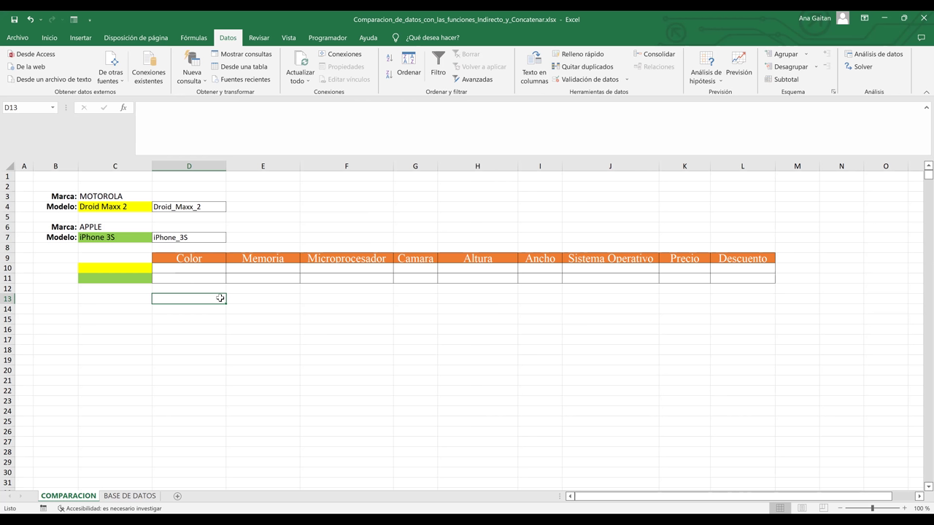
pyautogui.click(116, 278)
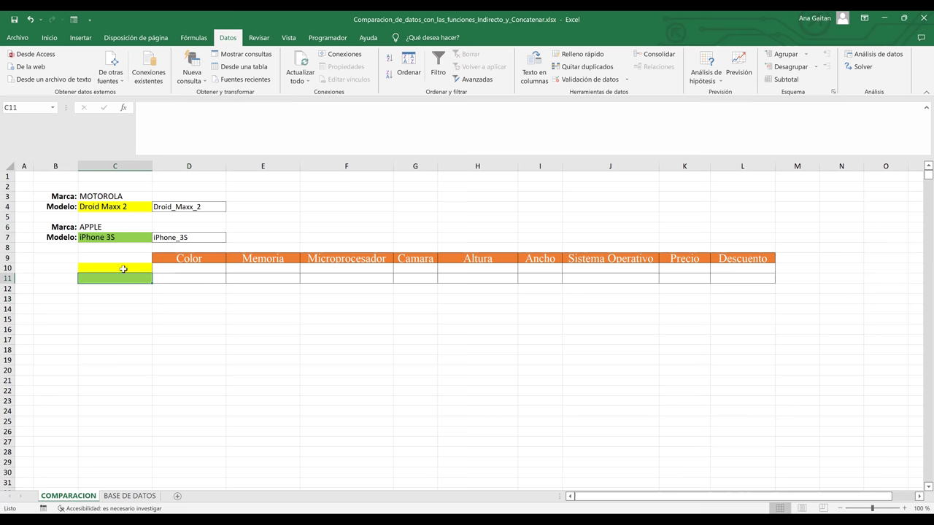
pyautogui.click(123, 268)
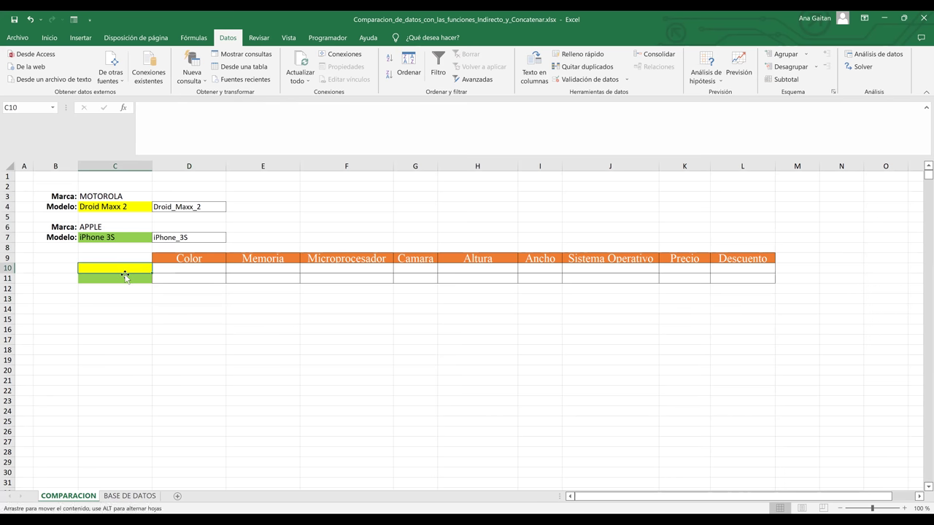
pyautogui.click(125, 278)
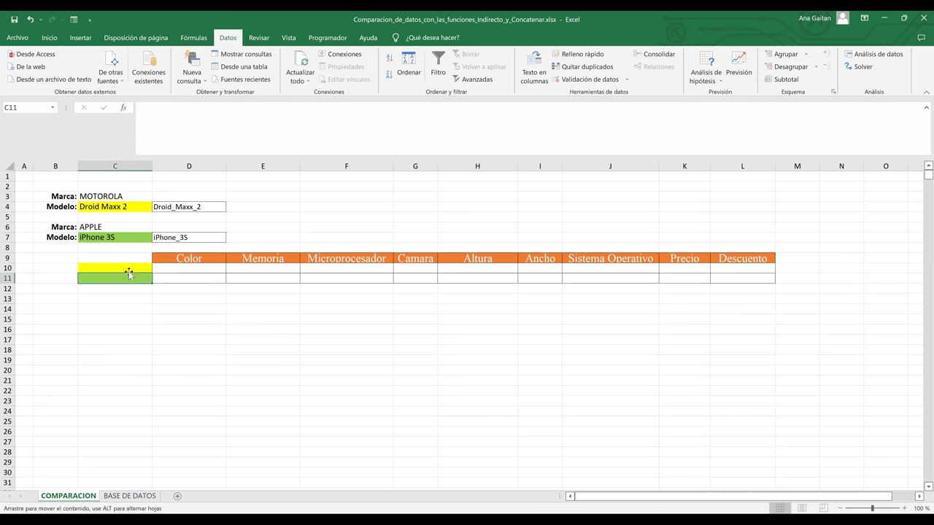
pyautogui.click(129, 271)
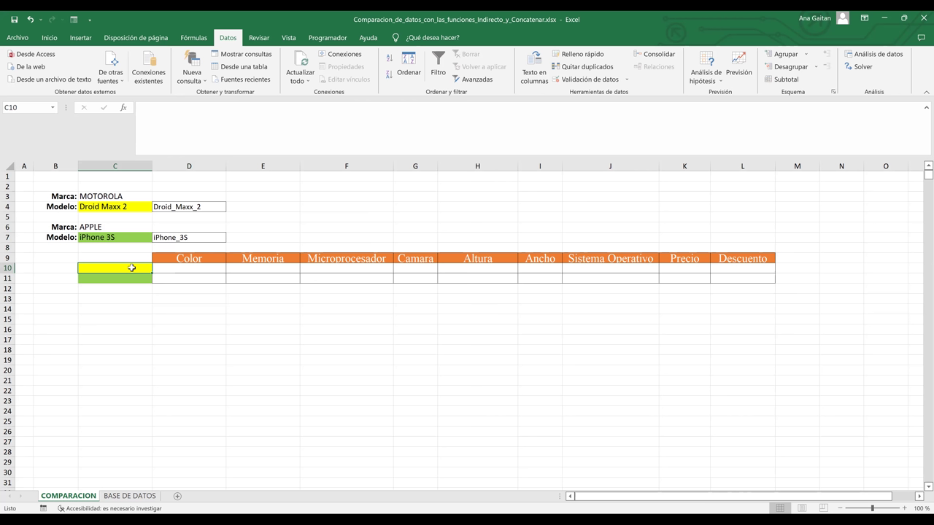
pyautogui.click(126, 208)
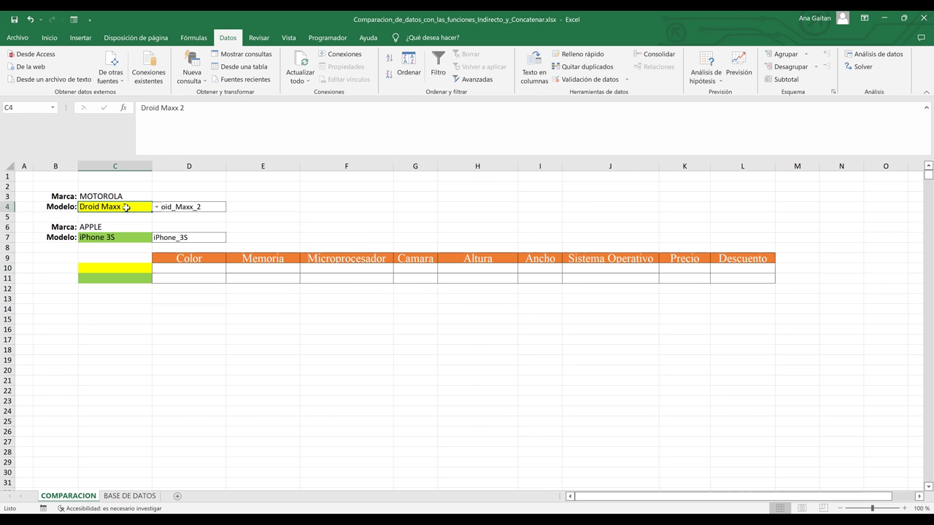
pyautogui.moveTo(199, 107); pyautogui.dragTo(97, 113)
pyautogui.hotkey('ctrl', 'c')
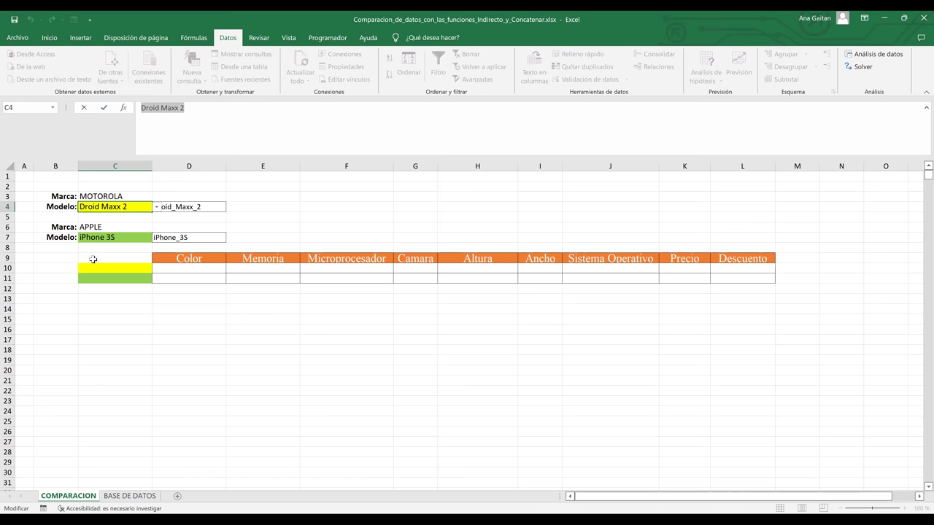
pyautogui.doubleClick(95, 269)
pyautogui.hotkey('ctrl', 'v')
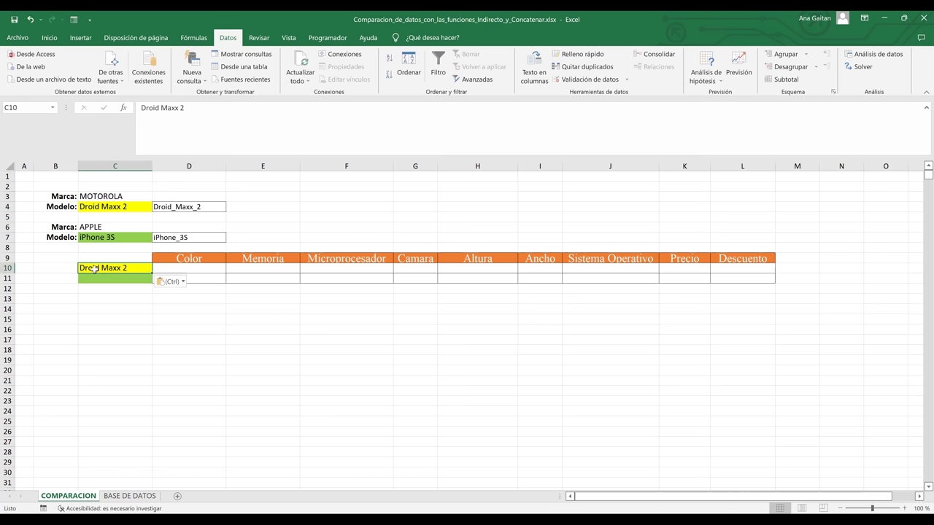
pyautogui.click(154, 300)
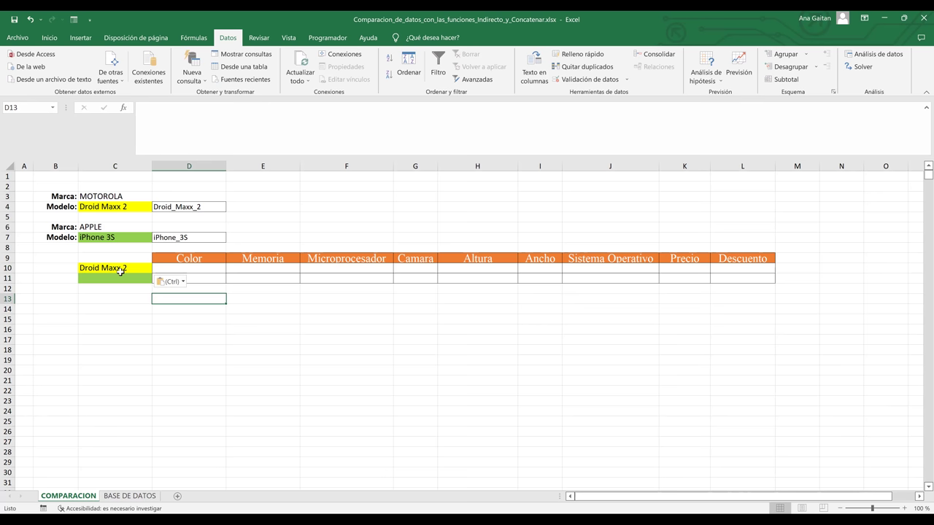
pyautogui.click(120, 270)
# Paste iPhone 3S from C7 into C11, then switch the Motorola model to Droid Turbo
pyautogui.click(119, 234)
pyautogui.hotkey('ctrl', 'c')
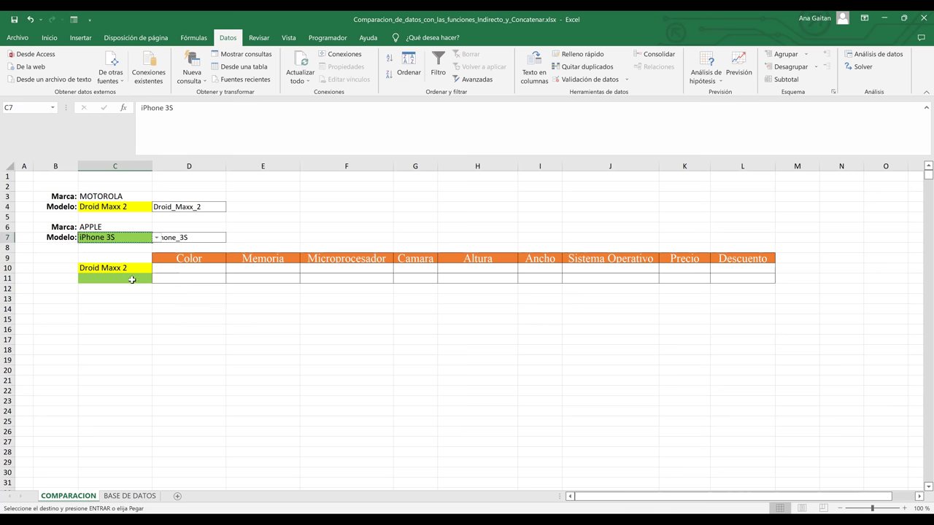
pyautogui.click(132, 279)
pyautogui.hotkey('ctrl', 'v')
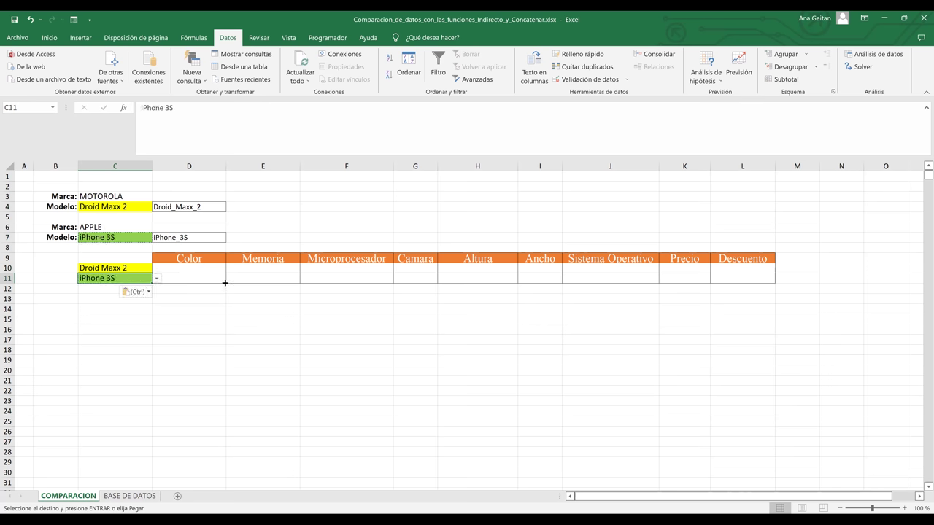
pyautogui.click(223, 281)
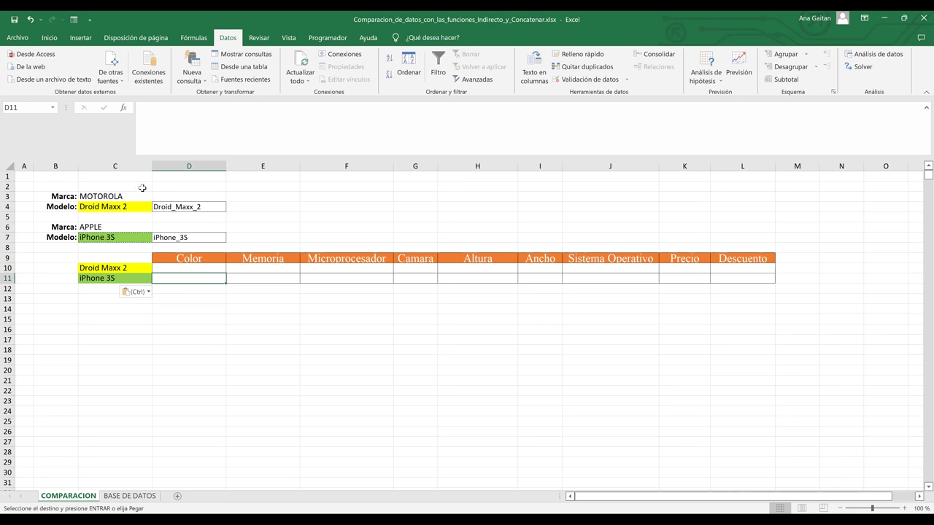
pyautogui.moveTo(150, 207); pyautogui.dragTo(156, 212)
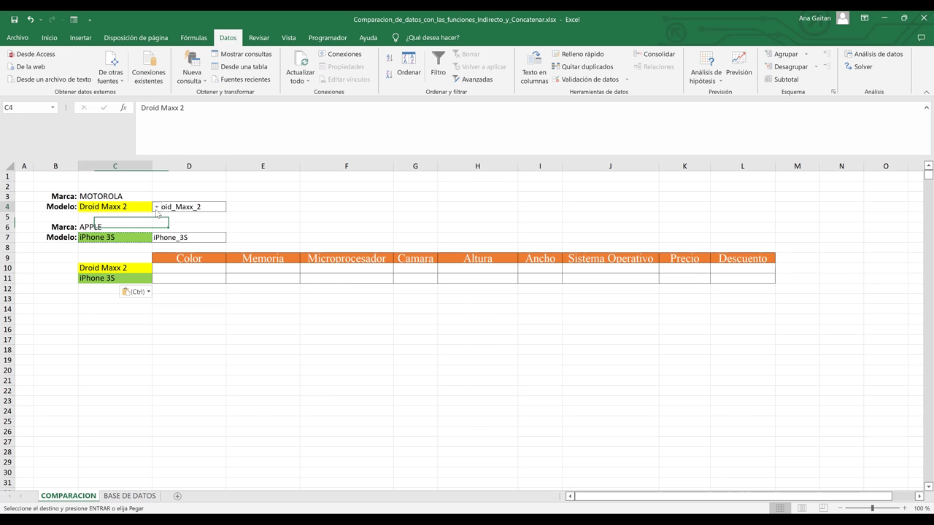
pyautogui.click(157, 211)
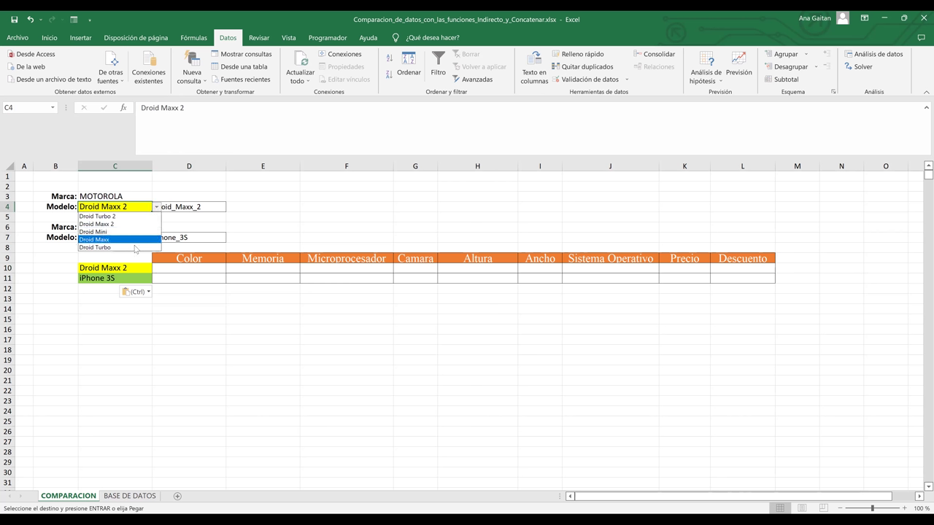
pyautogui.click(135, 248)
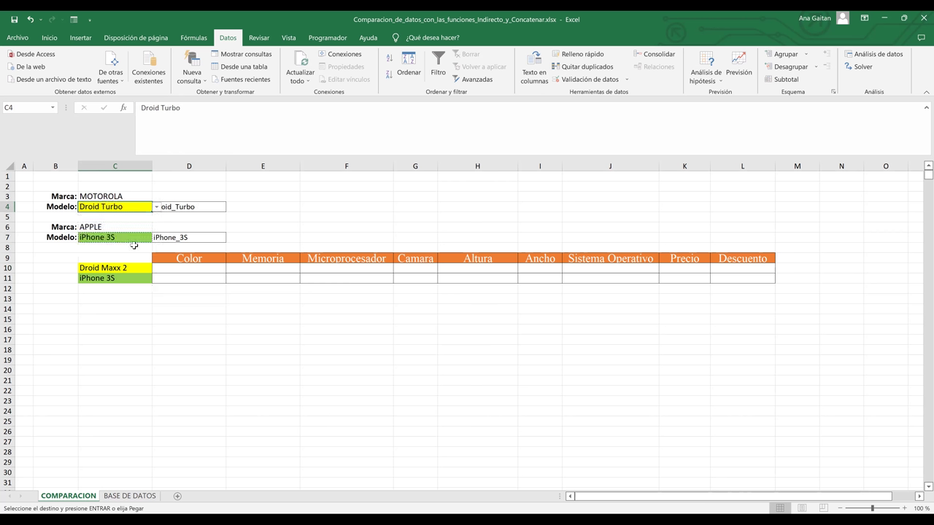
pyautogui.press('Escape')
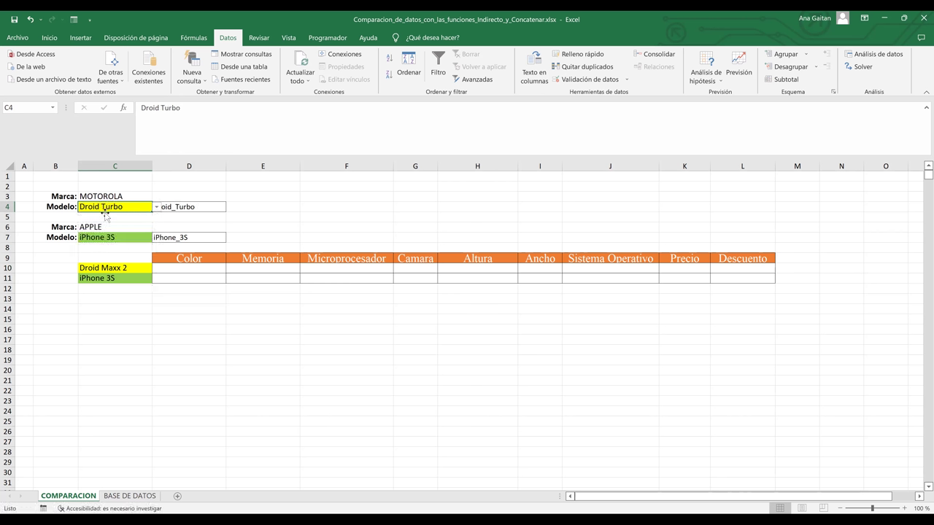
# Copy the new Motorola model into C10, undo the paste, and clear C10
pyautogui.click(106, 269)
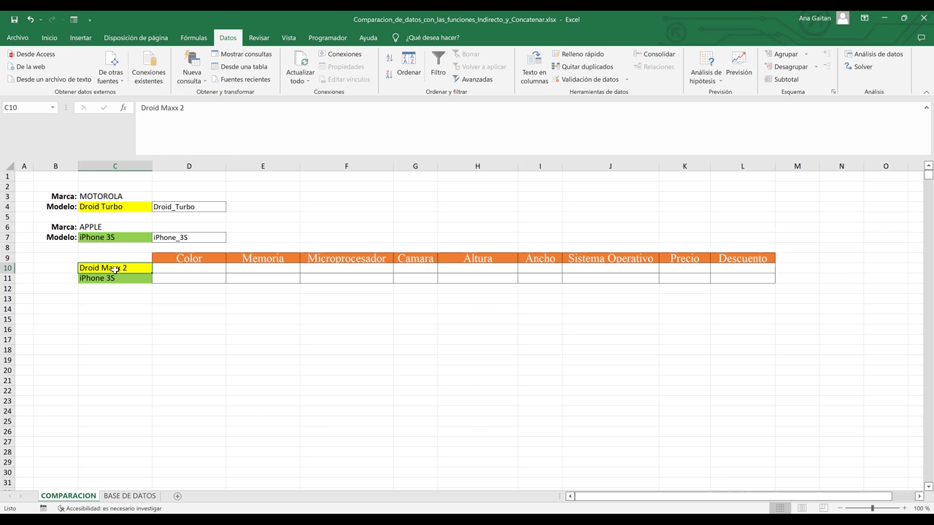
pyautogui.click(121, 207)
pyautogui.hotkey('ctrl', 'c')
pyautogui.click(120, 268)
pyautogui.hotkey('ctrl', 'v')
pyautogui.click(159, 312)
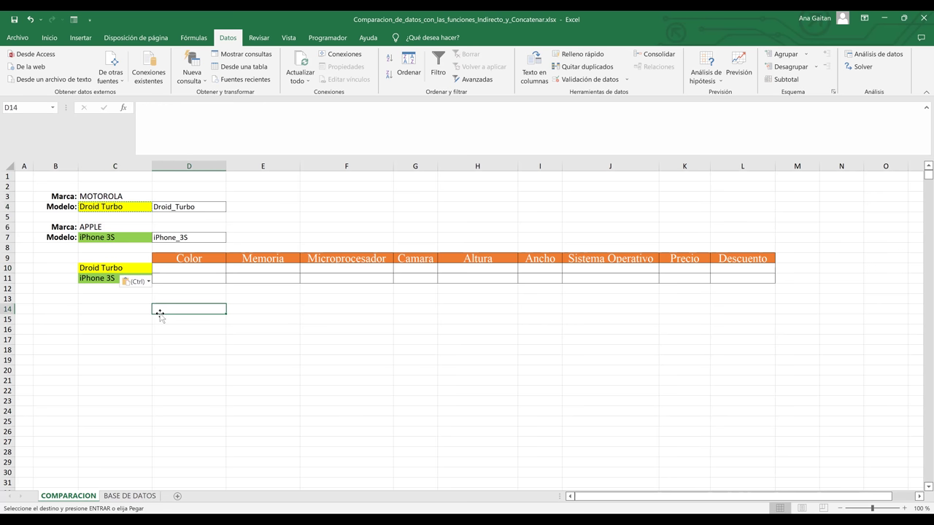
pyautogui.click(120, 269)
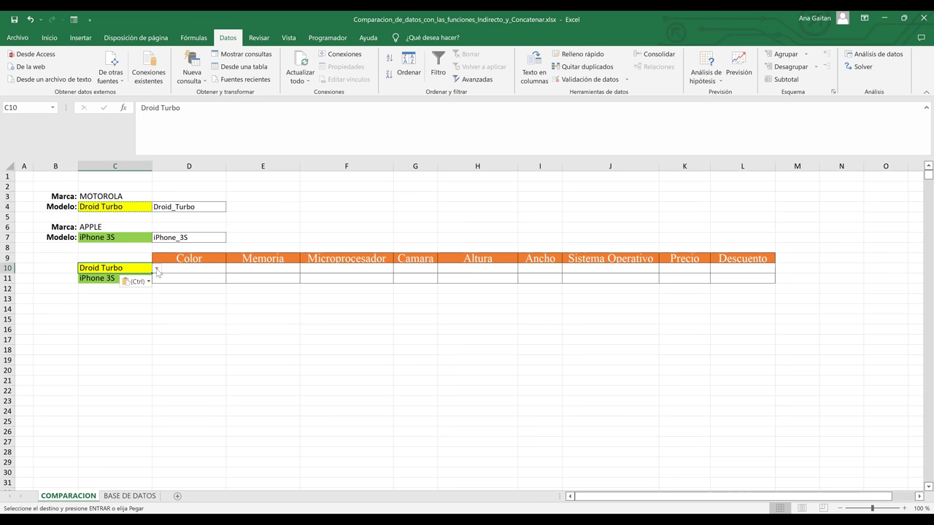
pyautogui.click(116, 279)
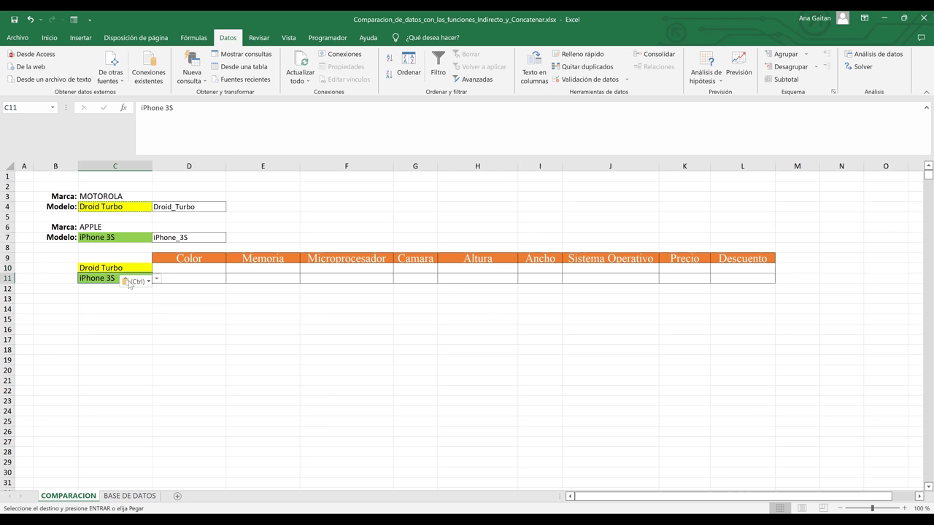
pyautogui.hotkey('ctrl', 'z')
pyautogui.hotkey('ctrl', 'z')
pyautogui.hotkey('ctrl', 'z')
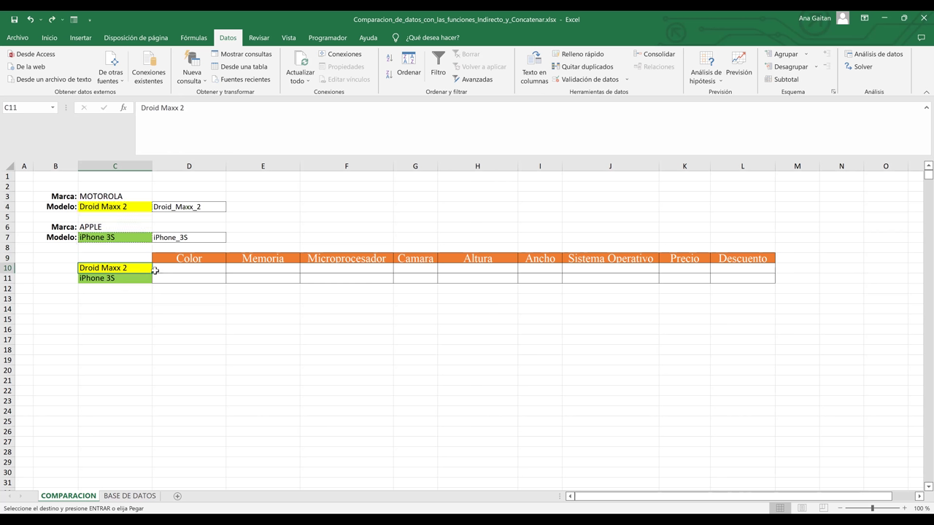
pyautogui.click(105, 268)
pyautogui.press('Delete')
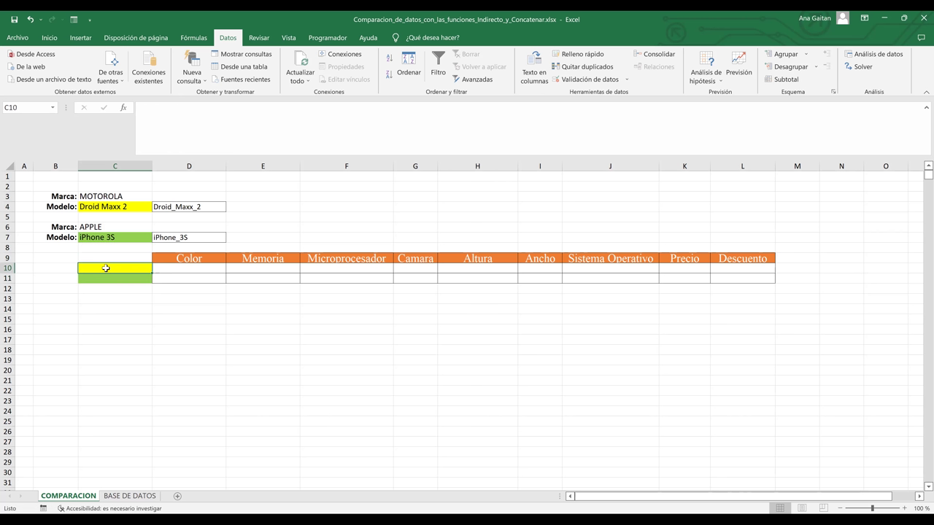
# Enter the formula =C4 in C10 so it displays Droid Maxx 2
pyautogui.click(137, 210)
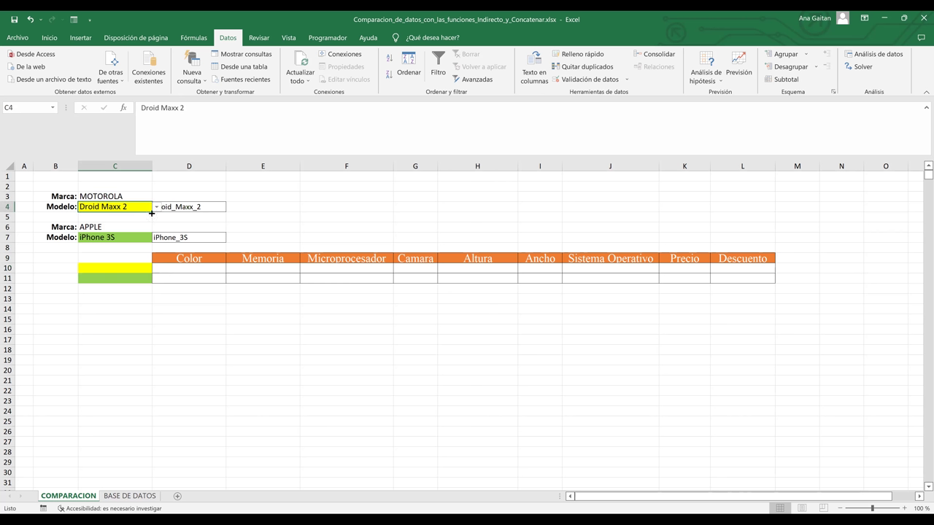
pyautogui.click(128, 267)
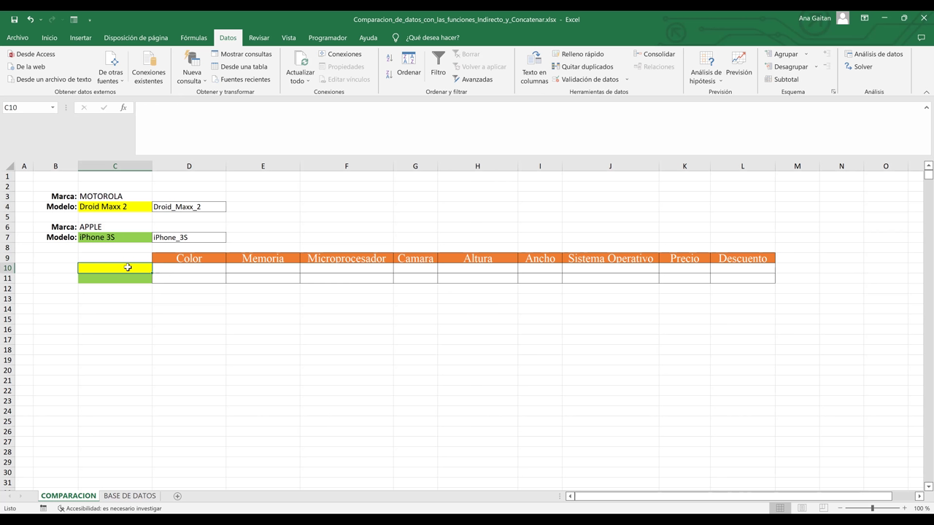
pyautogui.doubleClick(128, 268)
pyautogui.write('0')
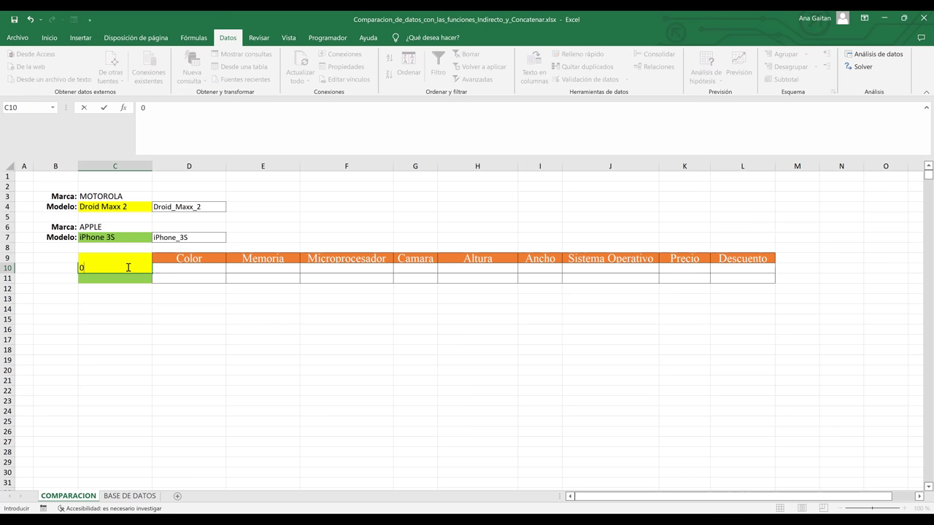
pyautogui.press('BackSpace')
pyautogui.write('=')
pyautogui.click(94, 208)
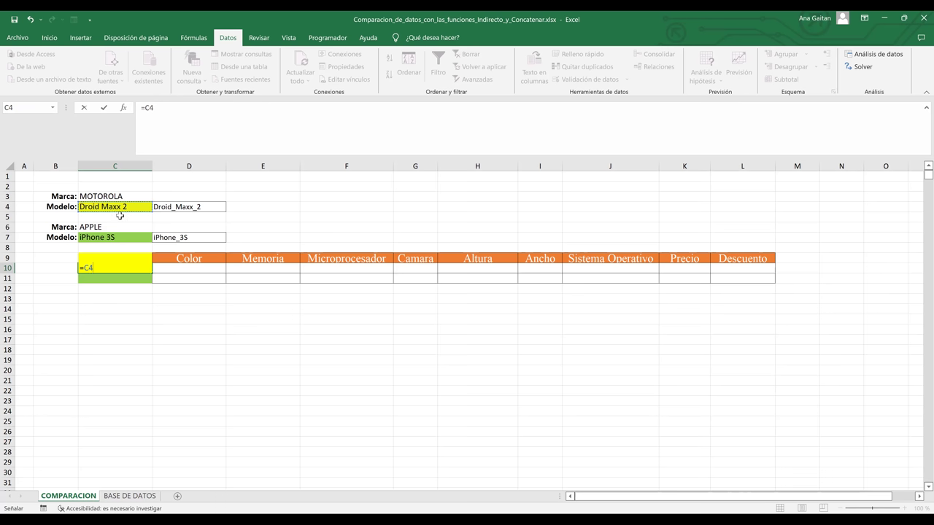
pyautogui.press('Return')
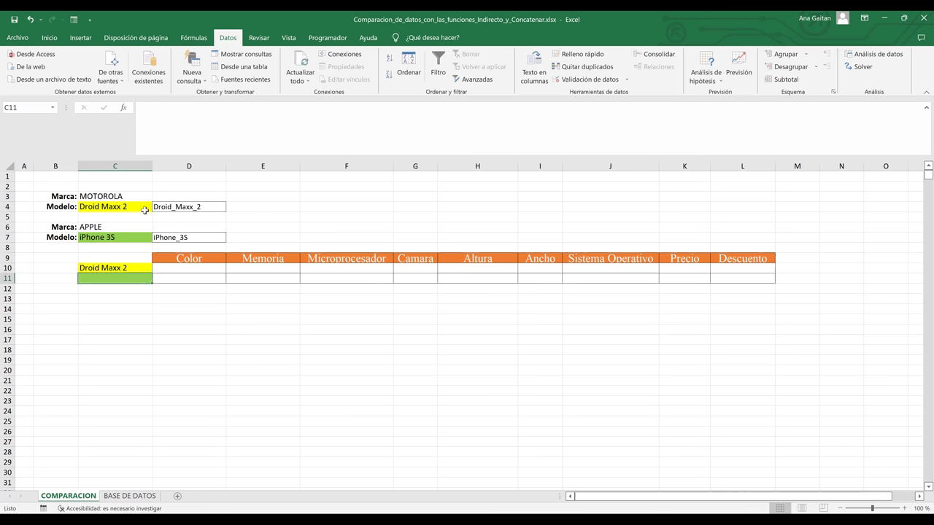
# Choose Droid Maxx as the Motorola model in C4 and confirm C10 follows
pyautogui.click(144, 209)
pyautogui.click(156, 208)
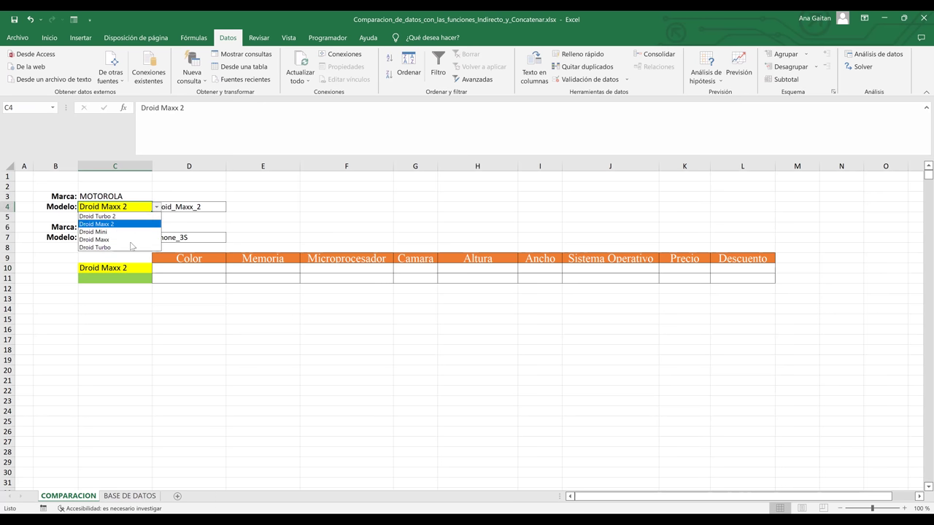
pyautogui.click(129, 240)
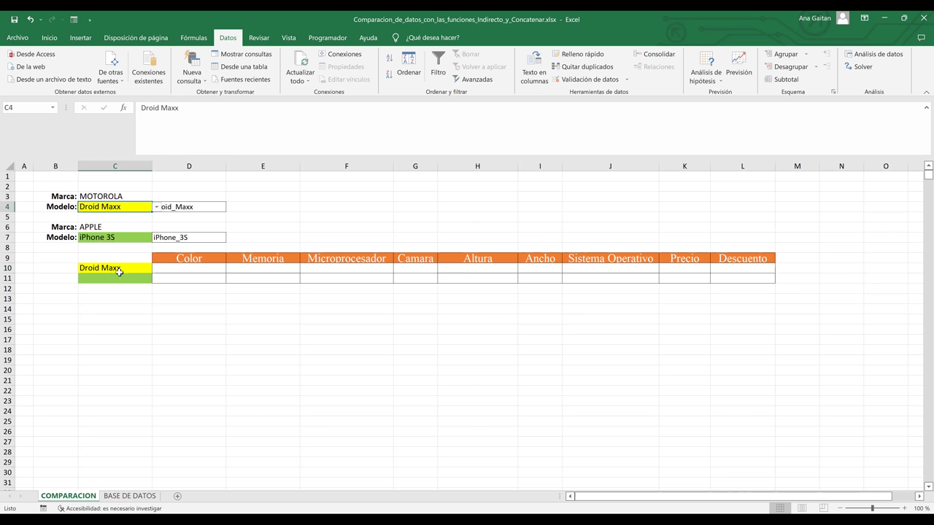
pyautogui.click(119, 270)
# Enter the formula =C7 in C11 to mirror the Apple model
pyautogui.click(120, 280)
pyautogui.doubleClick(121, 281)
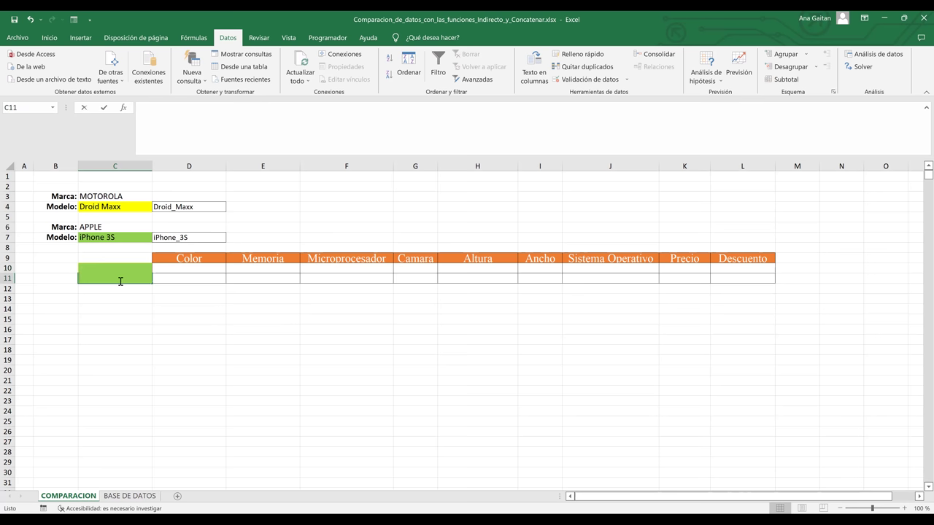
pyautogui.write('=')
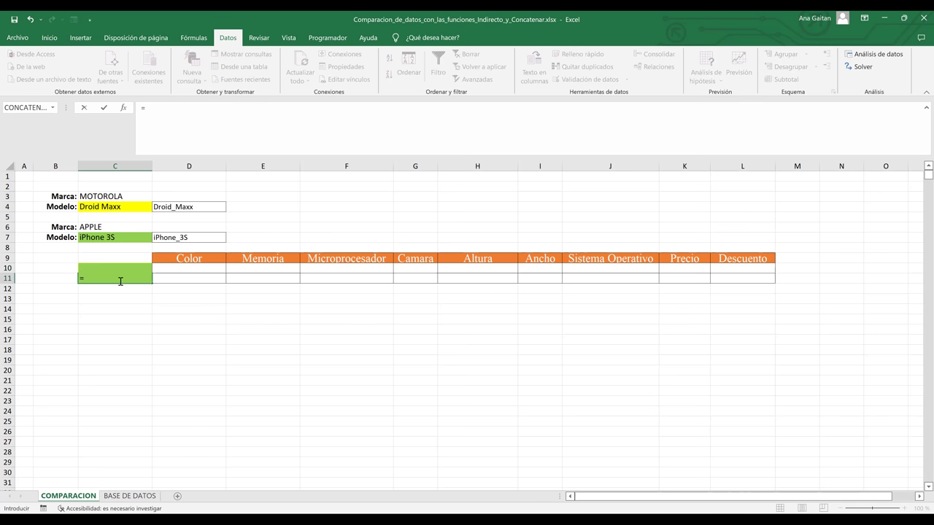
pyautogui.click(96, 237)
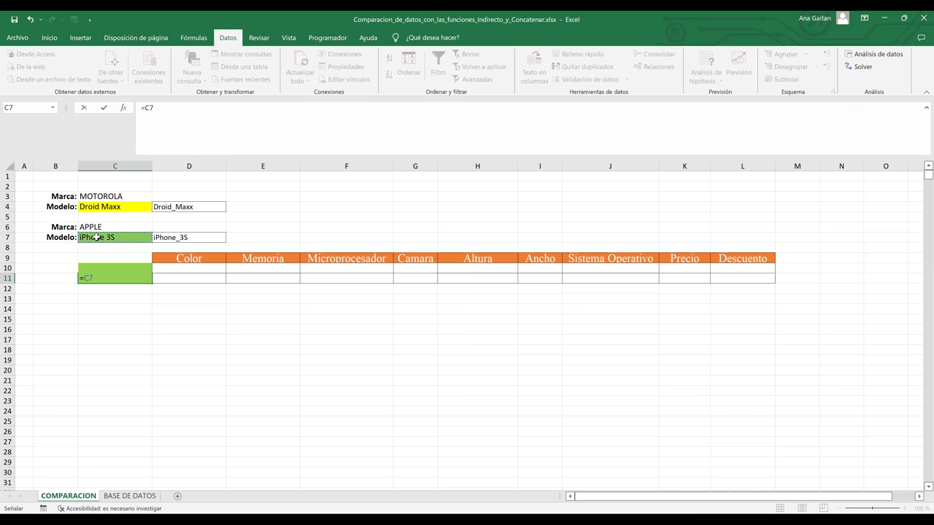
pyautogui.press('Return')
# Test C7's dropdown with iPhone 5S, then set it back to iPhone 3S
pyautogui.click(128, 238)
pyautogui.click(157, 238)
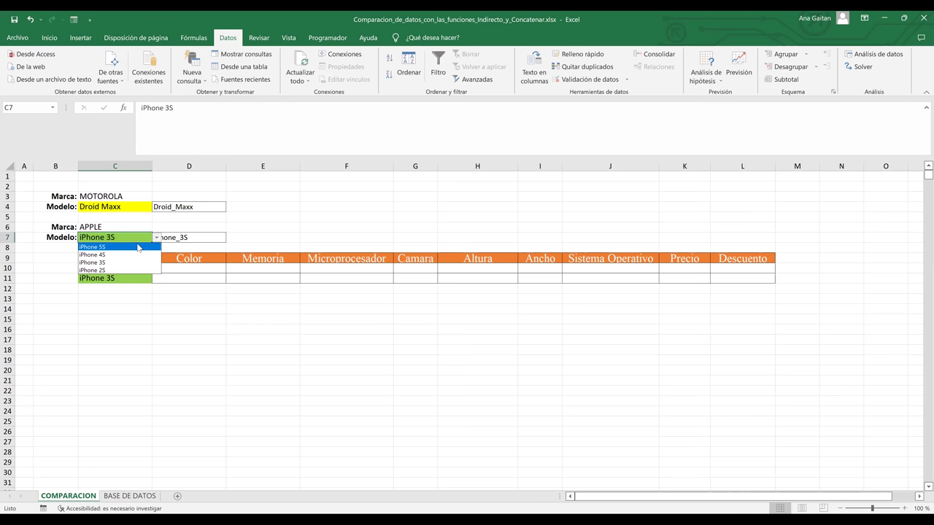
pyautogui.click(137, 247)
pyautogui.click(102, 296)
pyautogui.moveTo(106, 269); pyautogui.dragTo(105, 278)
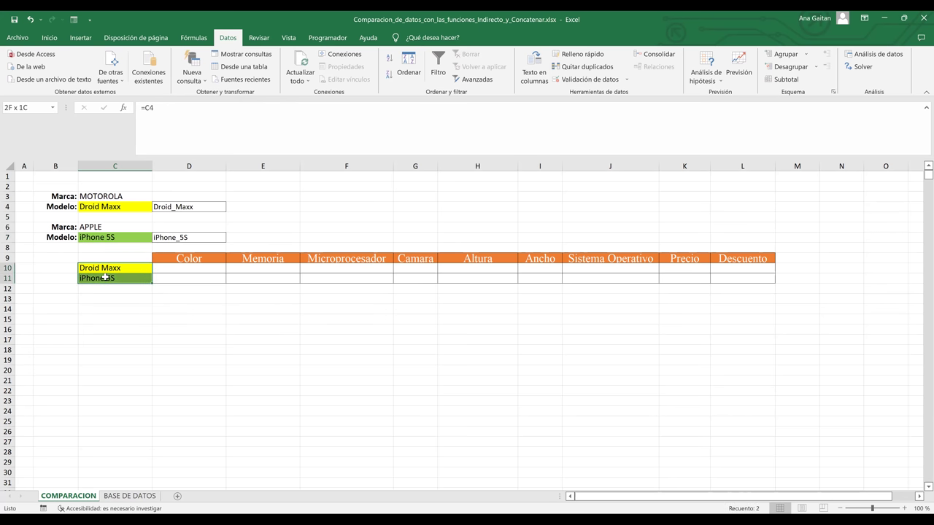
pyautogui.click(109, 239)
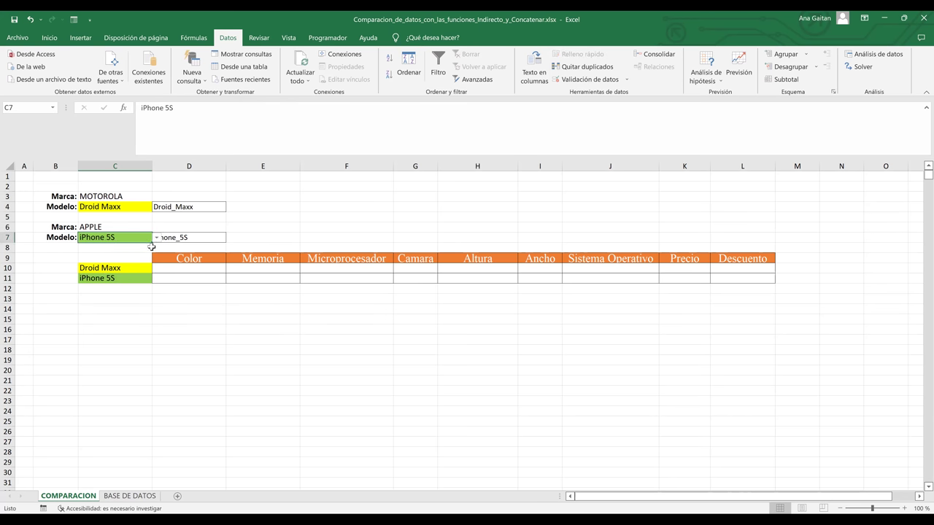
pyautogui.click(157, 238)
pyautogui.click(116, 261)
pyautogui.click(207, 288)
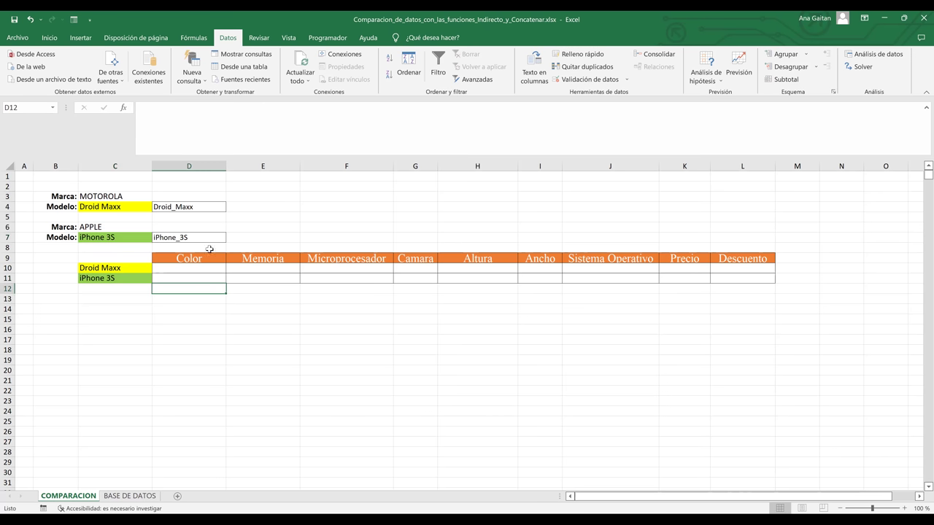
pyautogui.click(177, 208)
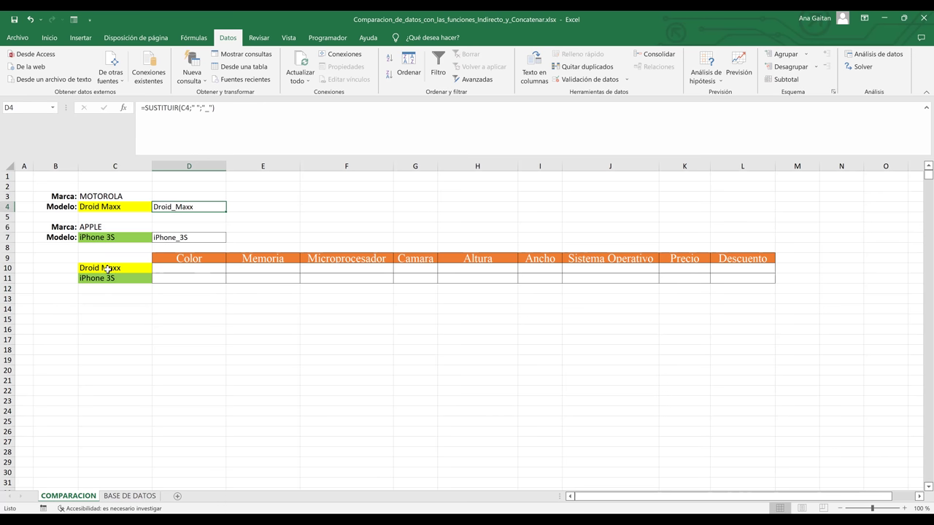
pyautogui.click(107, 269)
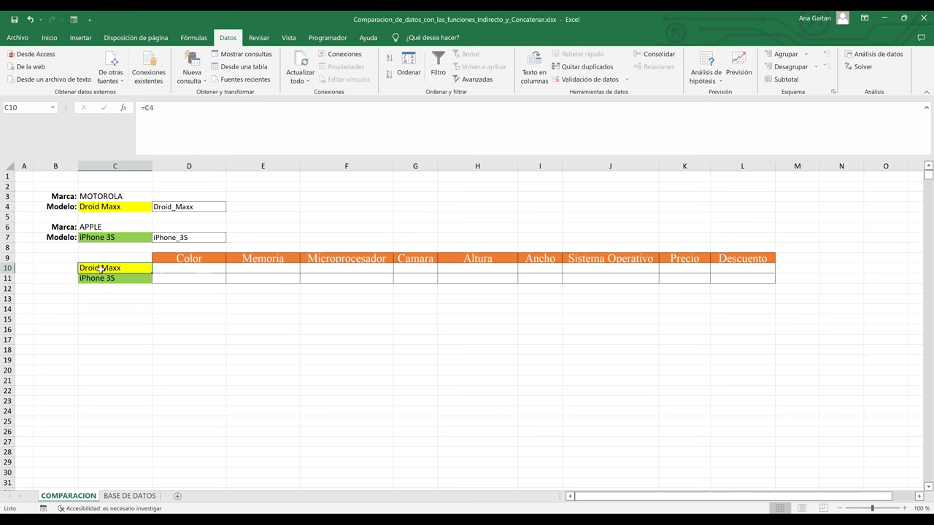
pyautogui.click(172, 270)
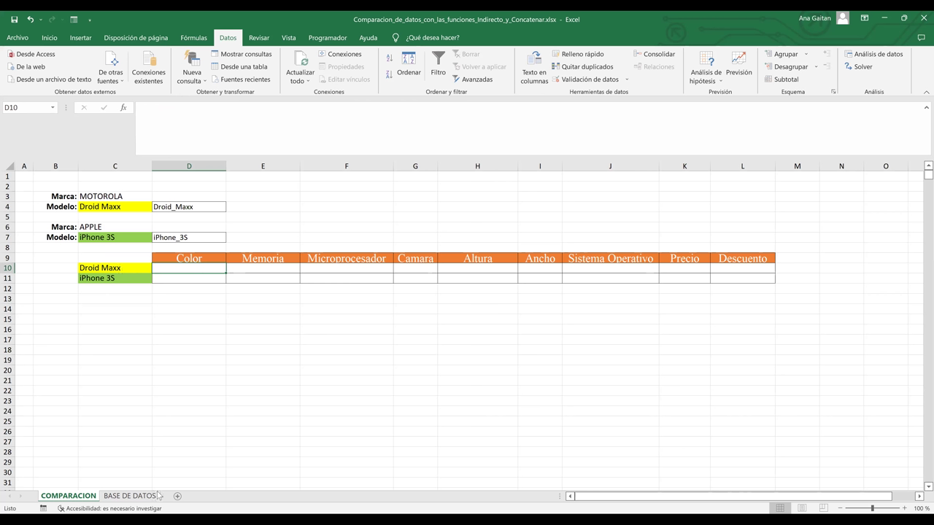
pyautogui.click(135, 496)
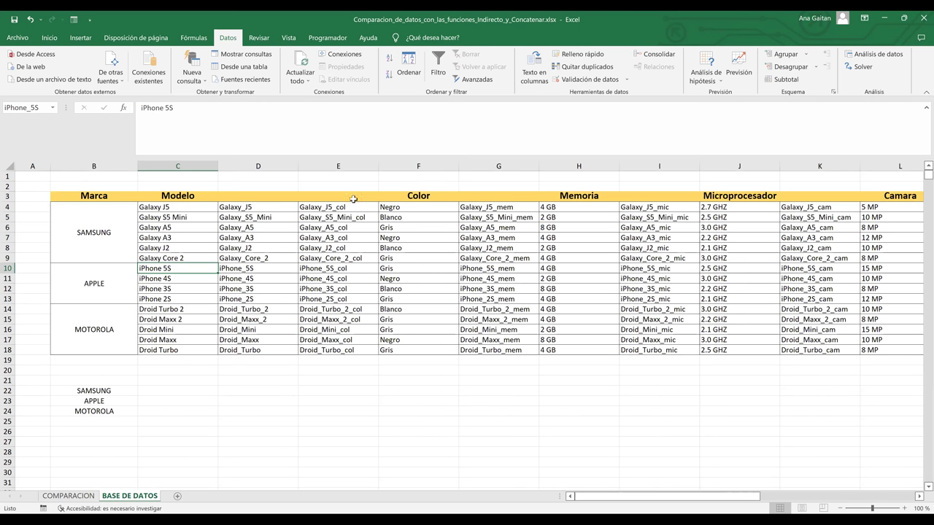
pyautogui.click(346, 212)
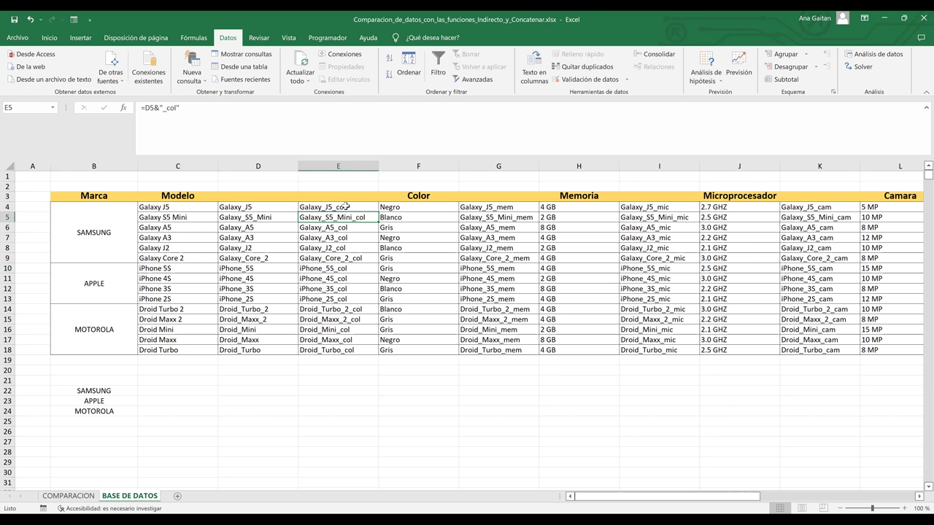
pyautogui.press('Up')
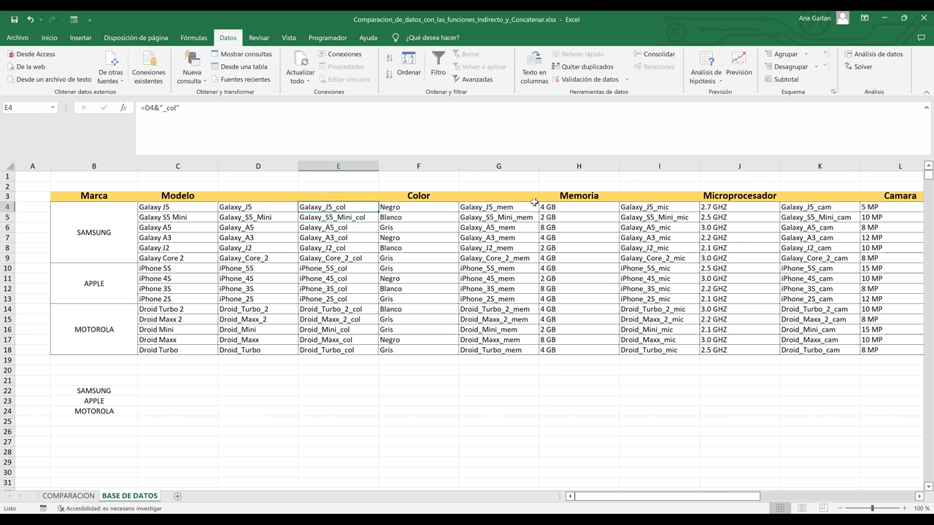
pyautogui.click(514, 207)
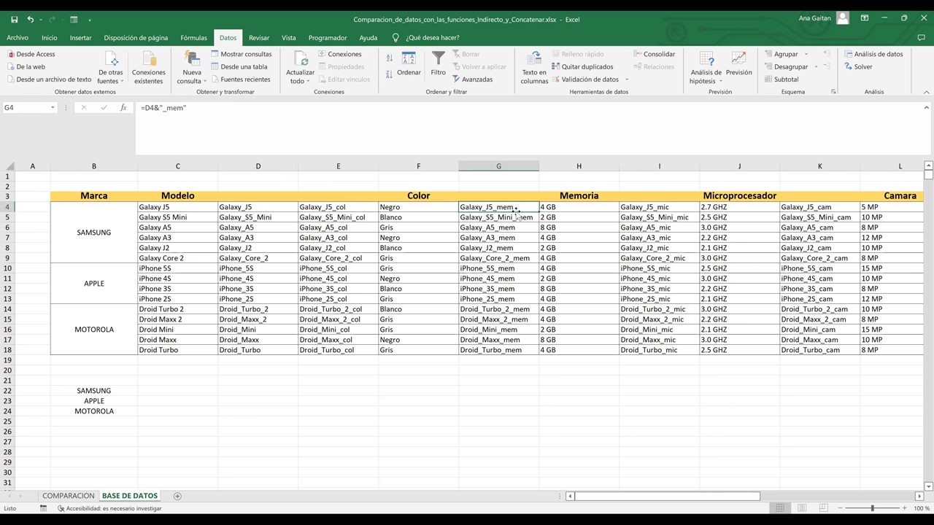
pyautogui.click(679, 207)
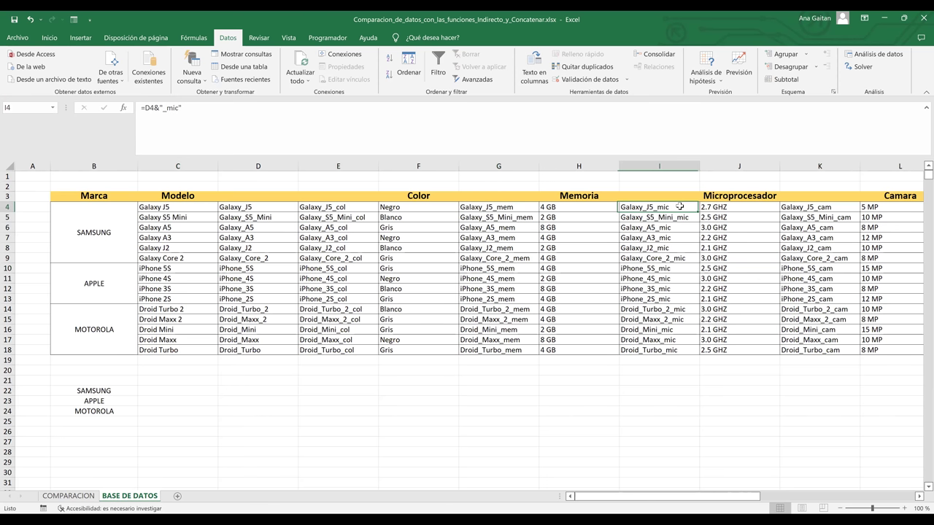
pyautogui.click(832, 209)
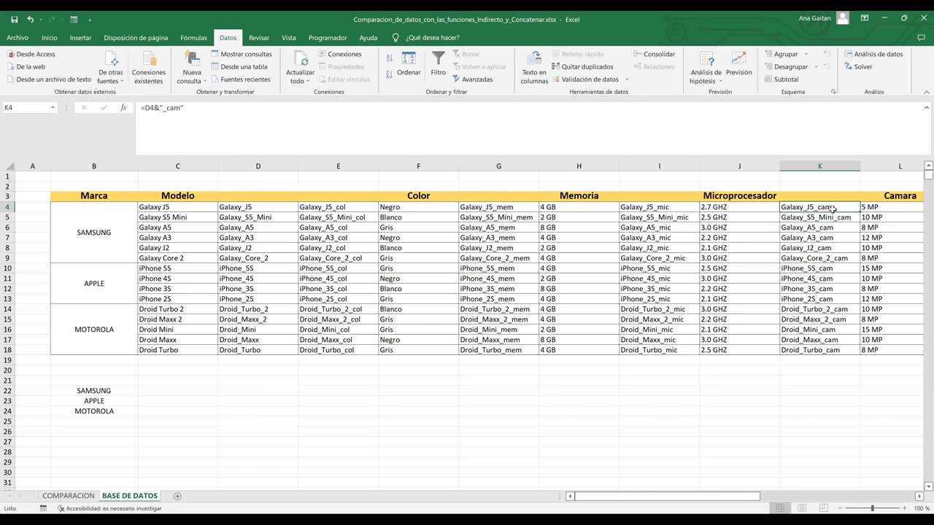
pyautogui.press('Right')
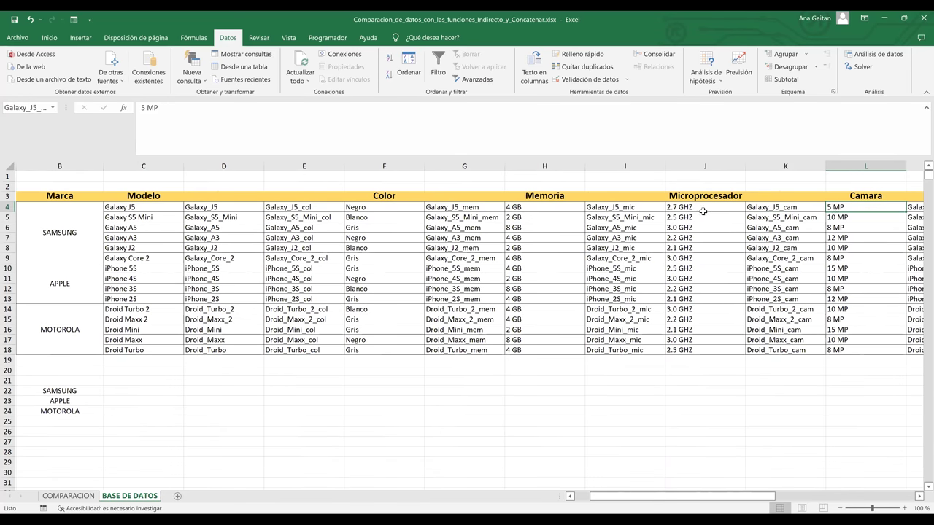
pyautogui.press('Right')
pyautogui.press('Right')
pyautogui.press('Right')
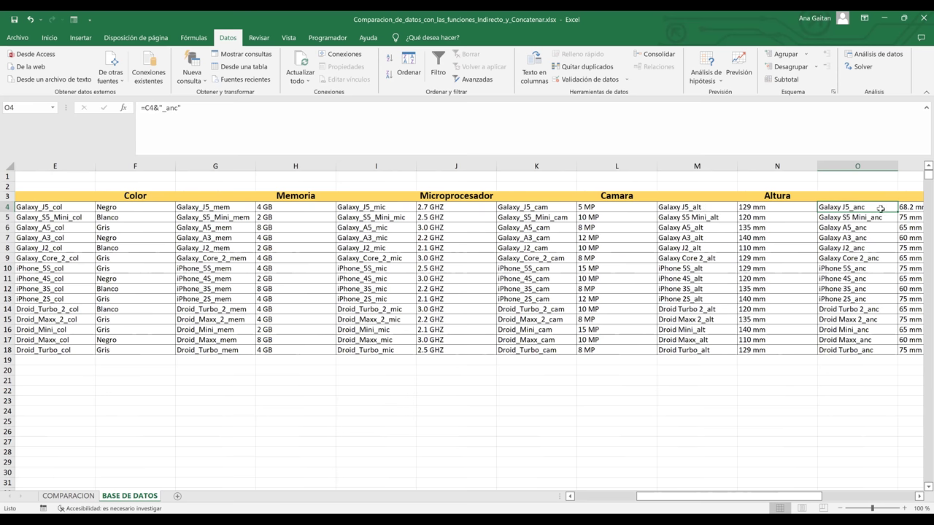
pyautogui.press('Right')
pyautogui.press('Right')
pyautogui.press('Right')
pyautogui.press('Right')
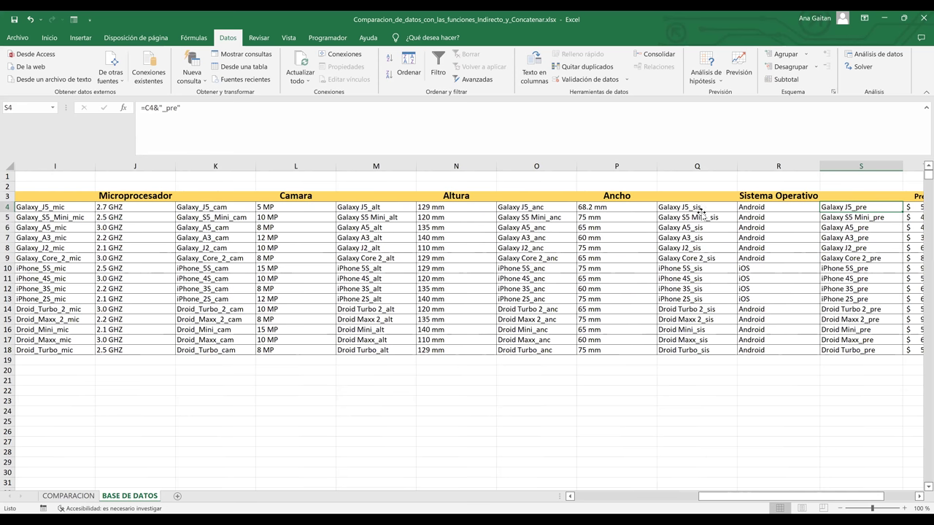
pyautogui.press('Left')
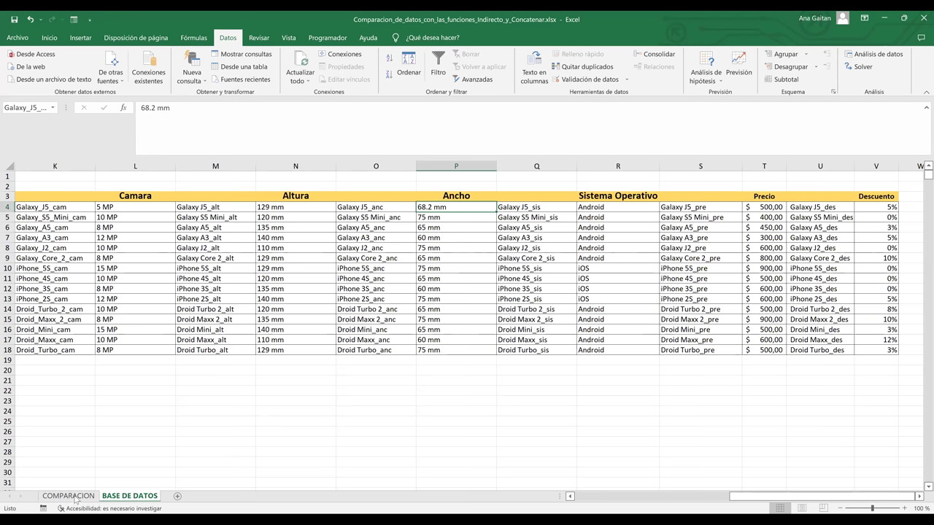
pyautogui.press('Home')
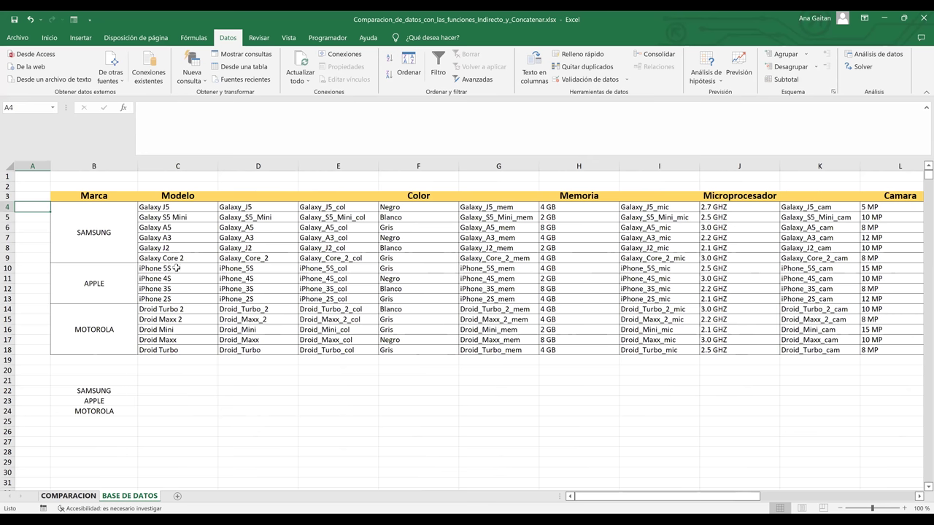
# On the COMPARACION sheet, enter an INDIRECTO formula combining D4 and _col in D10
pyautogui.hotkey('ctrl', 'pageup')
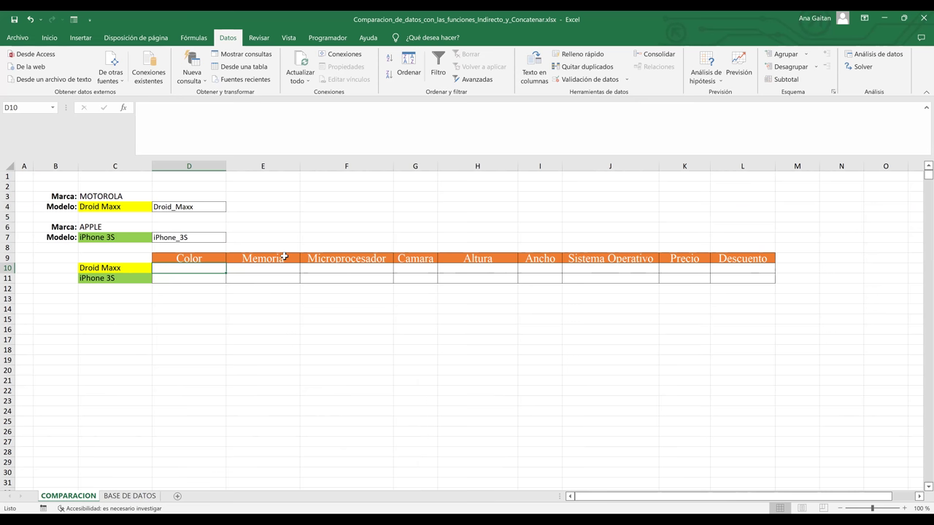
pyautogui.write('=')
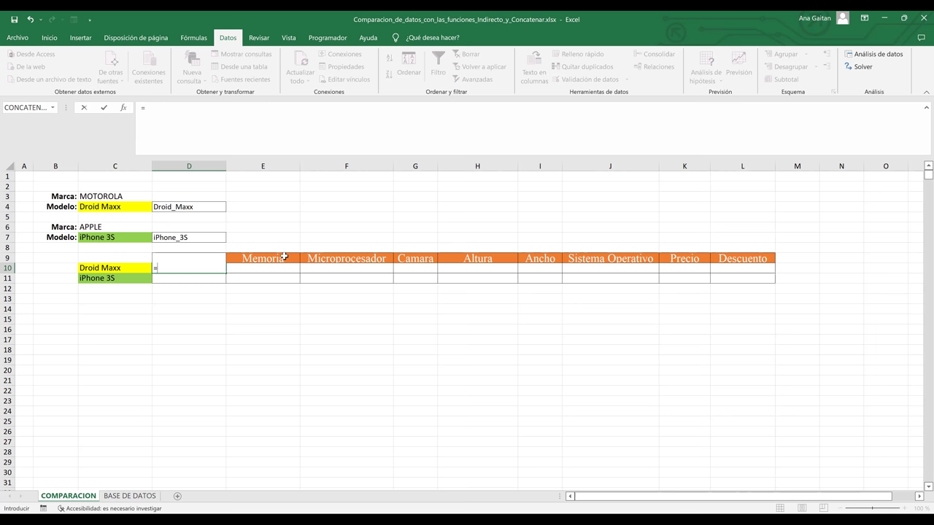
pyautogui.write('indi')
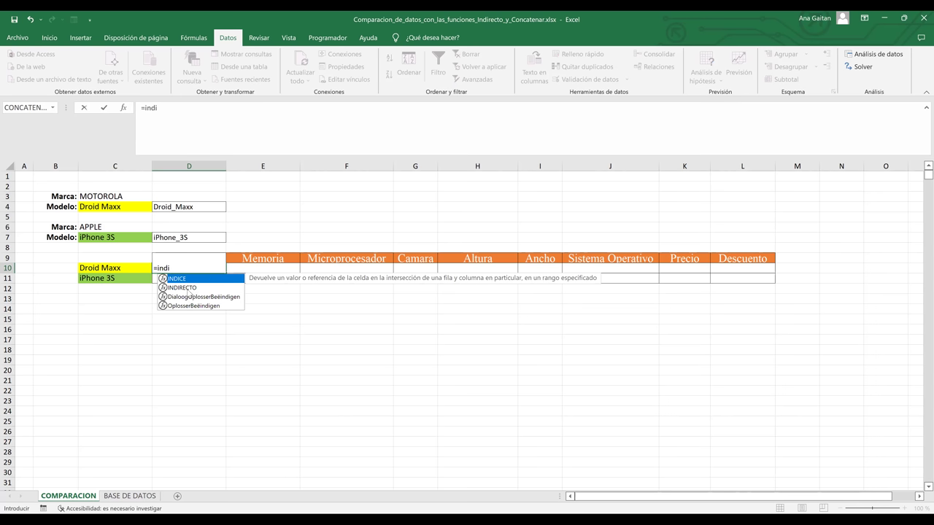
pyautogui.doubleClick(188, 288)
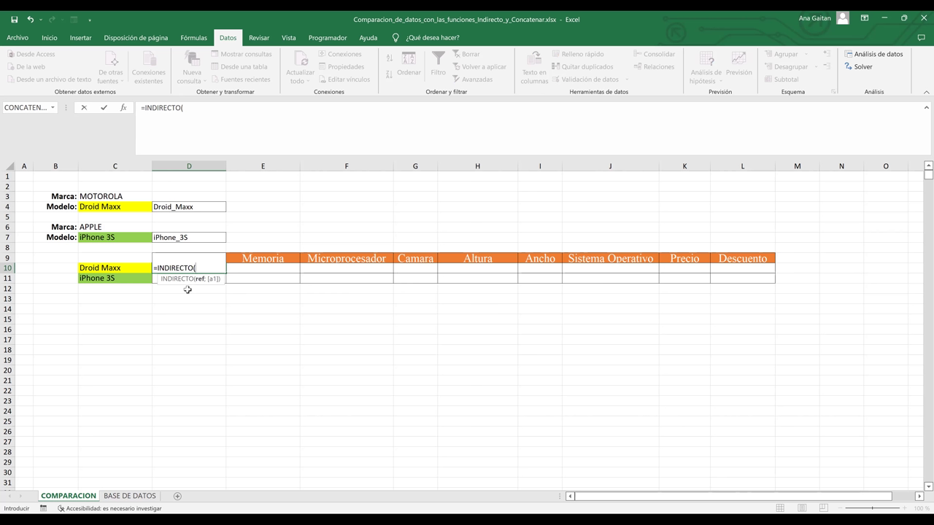
pyautogui.click(182, 207)
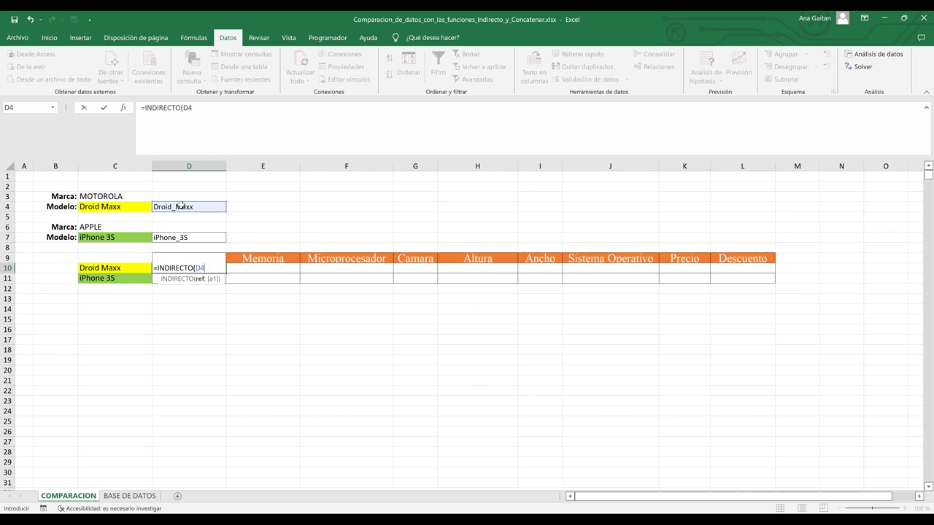
pyautogui.write('&')
pyautogui.write('_')
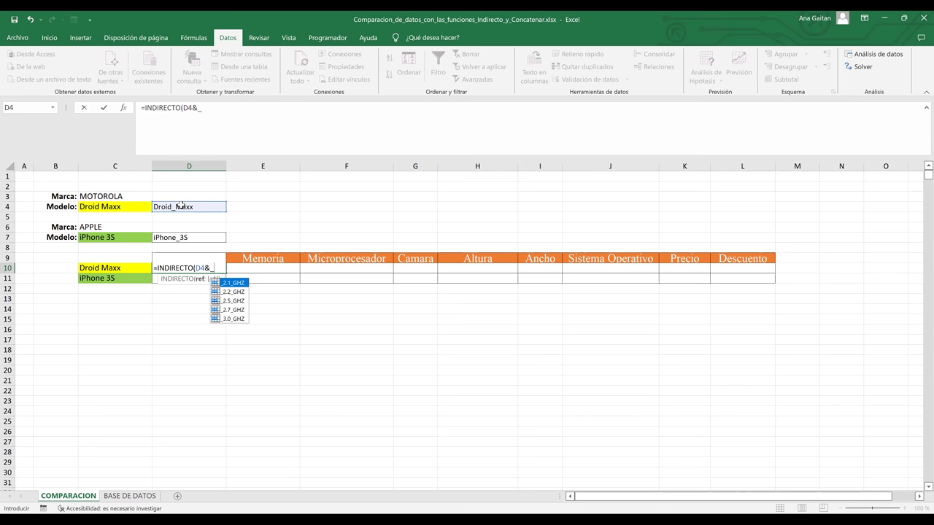
pyautogui.write('col')
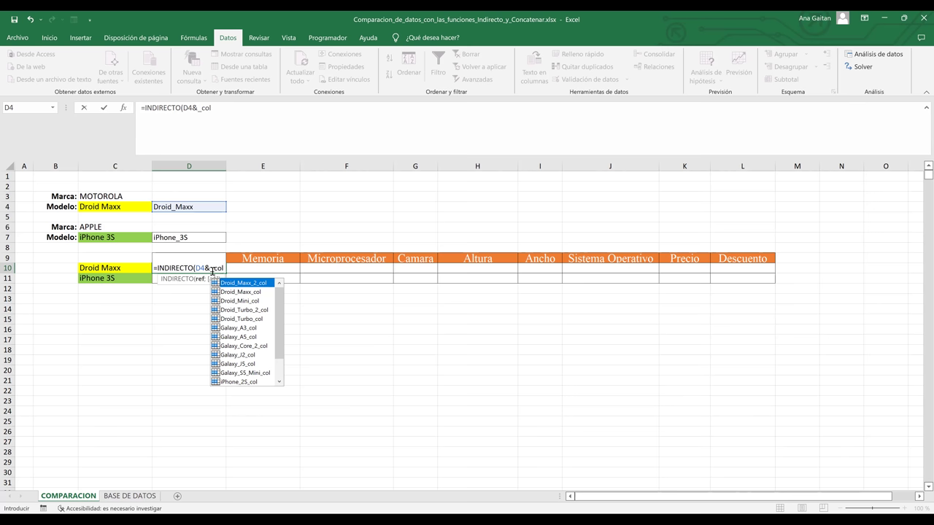
pyautogui.press('Return')
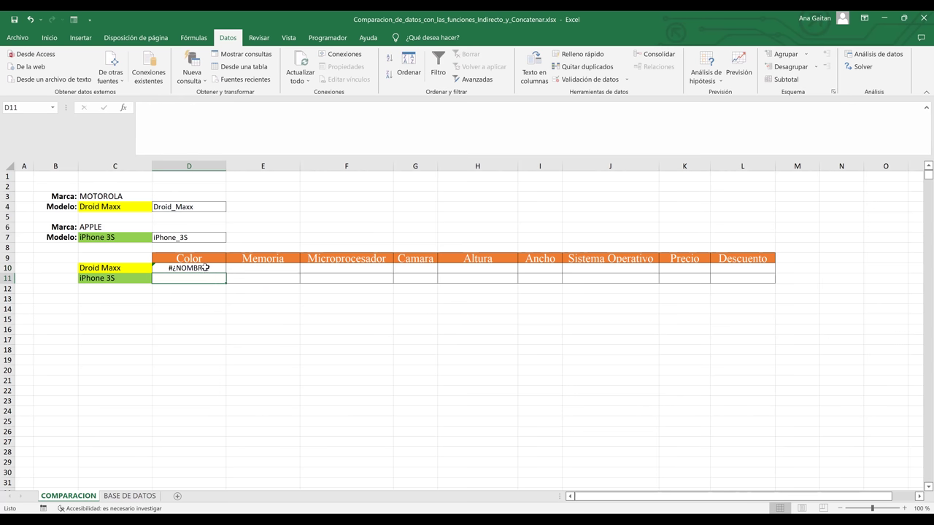
# Fix D10's formula to =INDIRECTO(D4&"_col") so it returns Negro for the Droid Maxx
pyautogui.click(205, 268)
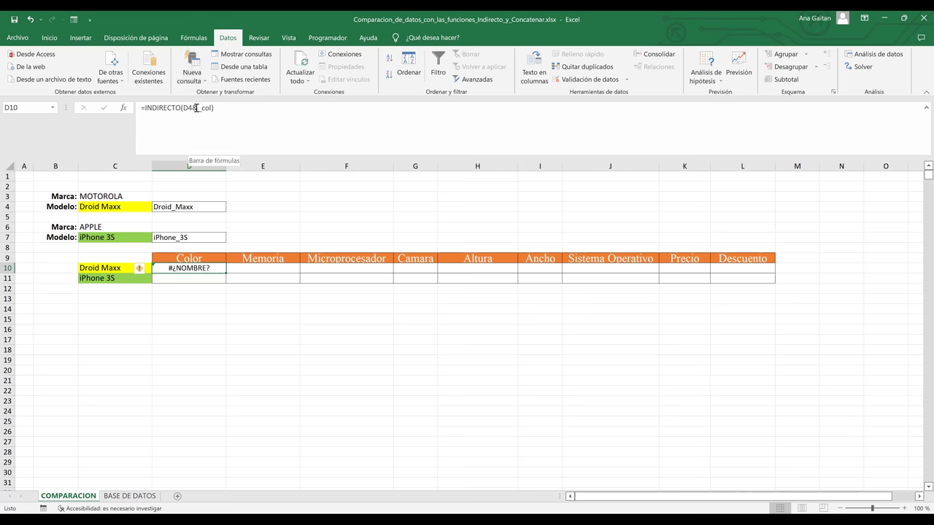
pyautogui.click(219, 110)
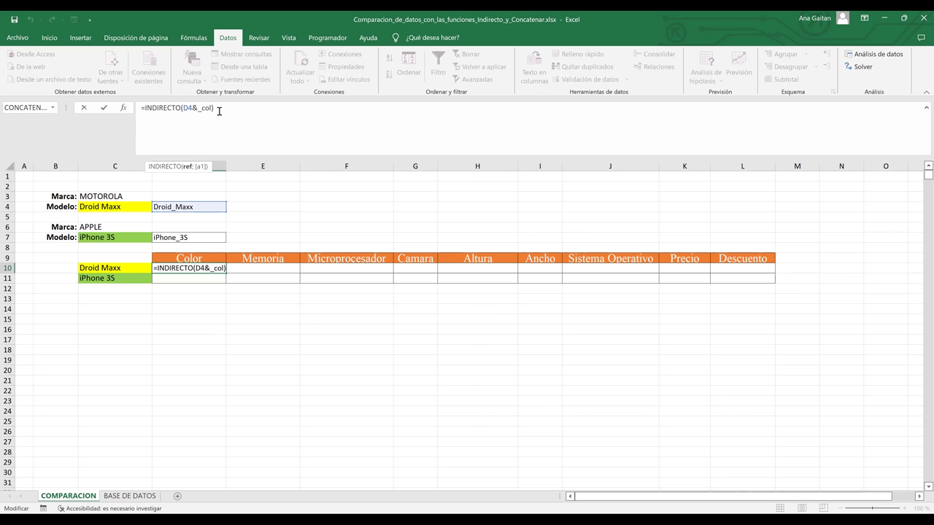
pyautogui.click(199, 108)
pyautogui.write(';')
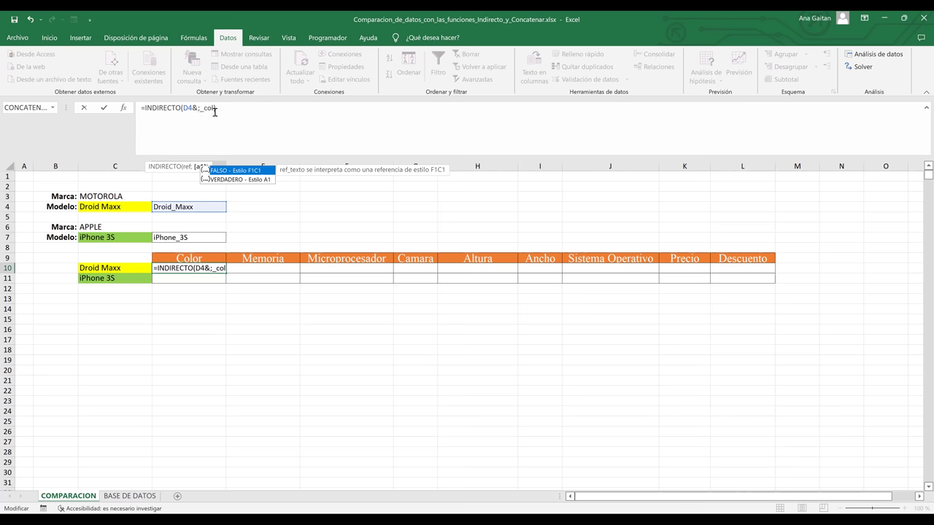
pyautogui.press('BackSpace')
pyautogui.click(214, 110)
pyautogui.write(')')
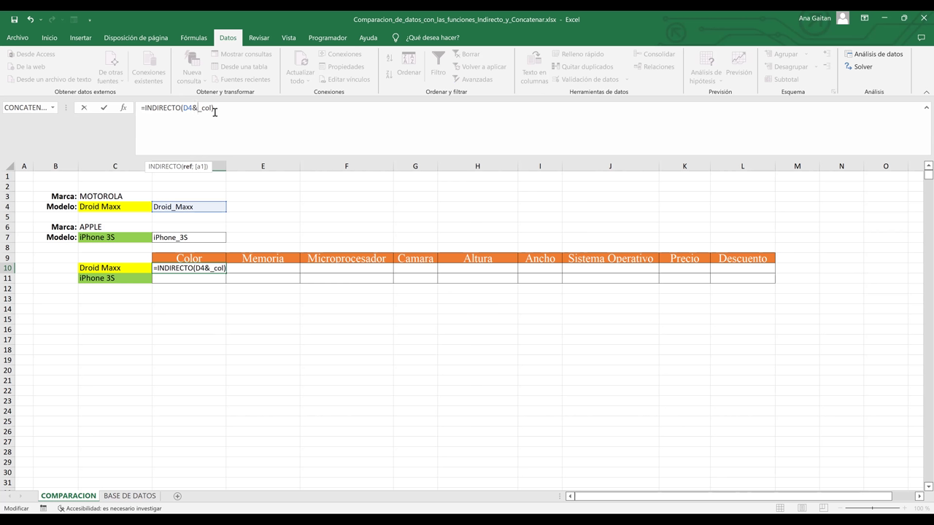
pyautogui.write('"')
pyautogui.click(217, 108)
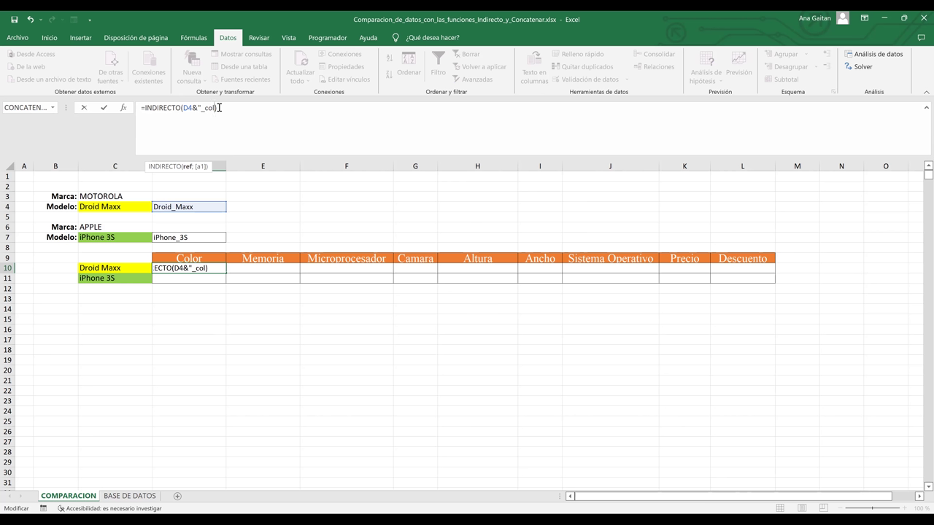
pyautogui.write('"')
pyautogui.press('Return')
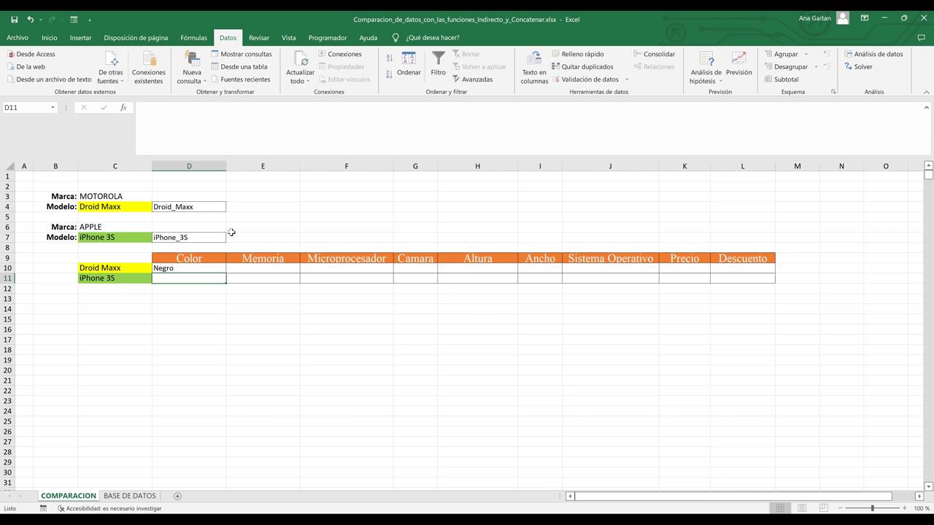
# Confirm D10's formula still shows Negro, then go to the BASE DE DATOS sheet
pyautogui.click(206, 268)
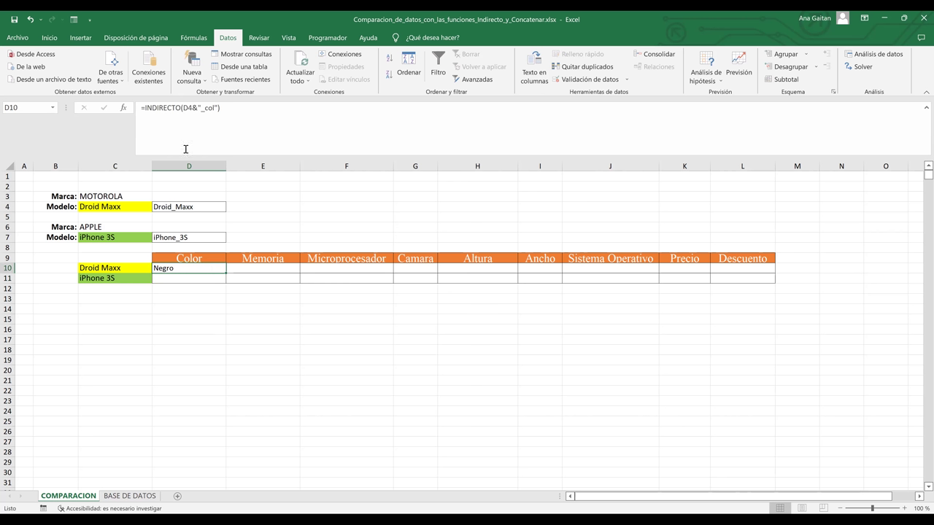
pyautogui.click(197, 107)
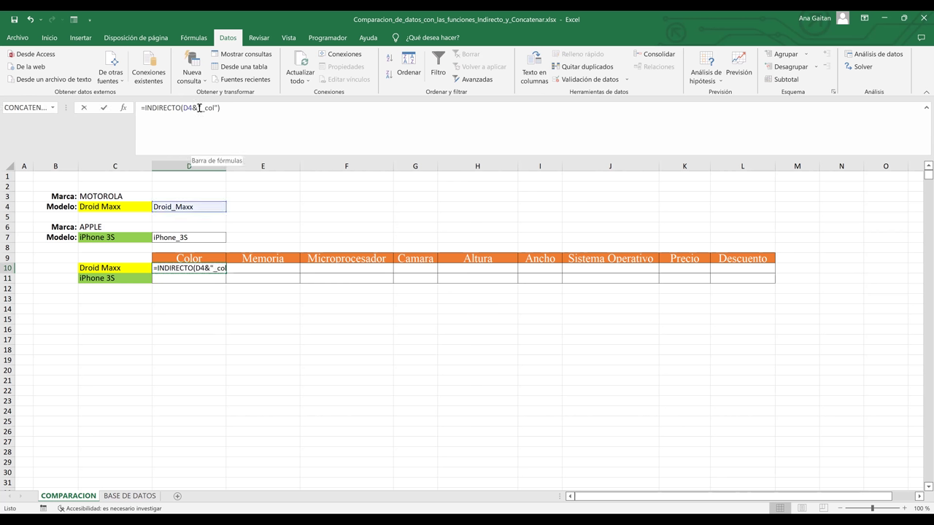
pyautogui.press('Return')
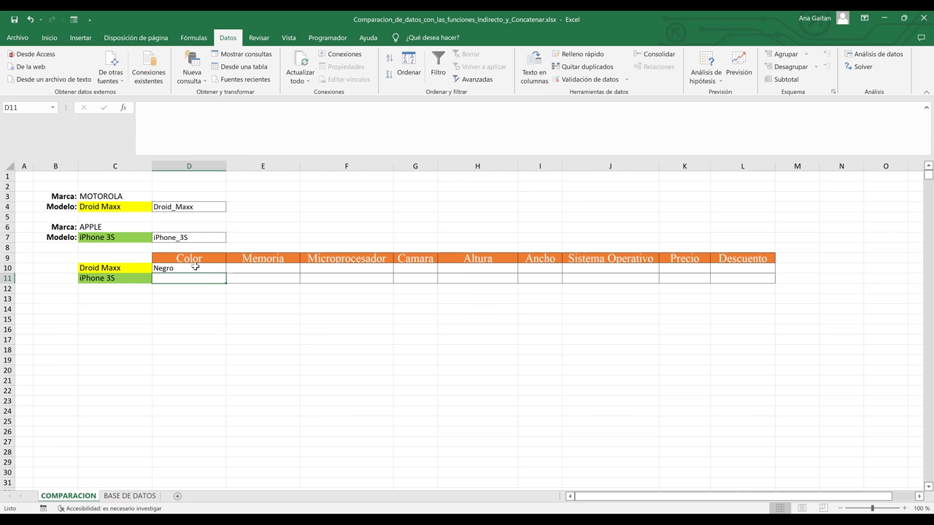
pyautogui.click(193, 267)
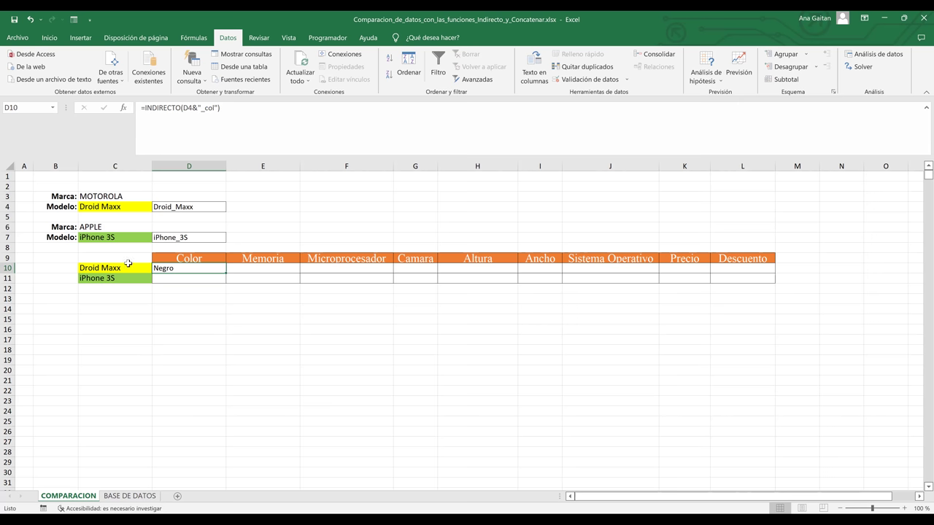
pyautogui.click(121, 496)
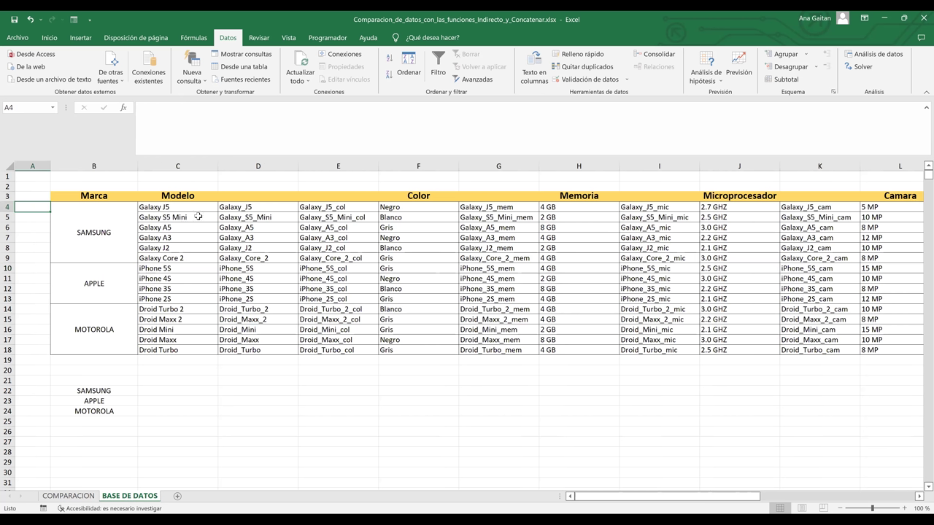
# Fill Negro (F17) and Droid Maxx (C17) yellow, then return to COMPARACION
pyautogui.click(168, 340)
pyautogui.press('Right')
pyautogui.press('Right')
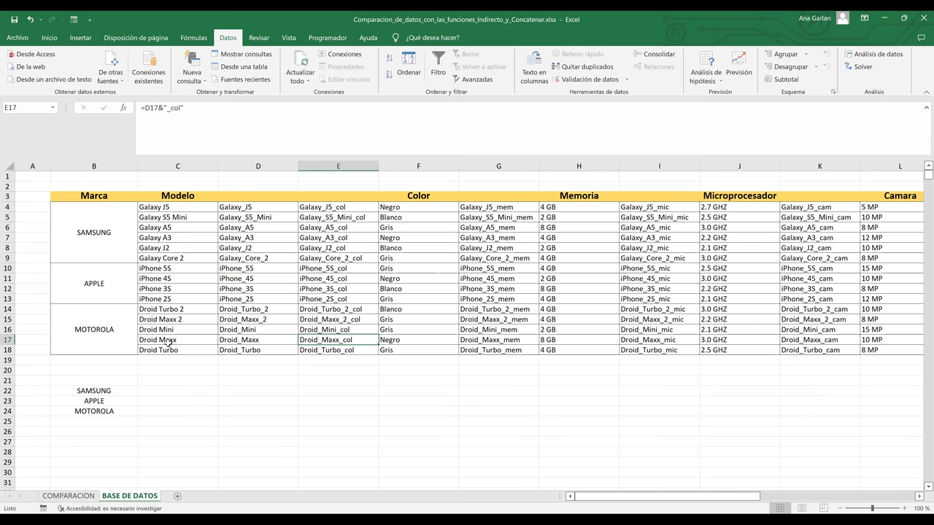
pyautogui.press('Right')
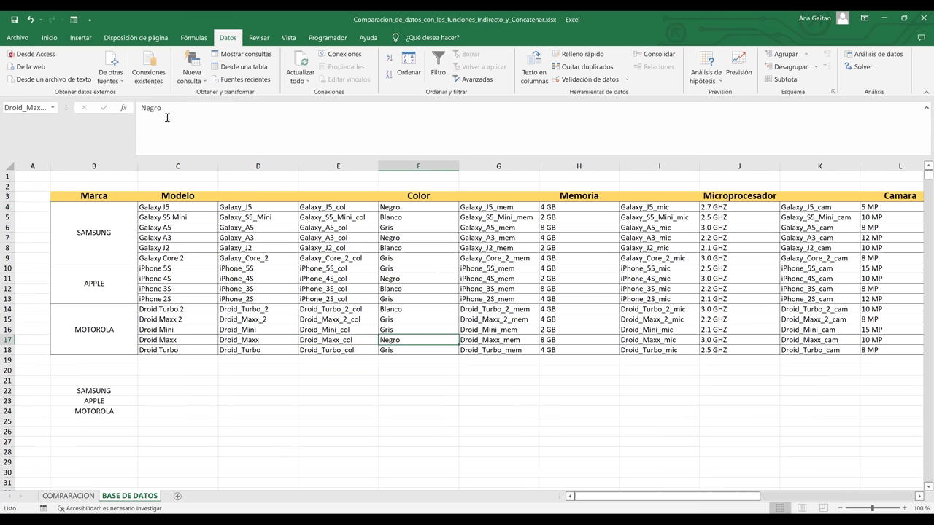
pyautogui.click(49, 38)
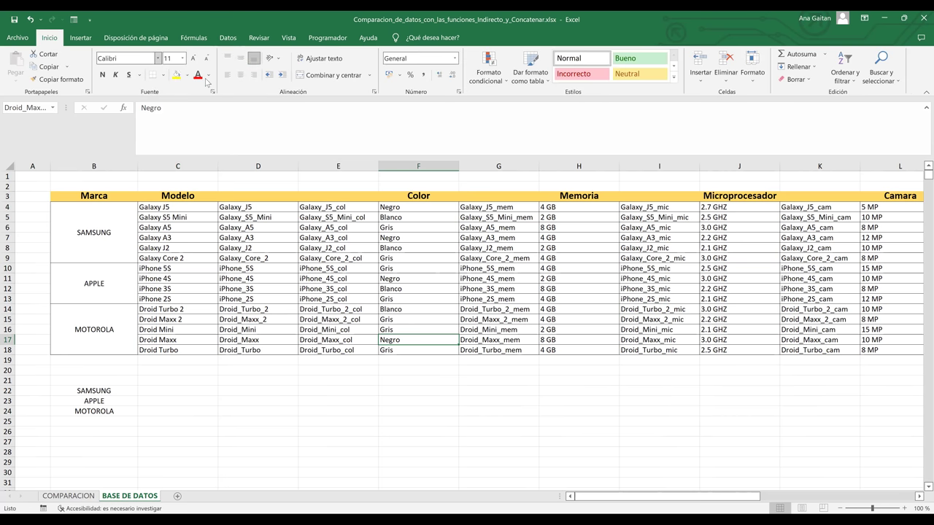
pyautogui.click(176, 75)
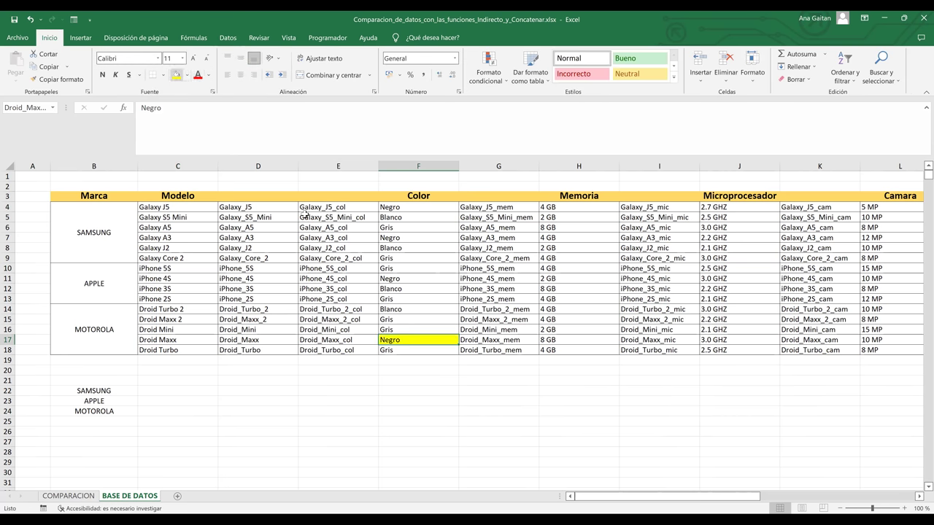
pyautogui.click(148, 341)
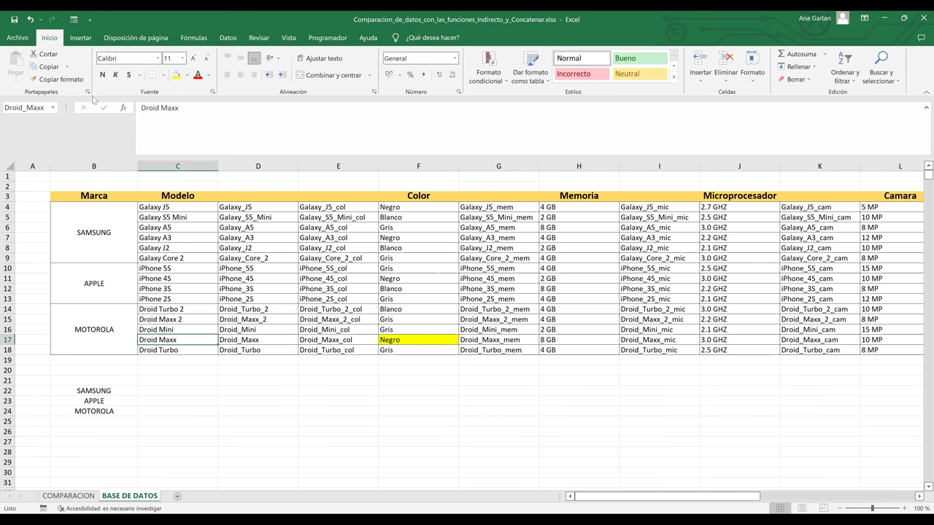
pyautogui.click(176, 75)
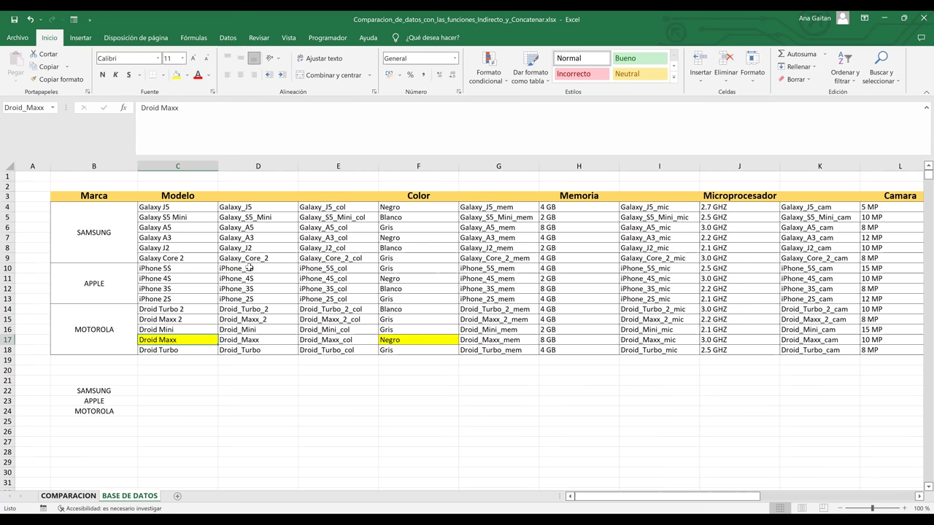
pyautogui.hotkey('ctrl', 'pageup')
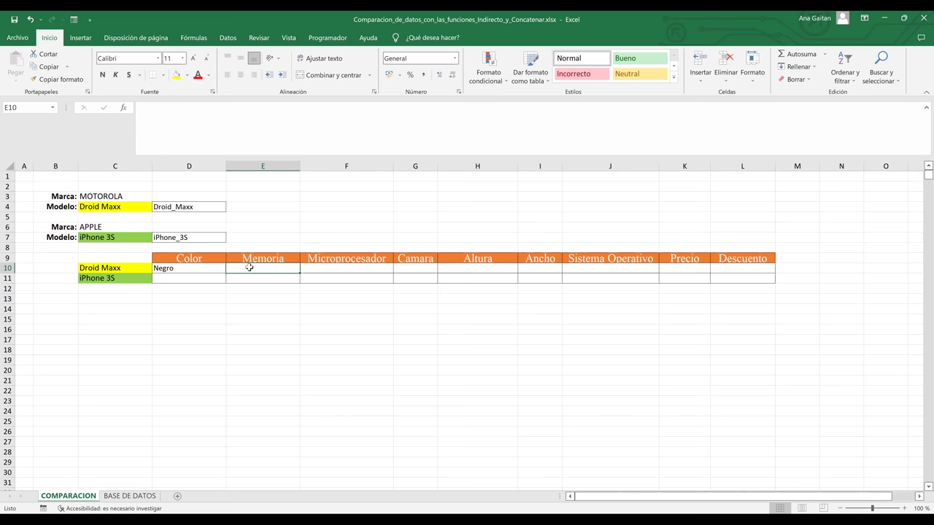
# Enter =INDIRECTO(D4&"_mem") in E10 to return 8 GB, then view BASE DE DATOS
pyautogui.write('=')
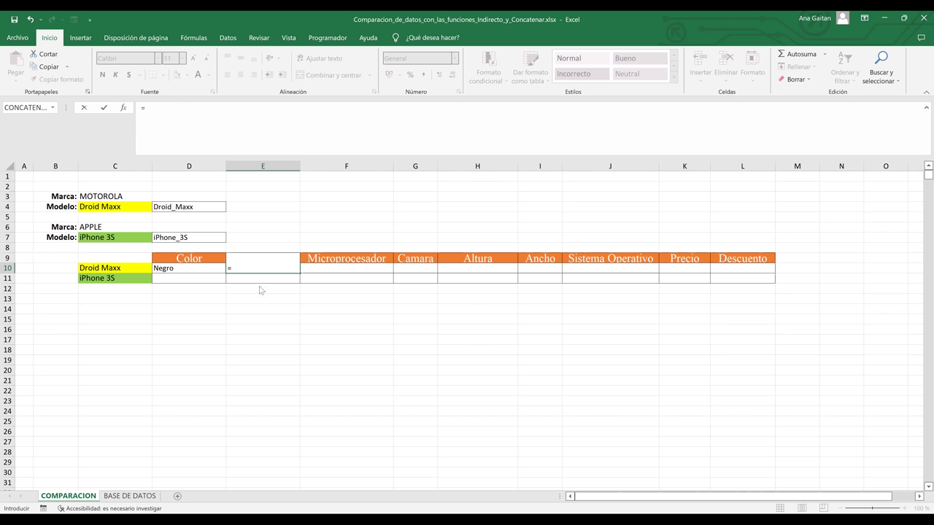
pyautogui.write('INDIRECTO(')
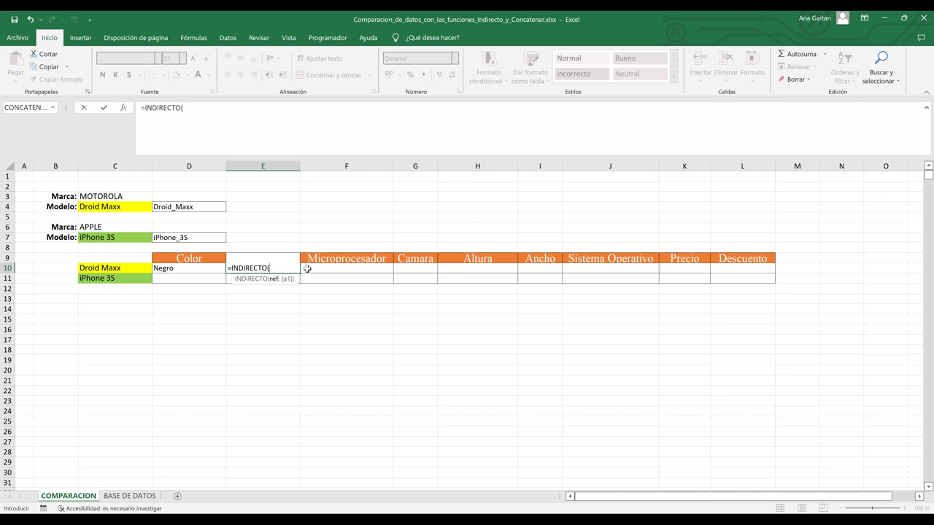
pyautogui.click(189, 208)
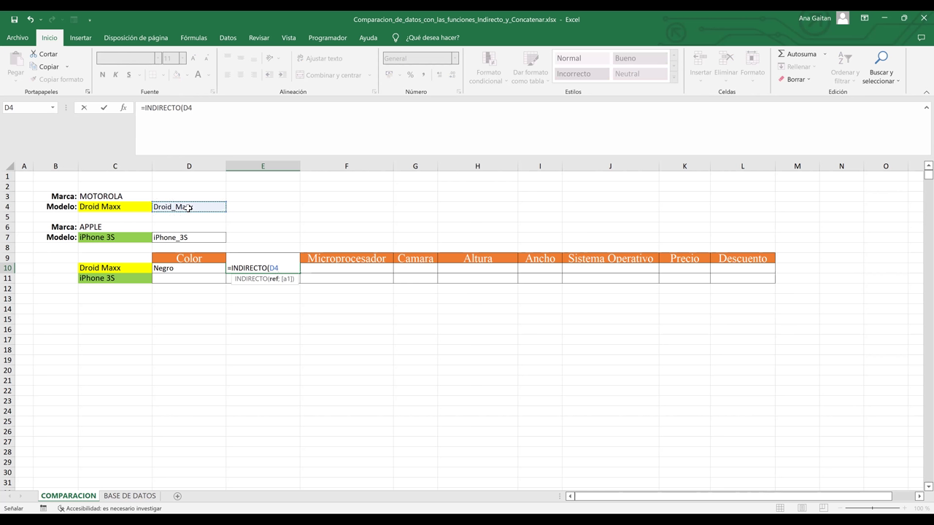
pyautogui.write('&')
pyautogui.write('"_mem')
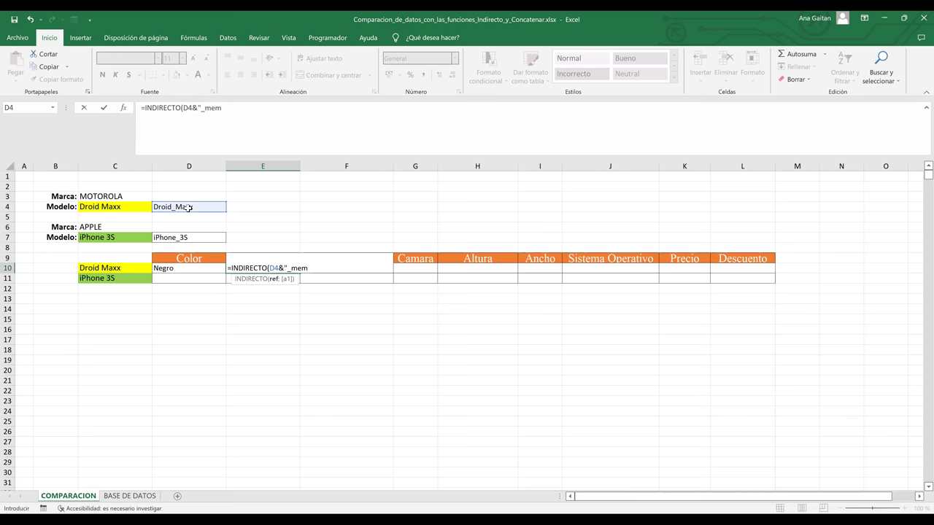
pyautogui.write('")')
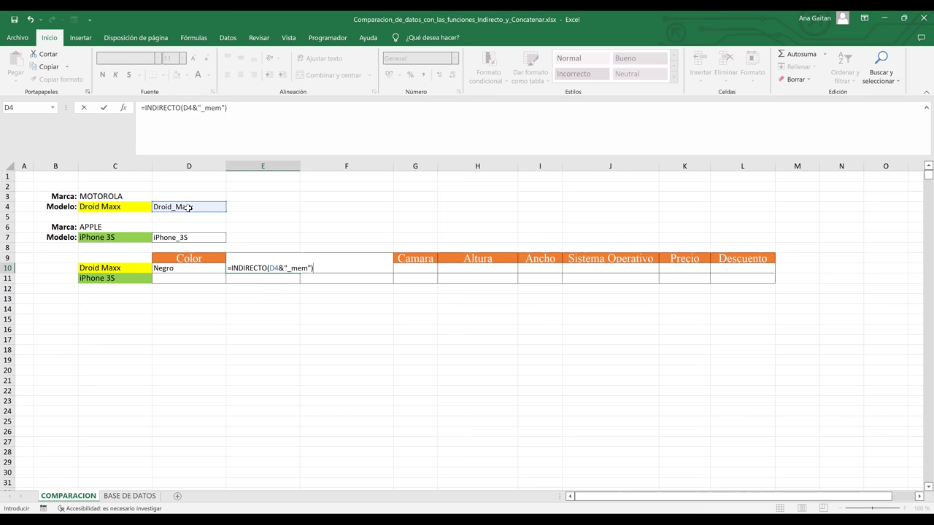
pyautogui.press('Return')
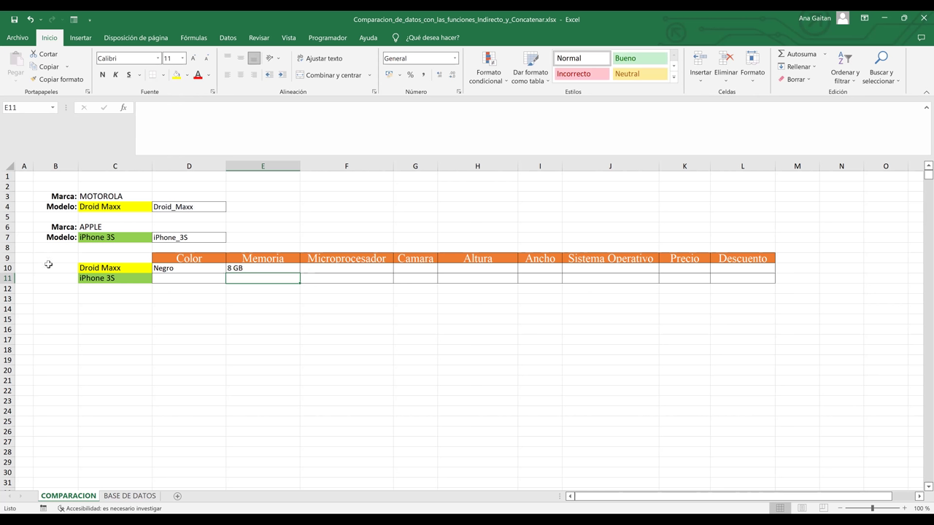
pyautogui.click(135, 496)
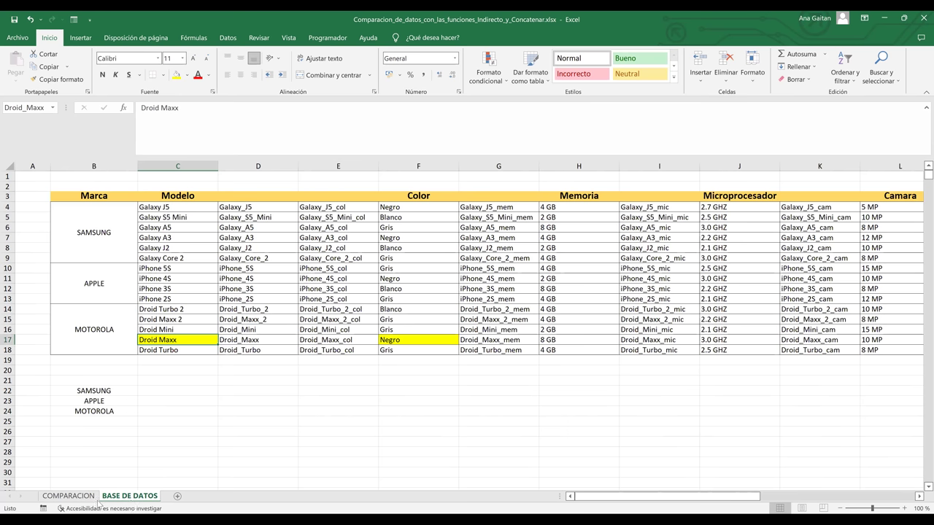
# Back on COMPARACION, change E10's formula to use the absolute reference $D$4
pyautogui.hotkey('ctrl', 'pageup')
pyautogui.click(266, 266)
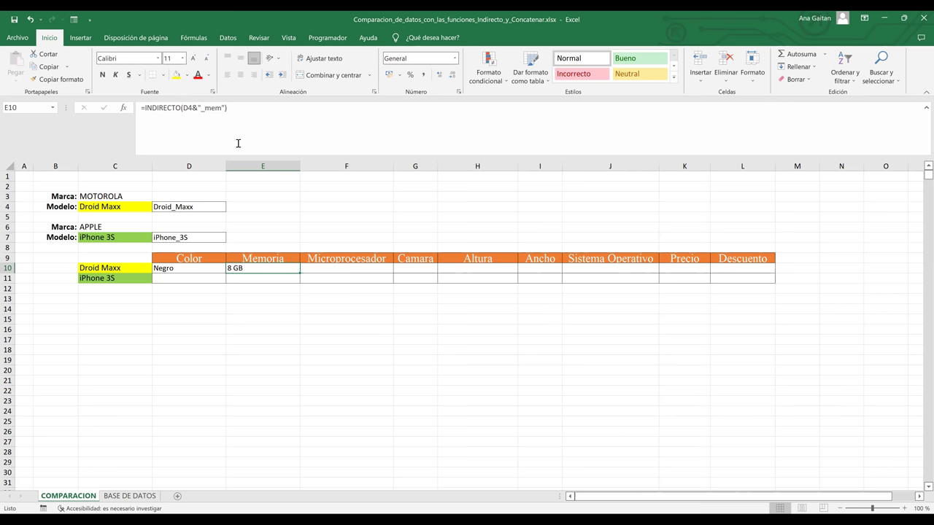
pyautogui.click(189, 108)
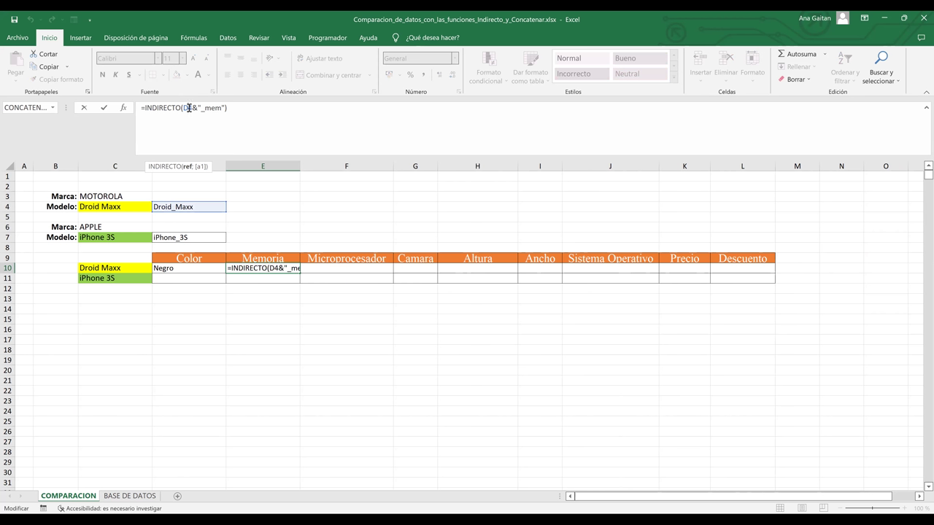
pyautogui.press('F4')
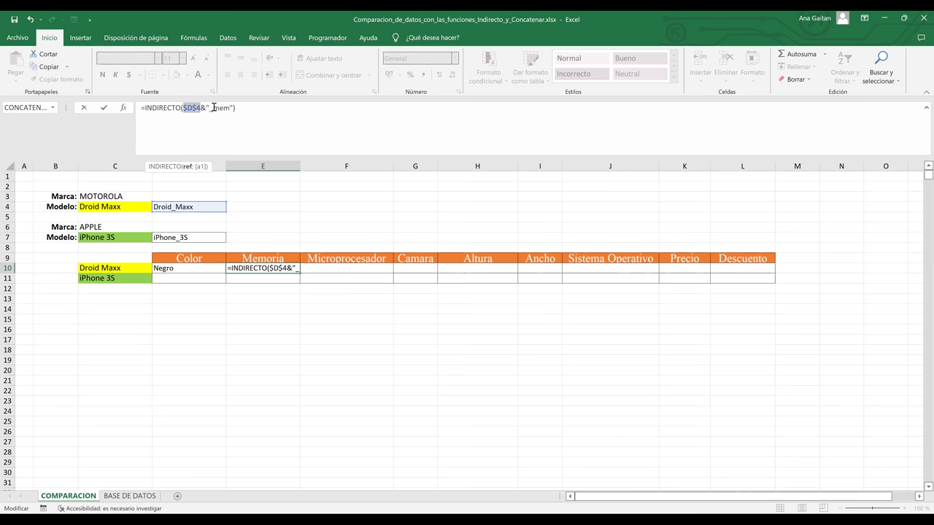
pyautogui.press('Return')
# Fill E10's memory formula across row 10 through L10 (Descuento)
pyautogui.click(280, 265)
pyautogui.moveTo(300, 274); pyautogui.dragTo(748, 267)
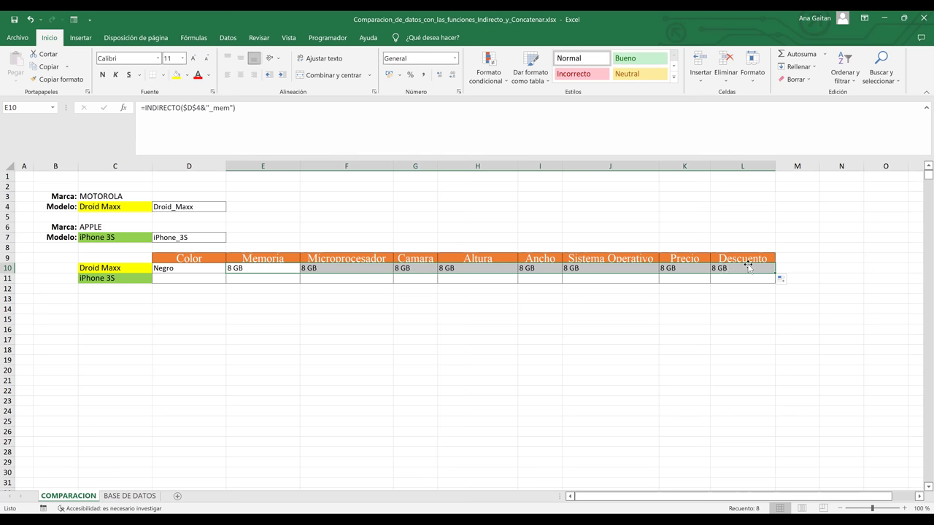
pyautogui.click(351, 270)
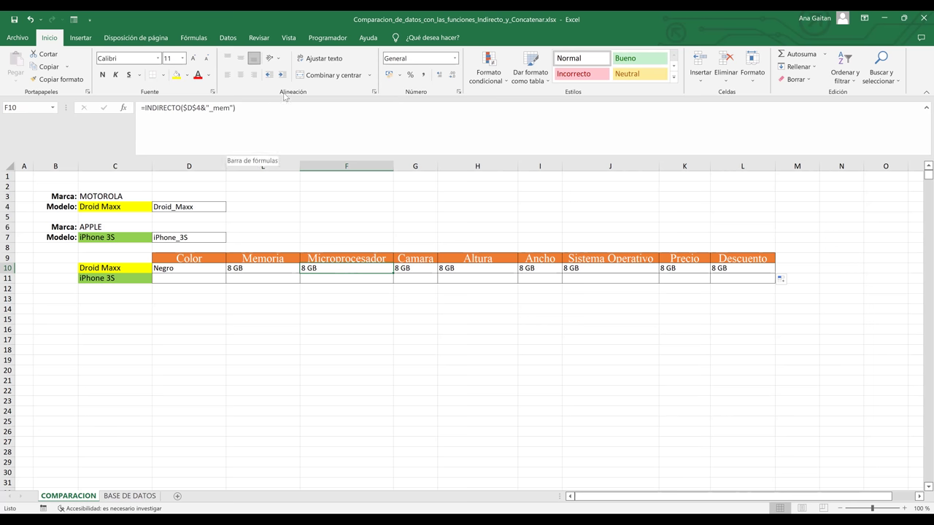
# Change the F10 and G10 lookup suffixes from _mem to _mic and _cam
pyautogui.press('F2')
pyautogui.press('BackSpace')
pyautogui.press('BackSpace')
pyautogui.press('BackSpace')
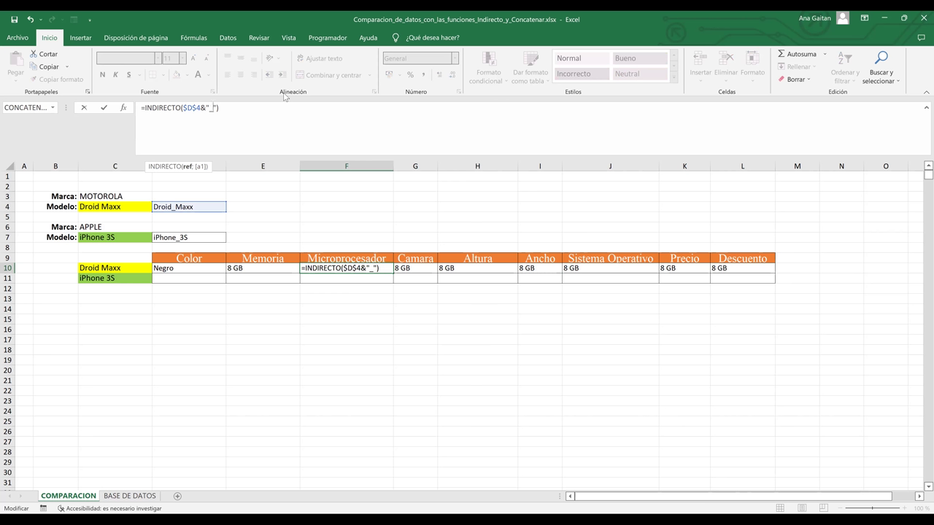
pyautogui.write('mic')
pyautogui.press('Return')
pyautogui.click(406, 268)
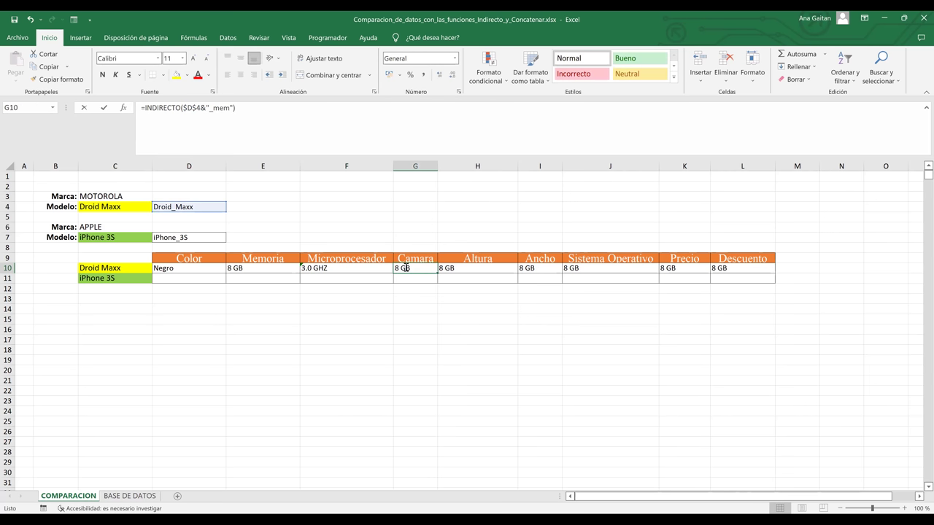
pyautogui.press('F2')
pyautogui.click(484, 268)
pyautogui.press('BackSpace')
pyautogui.press('BackSpace')
pyautogui.press('BackSpace')
pyautogui.write('cam')
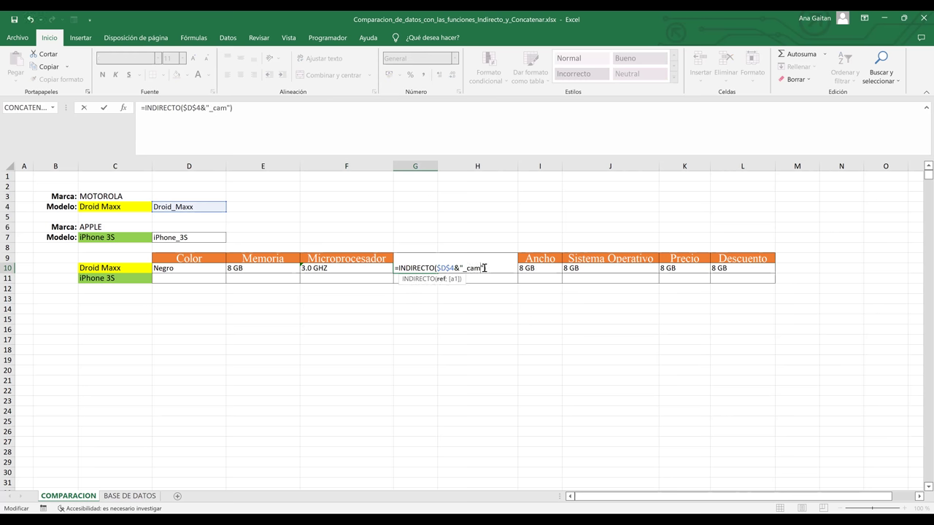
pyautogui.press('Return')
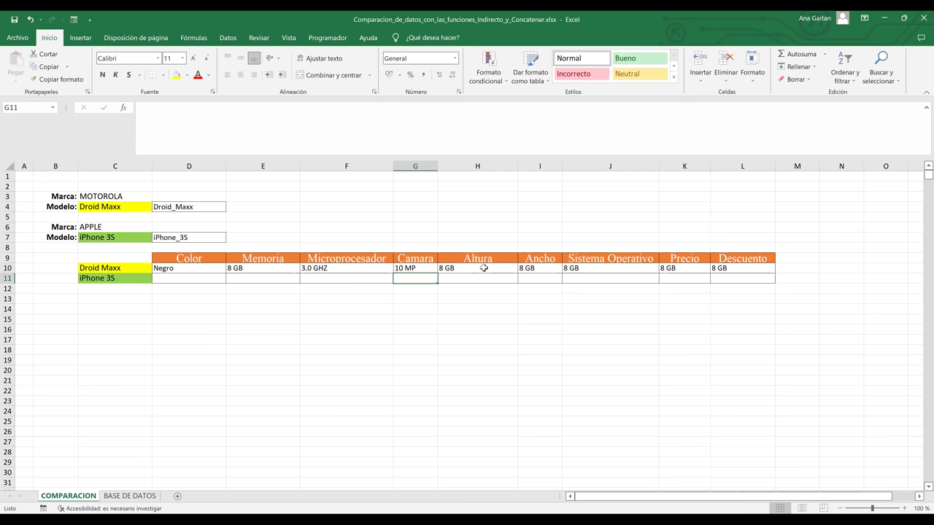
pyautogui.doubleClick(420, 268)
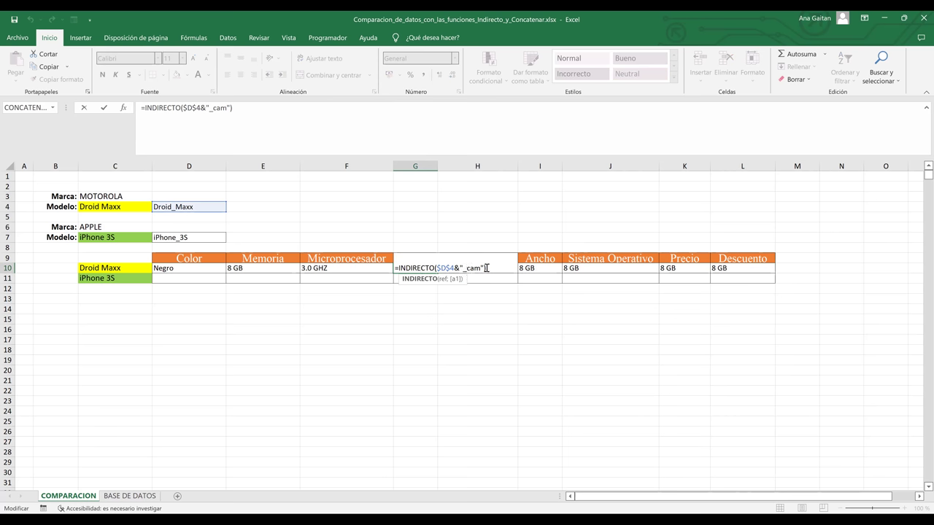
pyautogui.press('Return')
# Switch H10, I10 and J10 lookups to _alt, _anc and _sis
pyautogui.doubleClick(516, 268)
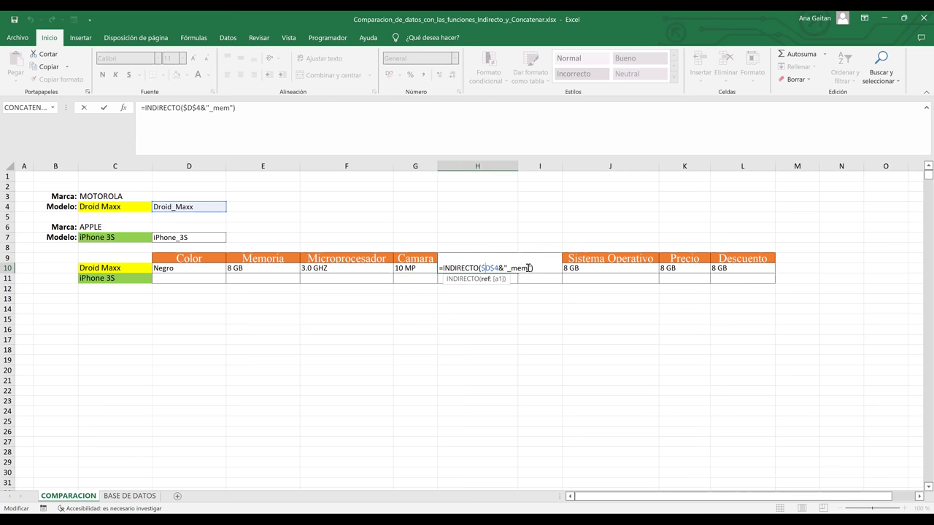
pyautogui.press('BackSpace')
pyautogui.press('BackSpace')
pyautogui.press('BackSpace')
pyautogui.write('alt')
pyautogui.press('Return')
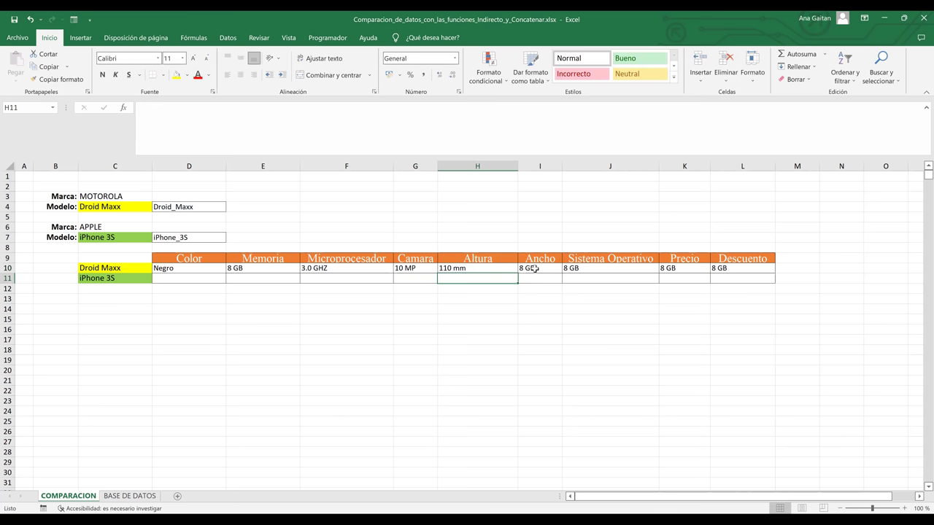
pyautogui.doubleClick(609, 268)
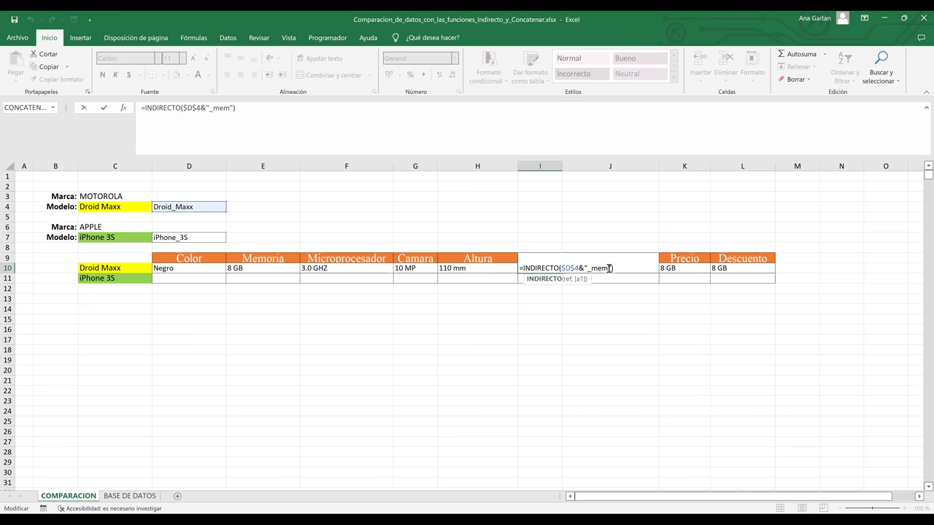
pyautogui.press('BackSpace')
pyautogui.press('BackSpace')
pyautogui.press('BackSpace')
pyautogui.write('anc')
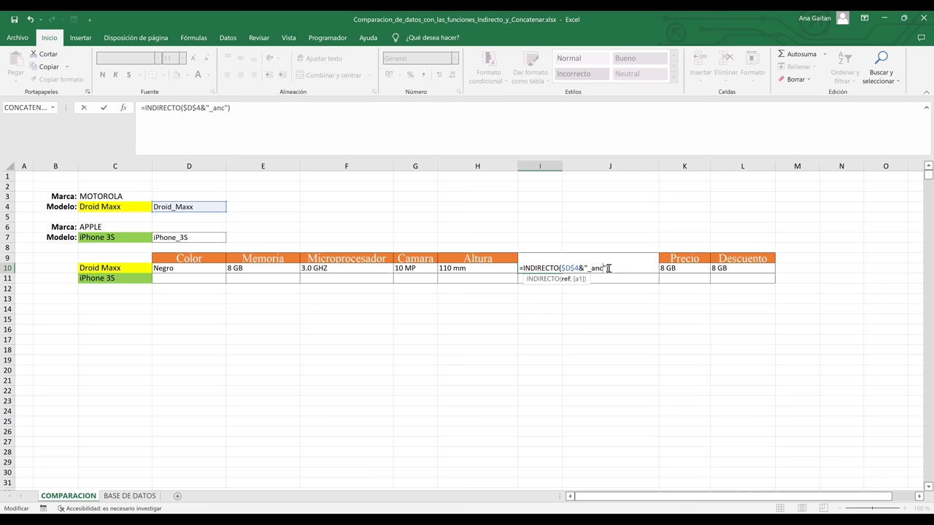
pyautogui.press('Return')
pyautogui.click(606, 269)
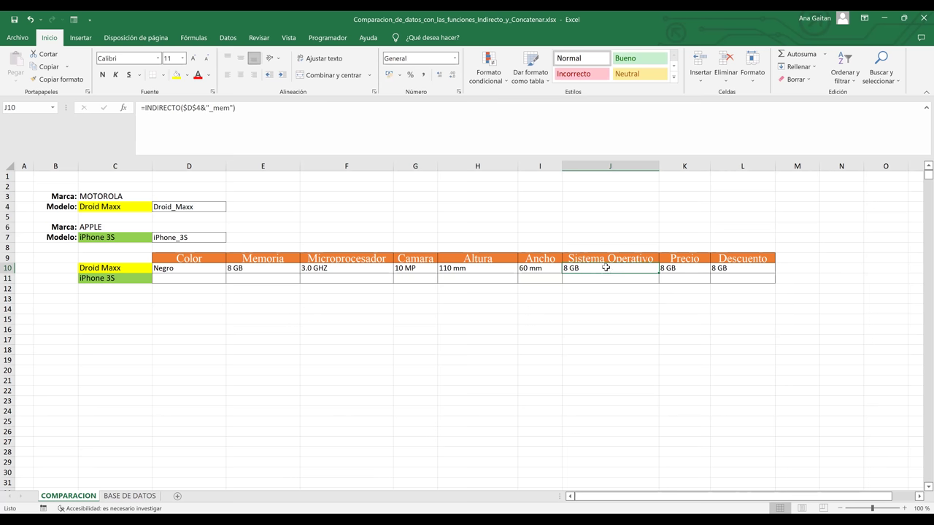
pyautogui.doubleClick(654, 269)
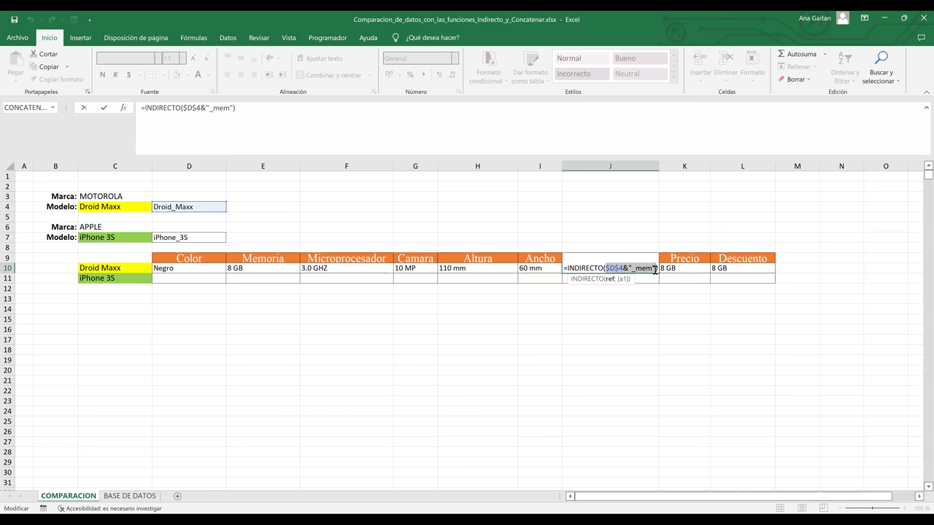
pyautogui.press('BackSpace')
pyautogui.press('BackSpace')
pyautogui.press('BackSpace')
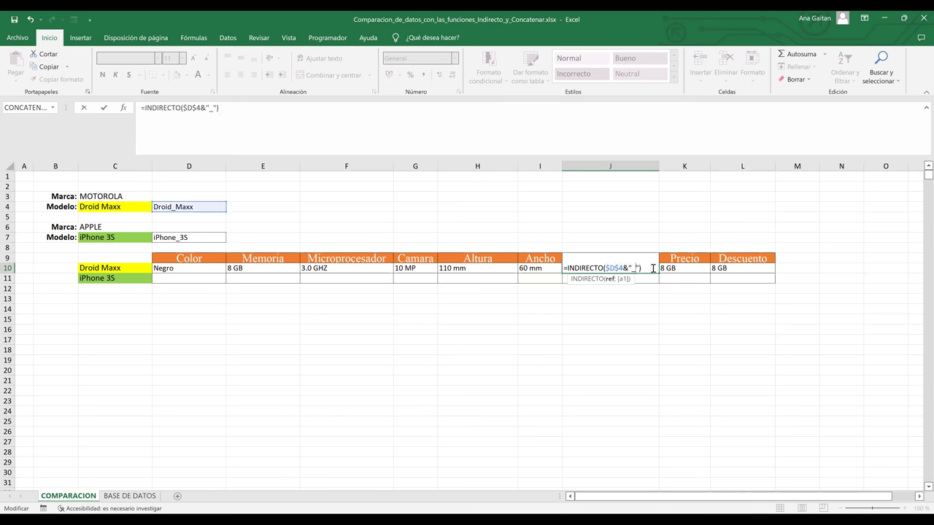
pyautogui.write('sis')
pyautogui.press('Return')
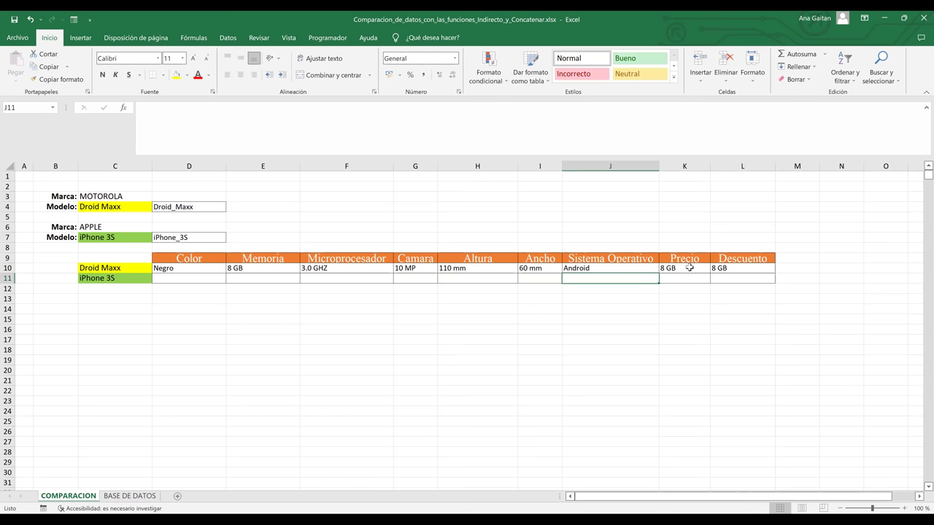
# Set K10 to _pre and L10 to _des for price and discount, then open BASE DE DATOS
pyautogui.click(689, 268)
pyautogui.press('F2')
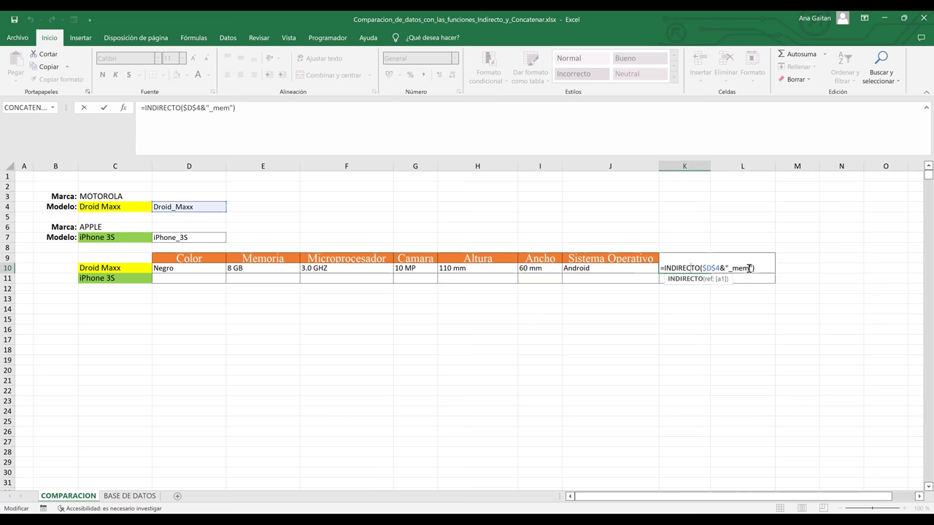
pyautogui.click(749, 268)
pyautogui.press('BackSpace')
pyautogui.press('BackSpace')
pyautogui.press('BackSpace')
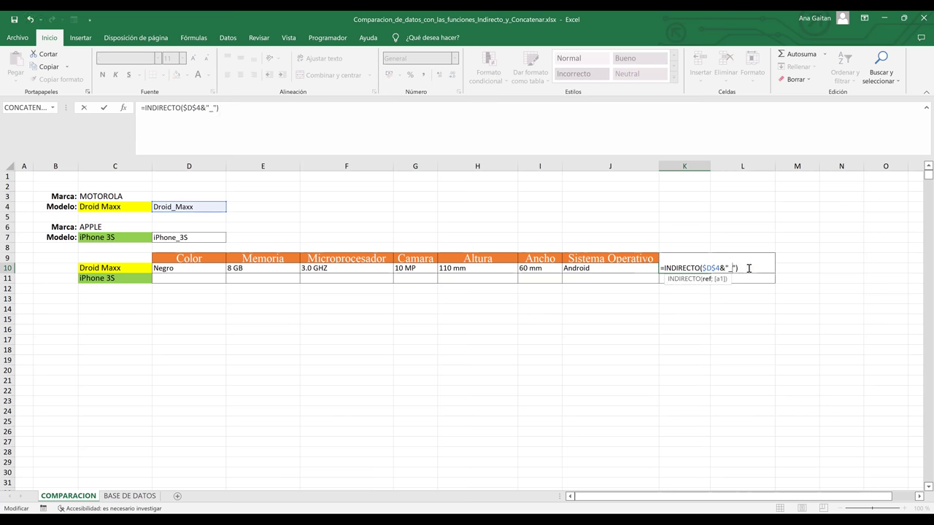
pyautogui.write('pre')
pyautogui.click(749, 267)
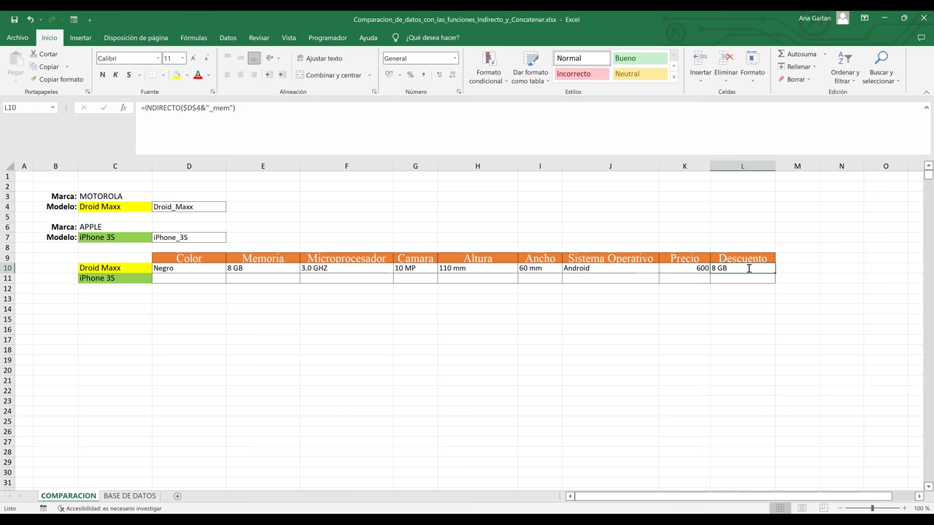
pyautogui.doubleClick(799, 267)
pyautogui.press('BackSpace')
pyautogui.press('BackSpace')
pyautogui.press('BackSpace')
pyautogui.write('des')
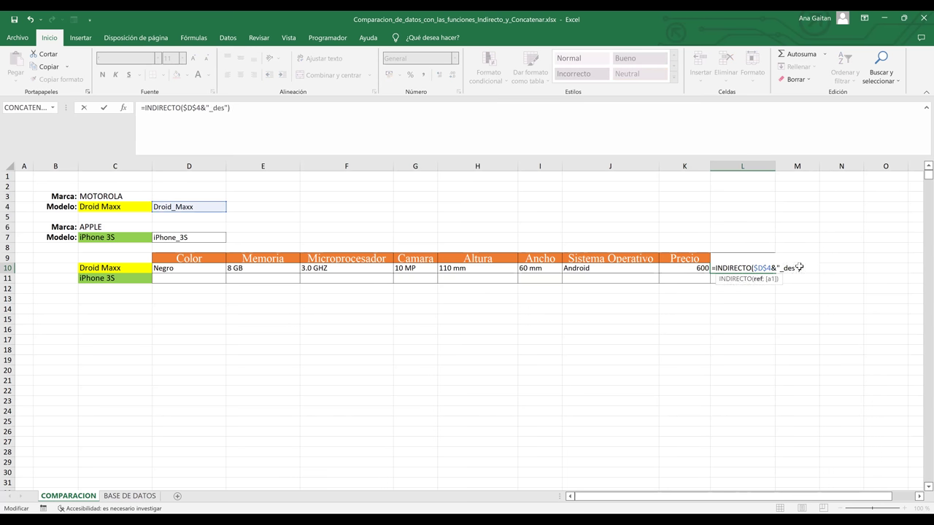
pyautogui.press('Return')
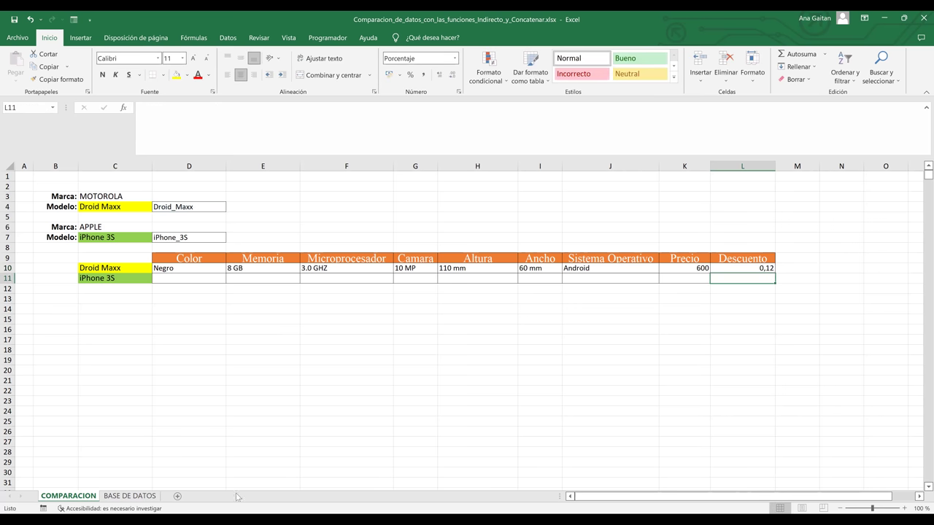
pyautogui.click(132, 497)
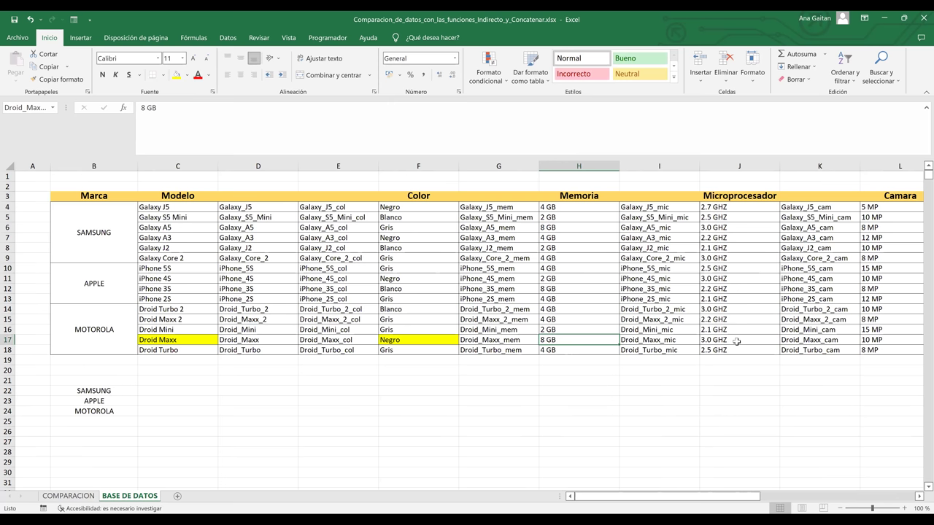
# Check L17 in the database, then return to COMPARACION and select iPhone 3S cell D11
pyautogui.click(880, 339)
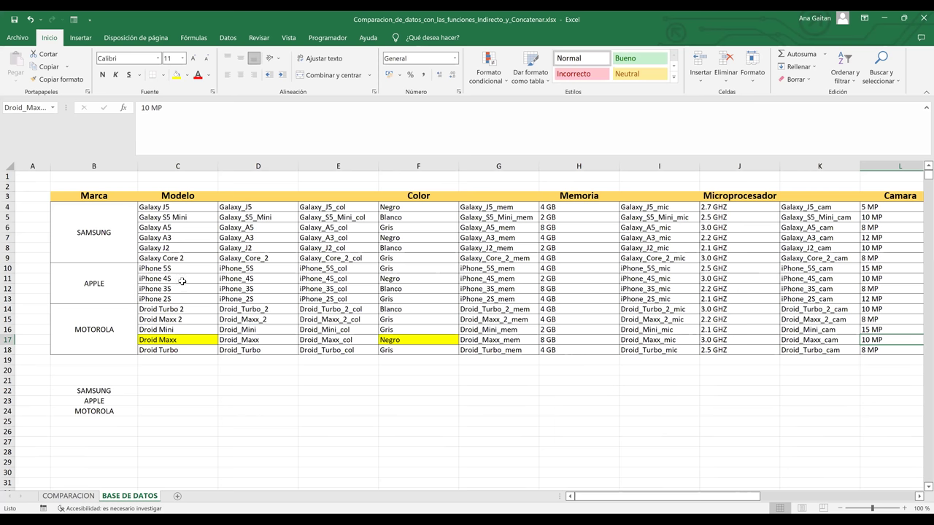
pyautogui.hotkey('ctrl', 'pageup')
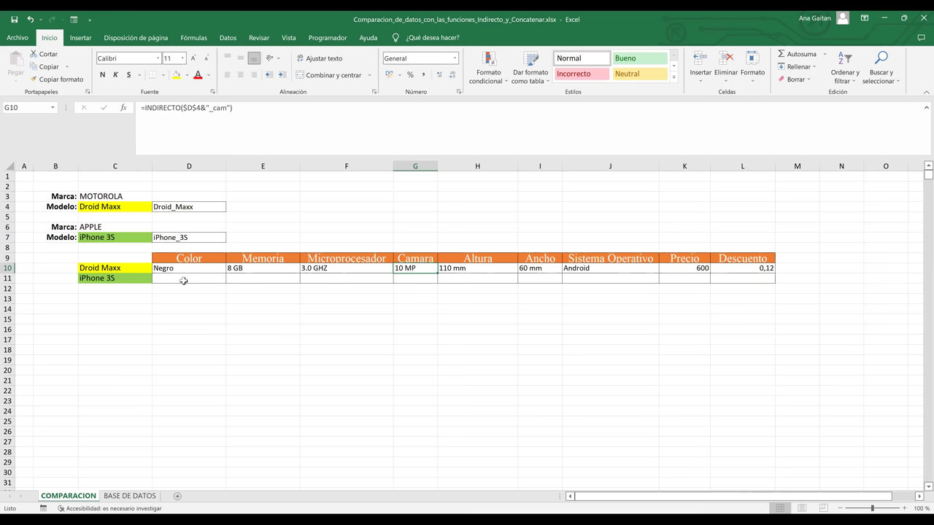
pyautogui.click(184, 281)
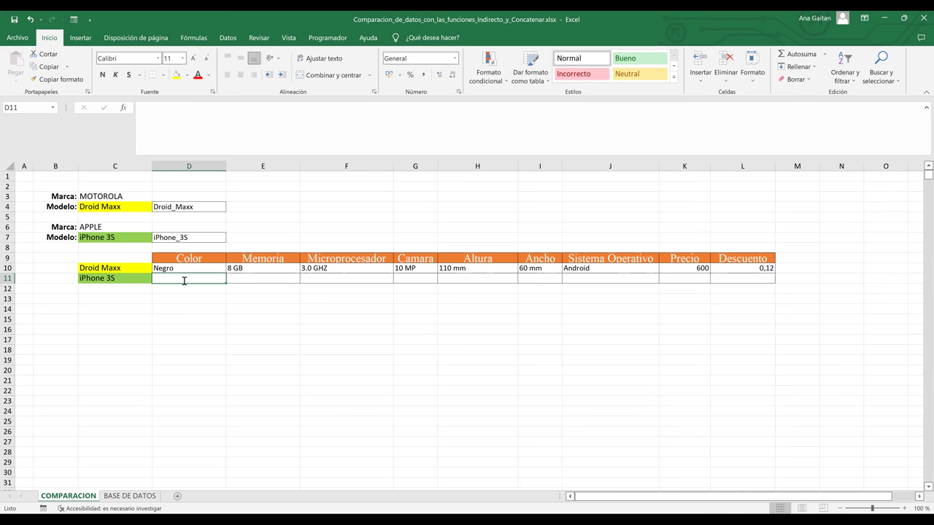
# Enter =INDIRECTO(D7&"_col") in D11 so it shows Blanco
pyautogui.write('=')
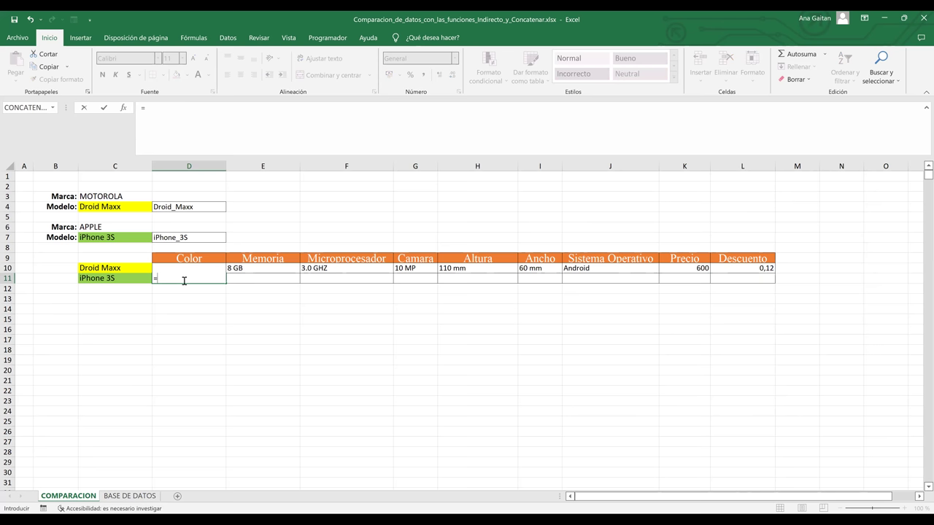
pyautogui.write('in')
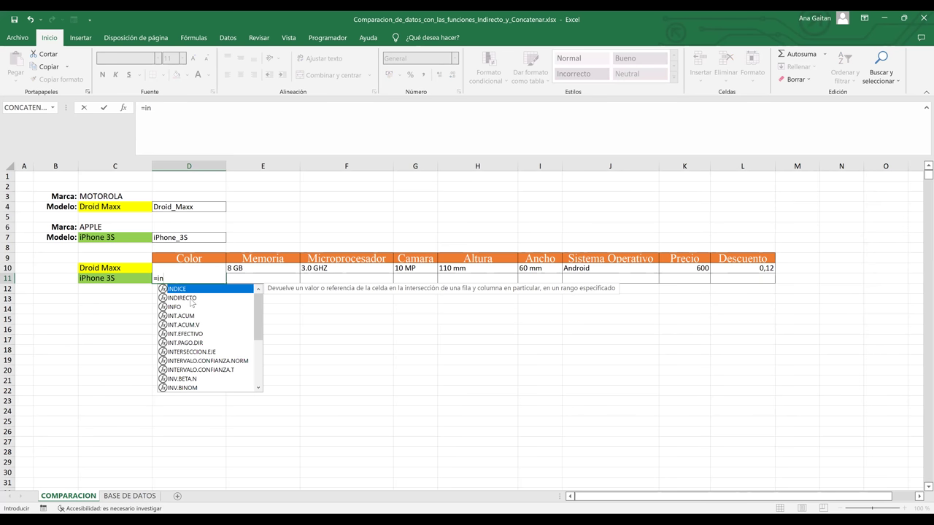
pyautogui.doubleClick(190, 297)
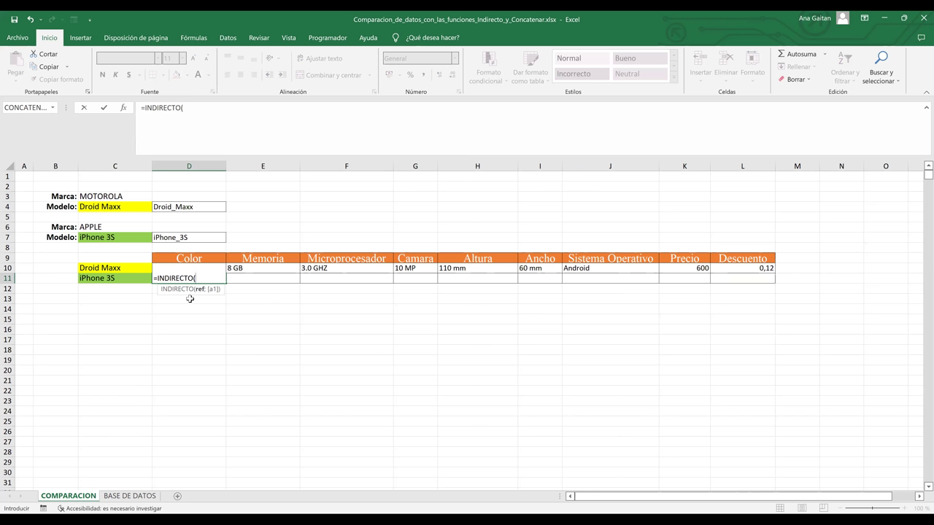
pyautogui.click(192, 236)
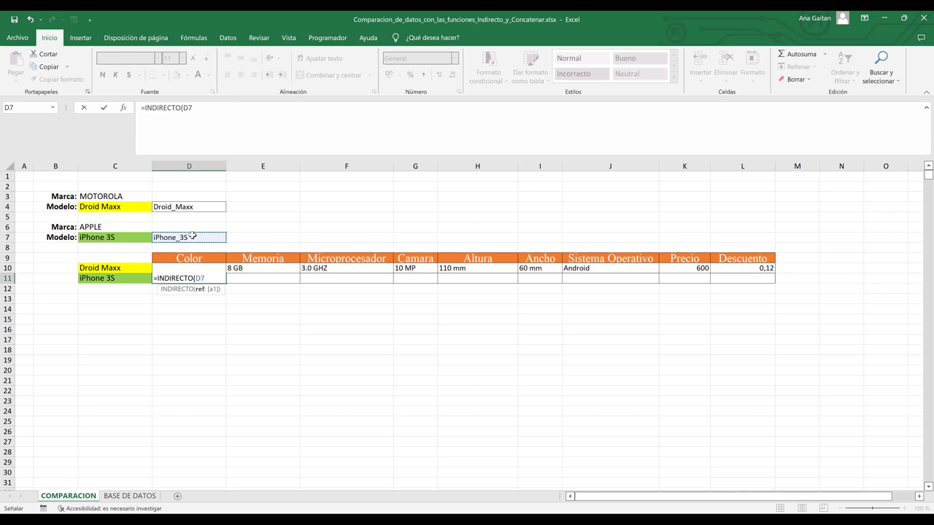
pyautogui.write('&')
pyautogui.write('"_col"')
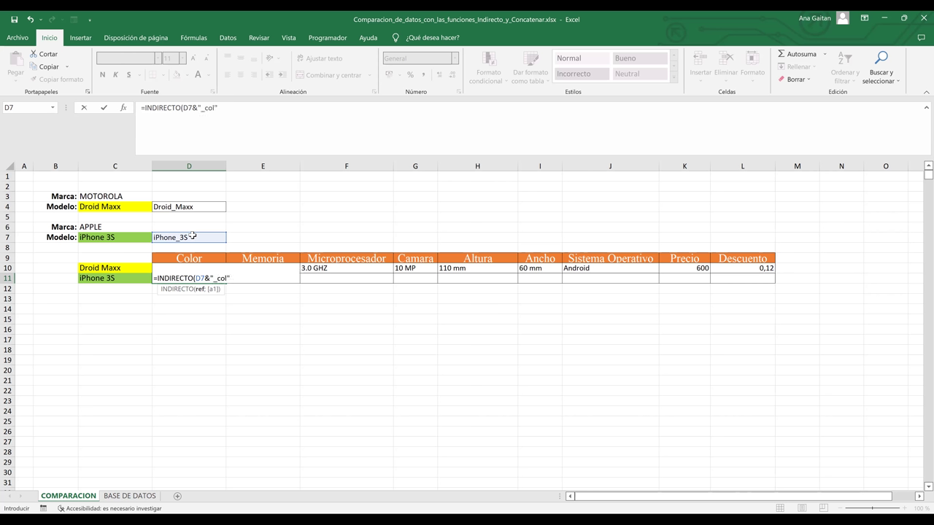
pyautogui.write('(')
pyautogui.press('BackSpace')
pyautogui.write(')')
pyautogui.press('Return')
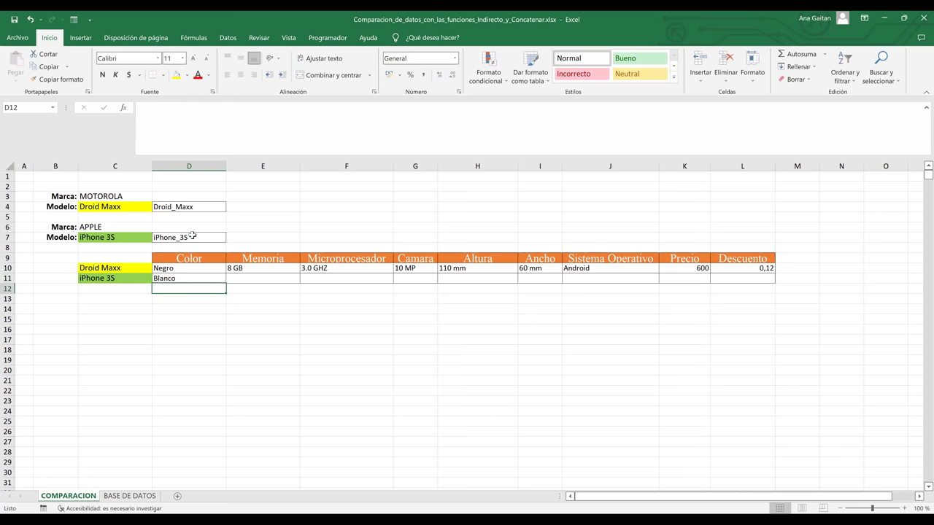
# Make the reference $D$7 and fill D11's formula across row 11 to L11
pyautogui.doubleClick(197, 279)
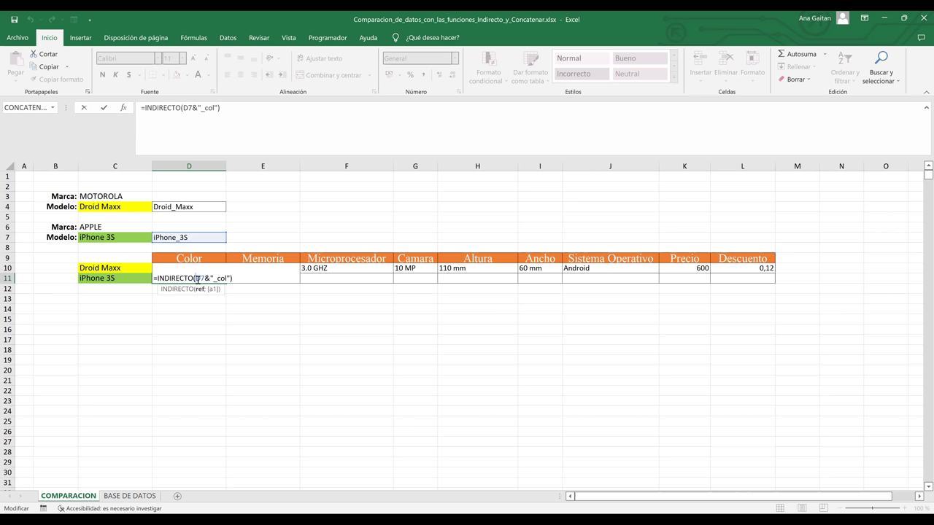
pyautogui.press('F4')
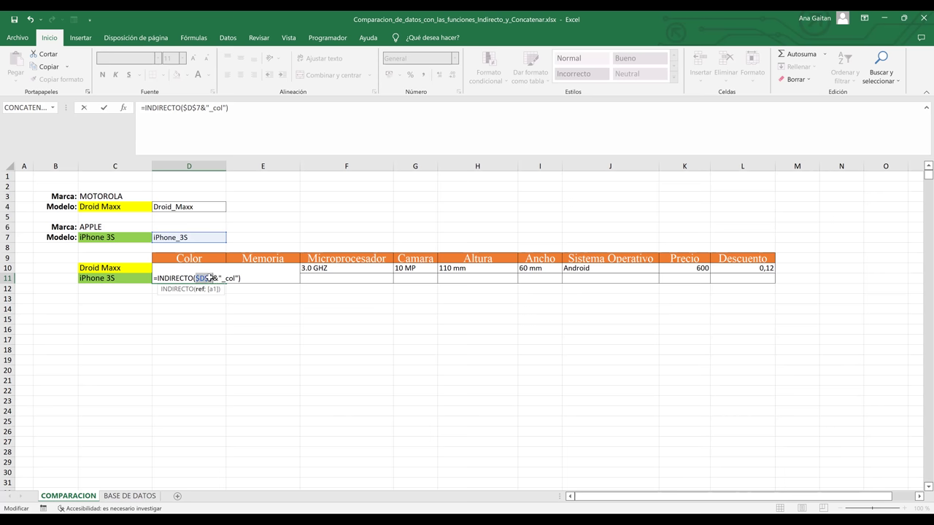
pyautogui.hotkey('ctrl', 'Return')
pyautogui.moveTo(228, 279); pyautogui.dragTo(765, 275)
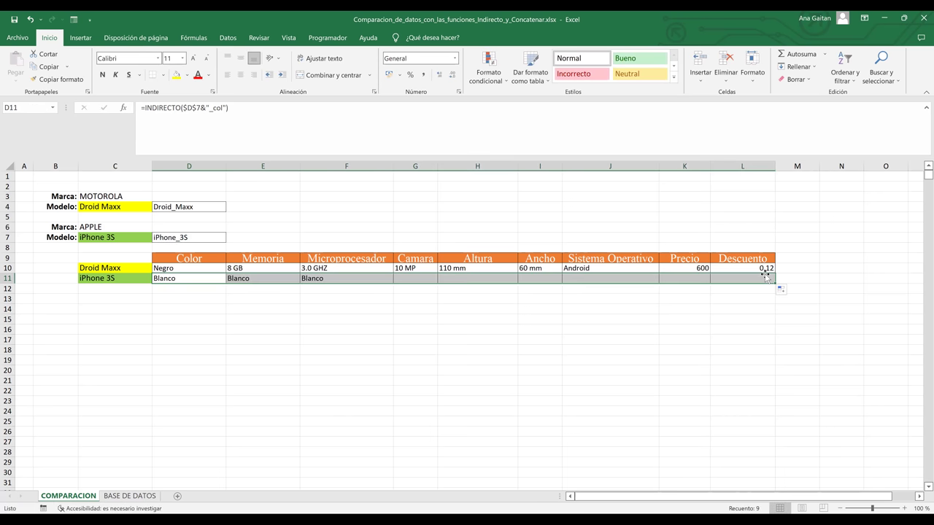
# Change the E11, F11 and G11 suffixes from _col to _mem, _mic and _cam
pyautogui.click(263, 278)
pyautogui.press('F2')
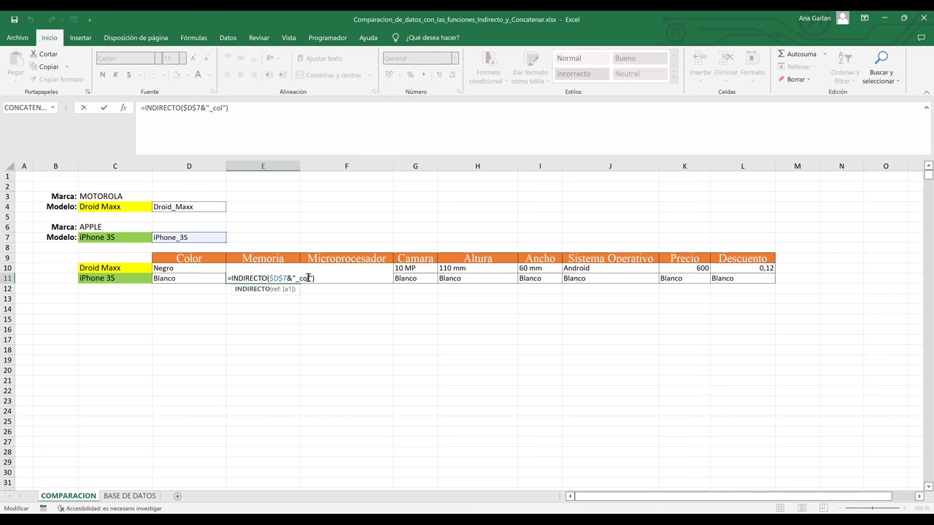
pyautogui.press('Left')
pyautogui.press('BackSpace')
pyautogui.press('BackSpace')
pyautogui.press('BackSpace')
pyautogui.write('mem')
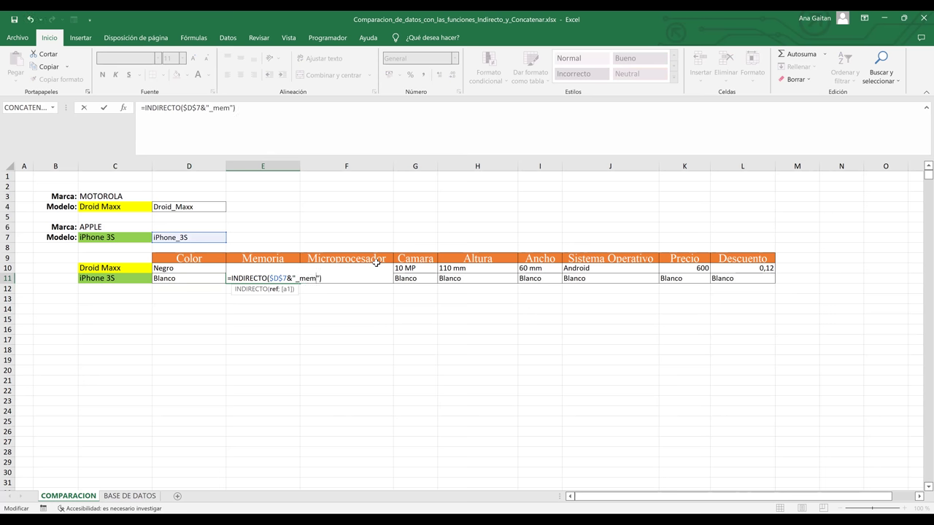
pyautogui.press('Return')
pyautogui.doubleClick(355, 277)
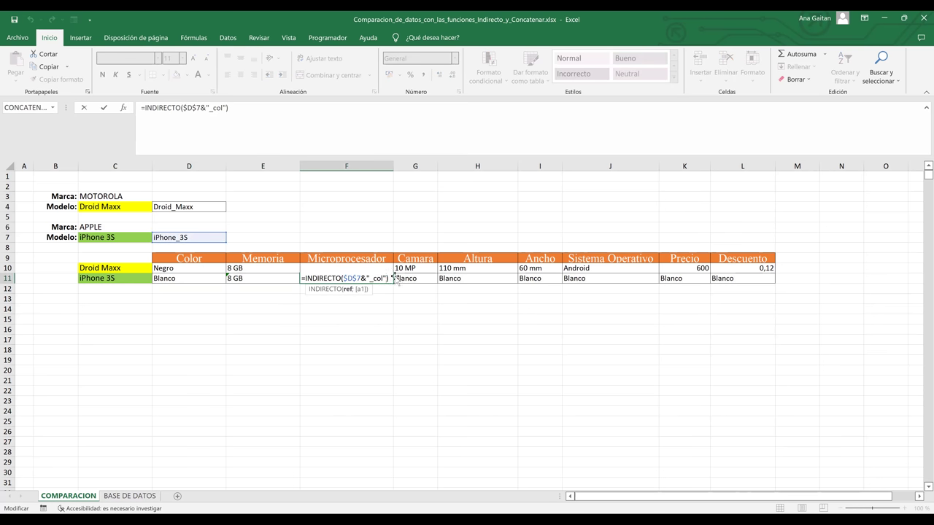
pyautogui.press('BackSpace')
pyautogui.press('BackSpace')
pyautogui.press('BackSpace')
pyautogui.write('mic')
pyautogui.press('Return')
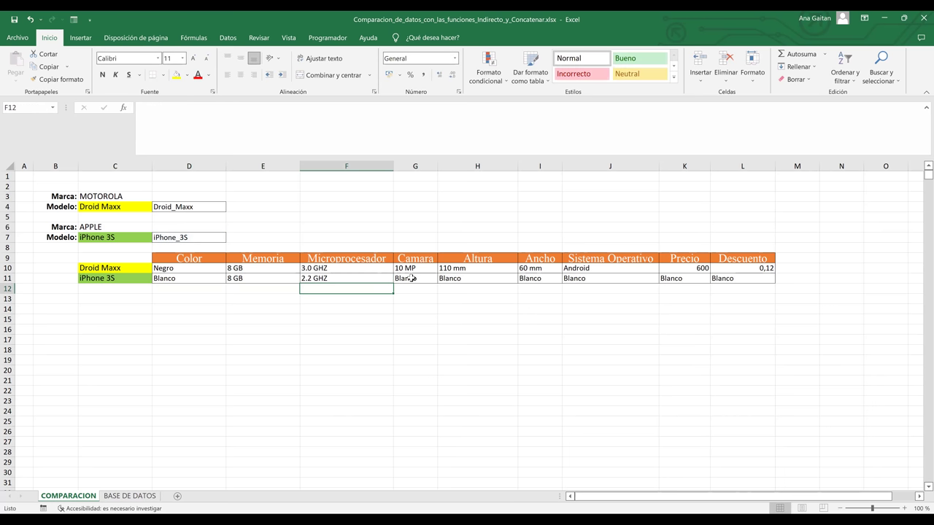
pyautogui.doubleClick(412, 278)
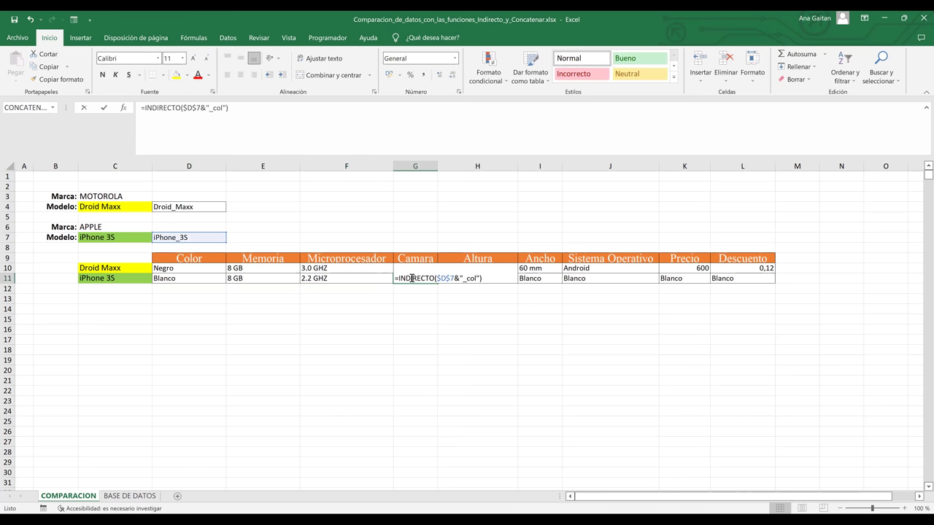
pyautogui.click(476, 278)
pyautogui.press('BackSpace')
pyautogui.press('BackSpace')
pyautogui.press('BackSpace')
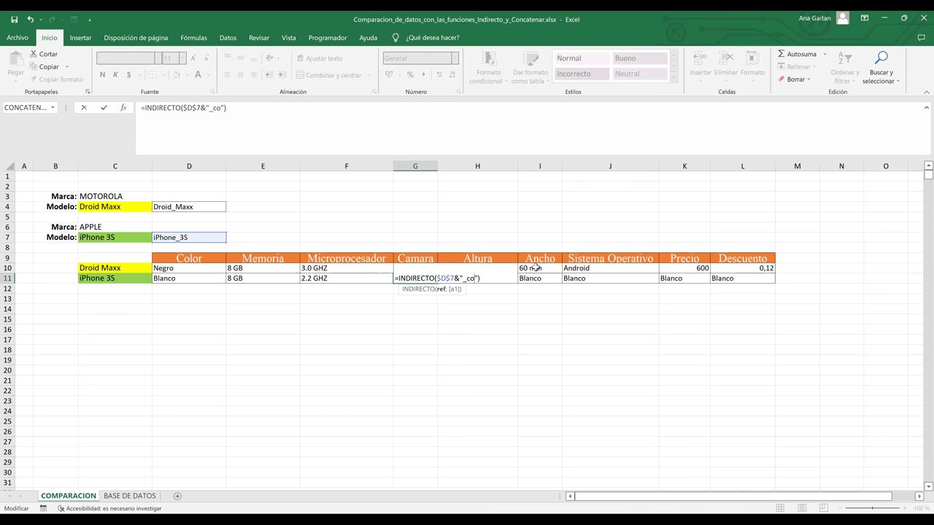
pyautogui.write('cam')
pyautogui.press('Return')
# Update H11, I11 and J11 to the height, width and operating system lookups
pyautogui.click(510, 280)
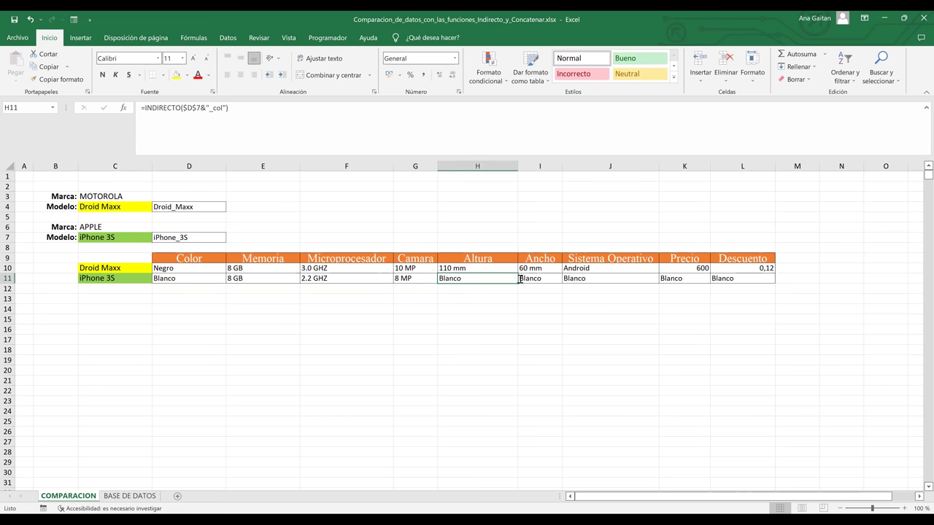
pyautogui.press('F2')
pyautogui.press('BackSpace')
pyautogui.press('BackSpace')
pyautogui.press('BackSpace')
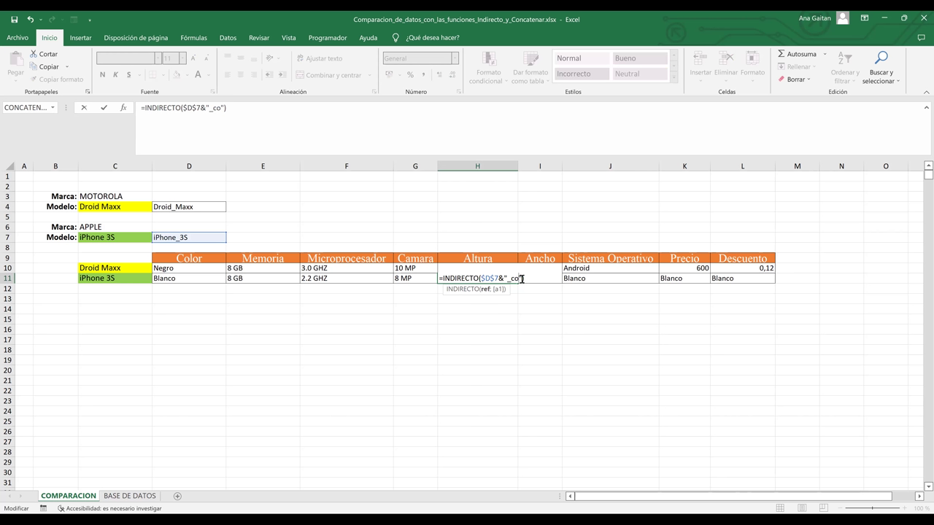
pyautogui.write('alt')
pyautogui.press('Return')
pyautogui.click(534, 279)
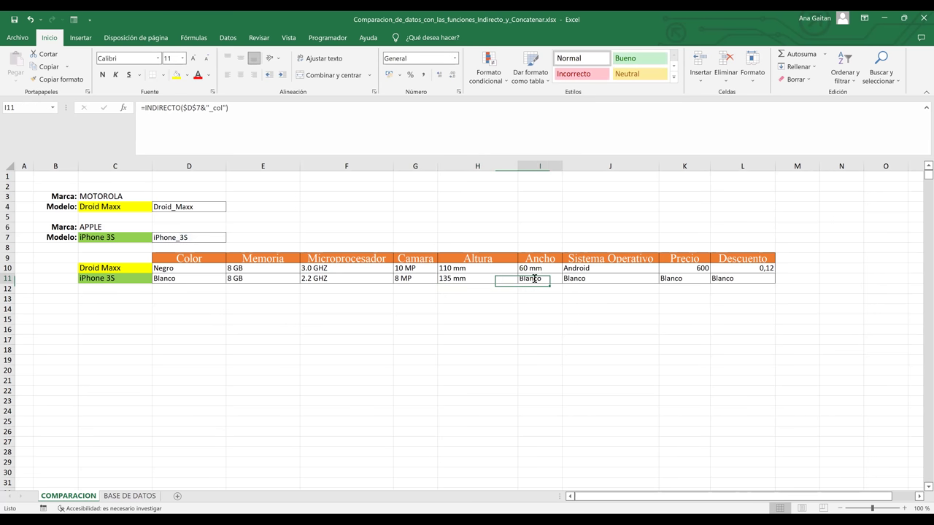
pyautogui.press('F2')
pyautogui.click(600, 278)
pyautogui.press('BackSpace')
pyautogui.press('BackSpace')
pyautogui.press('BackSpace')
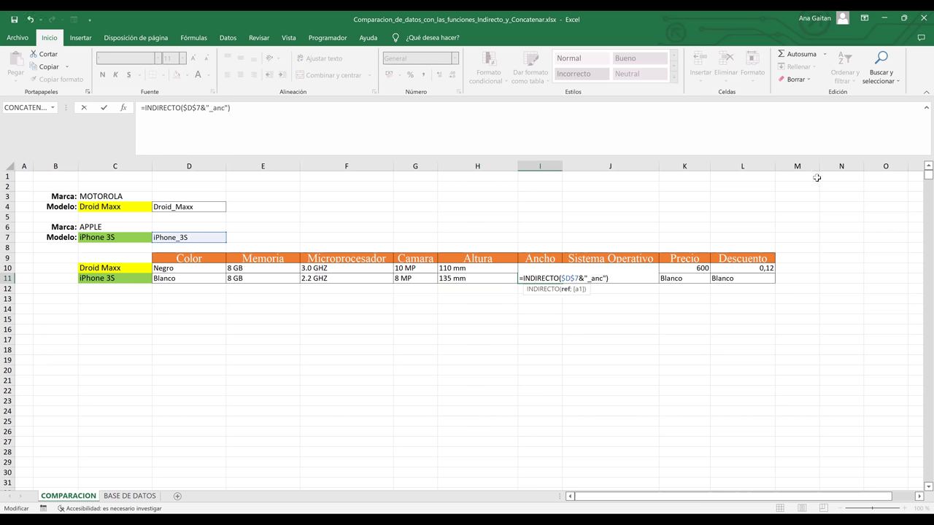
pyautogui.press('Return')
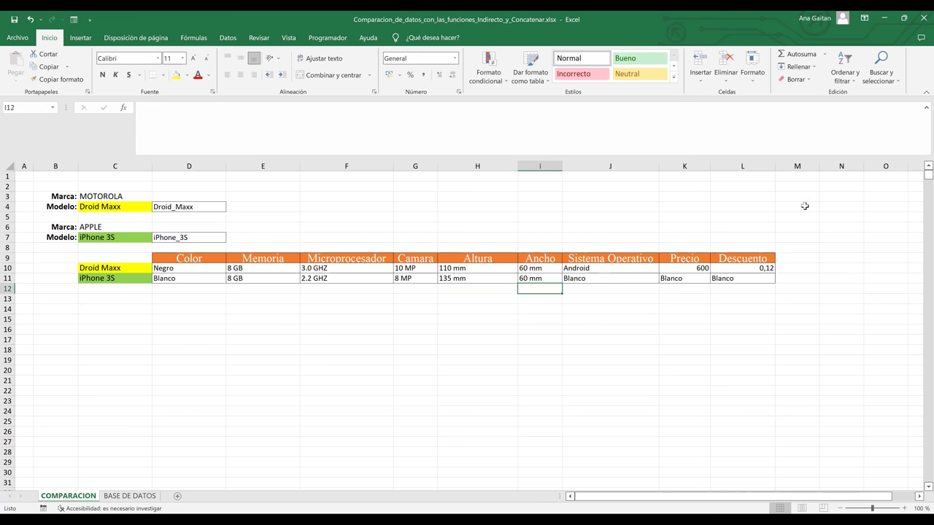
pyautogui.click(618, 281)
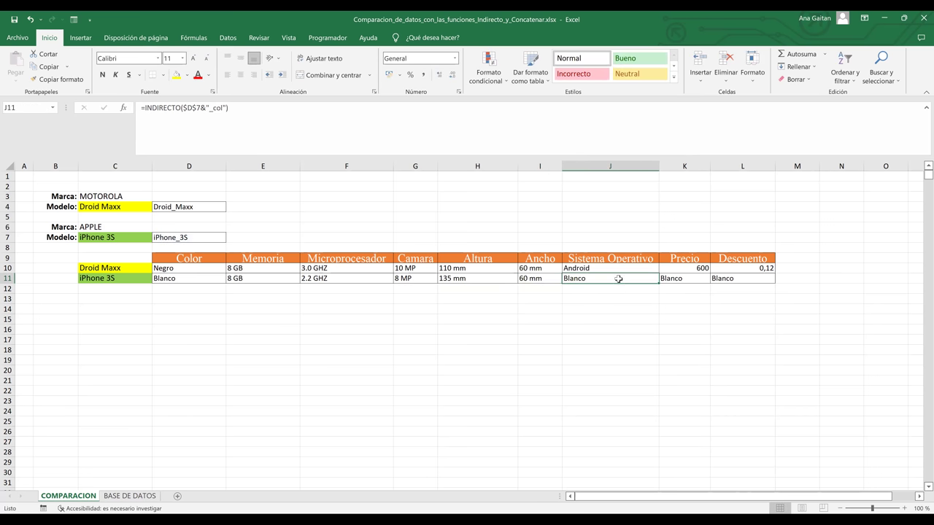
pyautogui.doubleClick(619, 279)
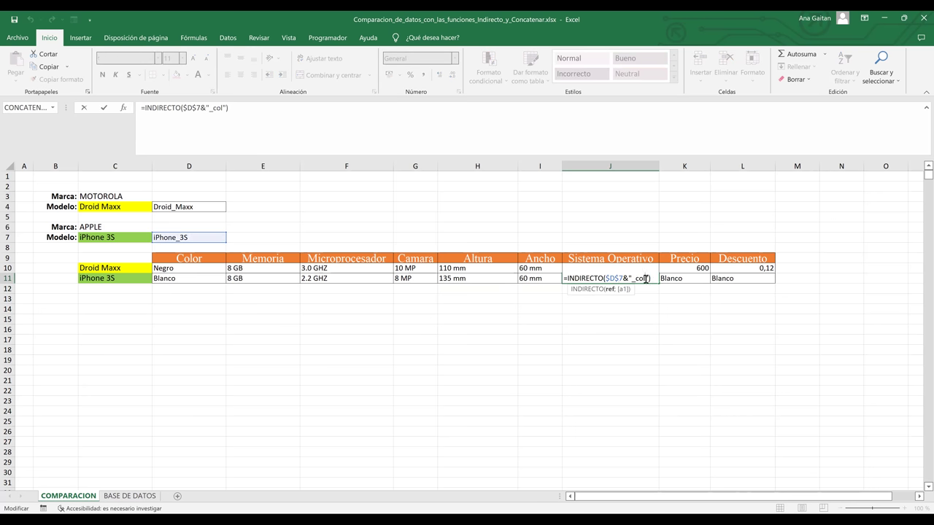
pyautogui.press('BackSpace')
pyautogui.press('BackSpace')
pyautogui.press('BackSpace')
pyautogui.write('sis')
pyautogui.press('Return')
# Set K11 to _pre and L11 to _des so price reads 600 and discount 0
pyautogui.doubleClick(677, 279)
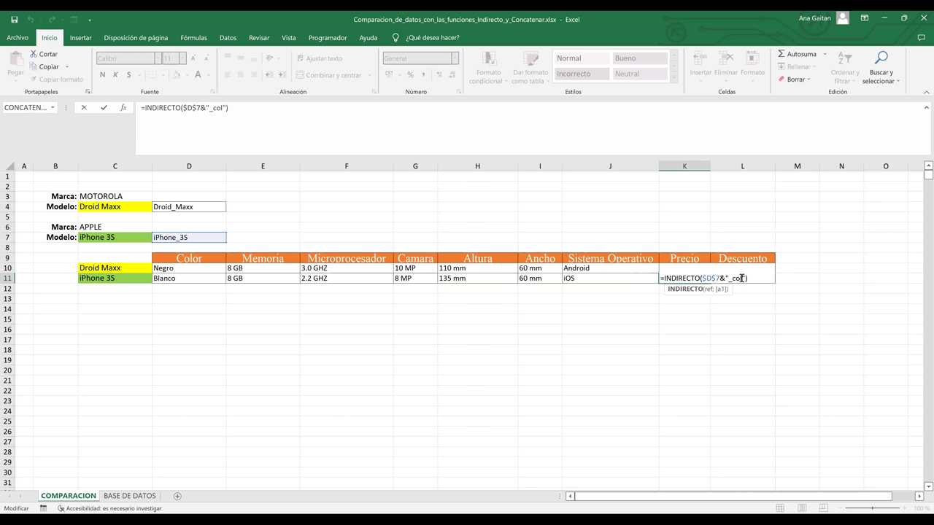
pyautogui.press('BackSpace')
pyautogui.press('BackSpace')
pyautogui.press('BackSpace')
pyautogui.write('pre')
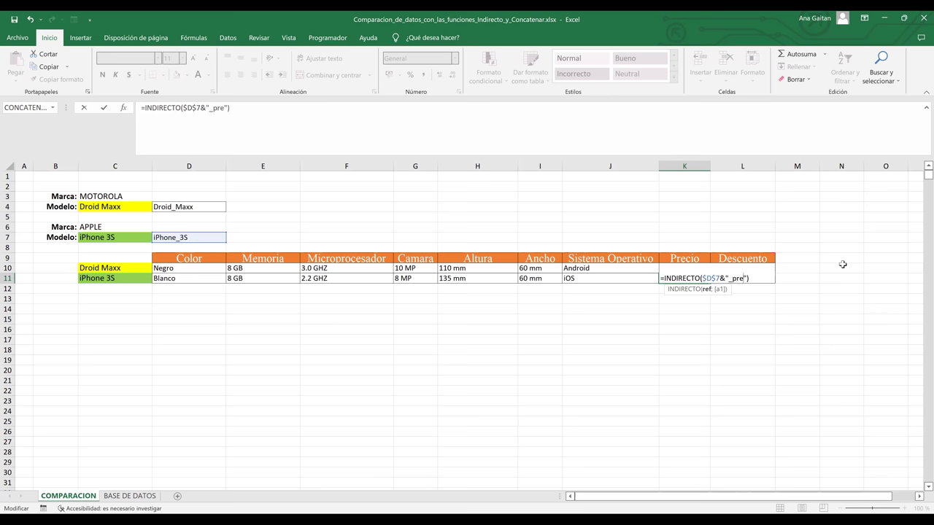
pyautogui.press('Return')
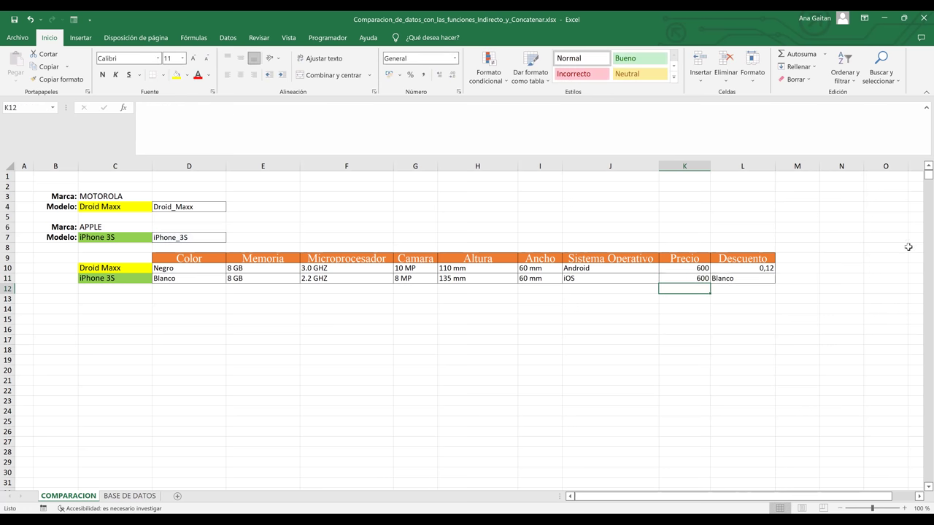
pyautogui.click(767, 278)
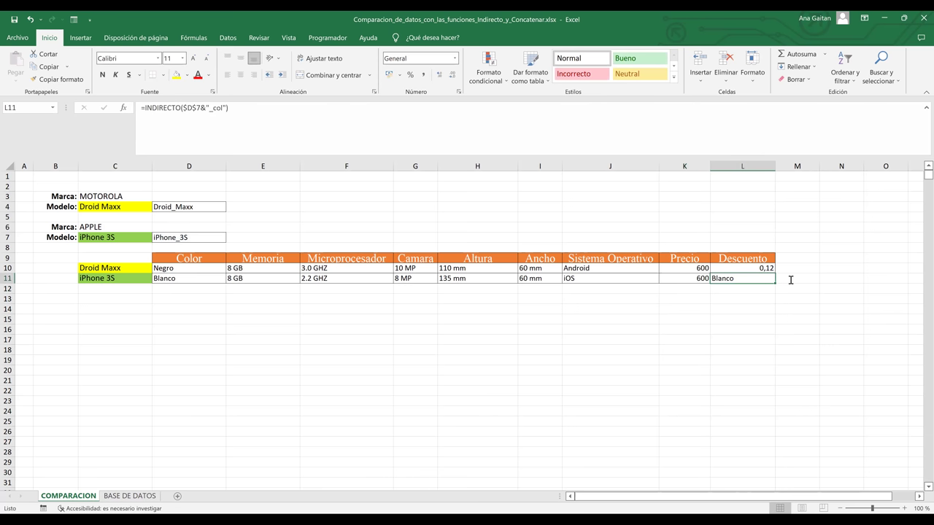
pyautogui.doubleClick(792, 279)
pyautogui.press('BackSpace')
pyautogui.press('BackSpace')
pyautogui.press('BackSpace')
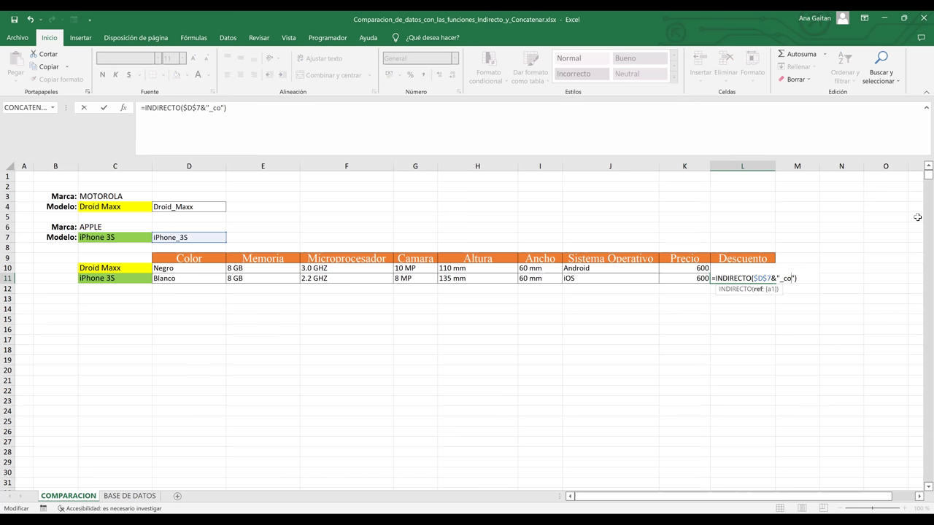
pyautogui.write('des')
pyautogui.press('Return')
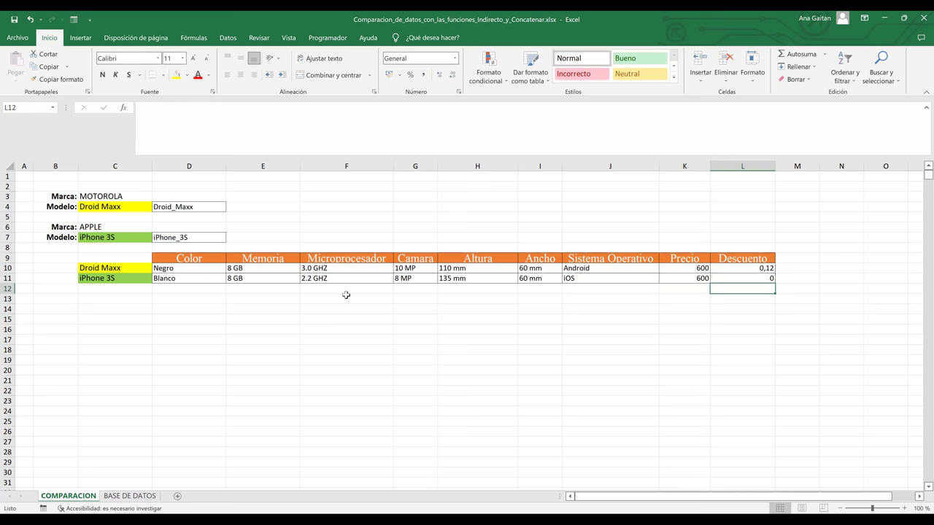
pyautogui.click(756, 279)
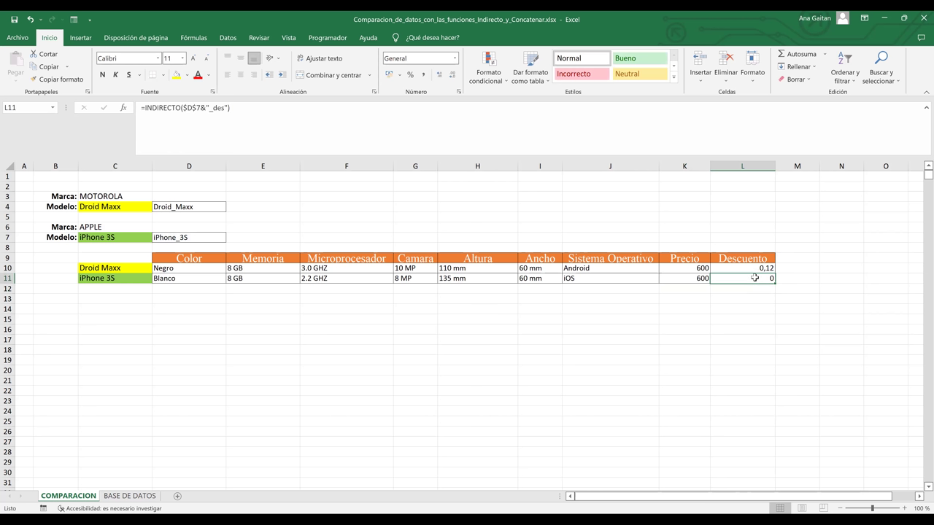
# Look up the Droid Maxx and iPhone 3S discounts on the BASE DE DATOS sheet
pyautogui.click(129, 496)
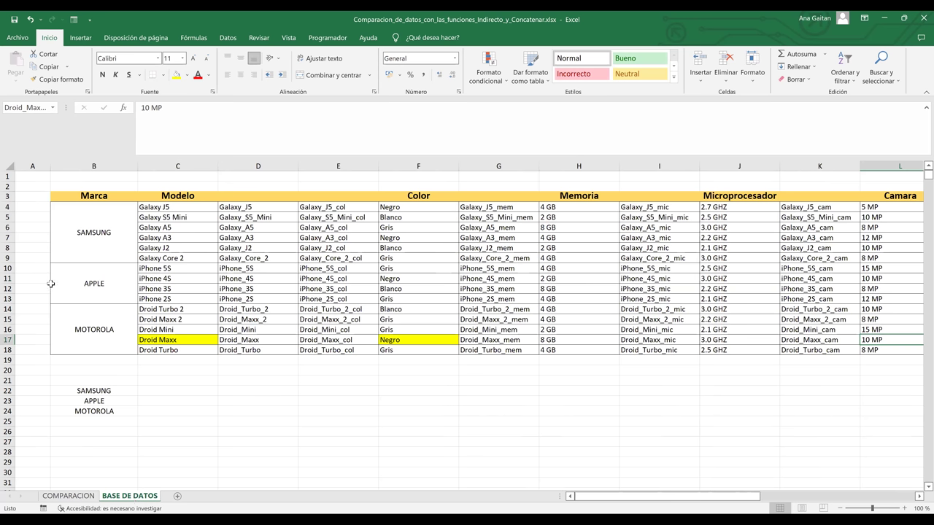
pyautogui.click(7, 289)
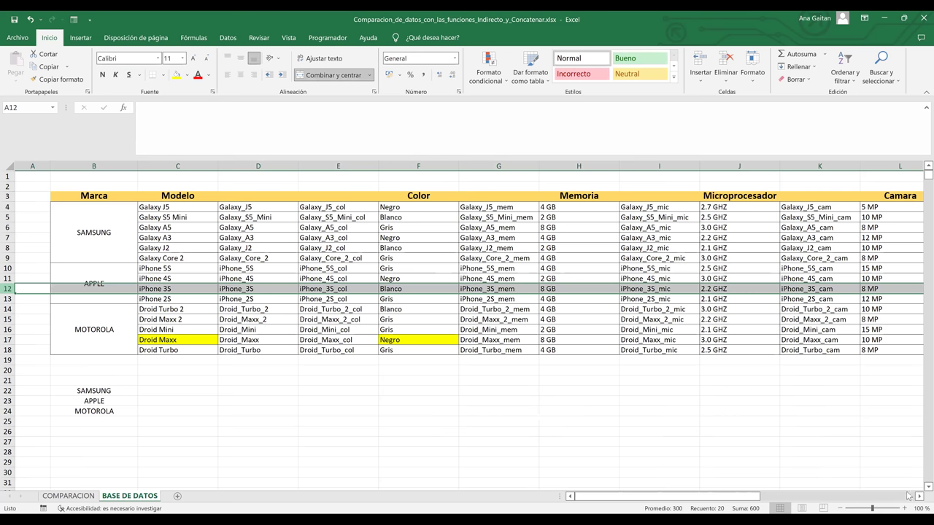
pyautogui.click(918, 496)
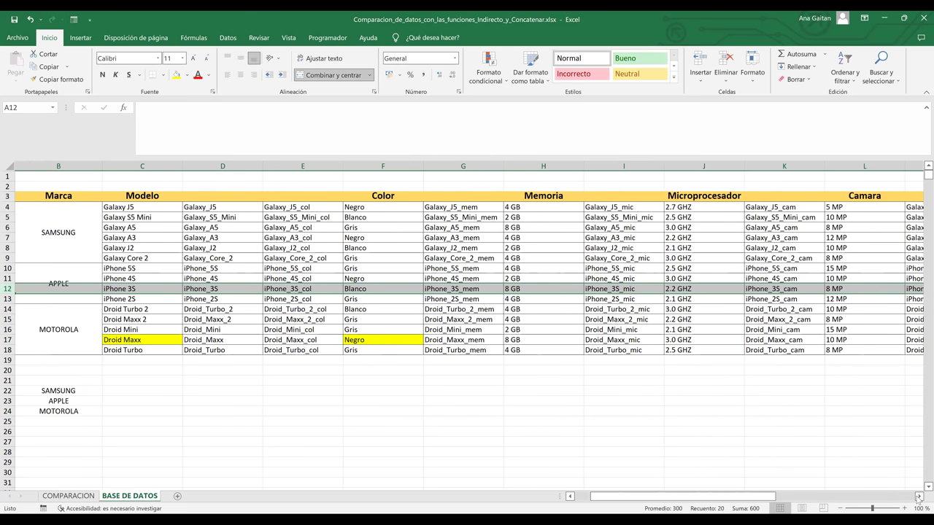
pyautogui.hscroll(5, 822, 296)
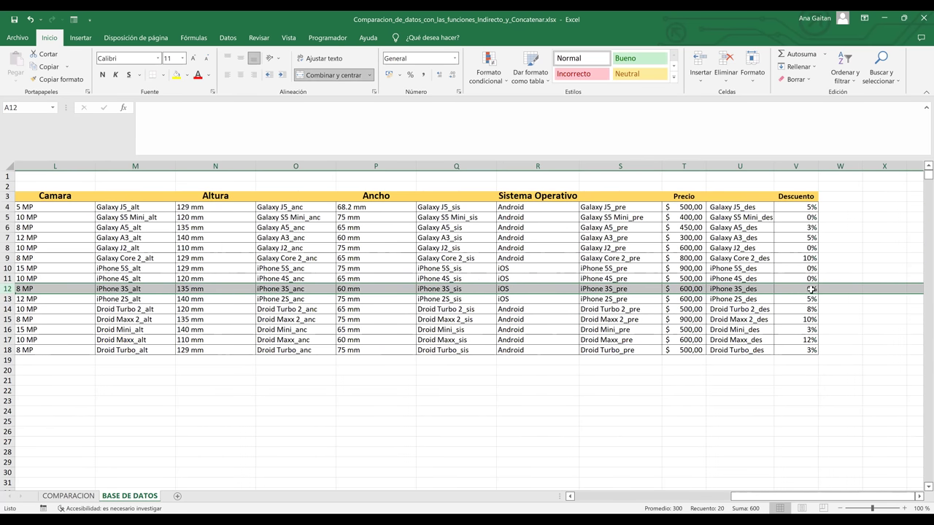
pyautogui.click(72, 497)
pyautogui.click(719, 377)
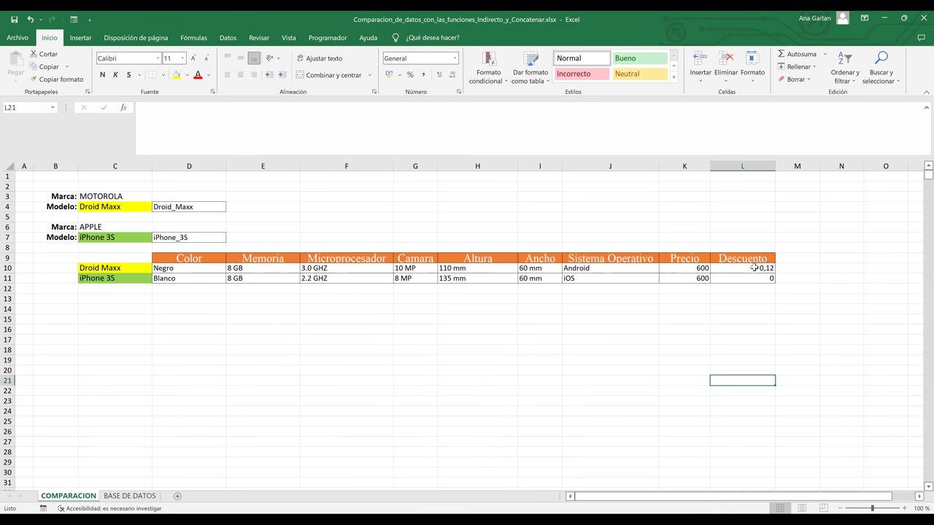
pyautogui.click(130, 496)
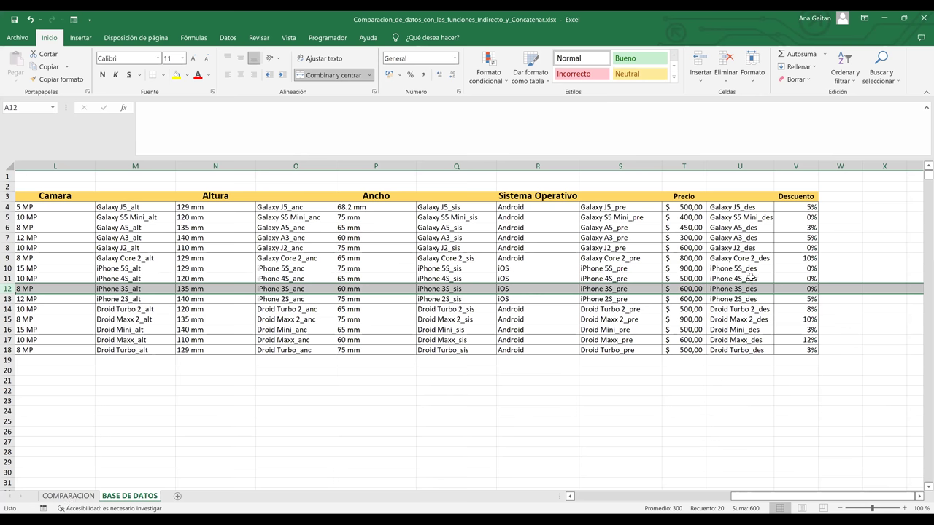
pyautogui.hotkey('ctrl', 'pageup')
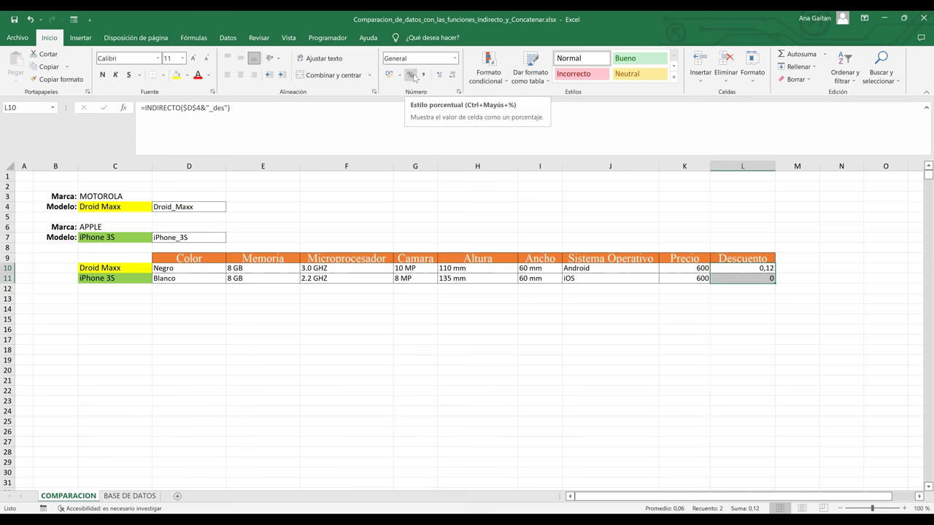
# Apply Percent Style to L10:L11, showing 12% and 0%, and cross-check BASE DE DATOS
pyautogui.click(412, 75)
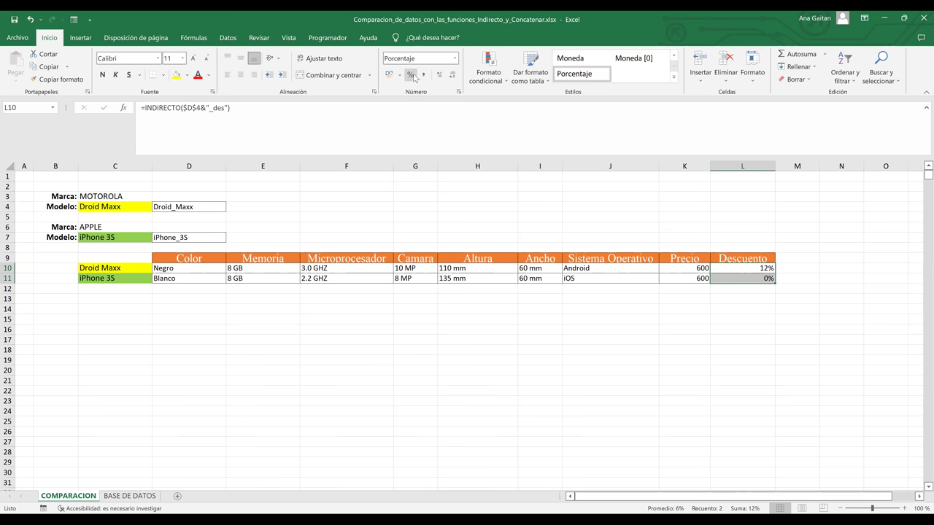
pyautogui.click(130, 496)
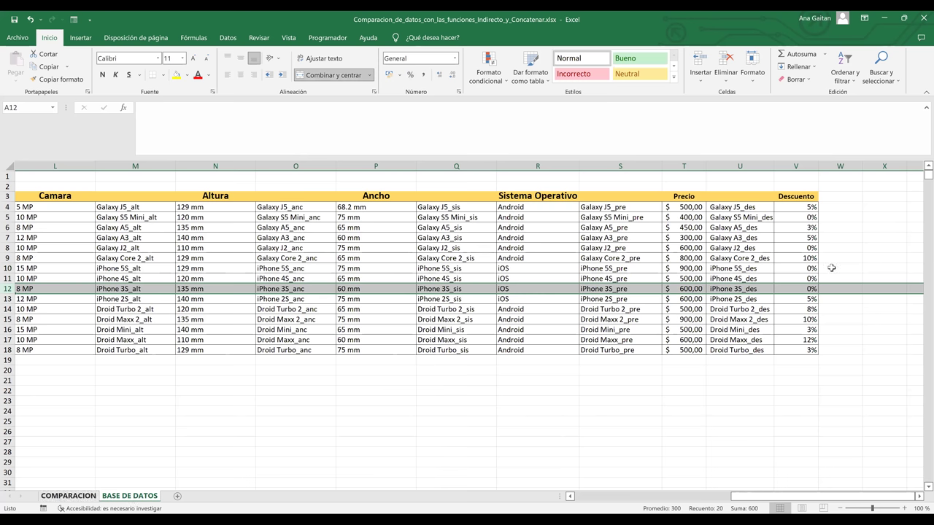
pyautogui.hotkey('ctrl', 'pageup')
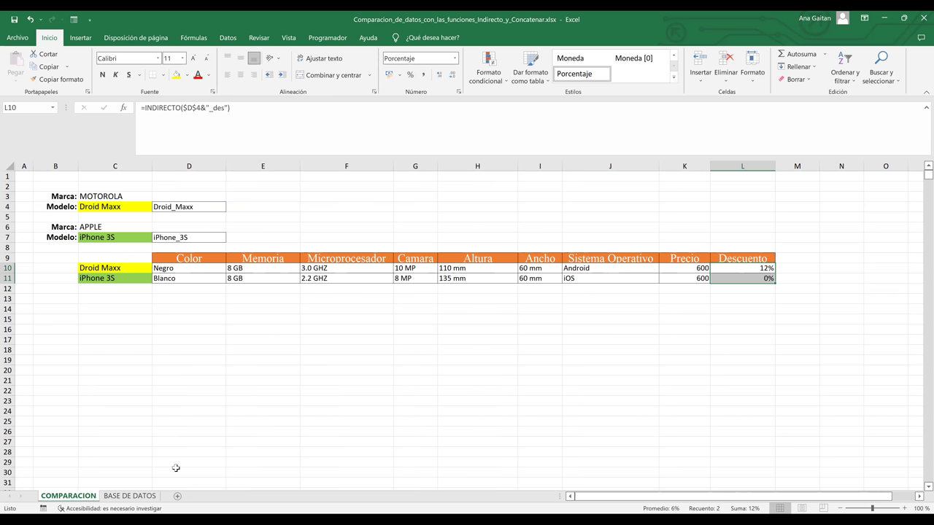
pyautogui.click(130, 496)
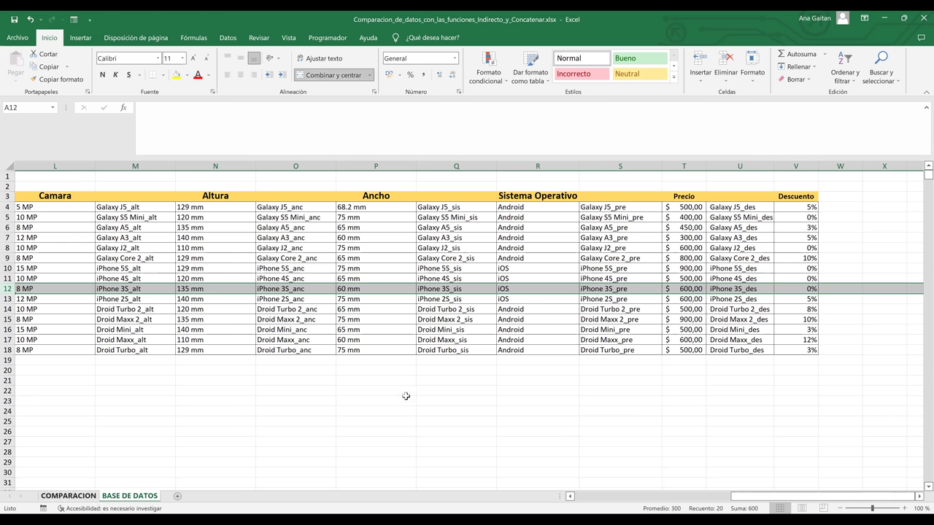
pyautogui.hotkey('ctrl', 'pageup')
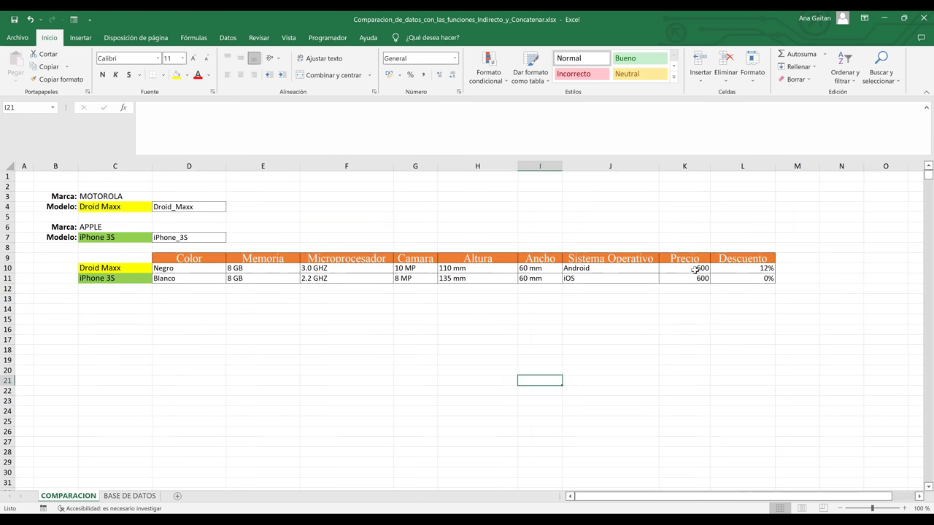
# Format K10:K11 as Accounting with the $ Español (El Salvador) symbol, reading $ 600,00
pyautogui.moveTo(695, 268); pyautogui.dragTo(695, 278)
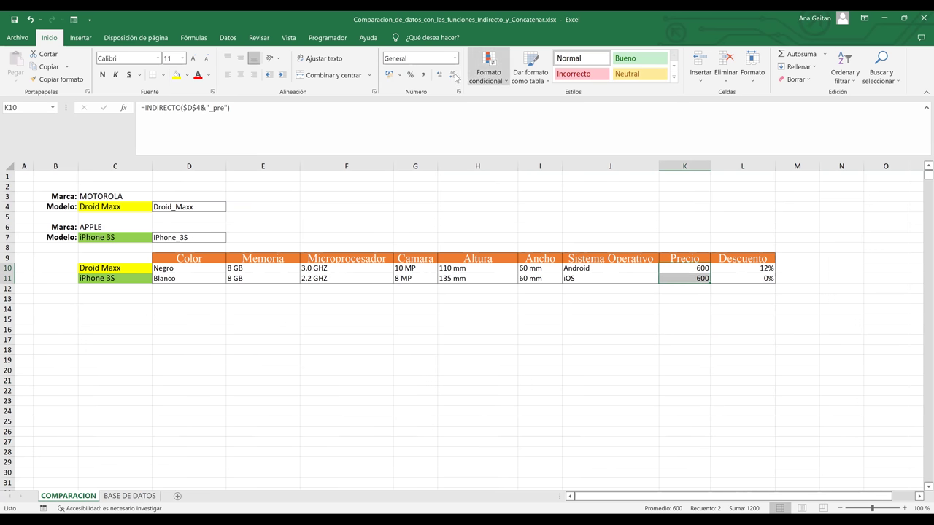
pyautogui.click(456, 59)
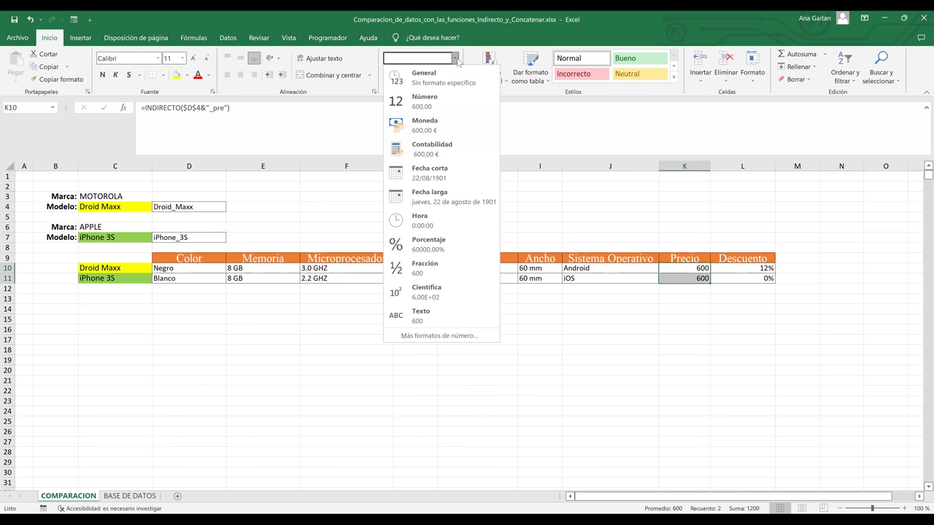
pyautogui.click(447, 145)
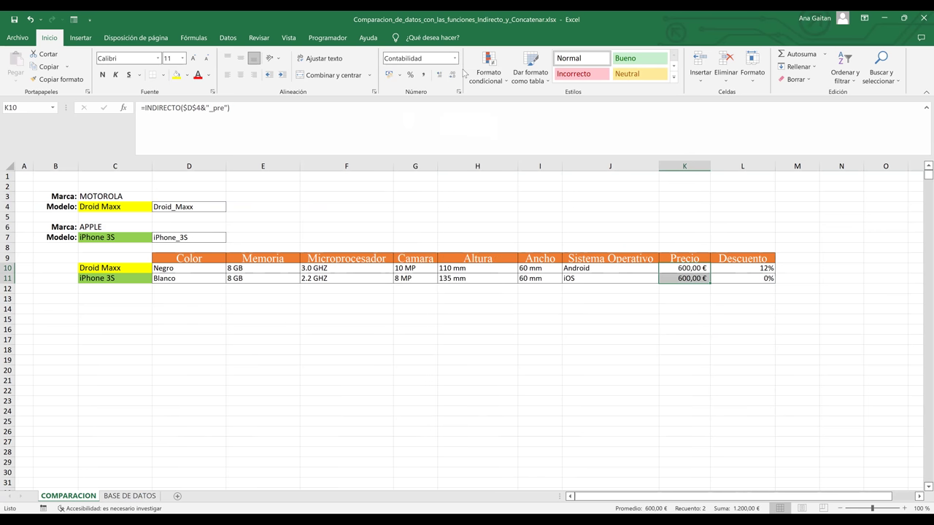
pyautogui.click(399, 79)
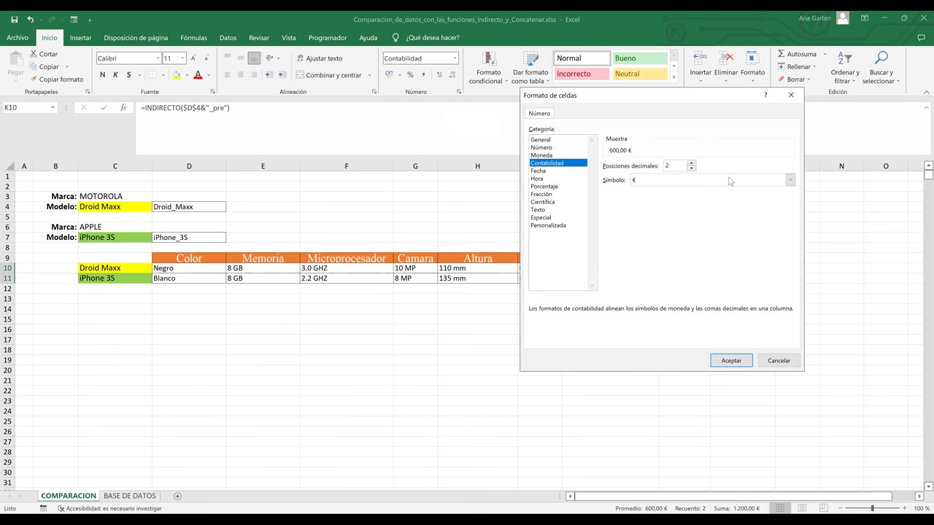
pyautogui.click(730, 181)
pyautogui.press('Down')
pyautogui.press('Down')
pyautogui.press('Down')
pyautogui.press('Down')
pyautogui.press('Down')
pyautogui.press('Down')
pyautogui.press('Down')
pyautogui.press('Down')
pyautogui.press('Down')
pyautogui.press('Down')
pyautogui.press('Down')
pyautogui.press('Down')
pyautogui.press('Down')
pyautogui.press('Down')
pyautogui.press('Down')
pyautogui.press('Down')
pyautogui.press('Down')
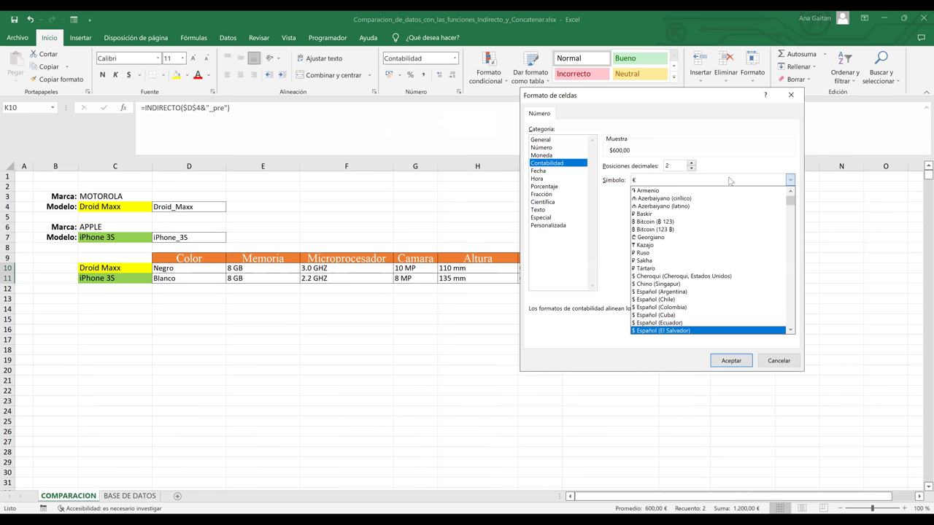
pyautogui.press('Return')
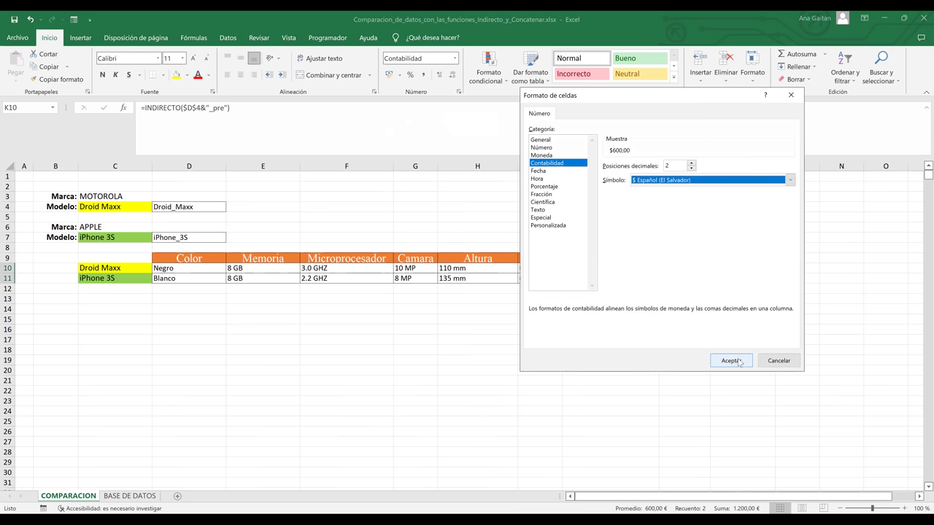
pyautogui.click(739, 361)
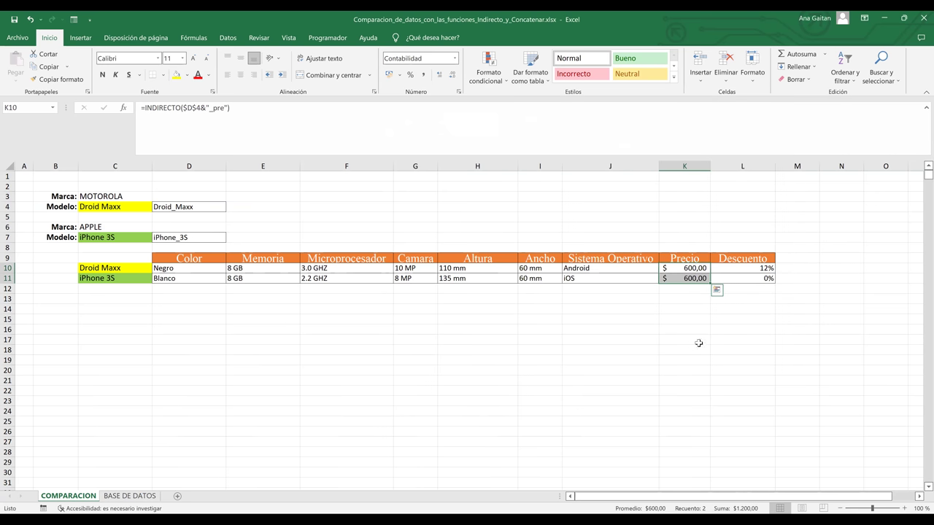
pyautogui.click(698, 343)
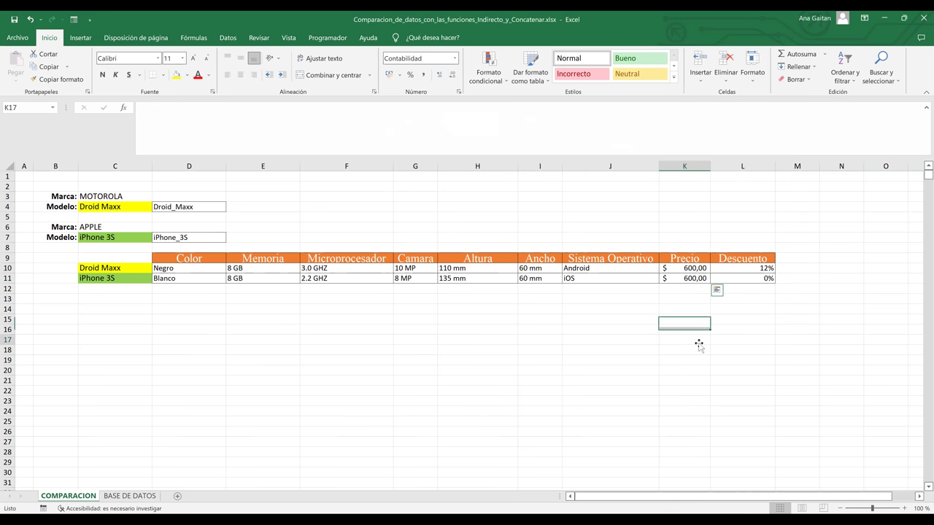
# Set the first phone to SAMSUNG Galaxy A3 using the brand and model dropdowns
pyautogui.click(145, 197)
pyautogui.click(156, 197)
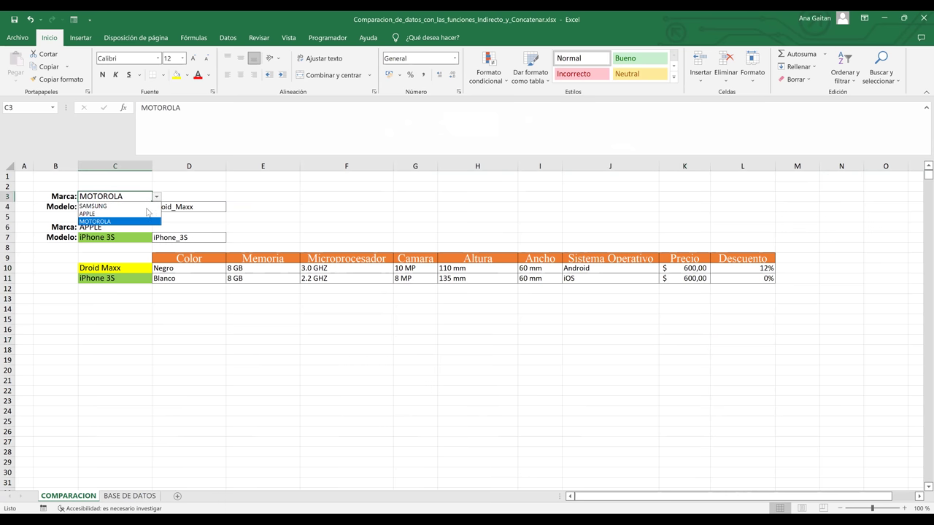
pyautogui.click(144, 207)
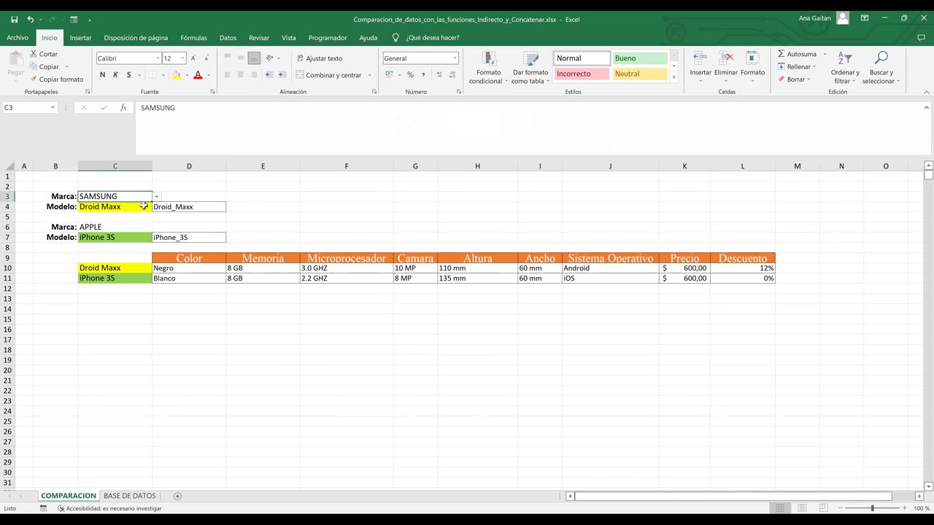
pyautogui.click(144, 207)
pyautogui.click(156, 207)
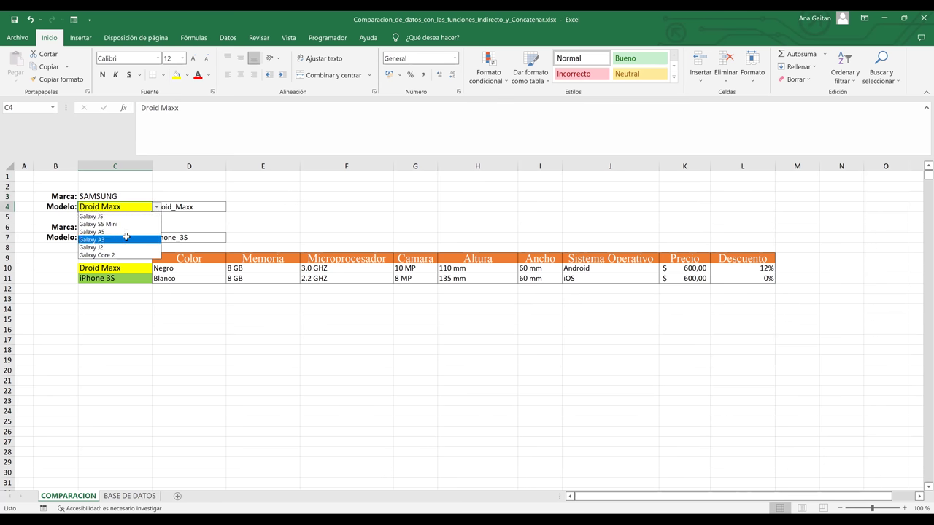
pyautogui.click(127, 239)
# Set the second phone to SAMSUNG Galaxy J2, correcting a mistaken MOTOROLA pick
pyautogui.click(117, 226)
pyautogui.click(156, 228)
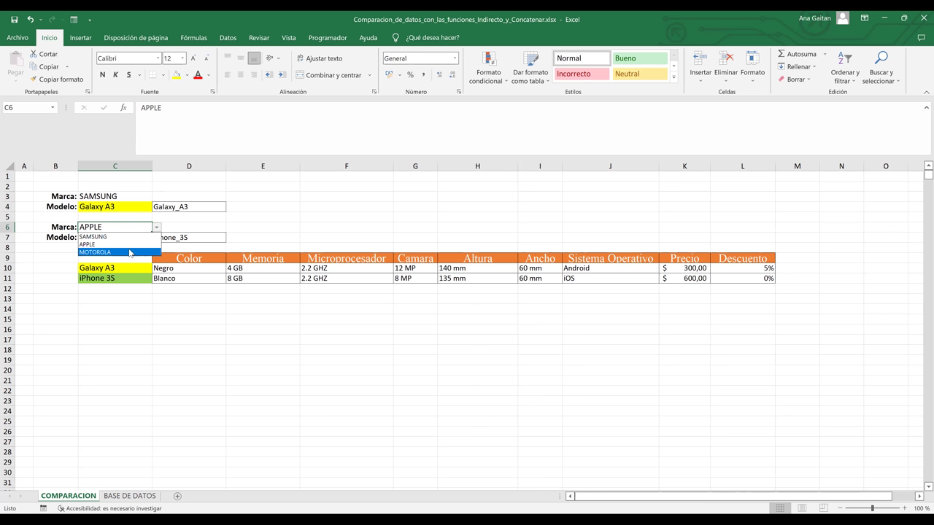
pyautogui.click(131, 253)
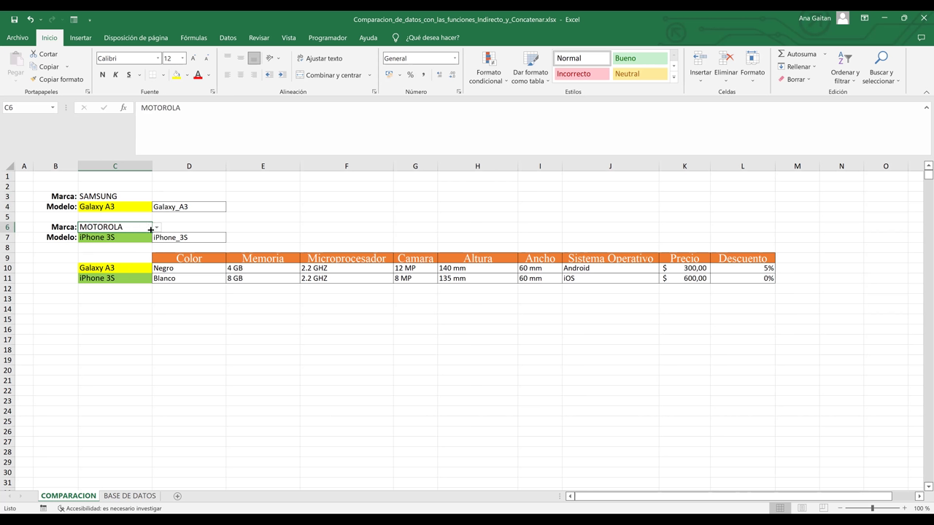
pyautogui.click(156, 229)
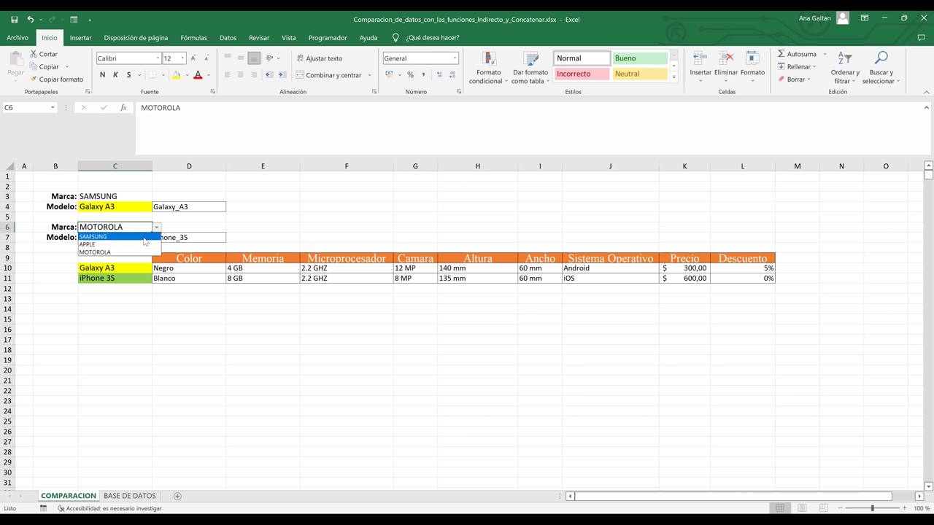
pyautogui.click(145, 237)
pyautogui.click(124, 237)
pyautogui.click(156, 238)
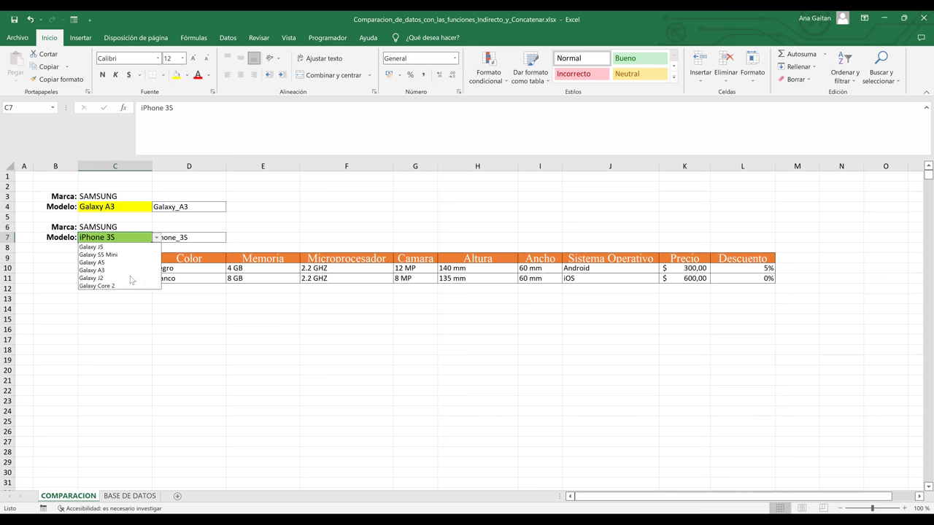
pyautogui.click(131, 278)
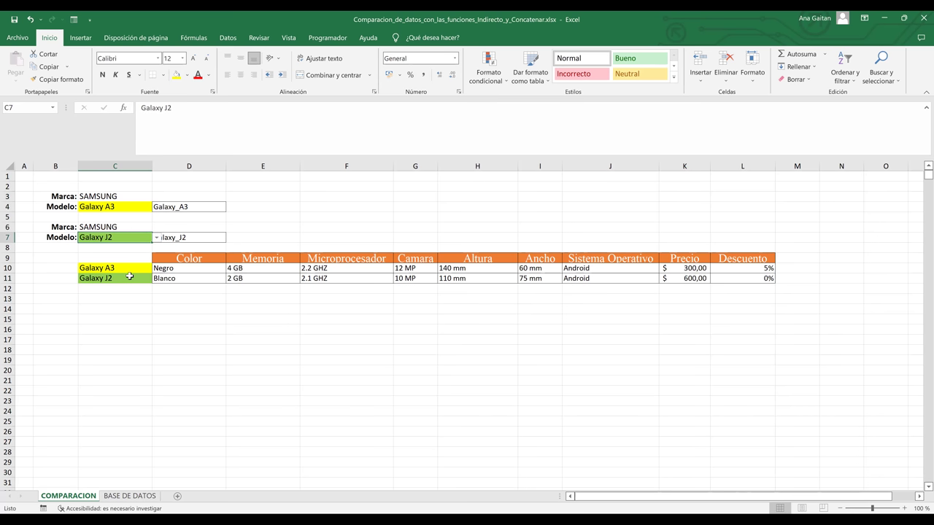
# Select the comparison table rows to review the updated specs, then deselect
pyautogui.click(181, 337)
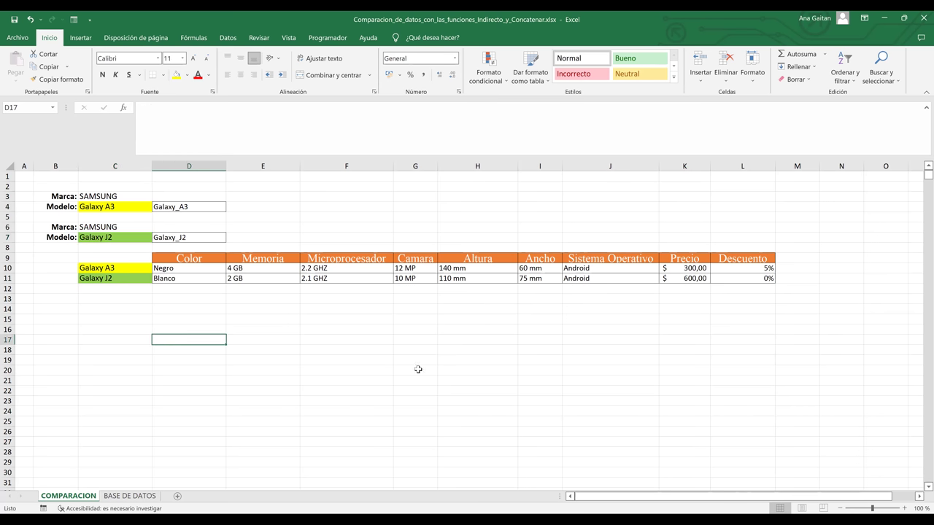
pyautogui.click(355, 244)
pyautogui.click(371, 328)
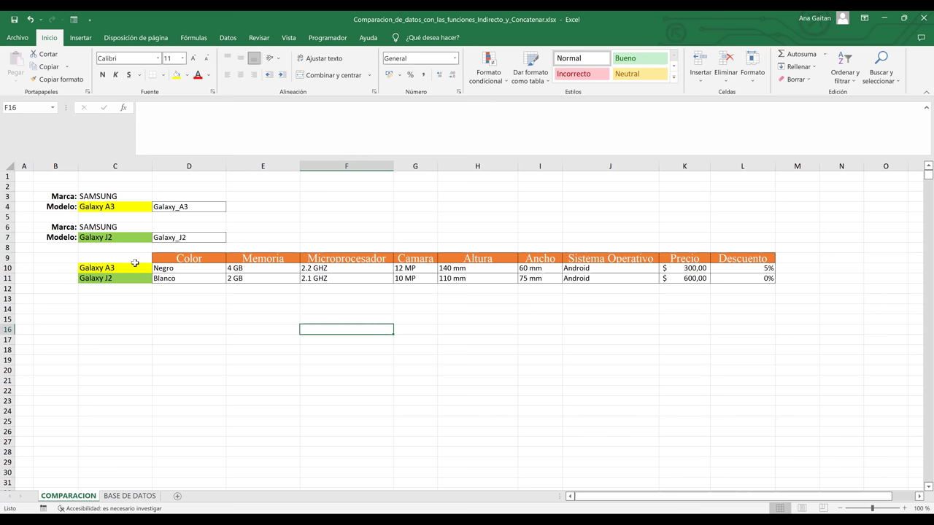
pyautogui.moveTo(139, 248); pyautogui.dragTo(763, 283)
pyautogui.click(763, 312)
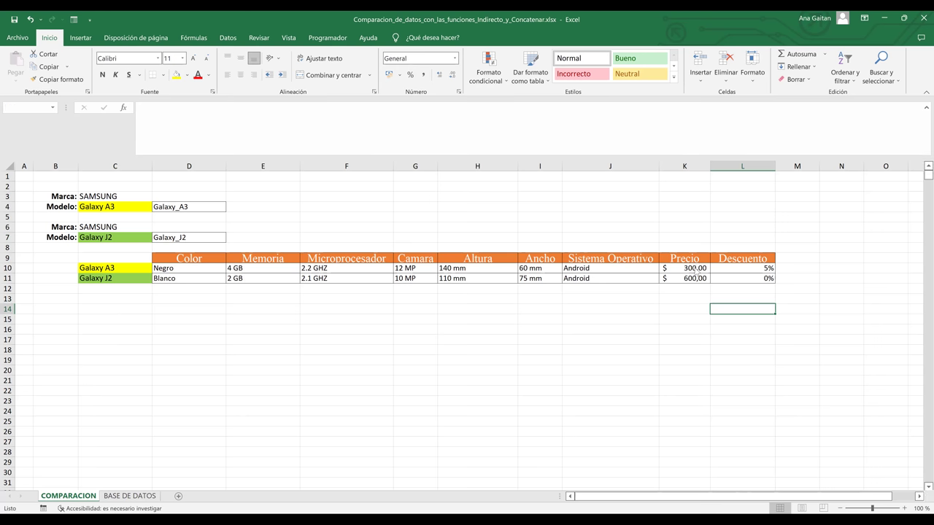
# Insert a blank chart sheet, then a chart sheet charting the K10:K11 prices
pyautogui.press('F11')
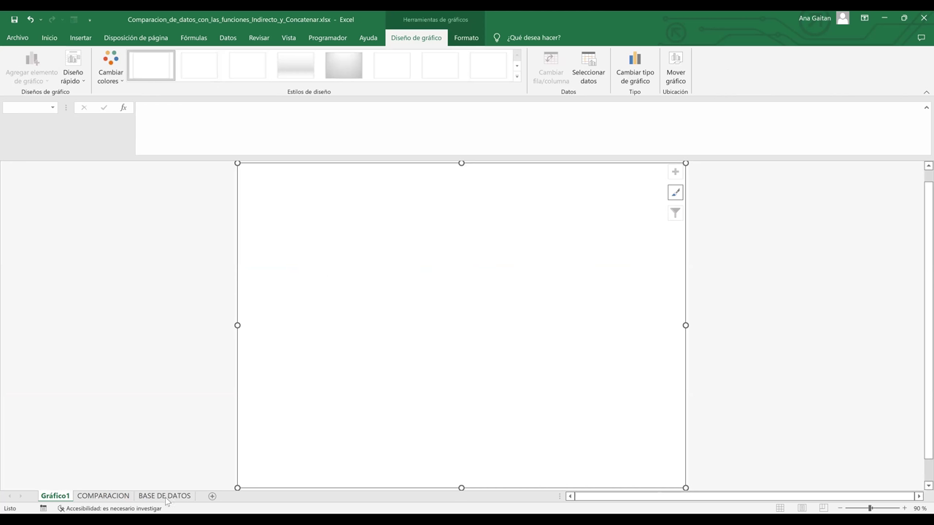
pyautogui.click(103, 496)
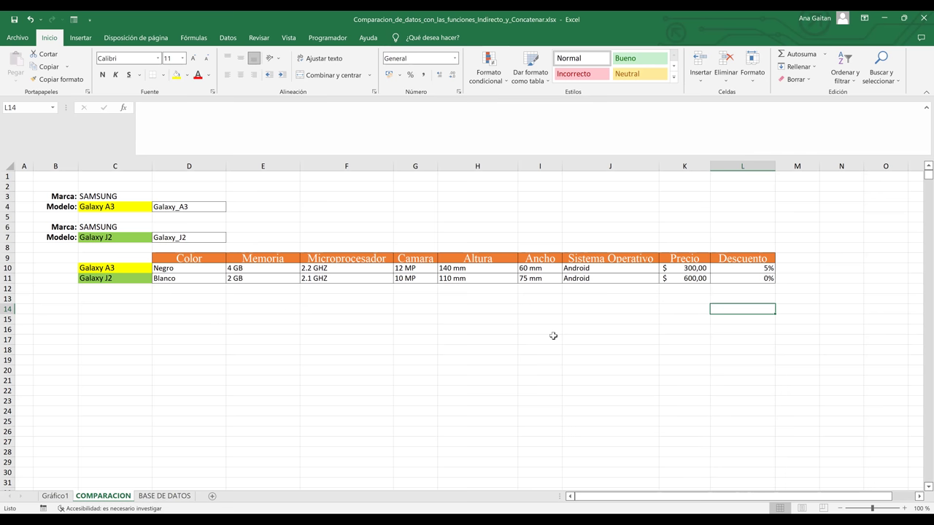
pyautogui.moveTo(693, 267); pyautogui.dragTo(695, 278)
pyautogui.press('F11')
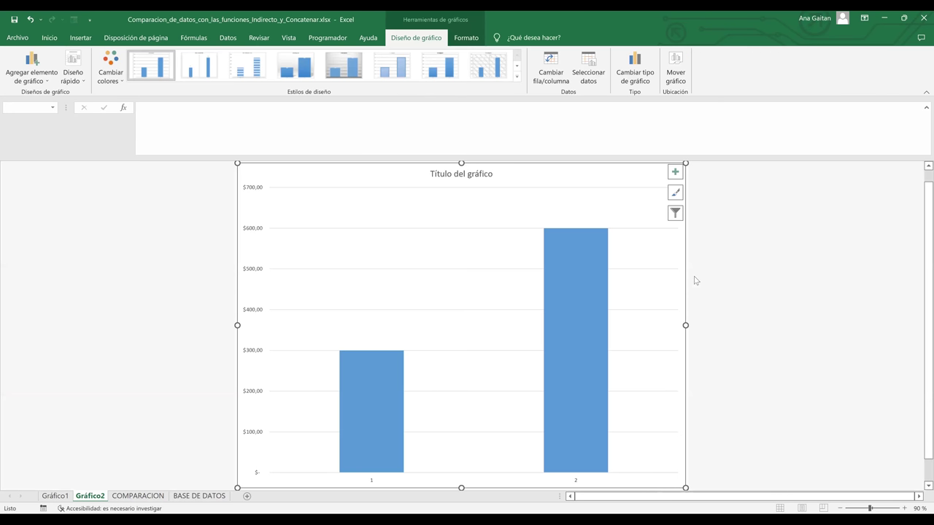
# Review the Gráfico1 and Gráfico2 chart sheets, then go to BASE DE DATOS
pyautogui.keyDown('ctrl'); pyautogui.click(56, 496); pyautogui.keyUp('ctrl')
pyautogui.click(138, 496)
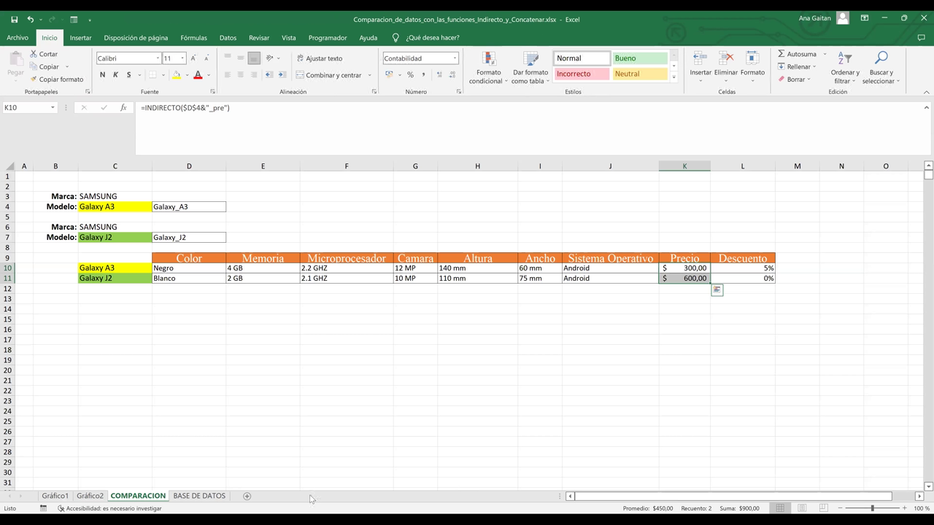
pyautogui.click(102, 499)
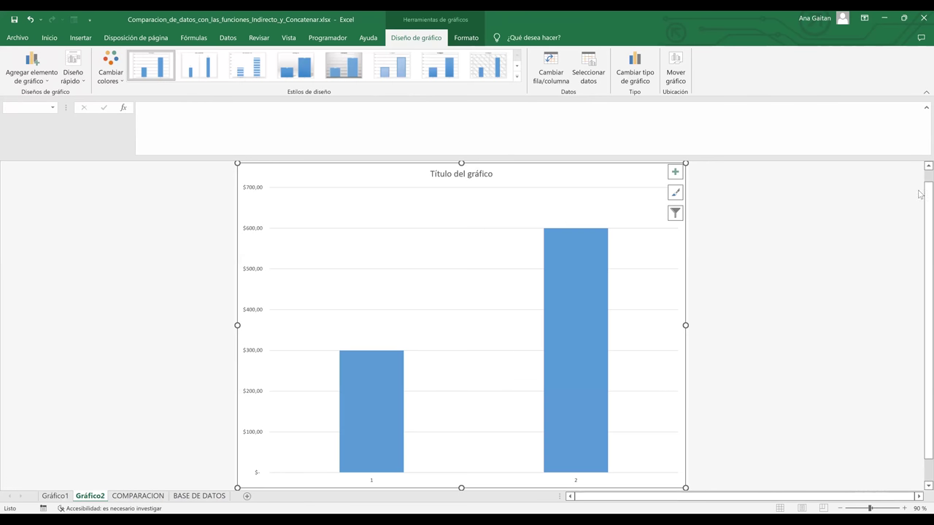
pyautogui.scroll(-2, 919, 194)
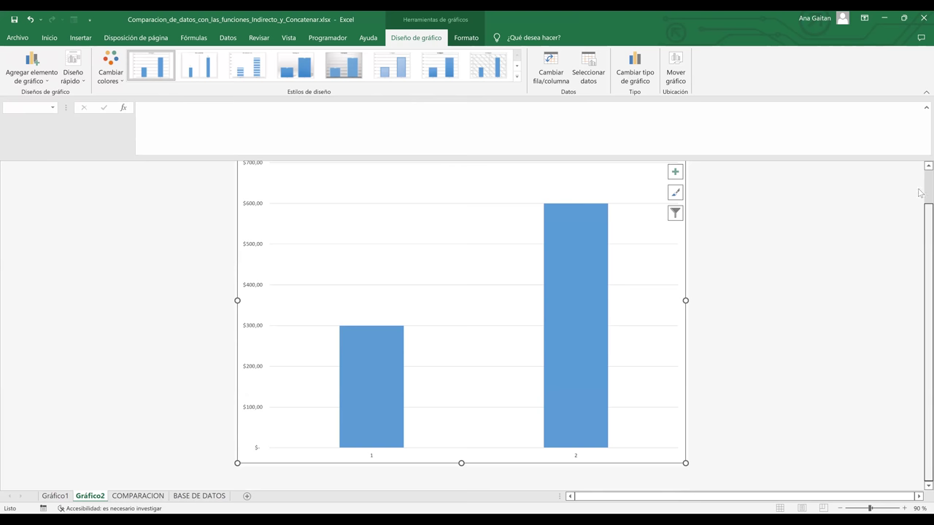
pyautogui.scroll(3, 920, 188)
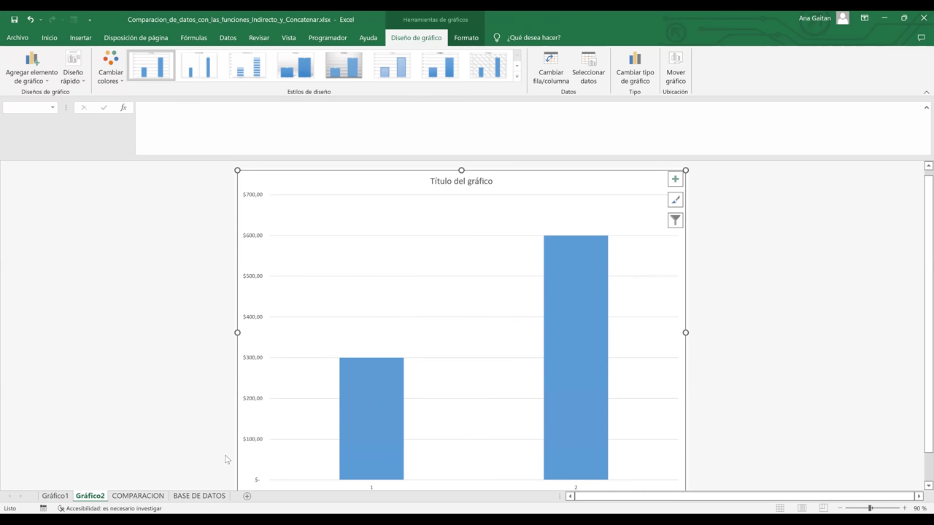
pyautogui.click(179, 499)
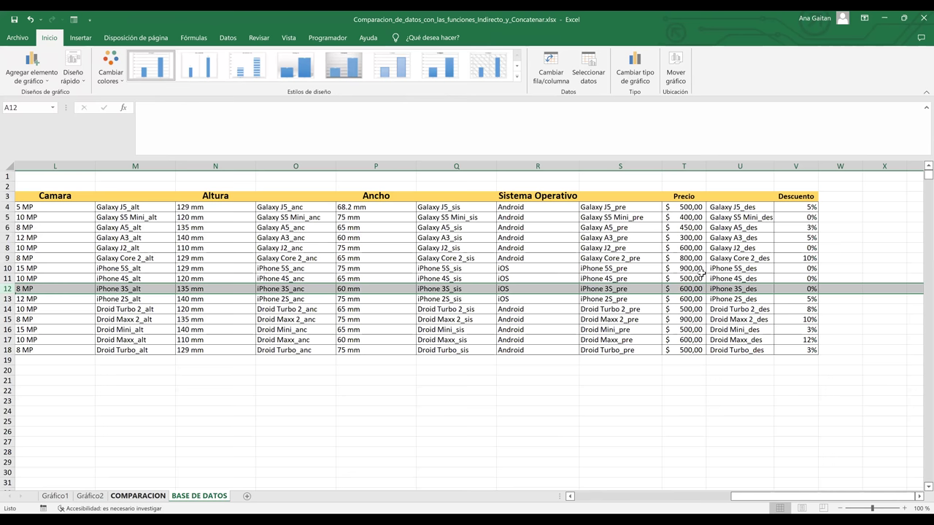
# Insert a clustered column chart of K9:K11 Precio and place it below the table
pyautogui.hotkey('ctrl', 'pageup')
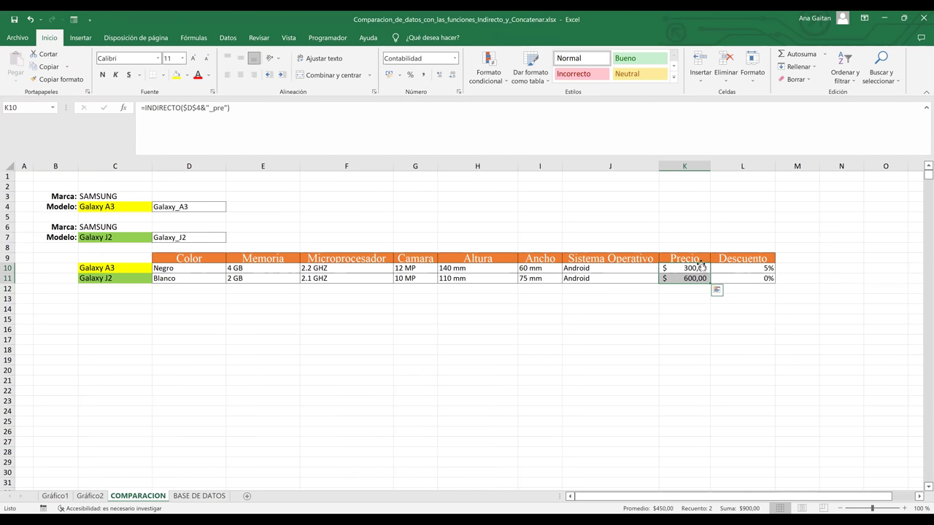
pyautogui.hotkey('shift', 'Up')
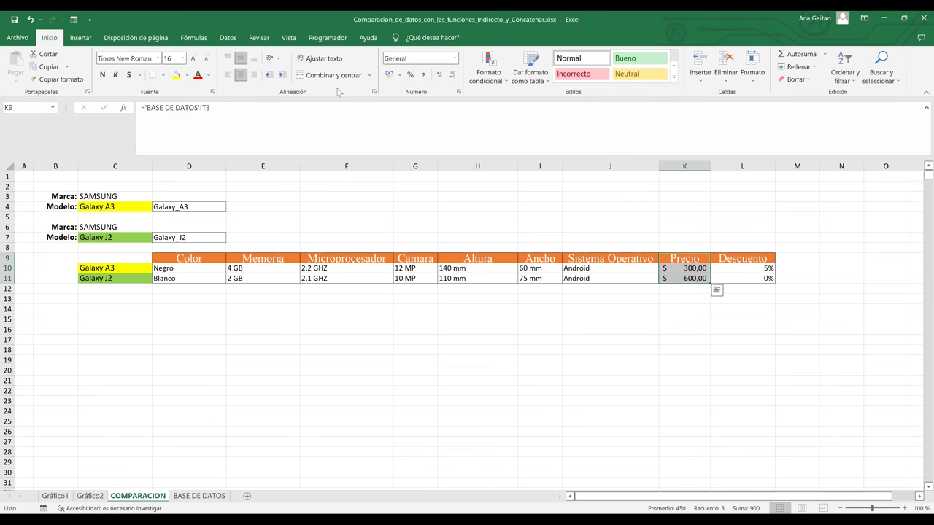
pyautogui.click(80, 37)
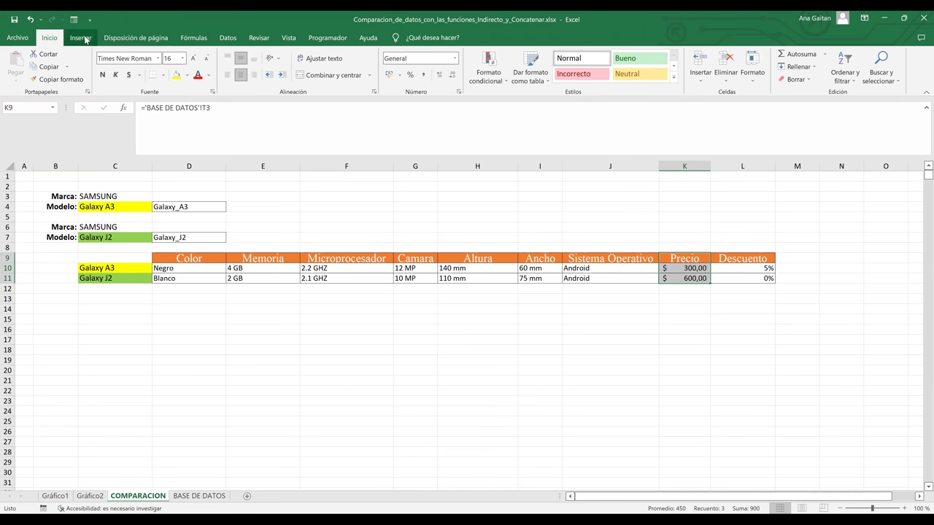
pyautogui.click(428, 56)
pyautogui.click(436, 95)
pyautogui.moveTo(495, 332); pyautogui.dragTo(486, 318)
pyautogui.click(657, 330)
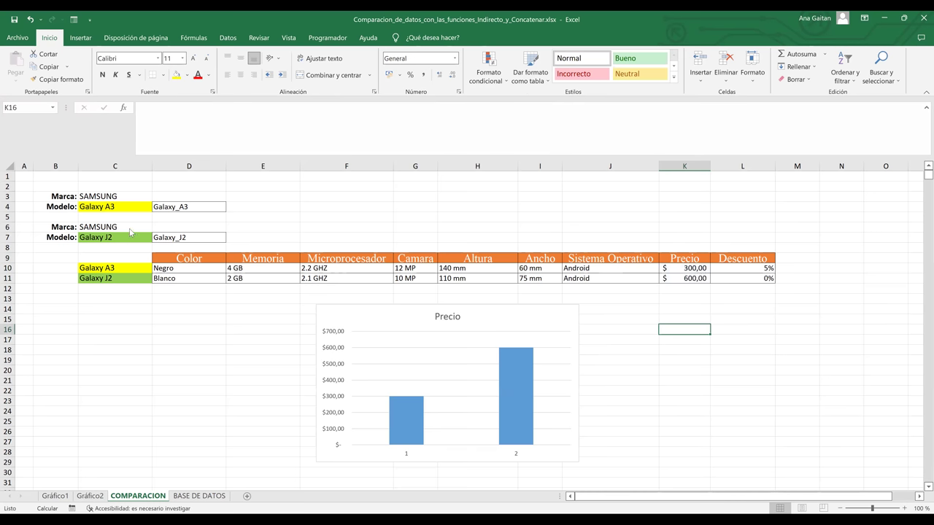
# Choose Galaxy J5 as the first model in C4's dropdown
pyautogui.click(130, 208)
pyautogui.hotkey('alt', 'Down')
pyautogui.click(129, 218)
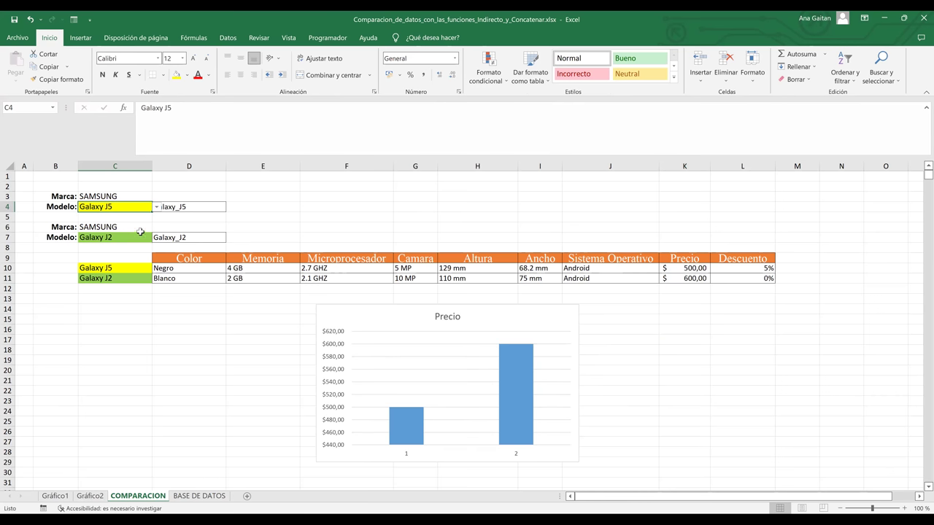
# Set the second phone to MOTOROLA Droid Turbo via the C6 and C7 dropdowns
pyautogui.click(145, 228)
pyautogui.click(156, 227)
pyautogui.click(134, 253)
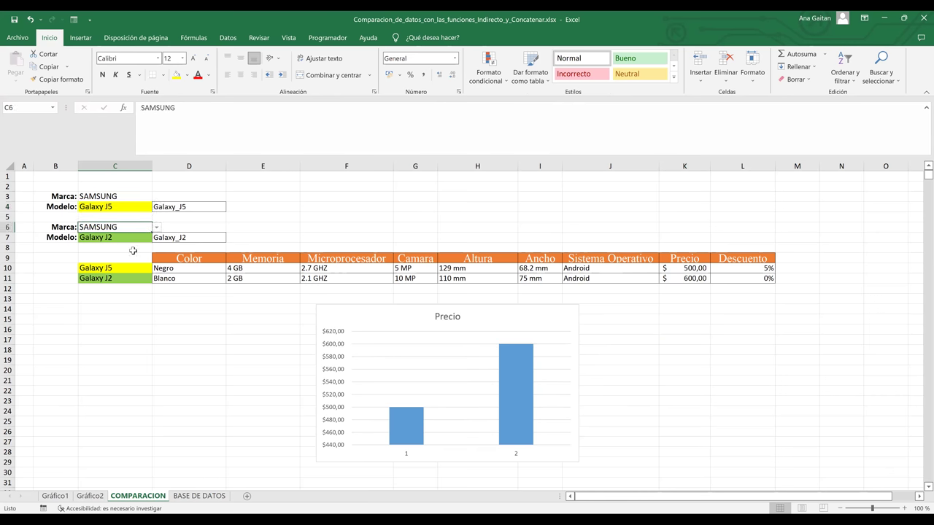
pyautogui.click(204, 235)
pyautogui.click(132, 243)
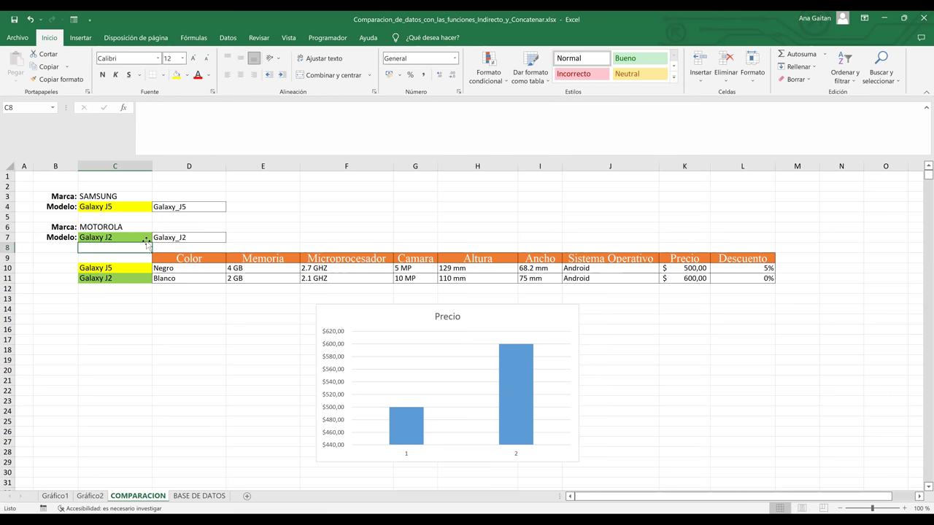
pyautogui.hotkey('alt', 'Down')
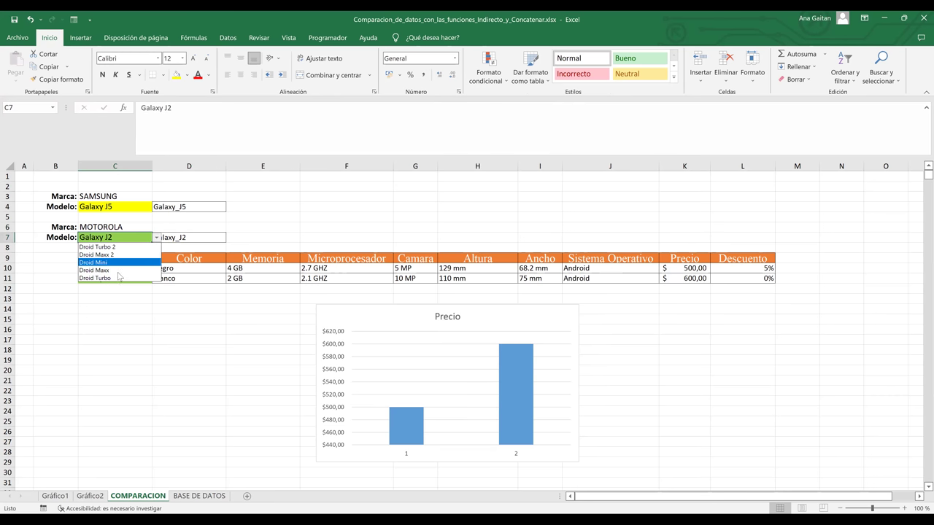
pyautogui.click(120, 278)
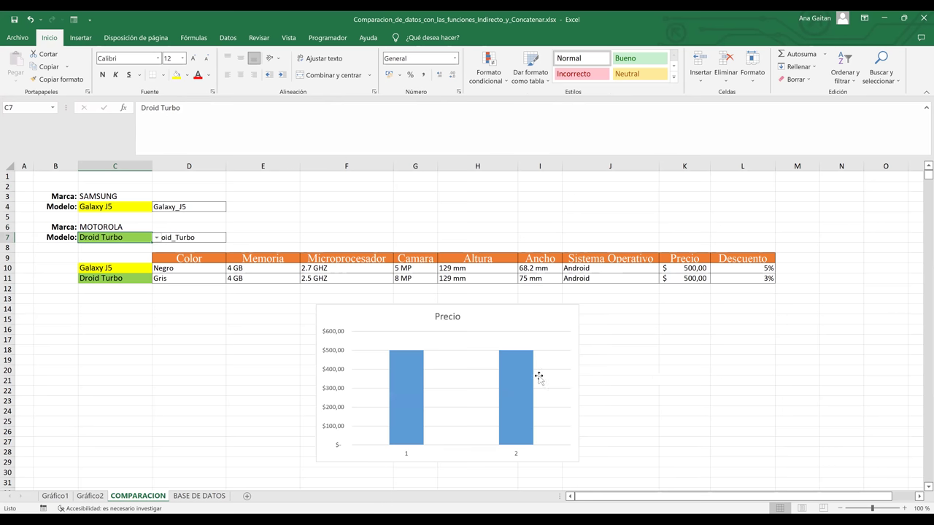
# Check the Precio chart now shows equal $ 500,00 bars
pyautogui.click(621, 361)
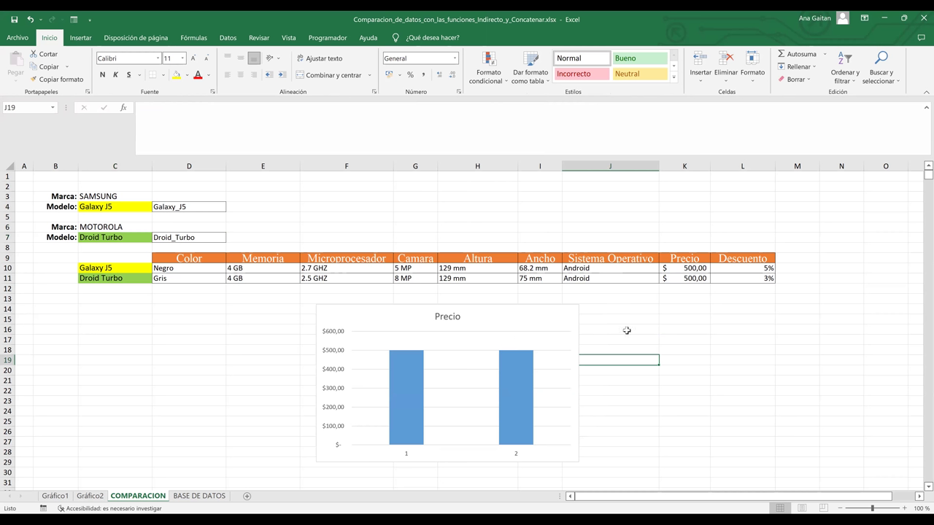
pyautogui.click(487, 329)
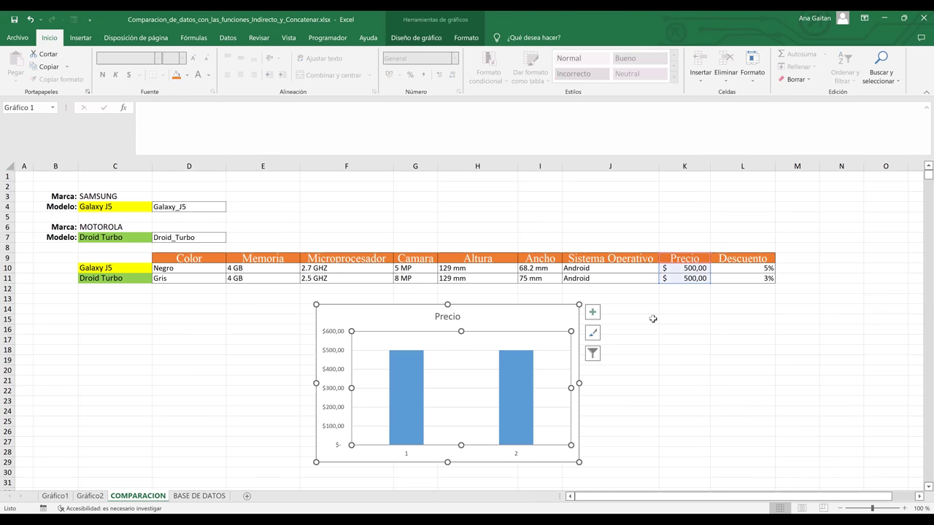
pyautogui.click(653, 319)
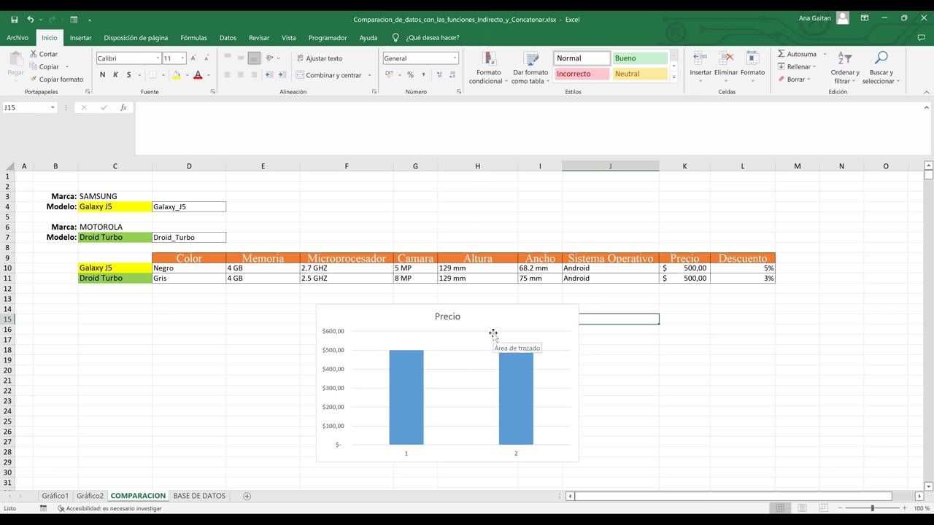
pyautogui.click(659, 388)
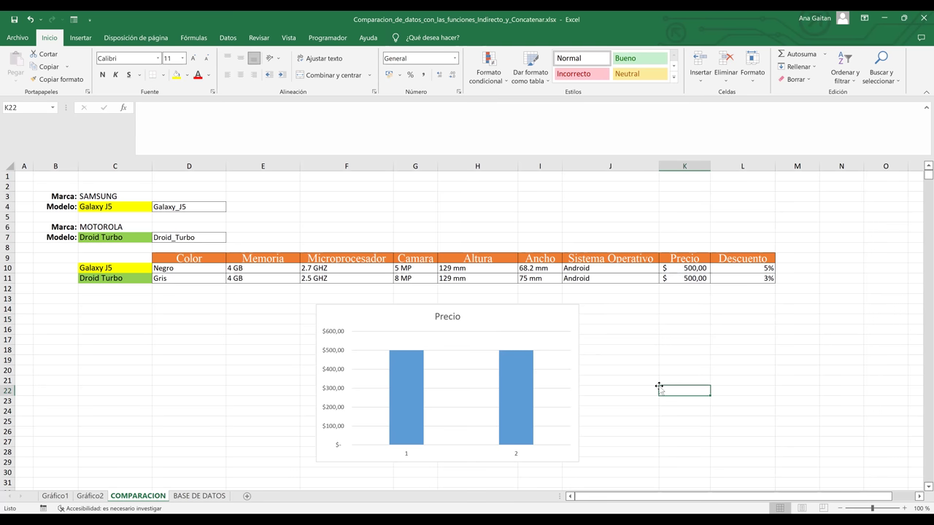